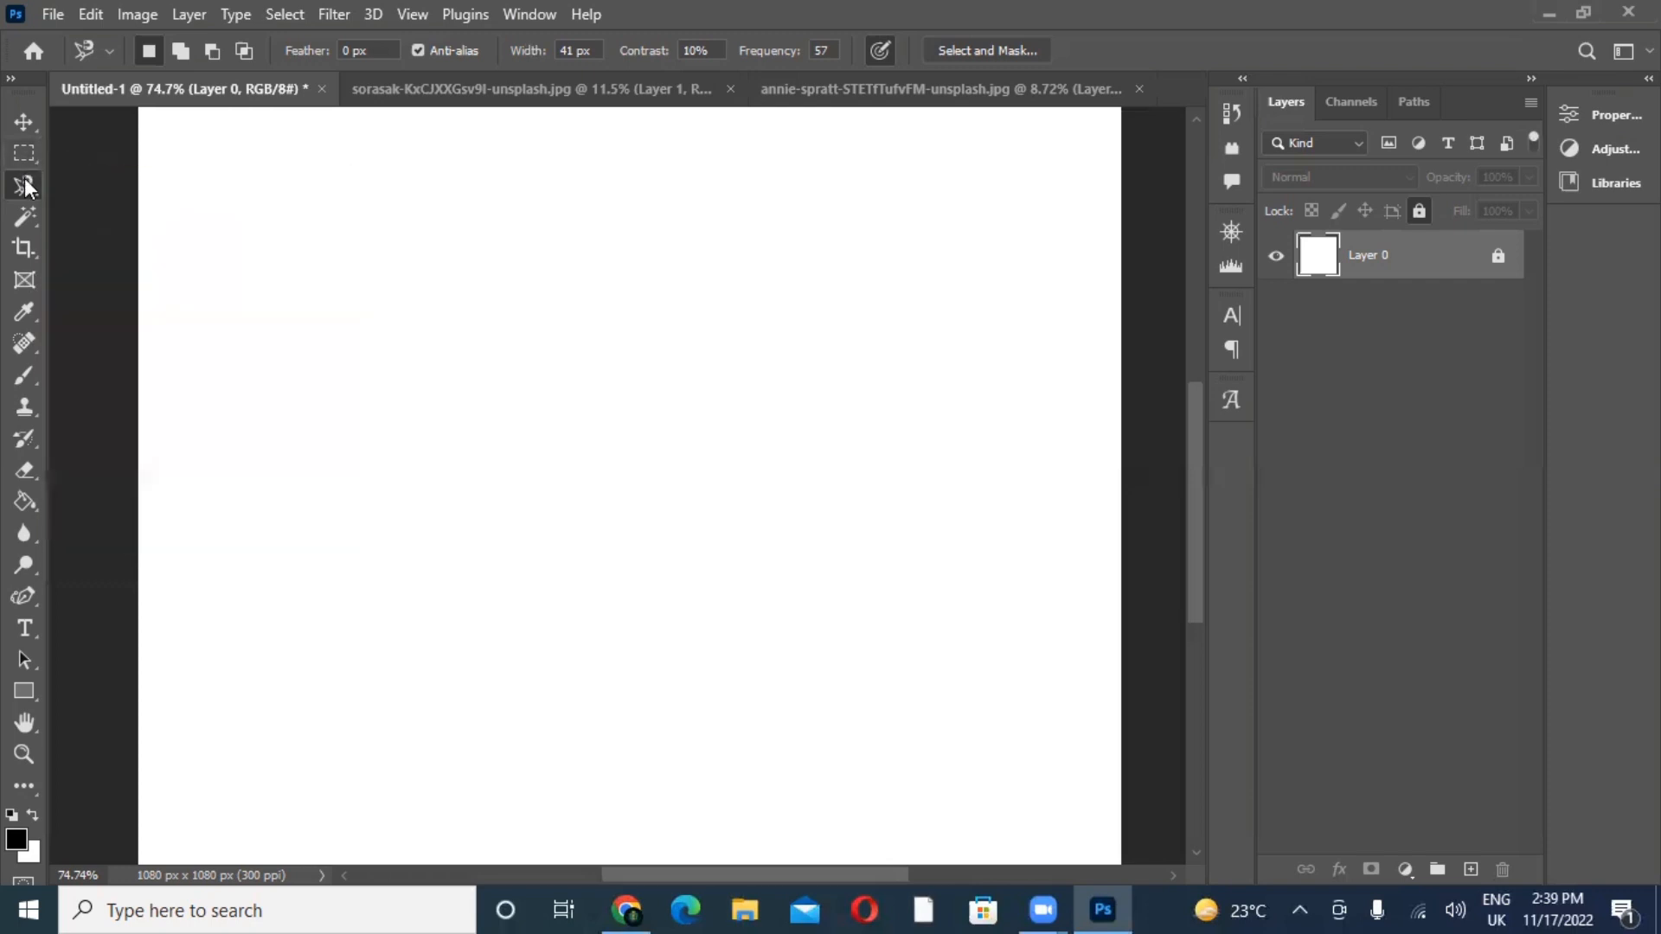
- Switch to the freehand Lasso tool and add a new empty layer above Layer 0
right_click(26, 192)
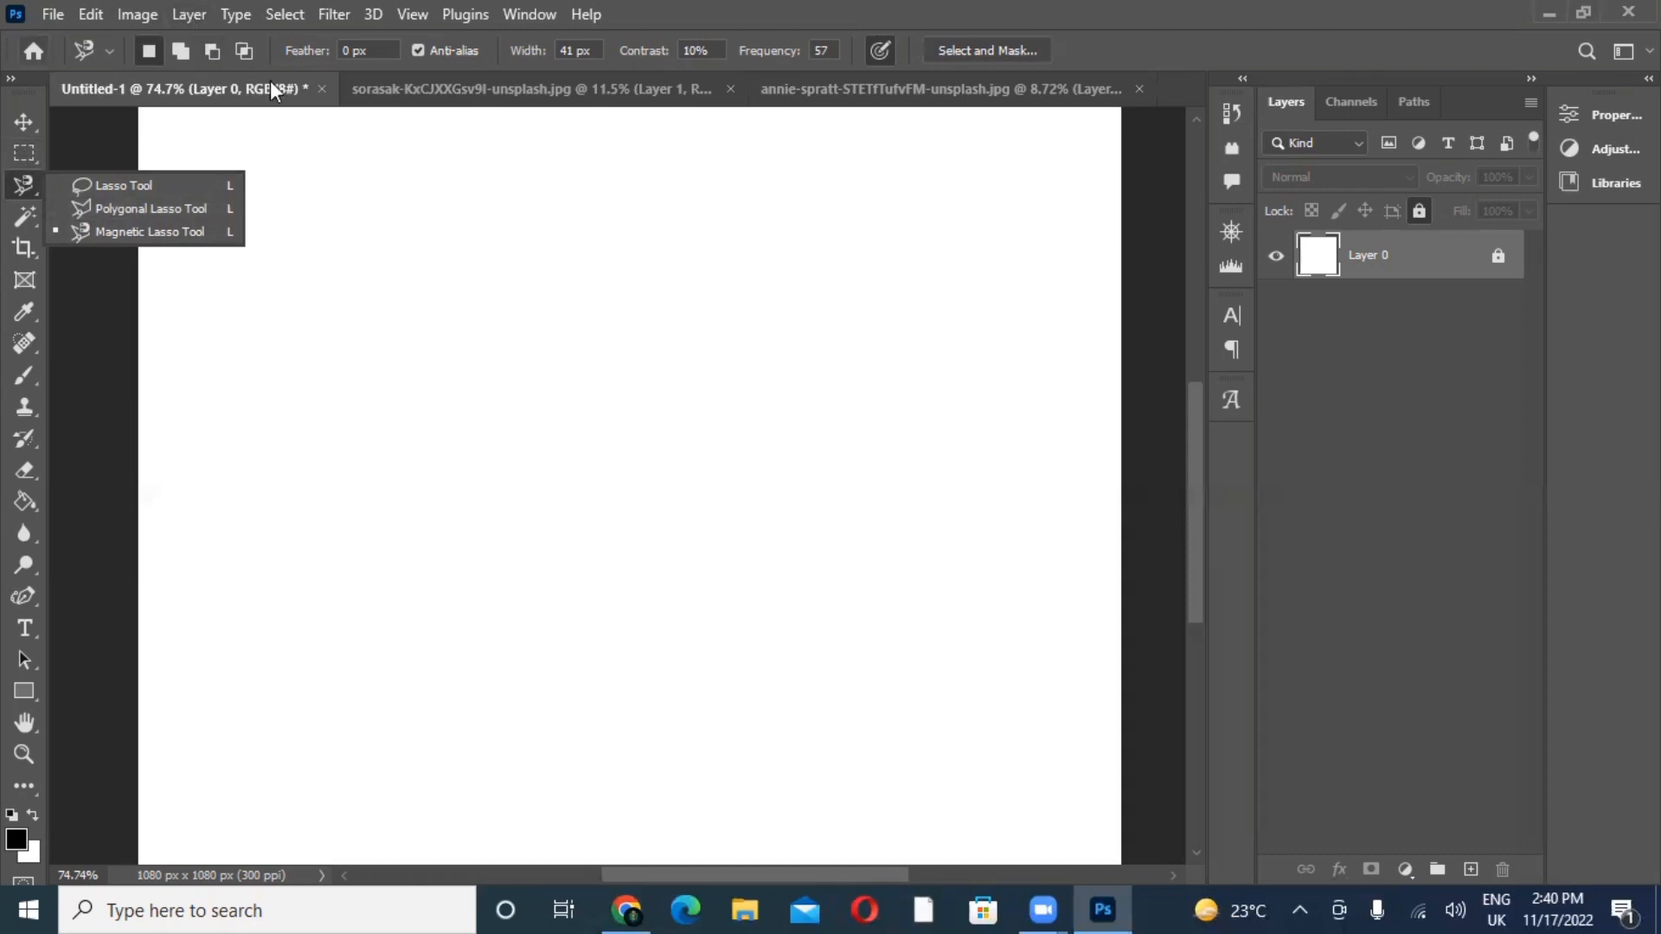
left_click(170, 190)
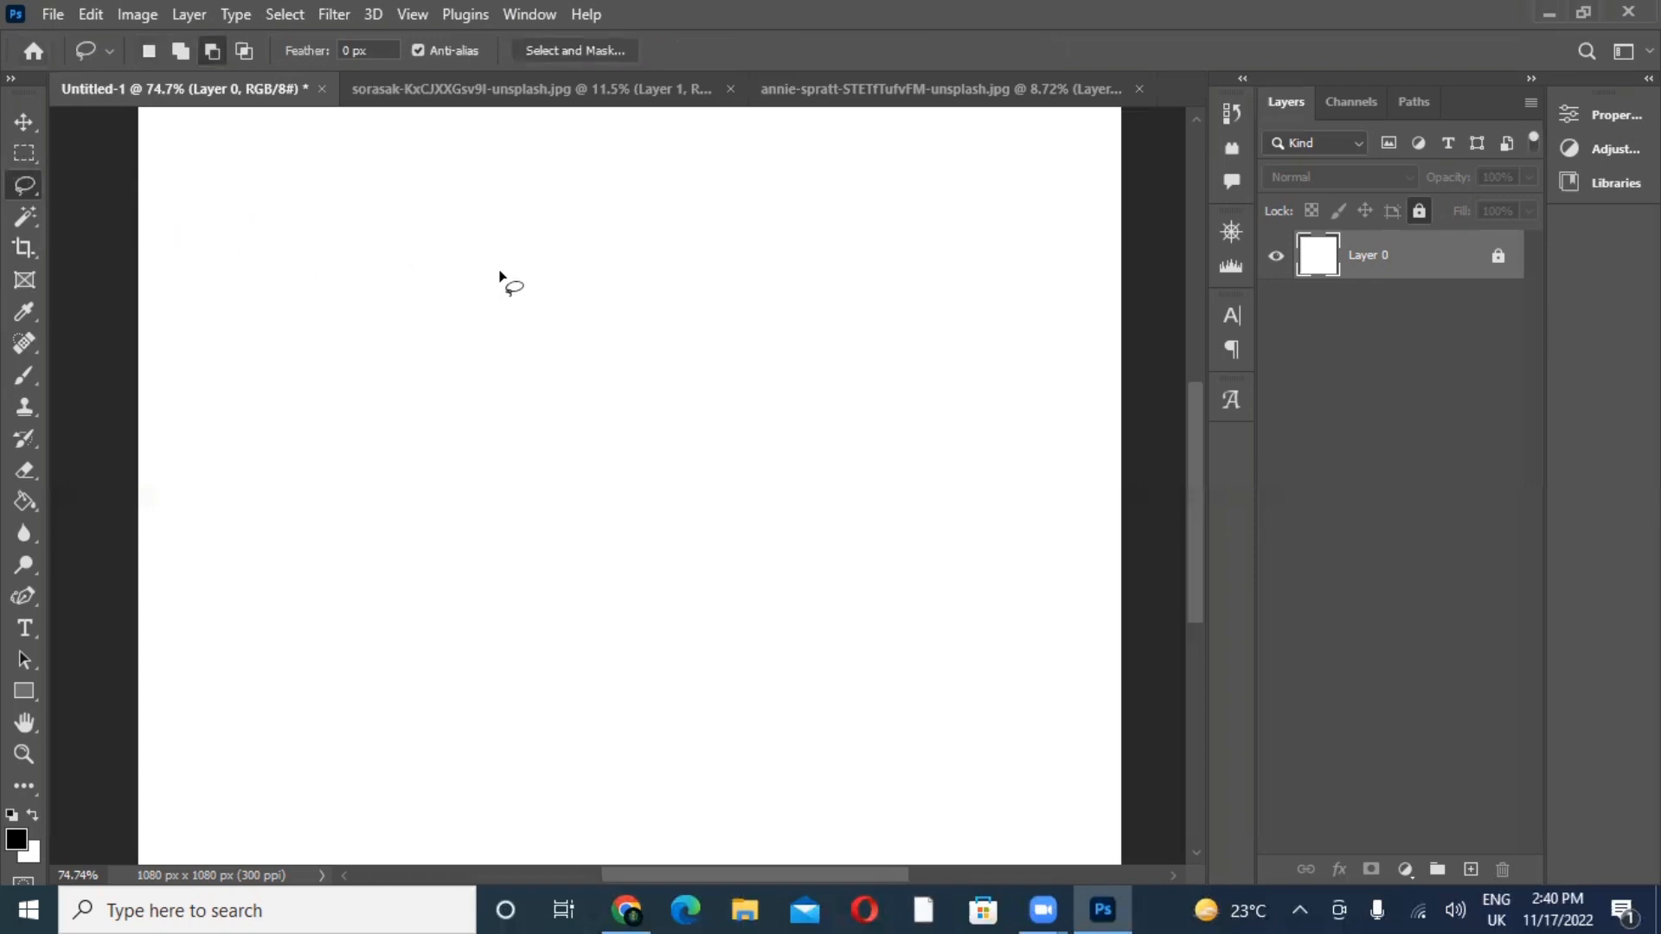
left_click(1470, 869)
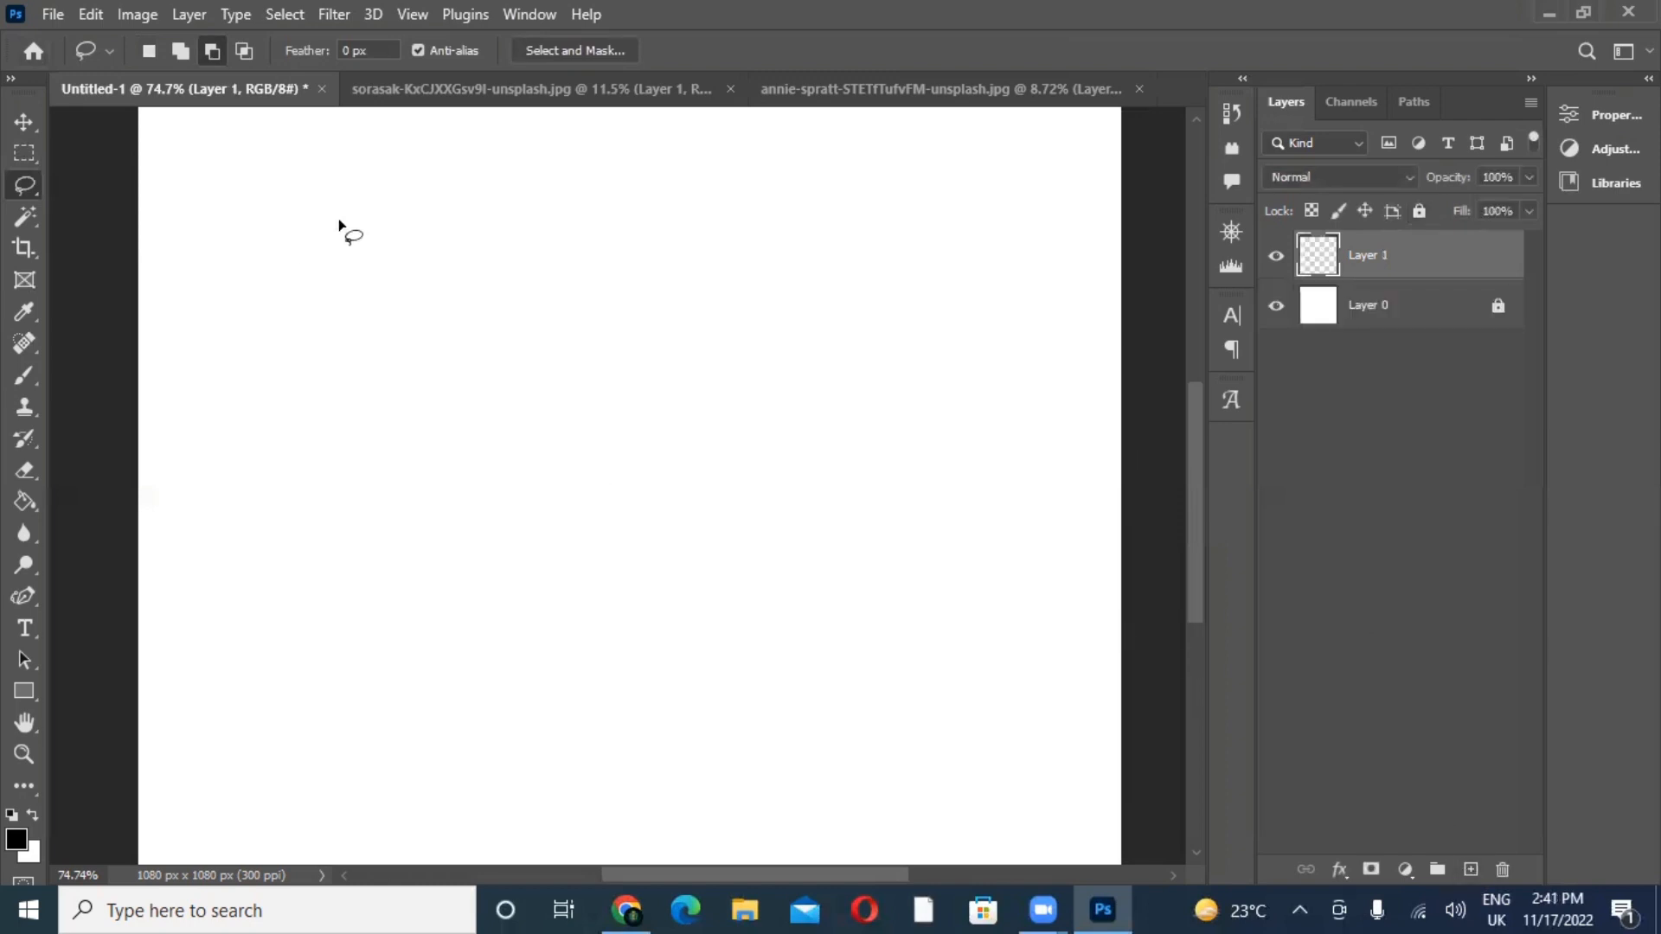
- Lasso a large freehand area on the canvas and add two more separate freehand areas to the selection
mouse_move(359, 216)
left_mouse_down()
mouse_move(264, 380)
mouse_move(287, 507)
mouse_move(383, 591)
mouse_move(609, 568)
left_mouse_up()
left_click(182, 53)
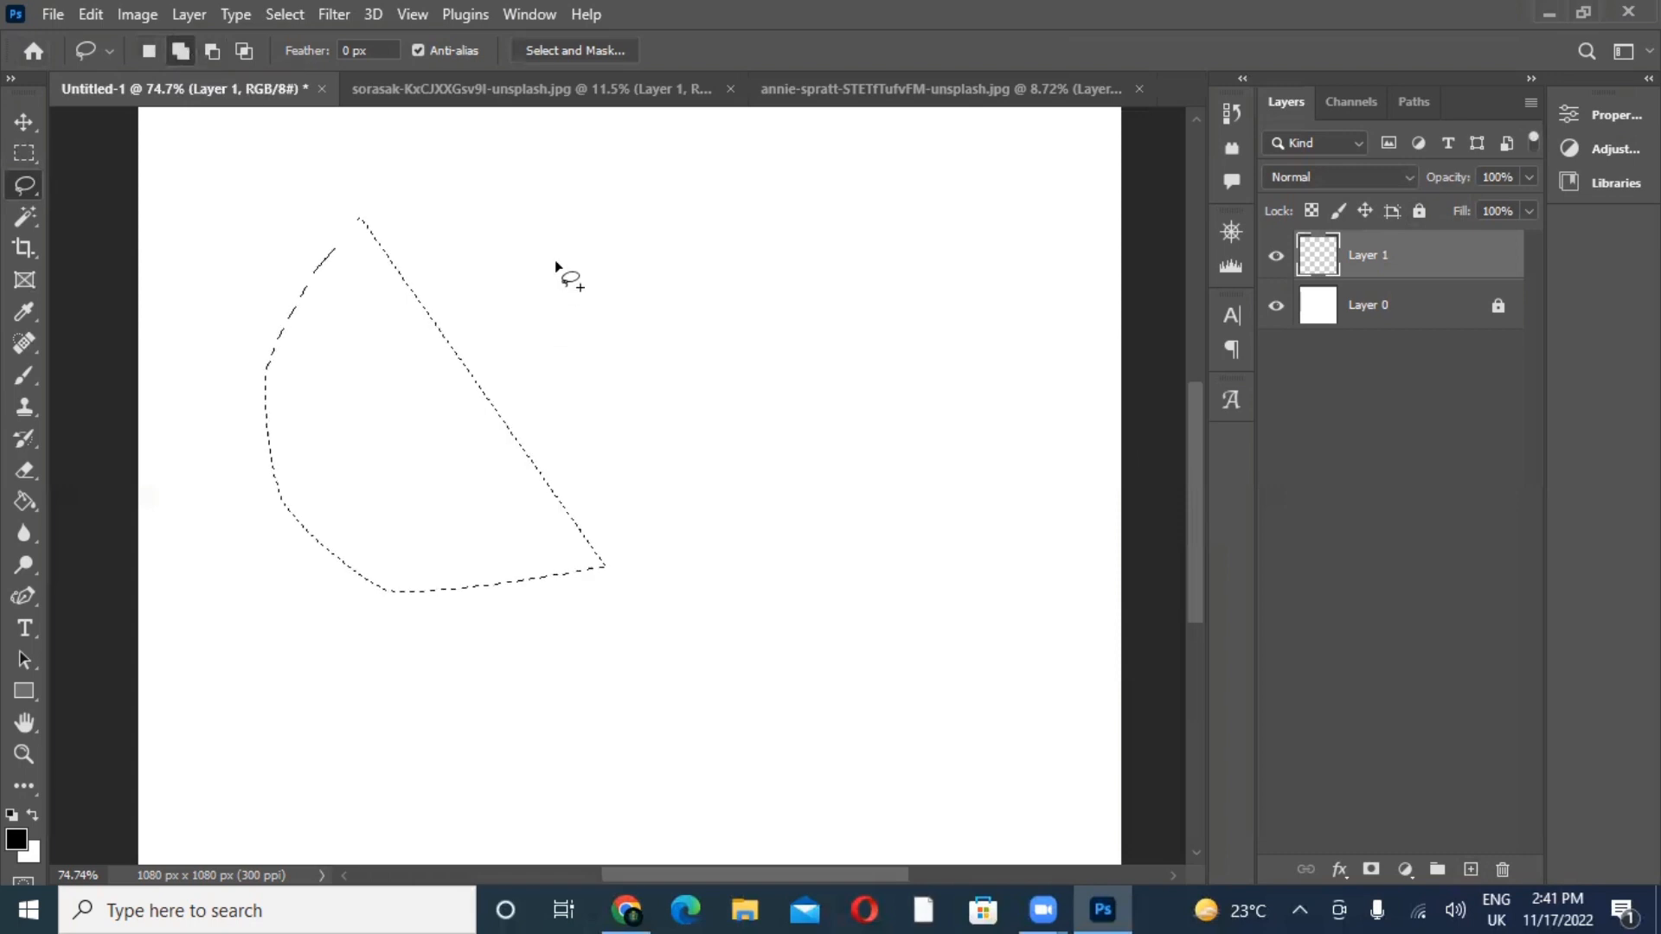
mouse_move(555, 261)
left_mouse_down()
mouse_move(741, 427)
mouse_move(719, 253)
mouse_move(556, 260)
left_mouse_up()
mouse_move(644, 588)
left_mouse_down()
mouse_move(749, 704)
mouse_move(789, 532)
mouse_move(572, 603)
mouse_move(648, 595)
left_mouse_up()
- Subtract most of the upper middle area from the lasso selection and return to adding to the selection
key("alt")
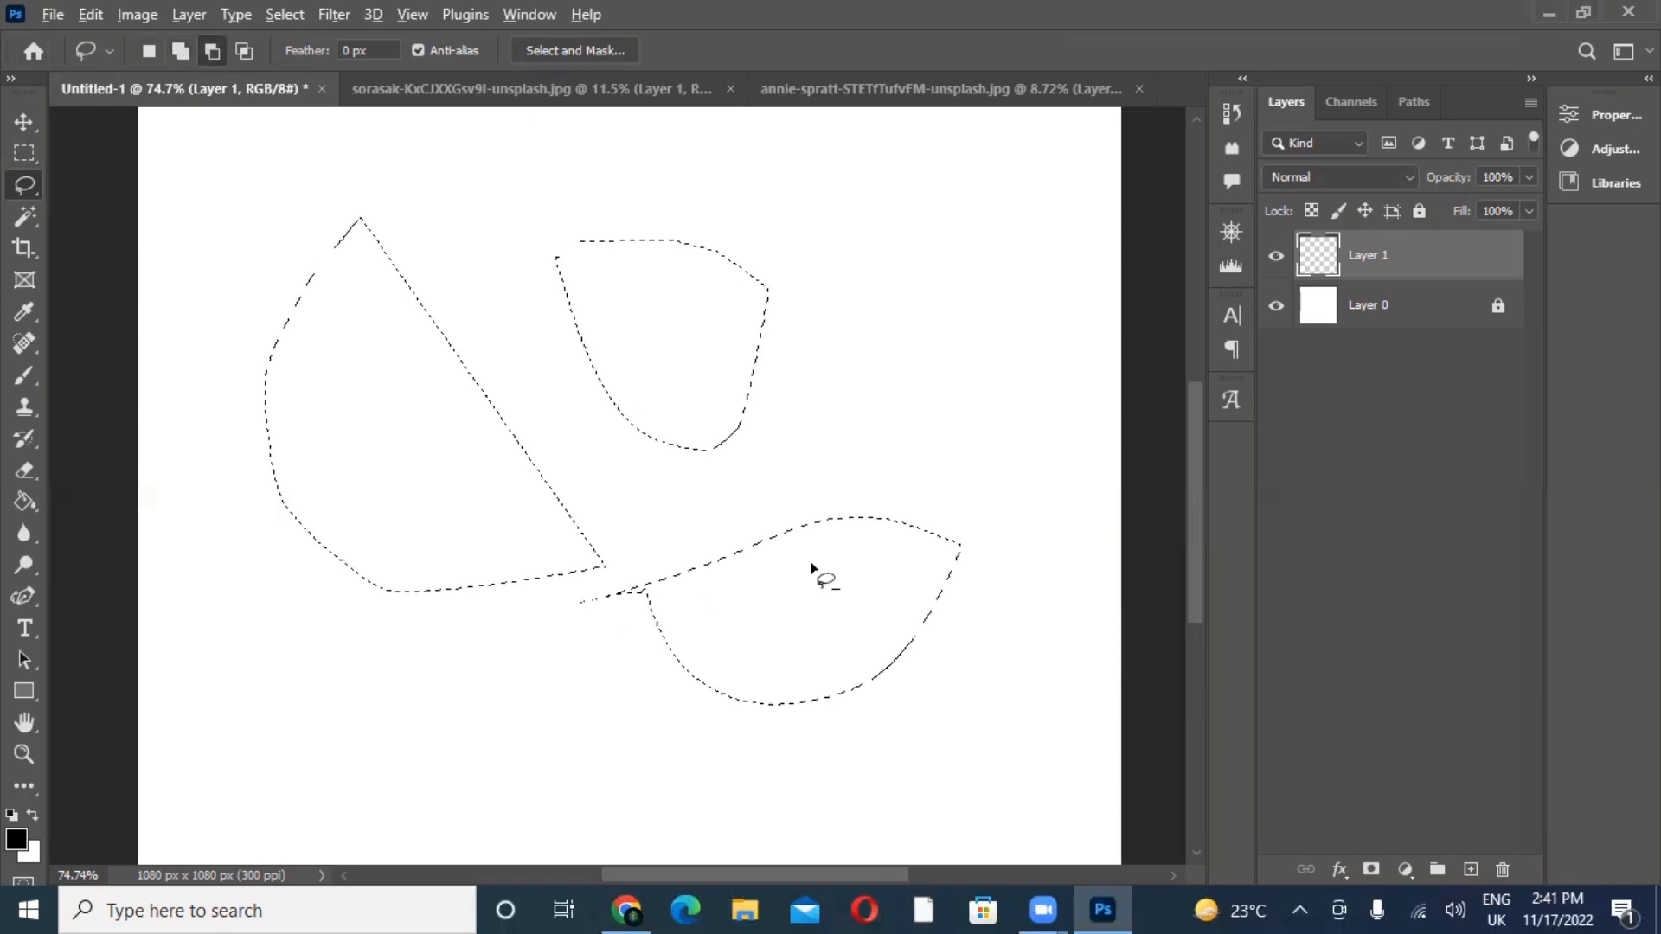
mouse_move(772, 190)
left_mouse_down()
mouse_move(547, 249)
mouse_move(565, 352)
mouse_move(654, 439)
mouse_move(761, 449)
mouse_move(809, 262)
mouse_move(772, 193)
left_mouse_up()
key("shift")
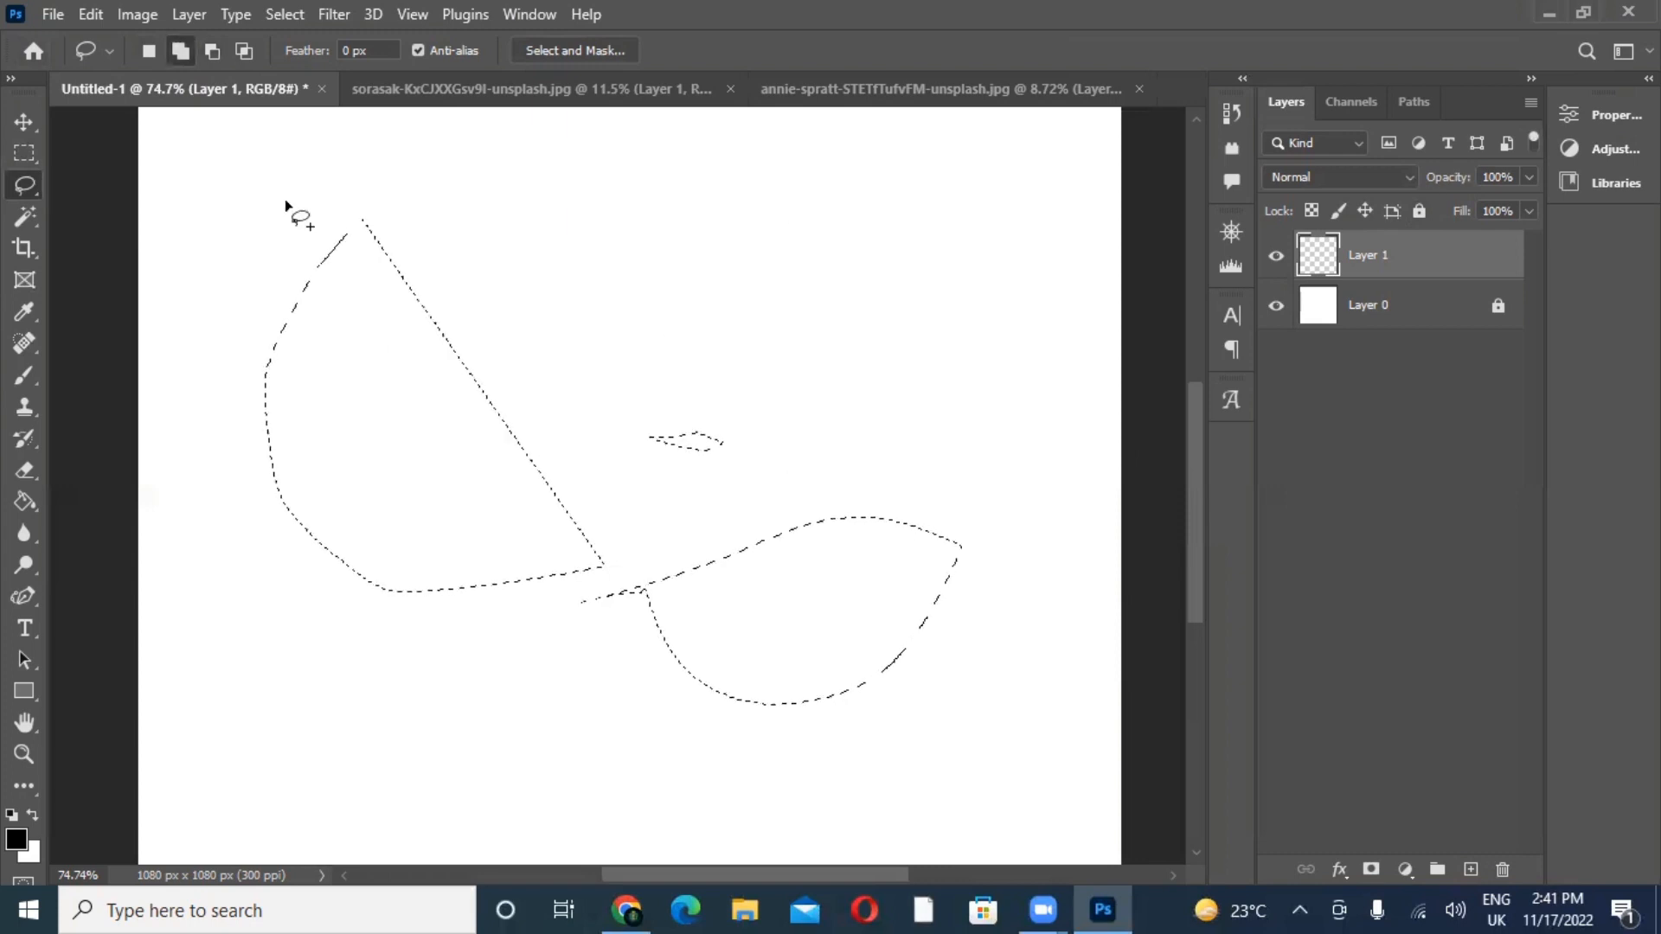
- Add an irregular freehand area near the canvas's upper middle to the lasso selection, then deselect everything
right_click(23, 186)
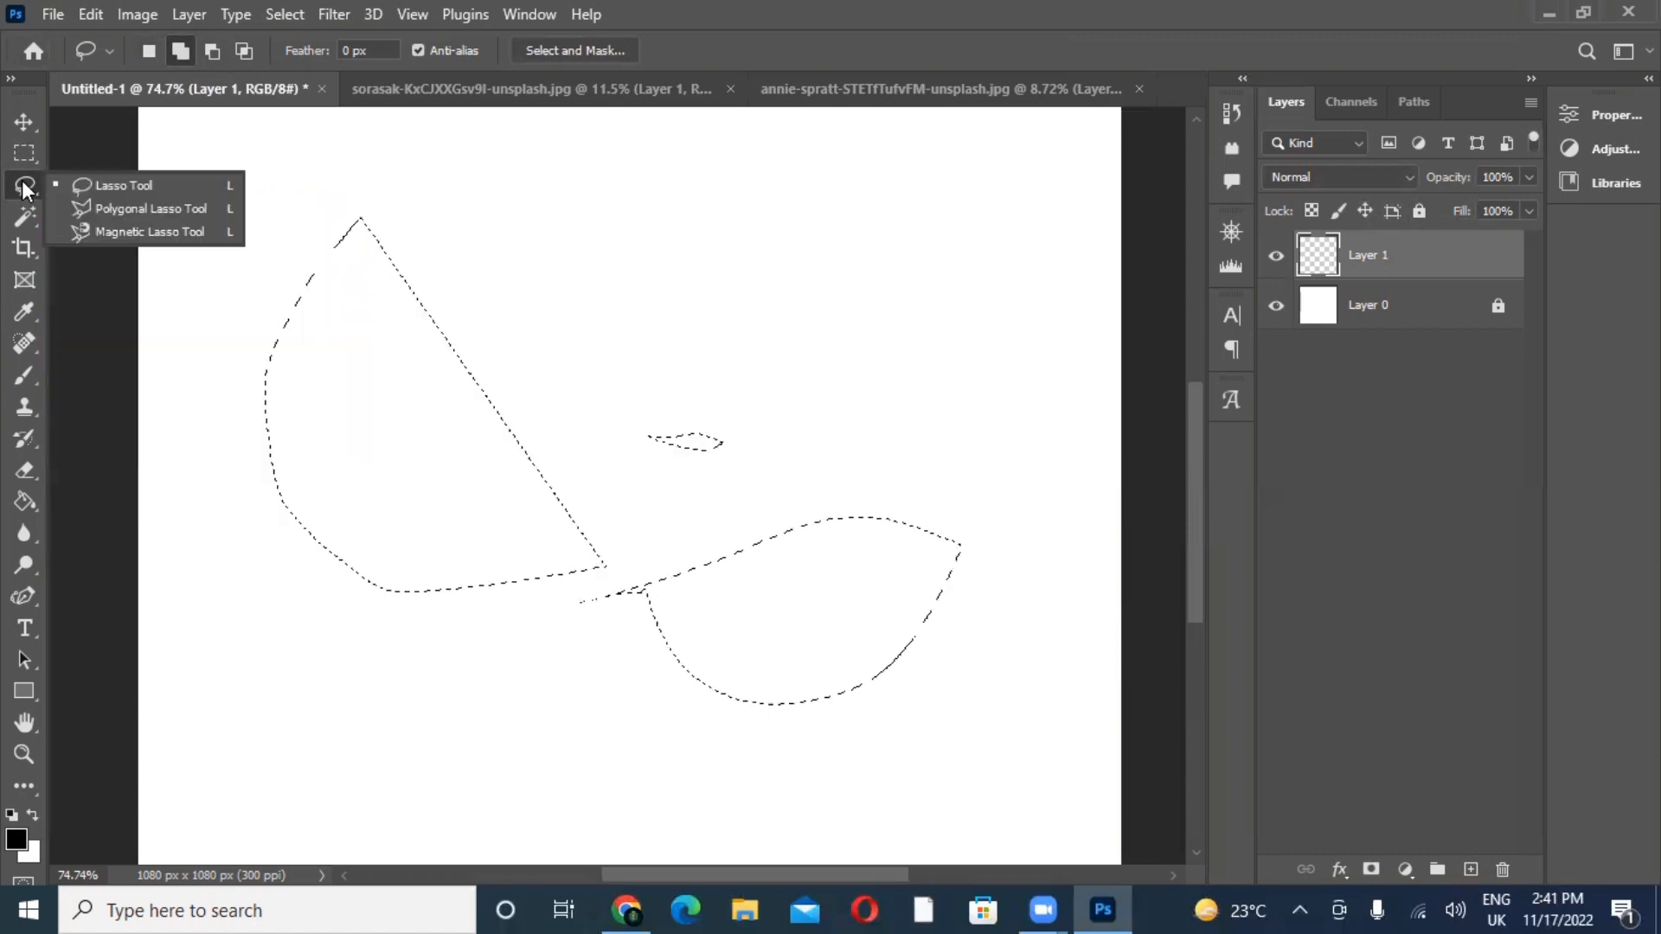
left_click(109, 187)
mouse_move(515, 245)
left_mouse_down()
mouse_move(546, 355)
mouse_move(814, 293)
mouse_move(719, 229)
mouse_move(602, 248)
mouse_move(675, 179)
mouse_move(513, 189)
mouse_move(534, 209)
mouse_move(512, 241)
left_mouse_up()
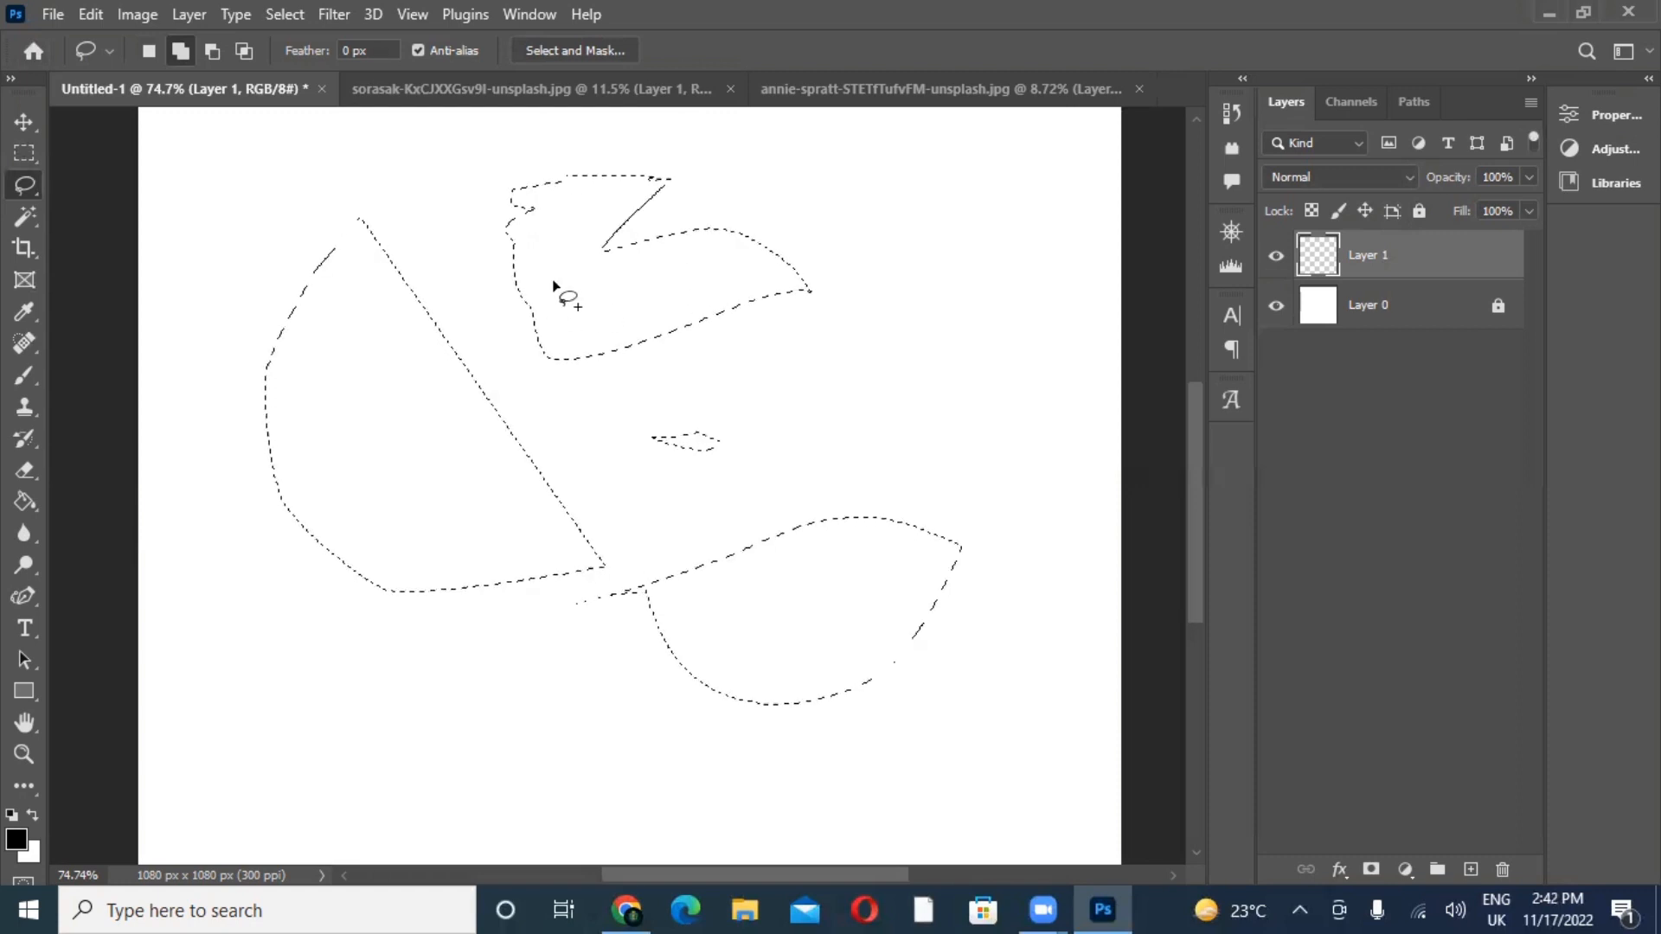
key("ctrl+d")
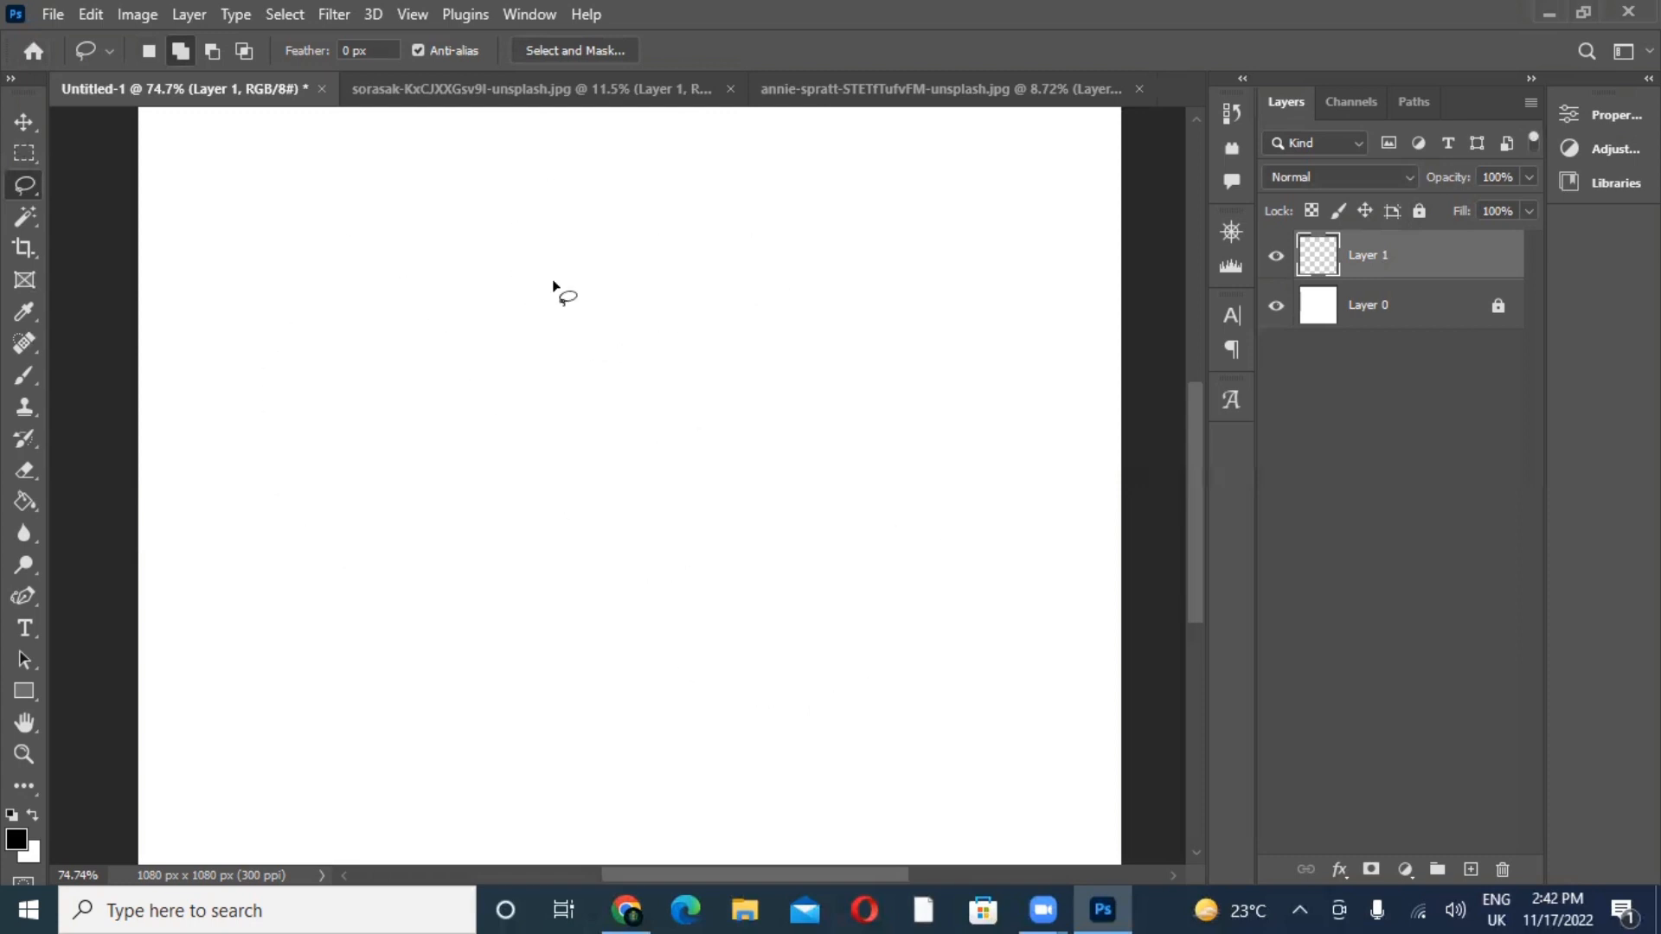
- Draw a closed freehand lasso selection in the upper-left part of the canvas
right_click(28, 177)
left_click(78, 185)
mouse_move(284, 167)
left_mouse_down()
mouse_move(160, 405)
mouse_move(298, 460)
mouse_move(414, 264)
mouse_move(393, 219)
mouse_move(284, 169)
left_mouse_up()
- Set the foreground colour to green 55ca2c and fill the freehand selection on Layer 1 with the Paint Bucket
left_click(15, 839)
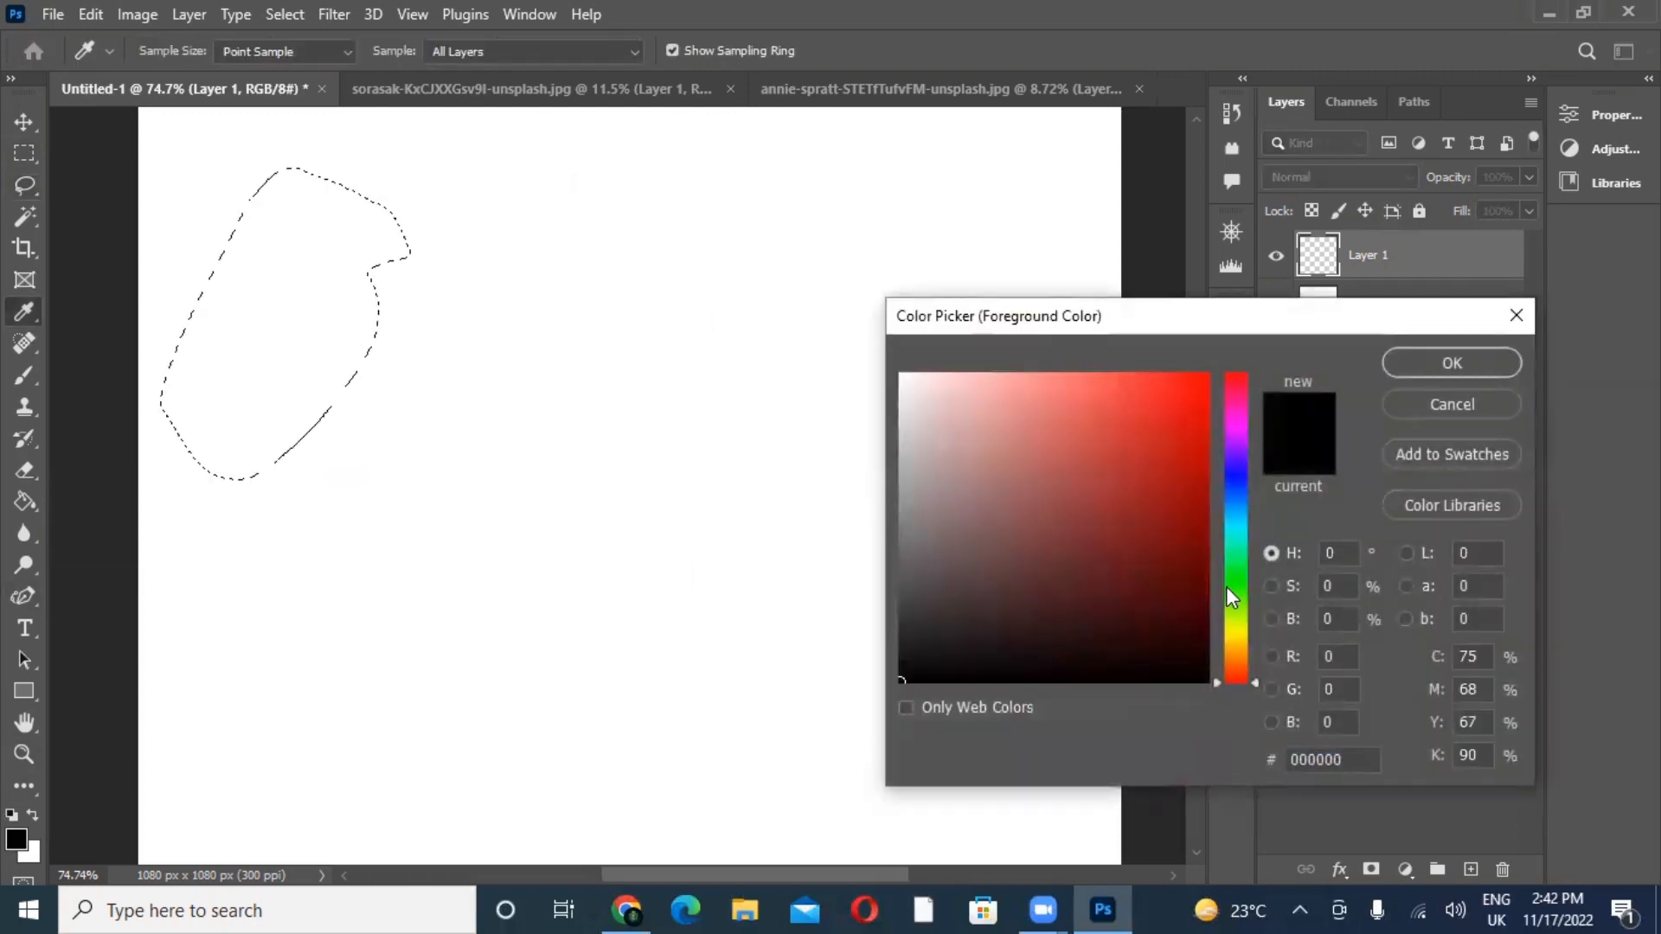
left_click(1237, 594)
left_click(1142, 437)
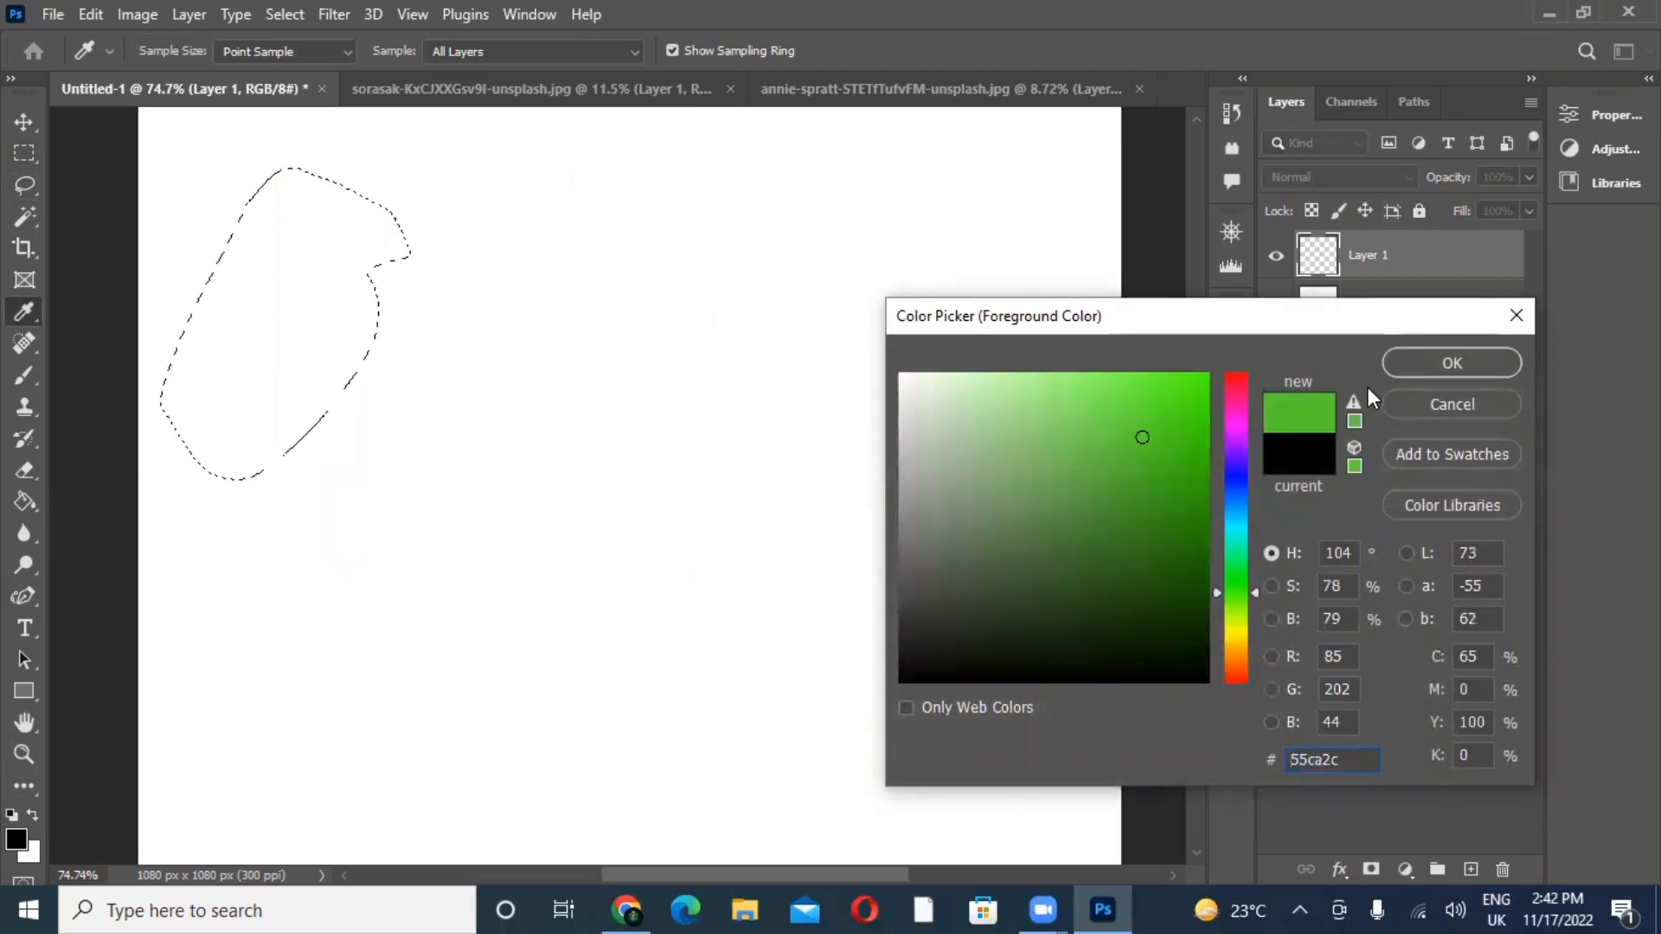
key("Return")
left_click(24, 502)
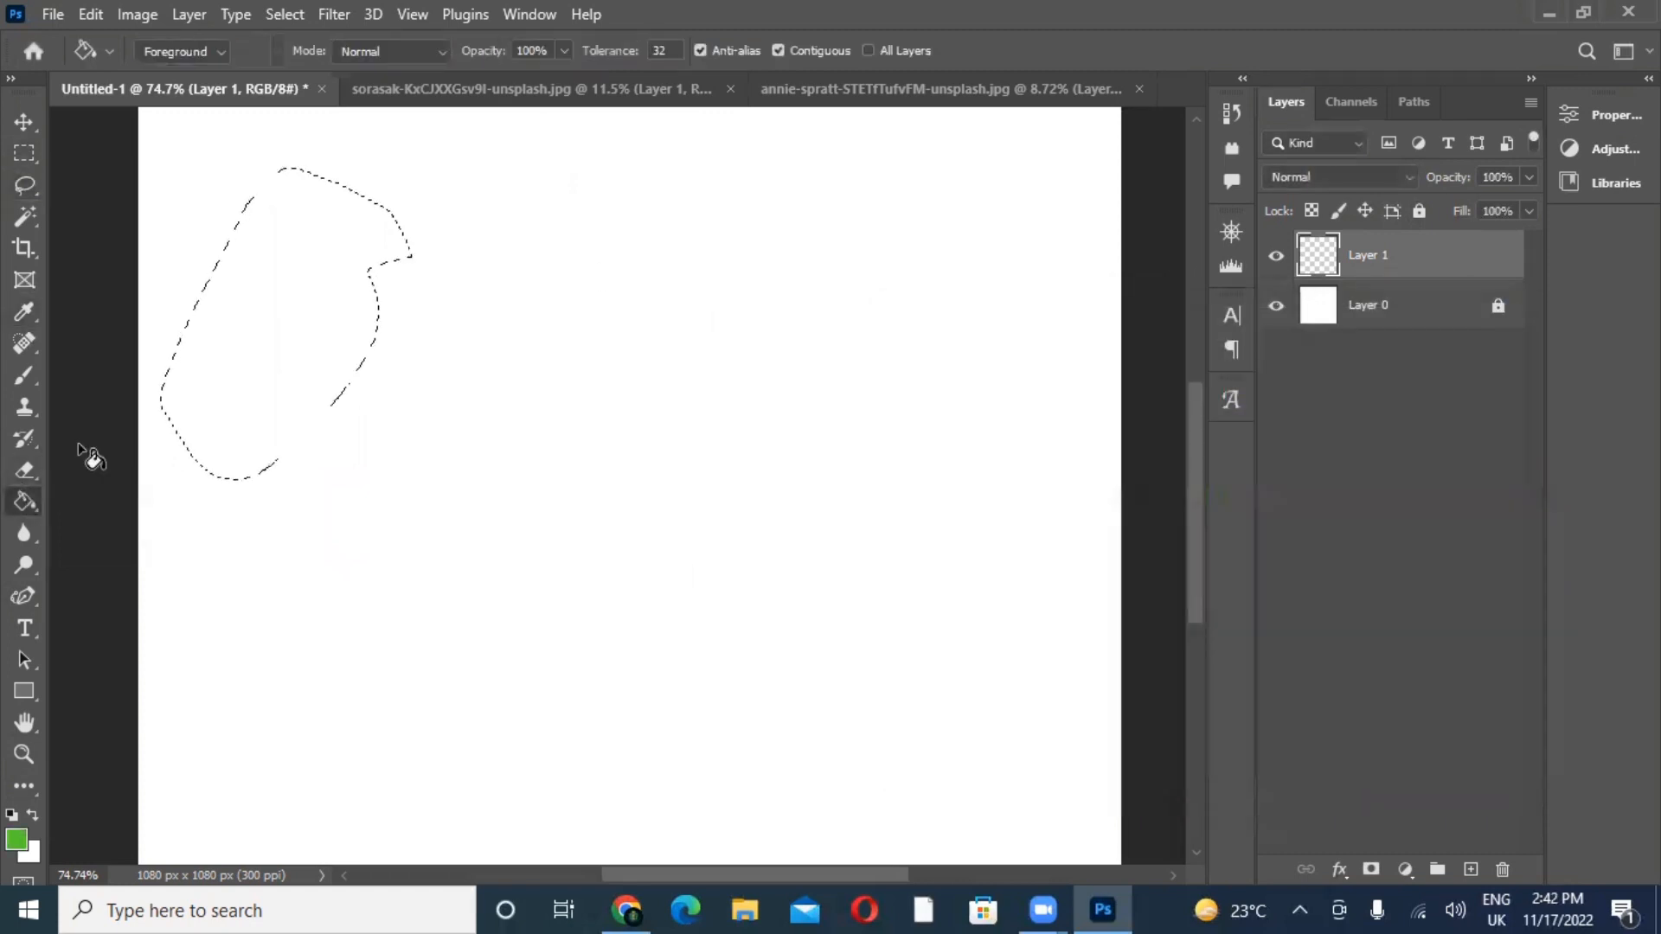
left_click(208, 370)
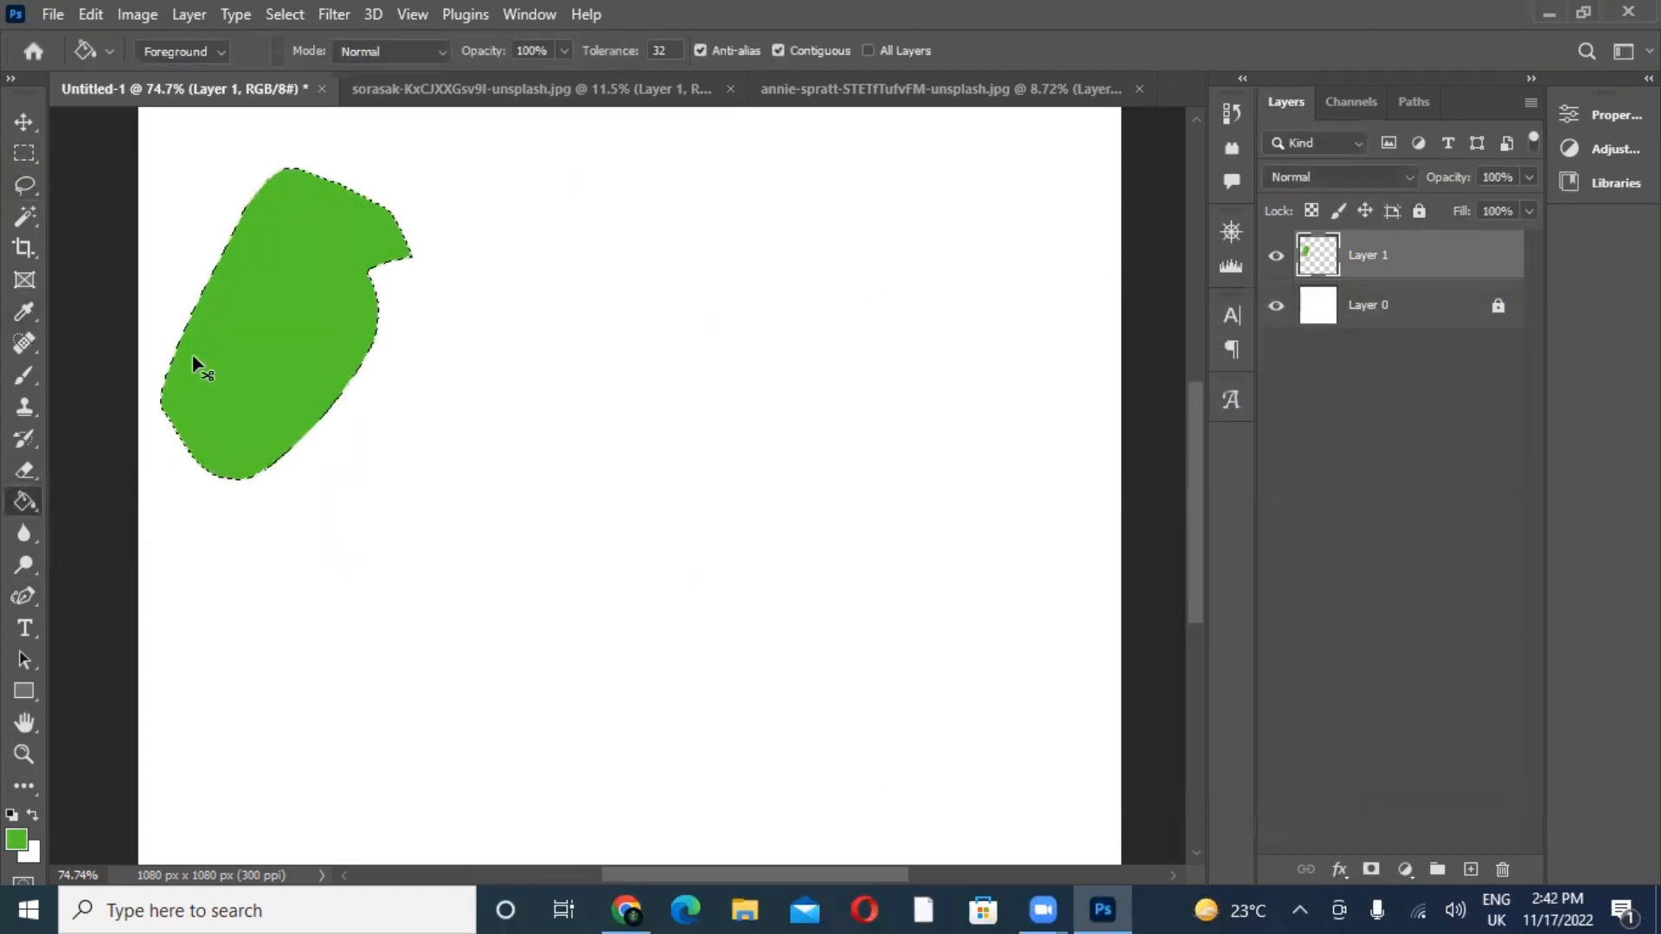
- Add a new layer, clear the selection, and outline a triangle beside the green shape with the Polygonal Lasso
left_click(1470, 869)
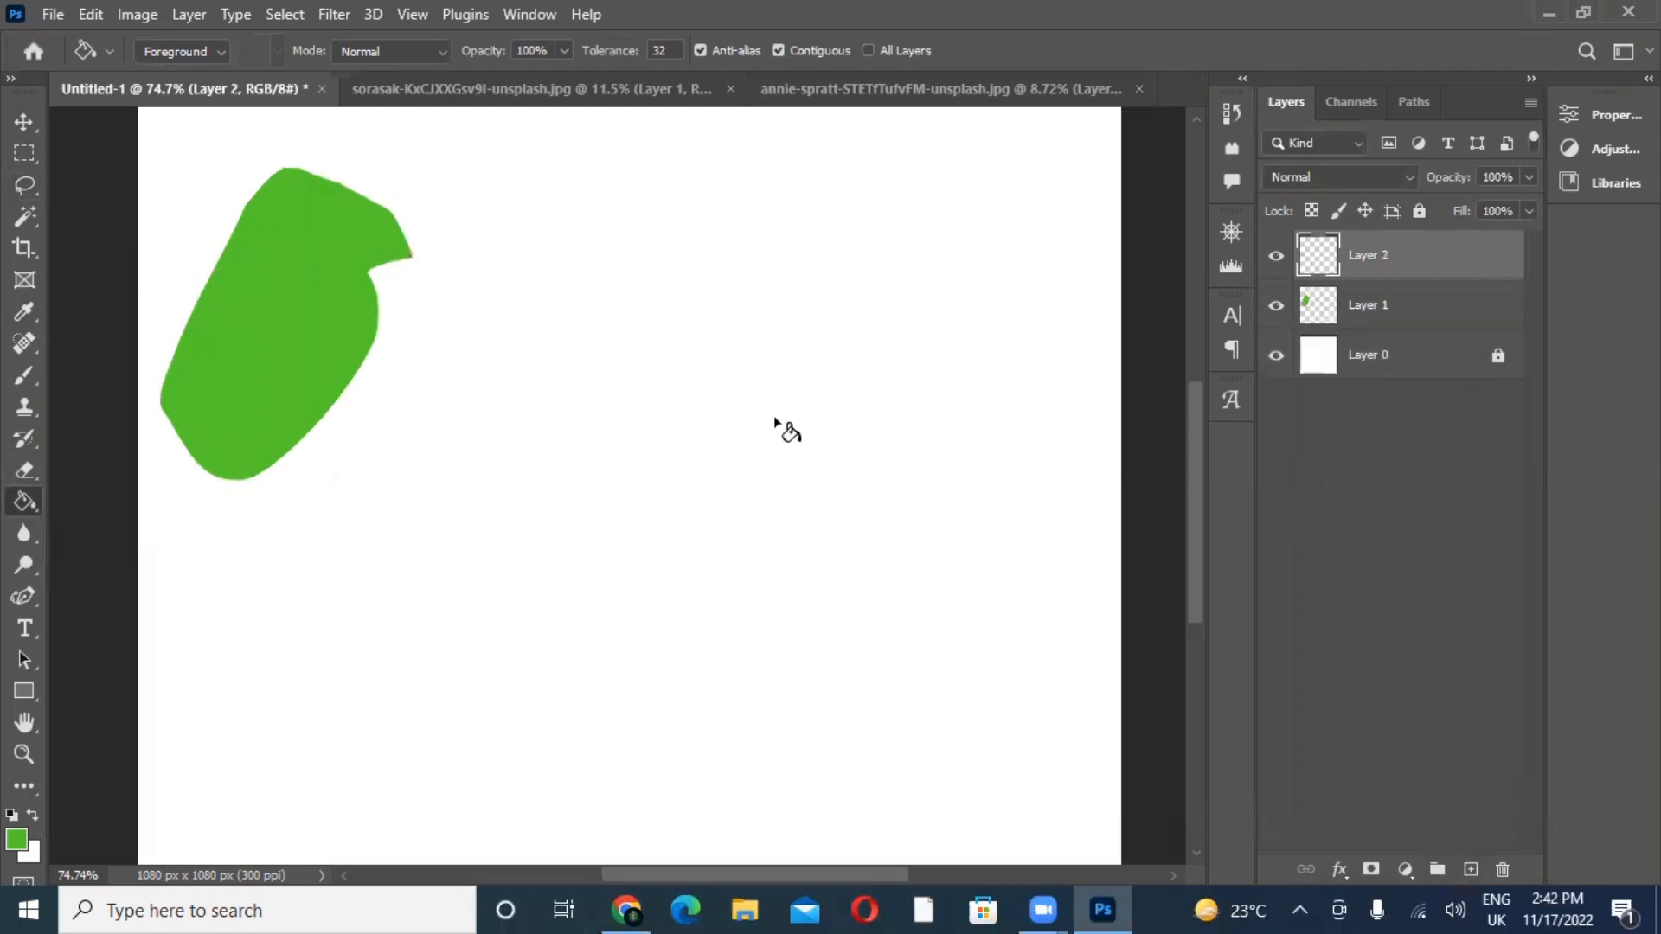
left_click(26, 189)
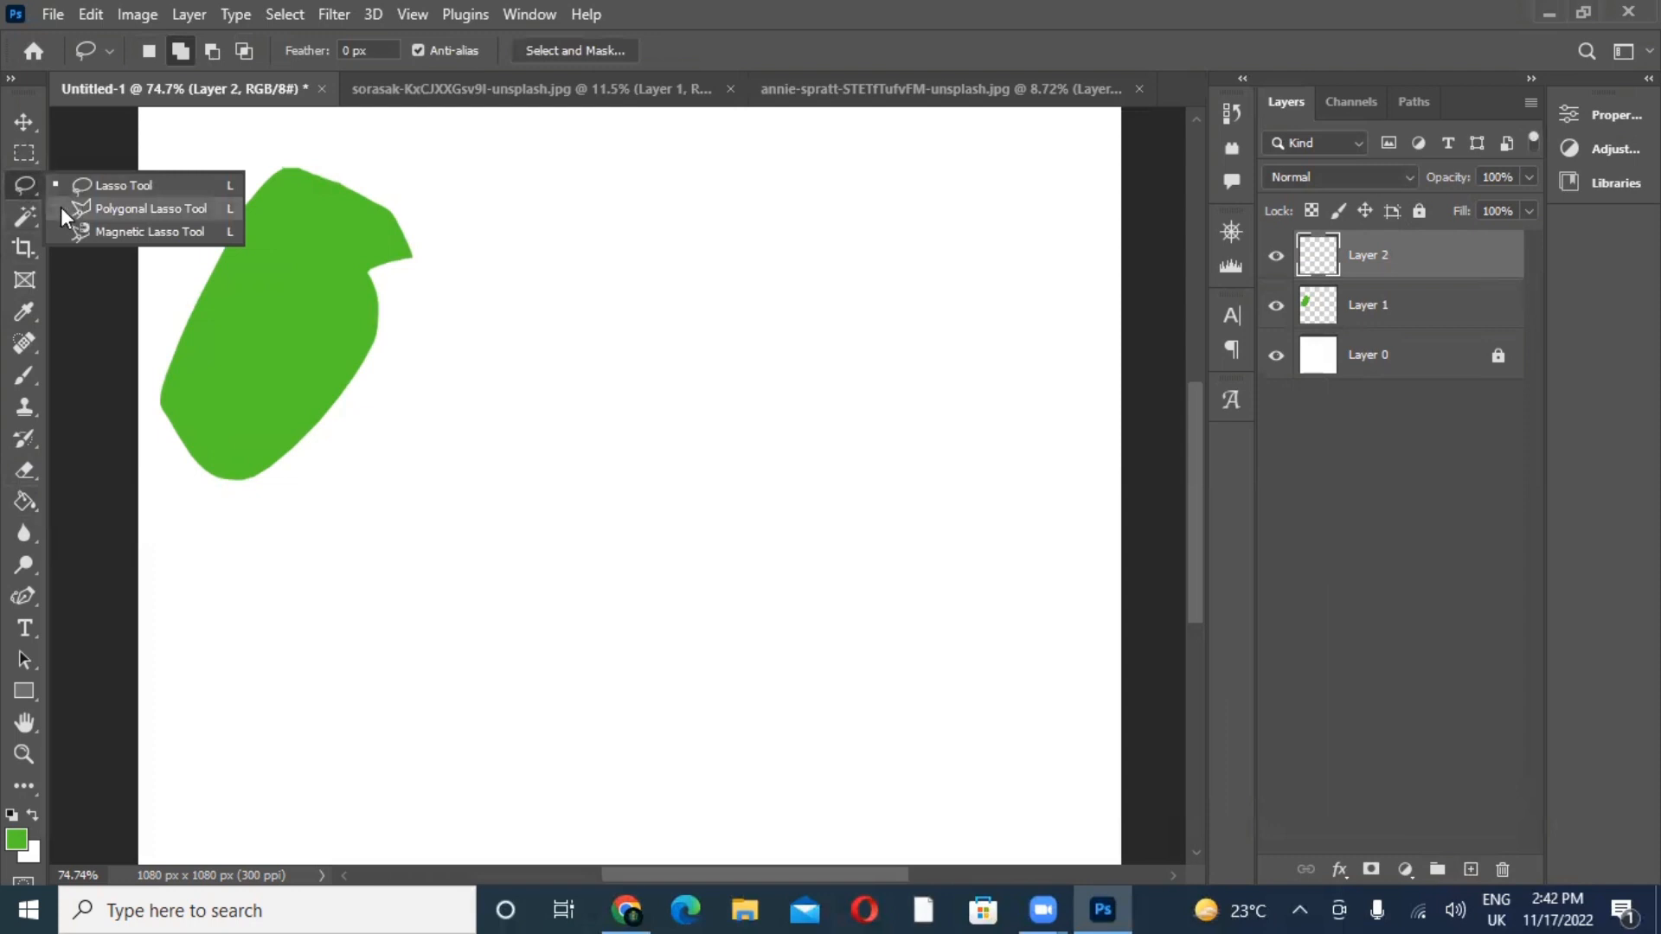
left_click(110, 207)
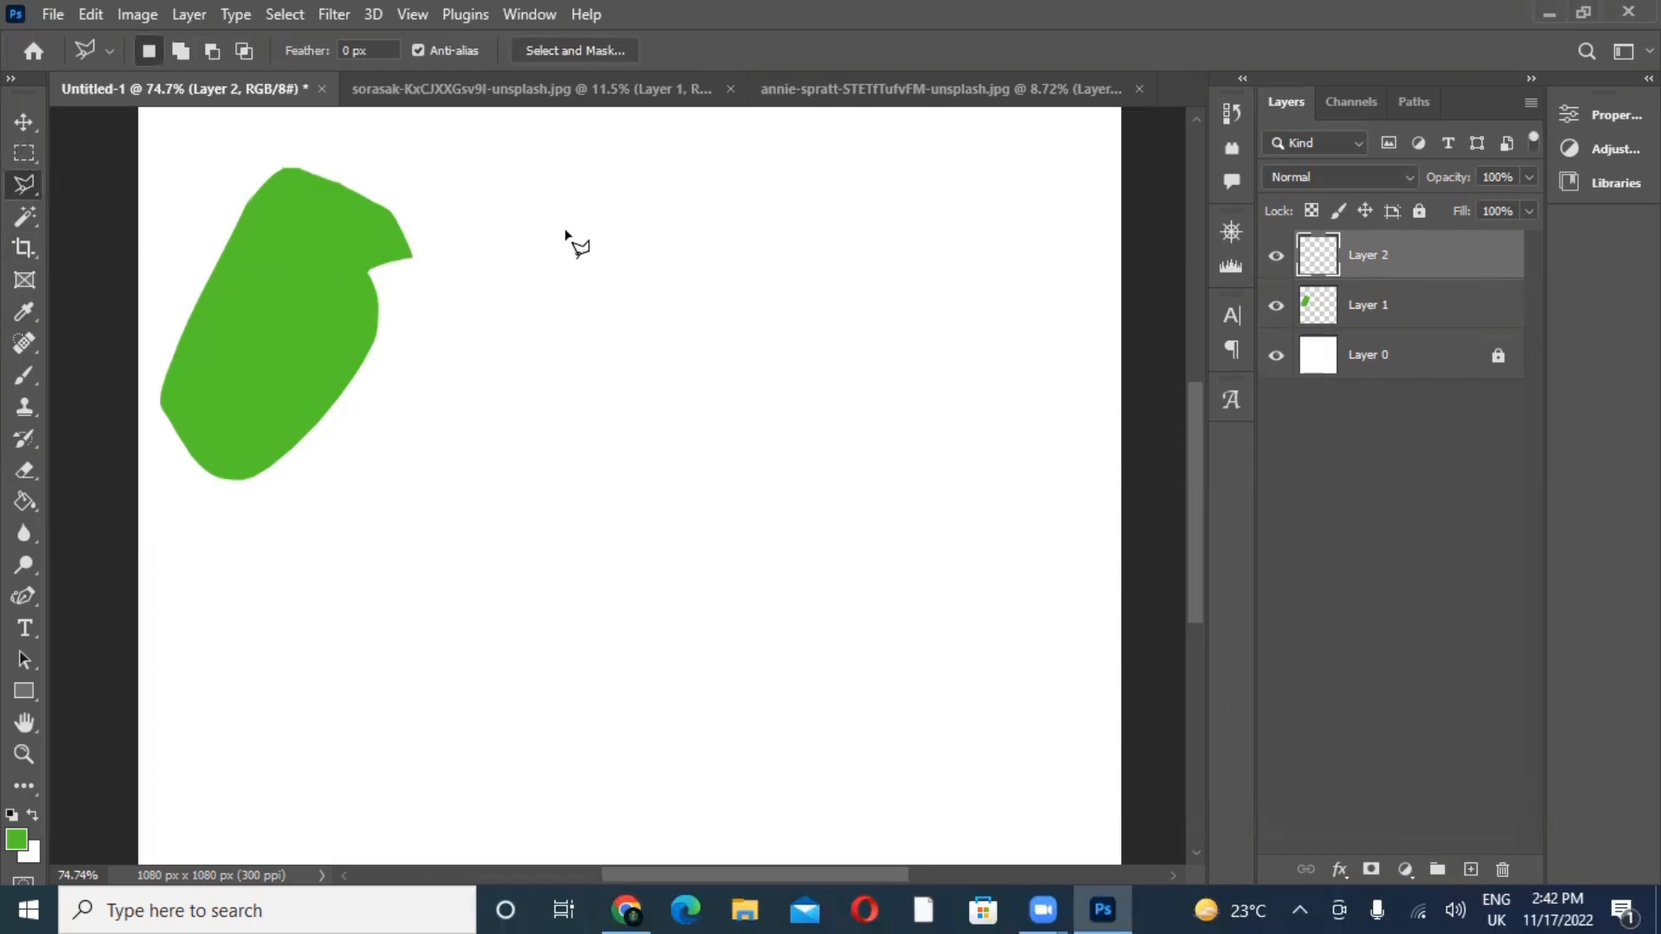
left_click(565, 231)
left_click(395, 505)
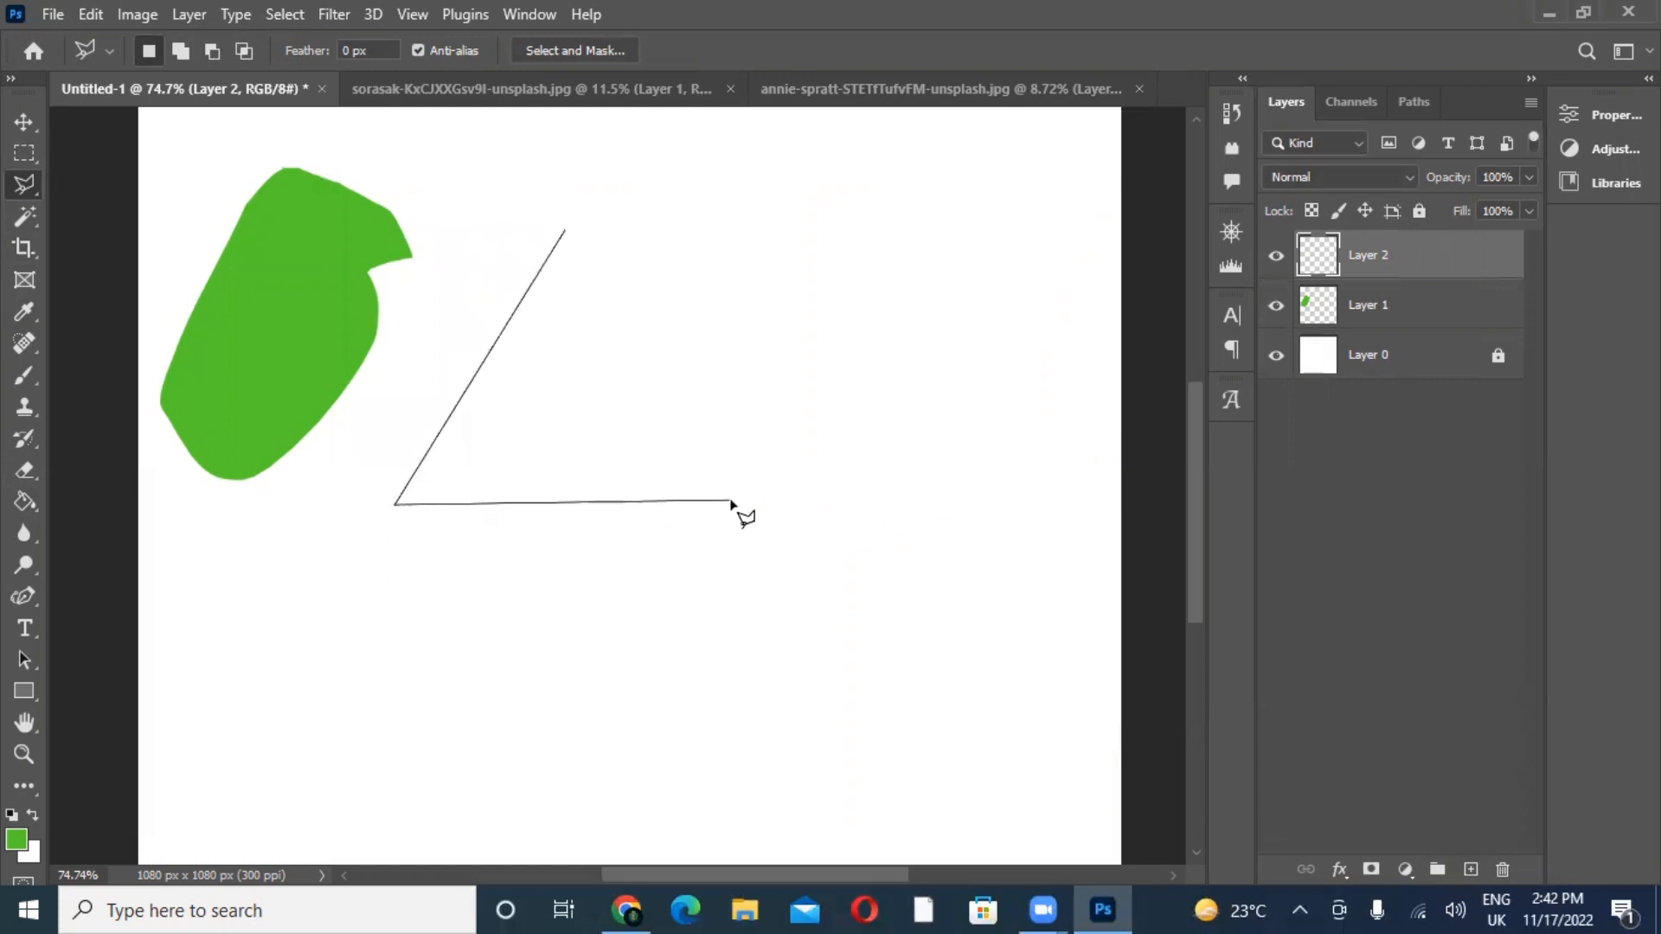
left_click(730, 500)
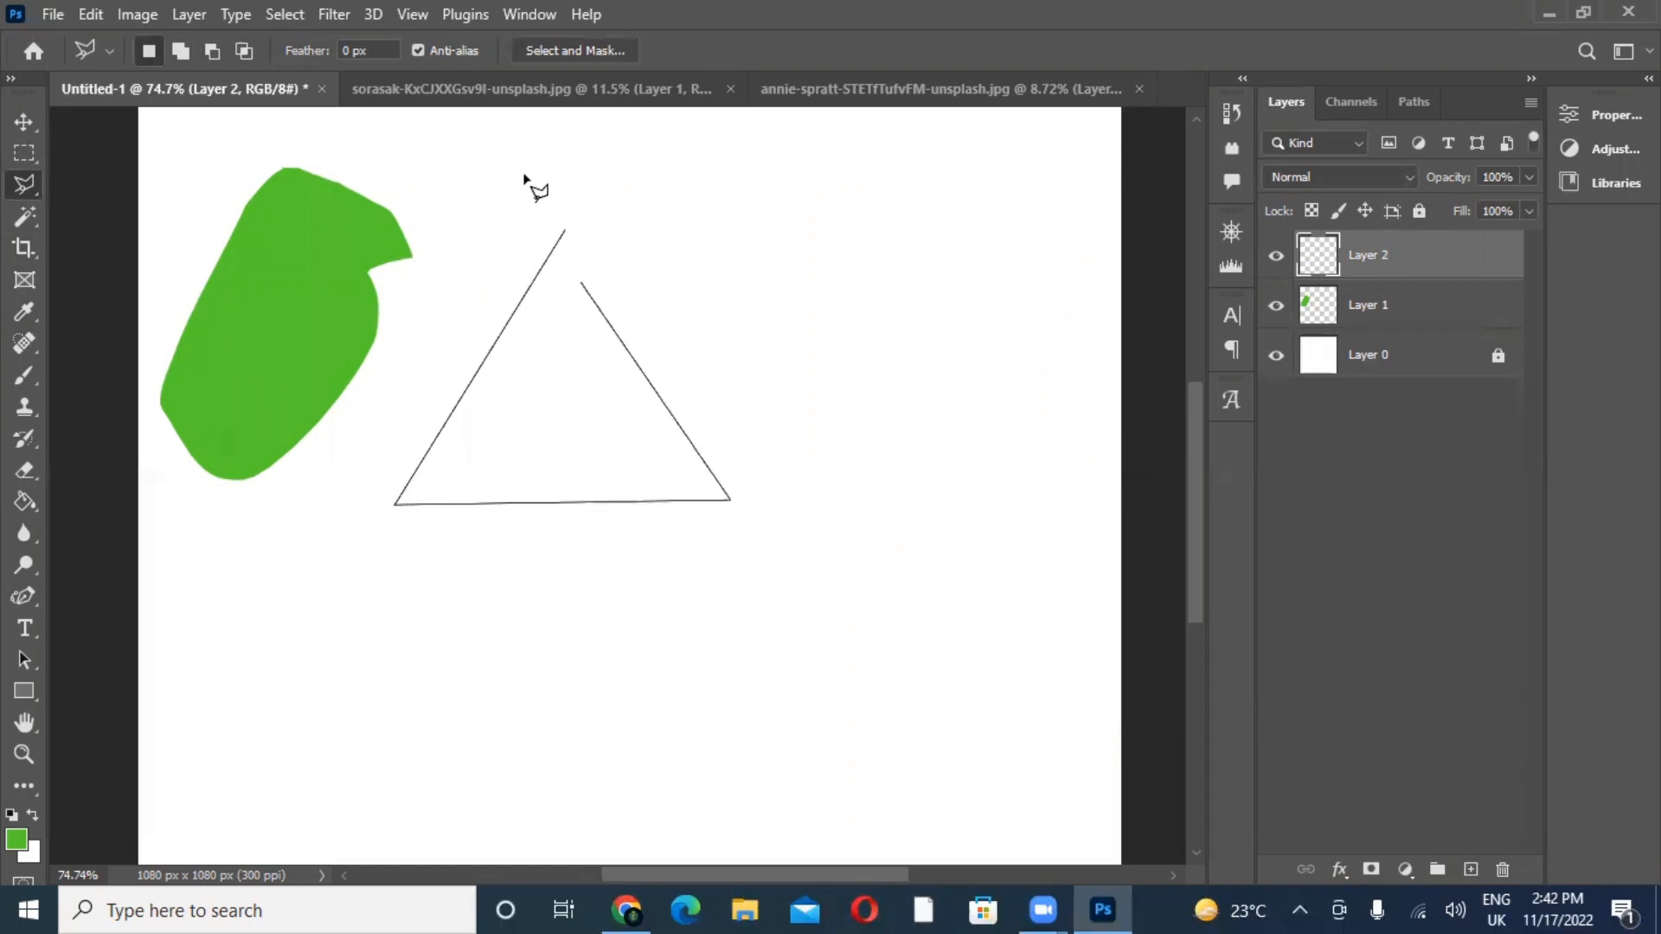
left_click(566, 232)
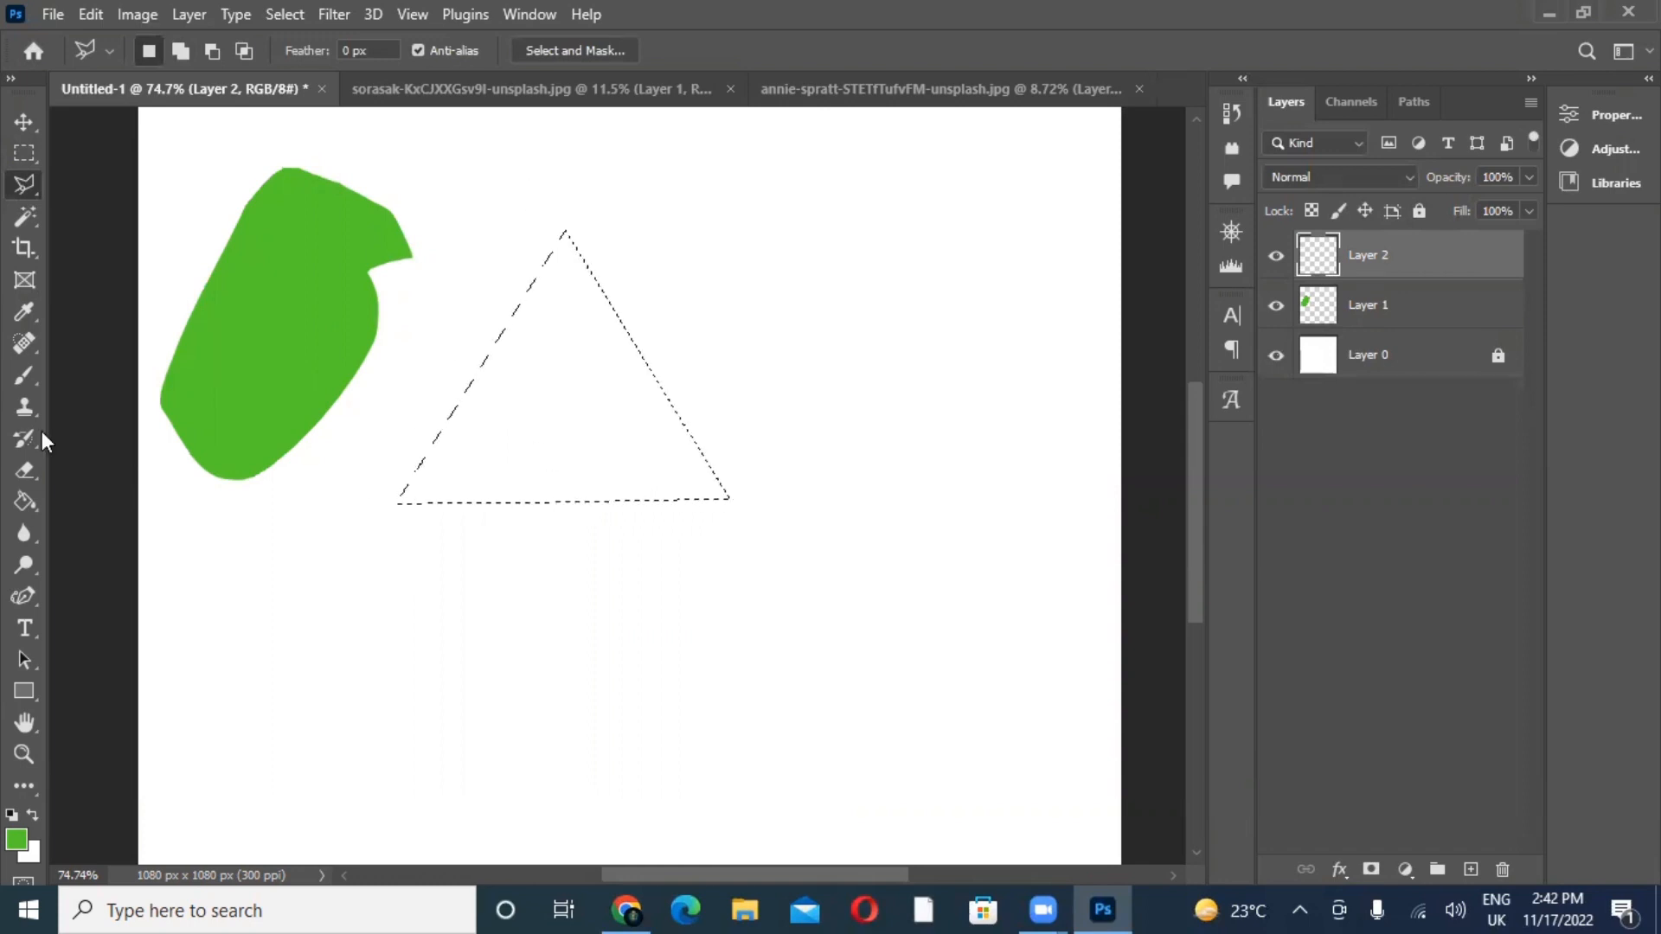
- Set the foreground colour to blue 2ca7ca, fill the triangular selection with the Paint Bucket, and deselect
left_click(14, 506)
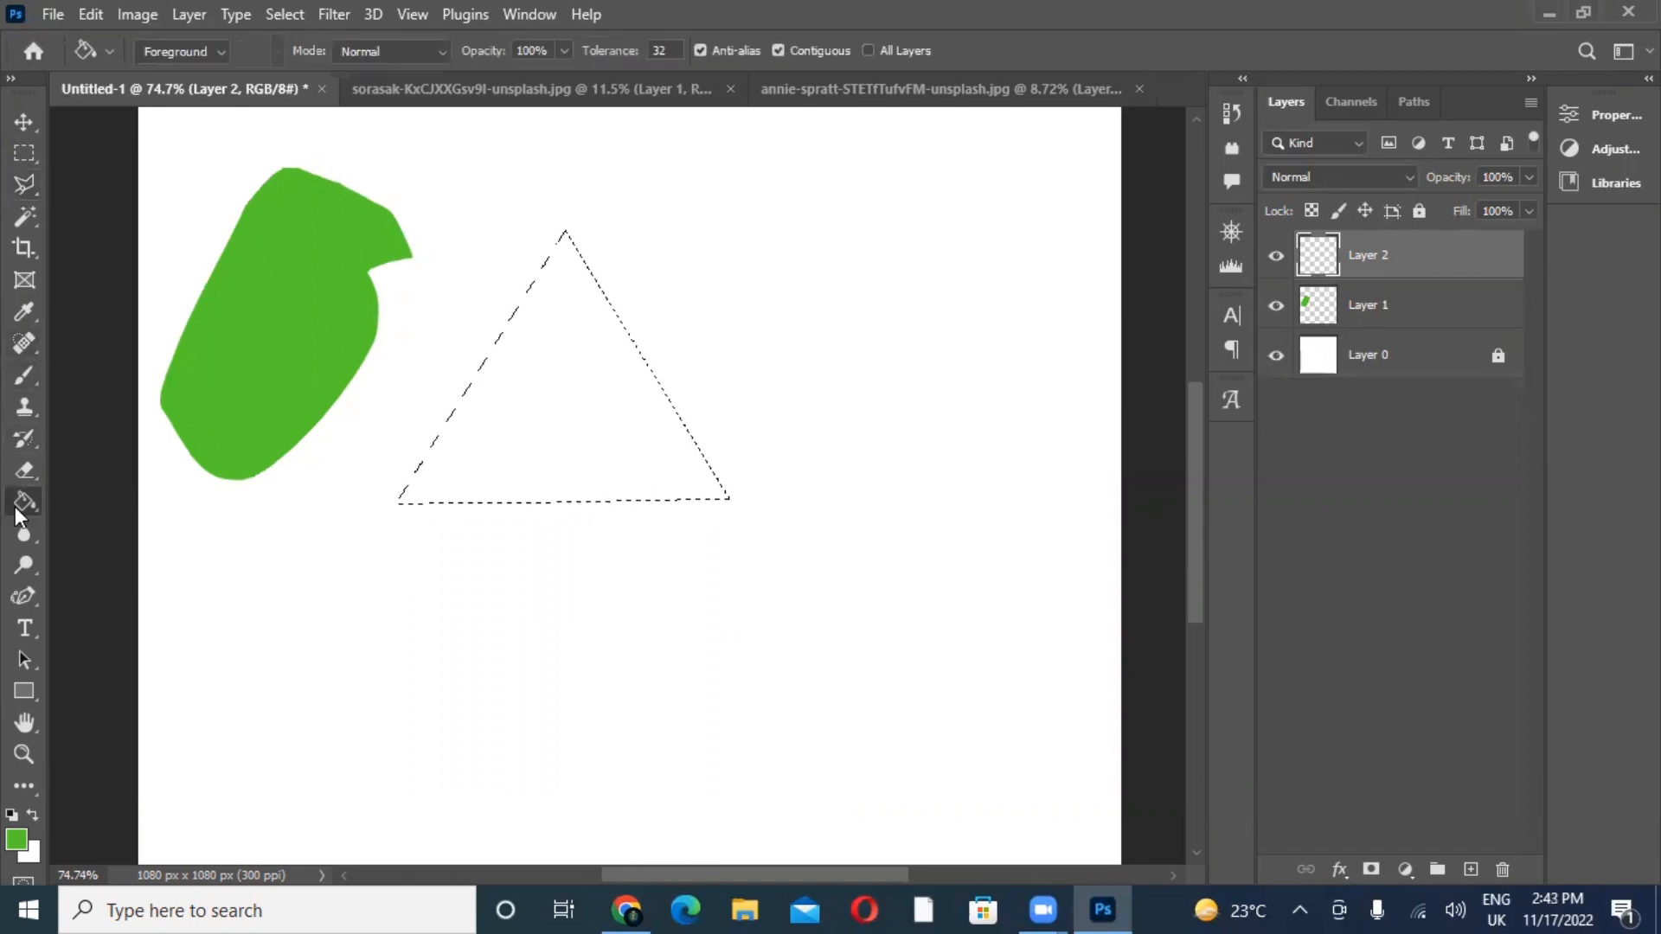
left_click(16, 841)
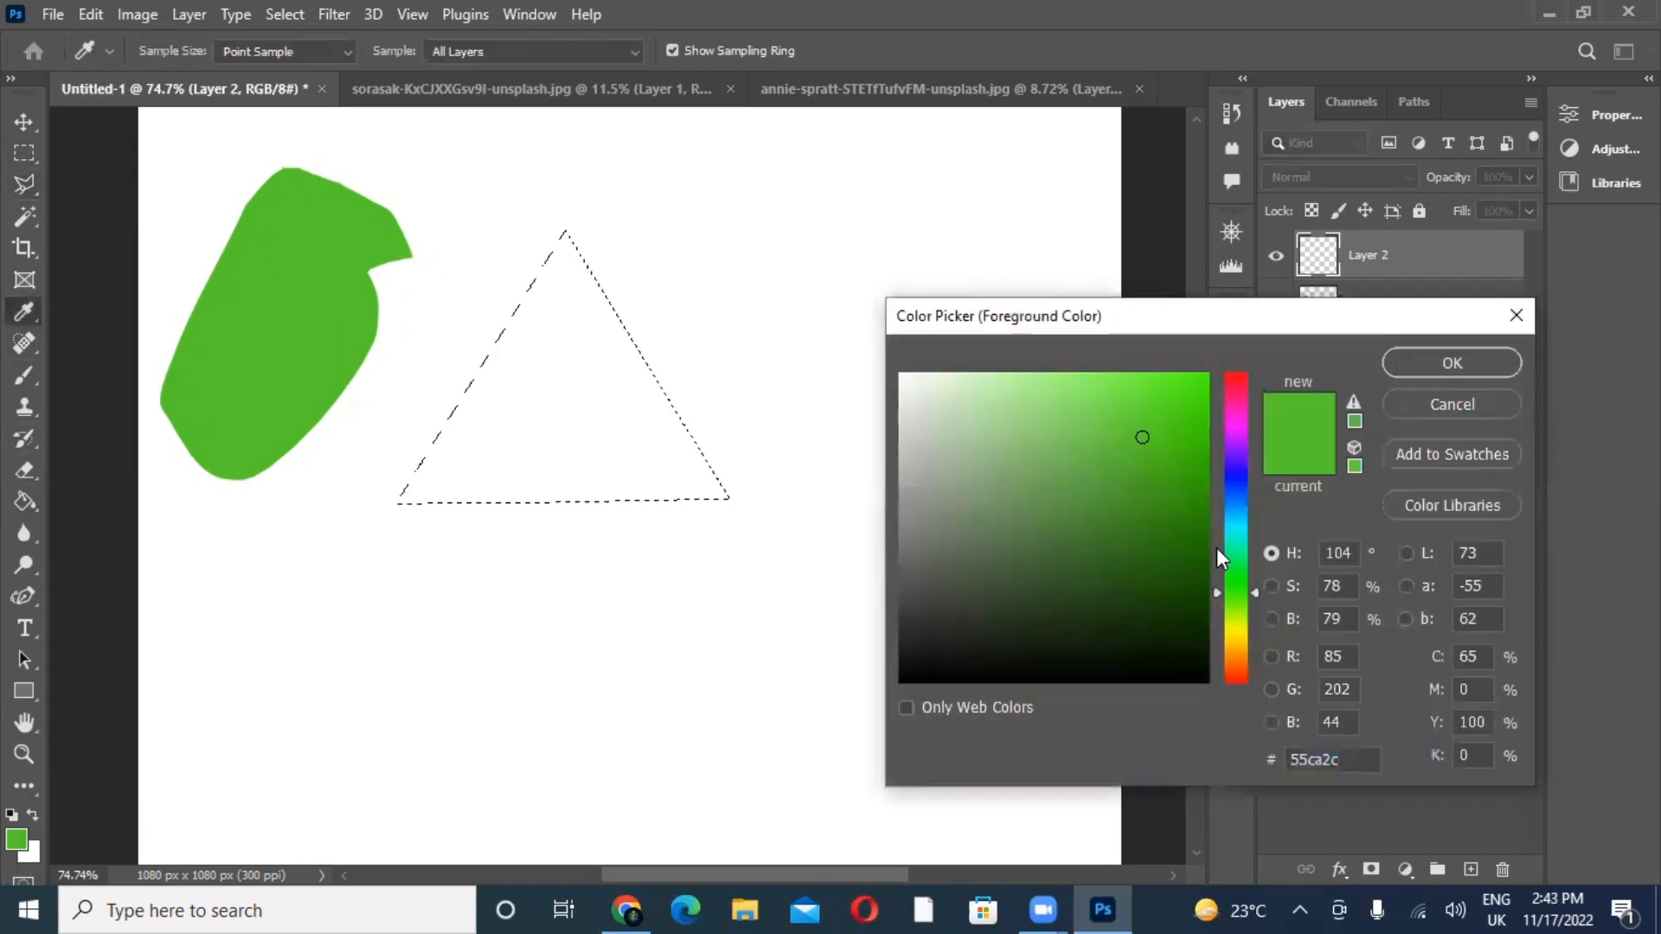
left_click(1231, 516)
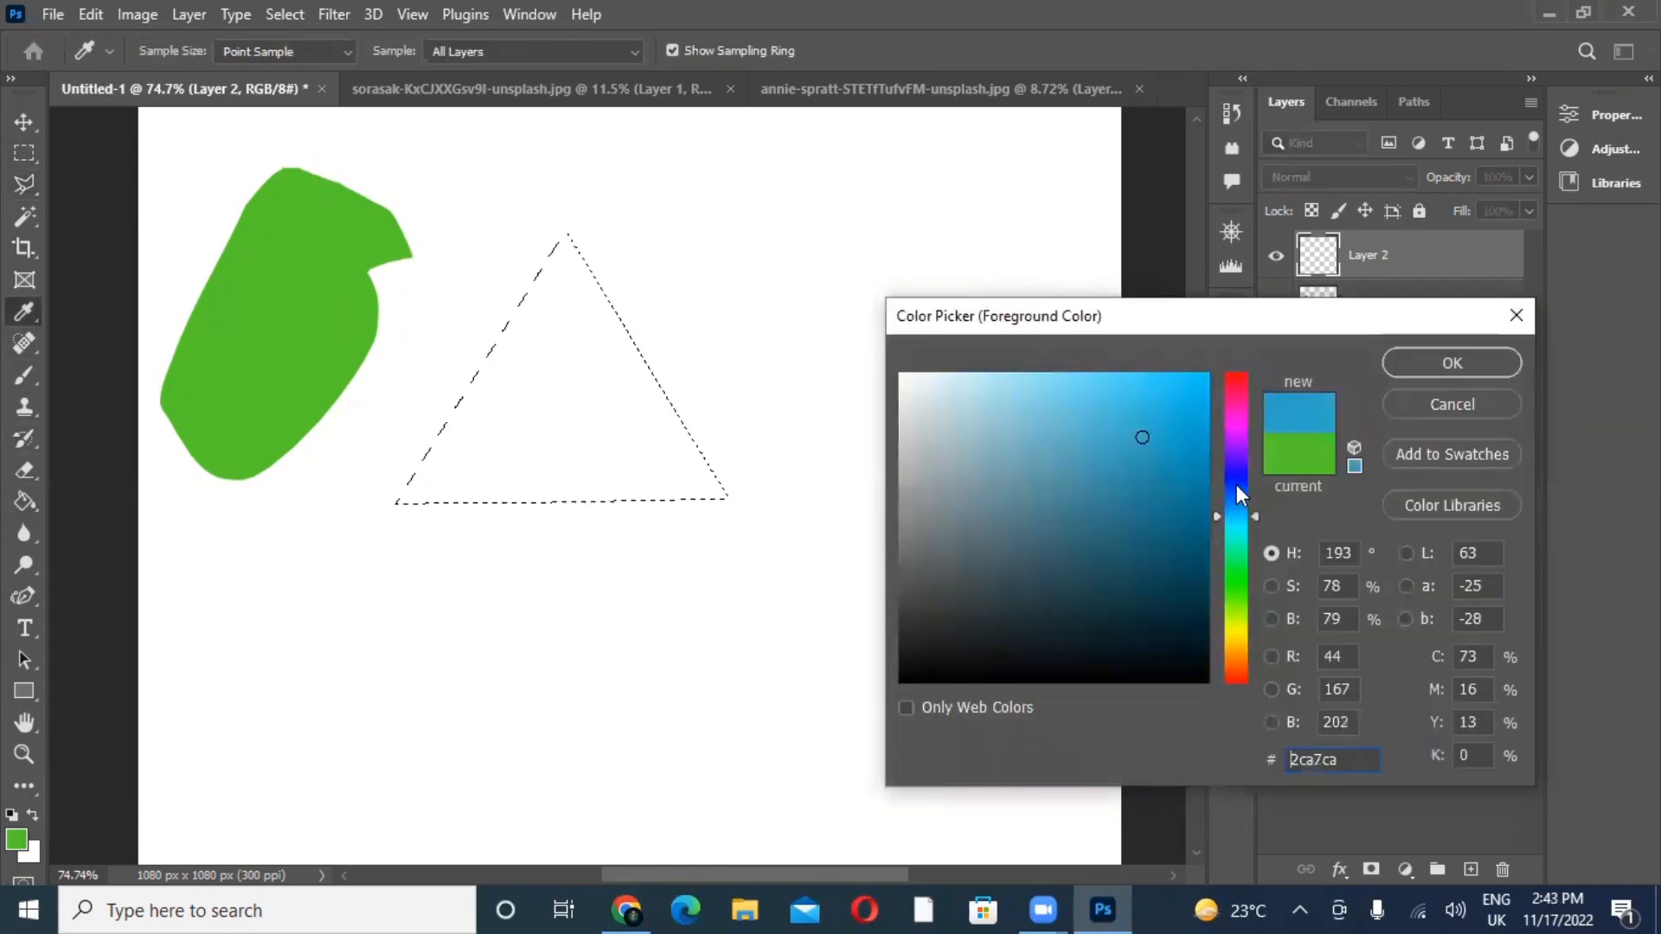
left_click(1450, 364)
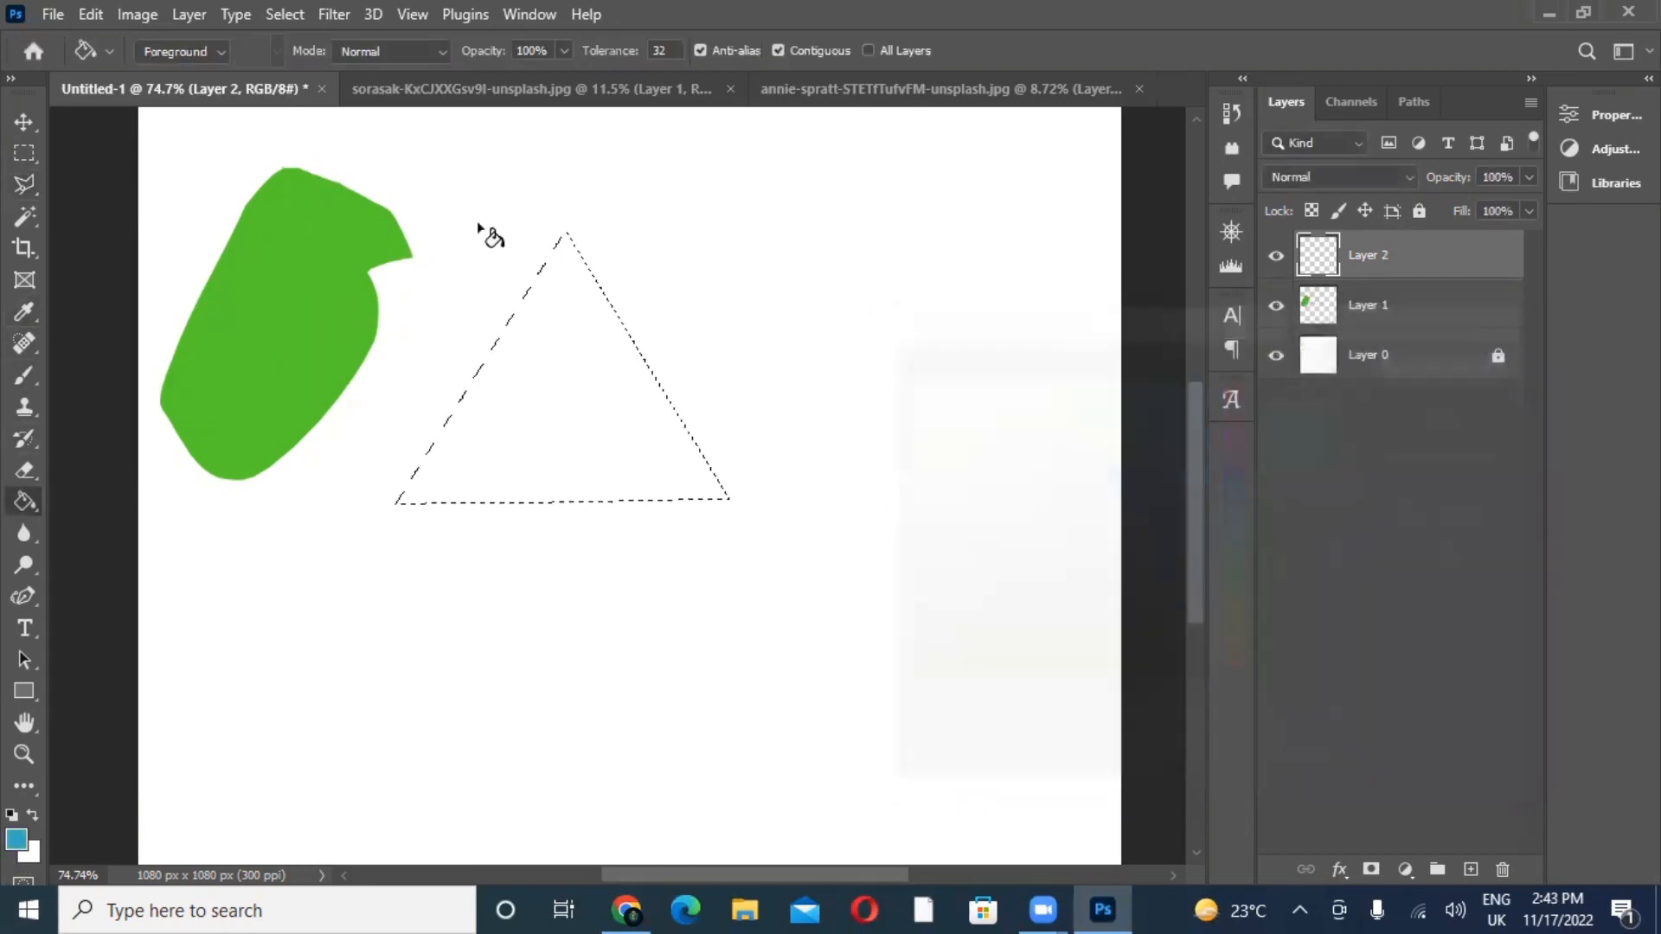
left_click(530, 421)
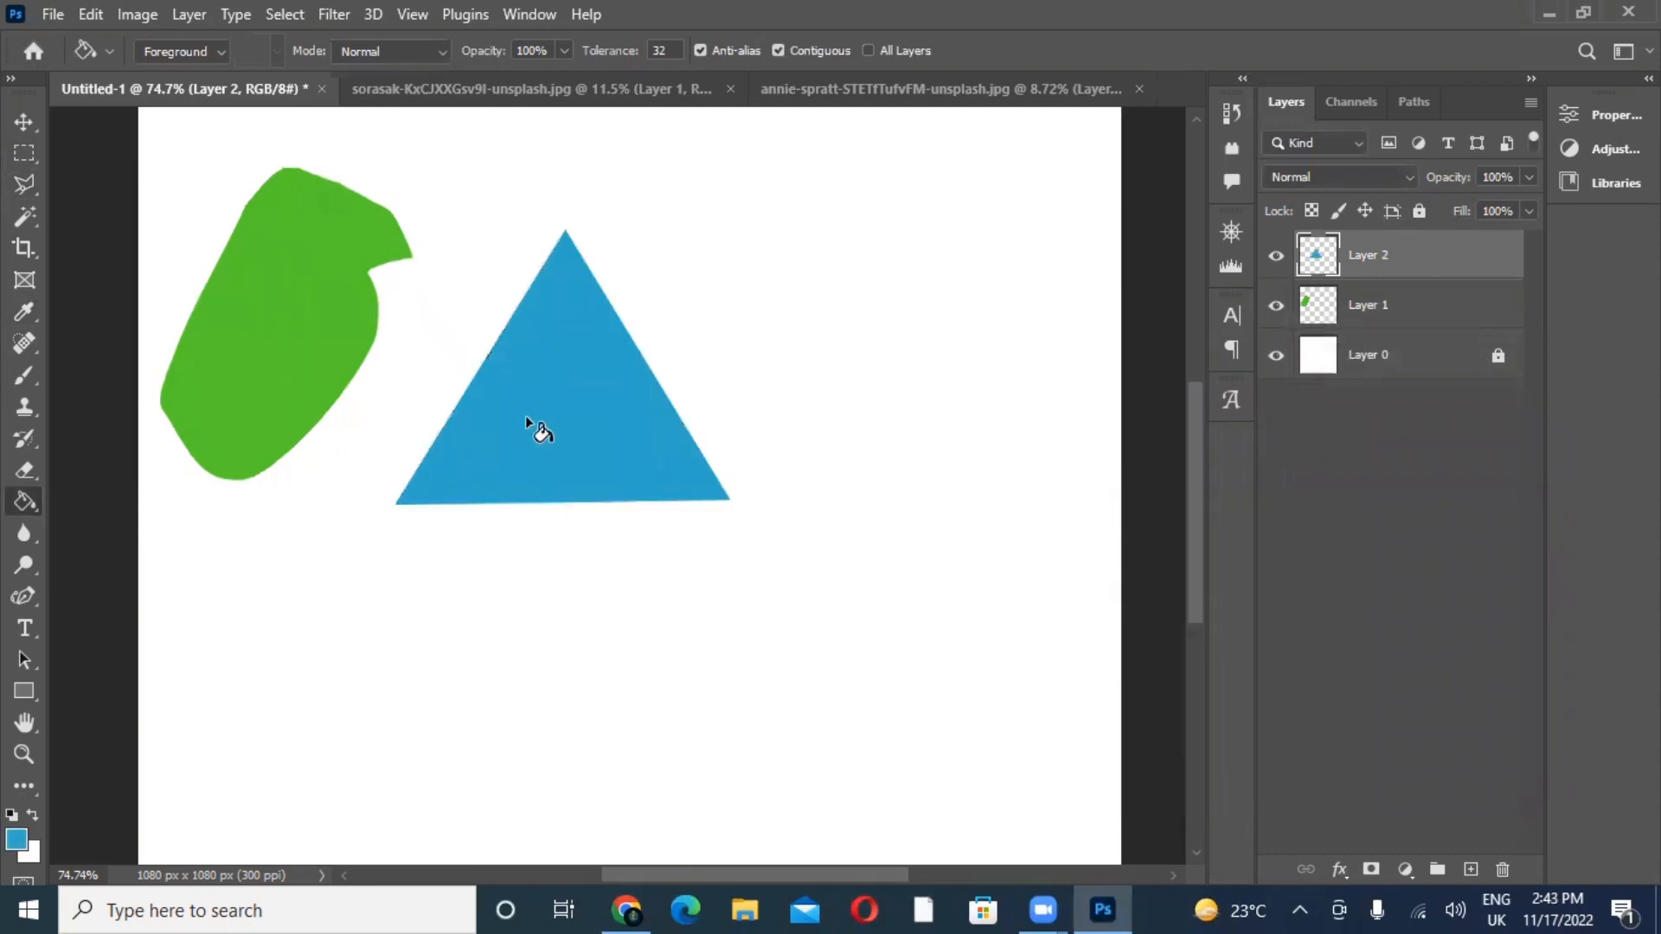
- Move the blue triangle up and to the right, and shift the green shape slightly to the right
left_click(23, 124)
mouse_move(537, 438)
left_mouse_down()
mouse_move(562, 407)
mouse_move(624, 398)
left_mouse_up()
left_click_drag(342, 318, 373, 320)
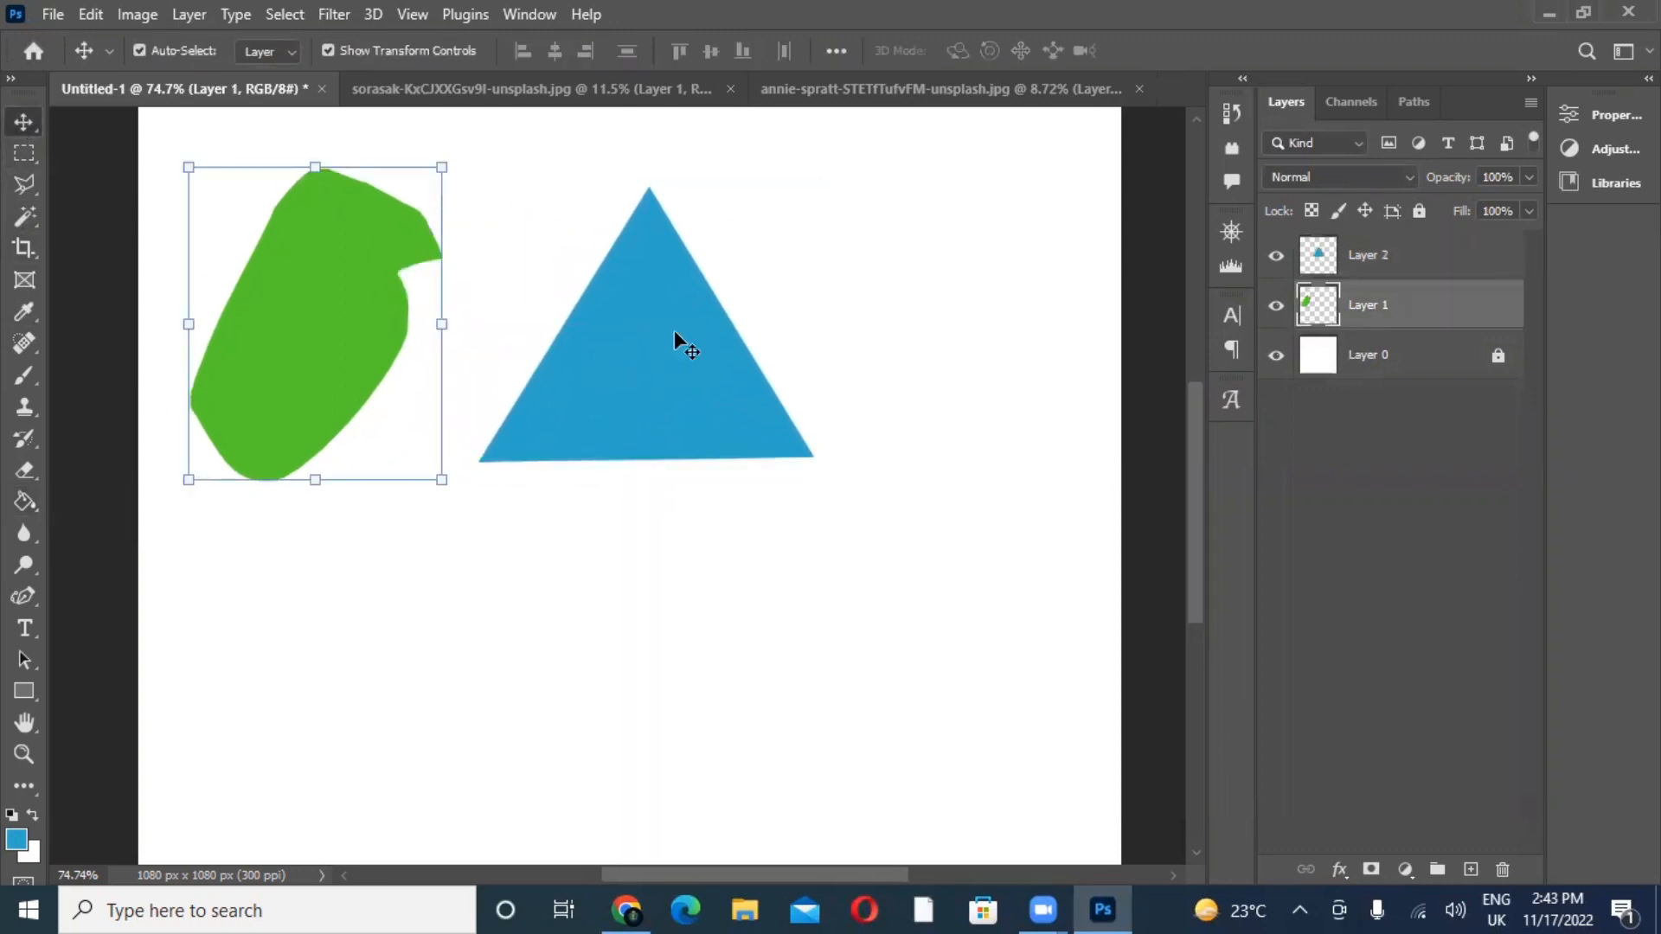
- Nudge the blue triangle slightly left and duplicate its layer, placing the copy below and to the right
left_click(673, 332)
left_click_drag(673, 332, 664, 332)
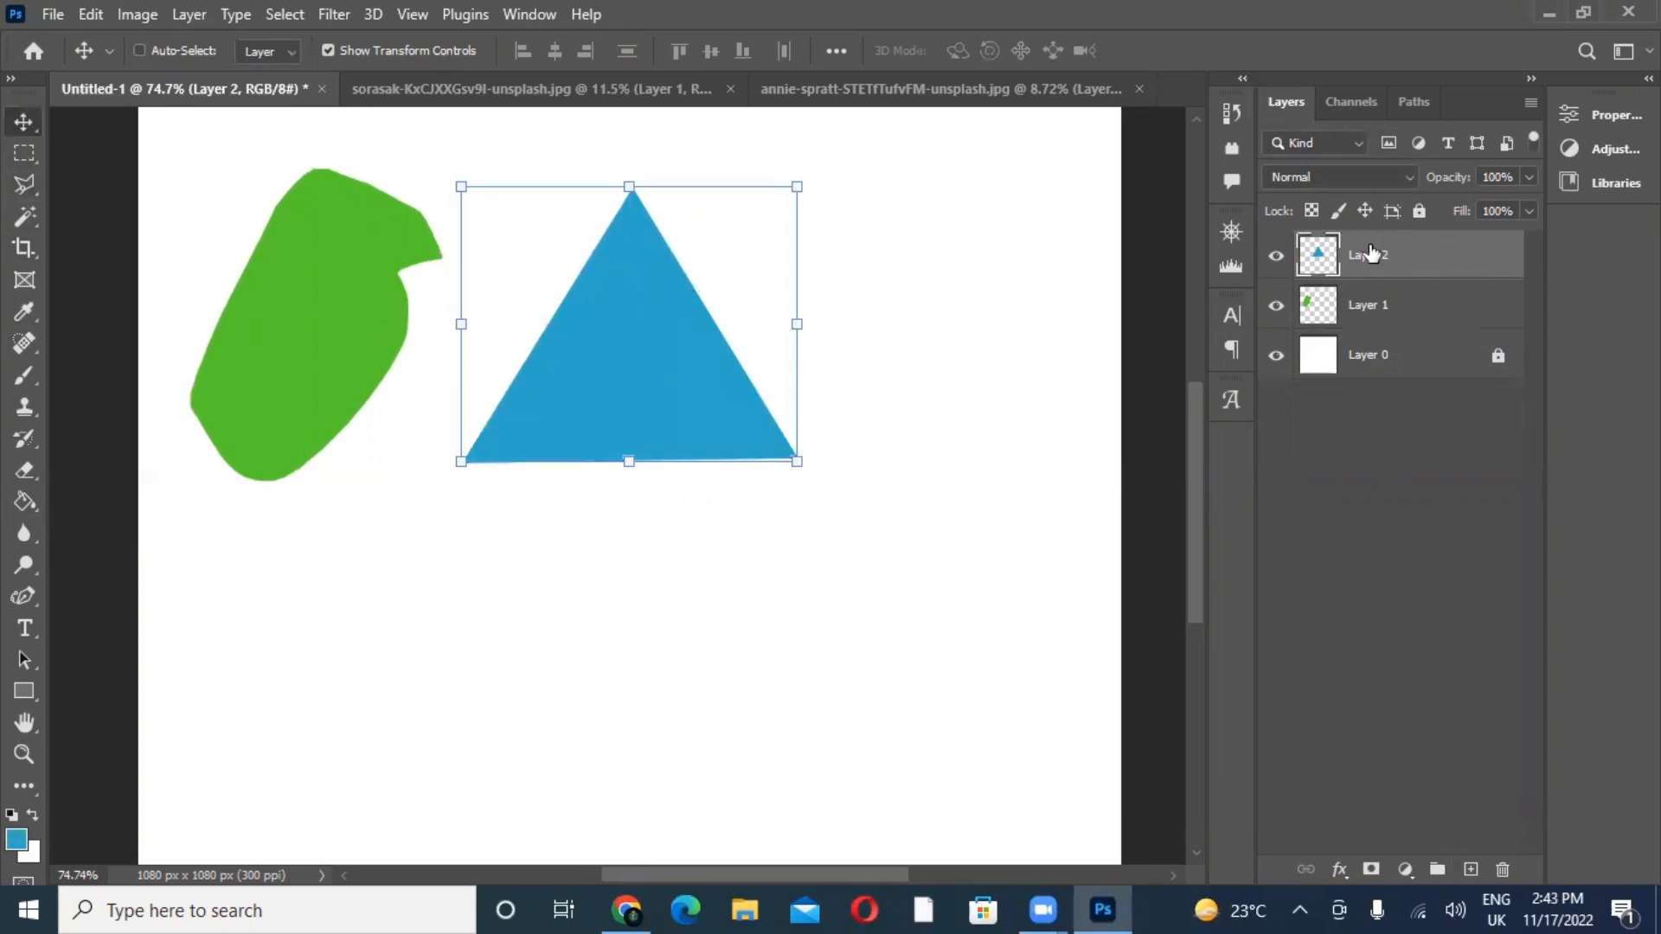
key("ctrl+j")
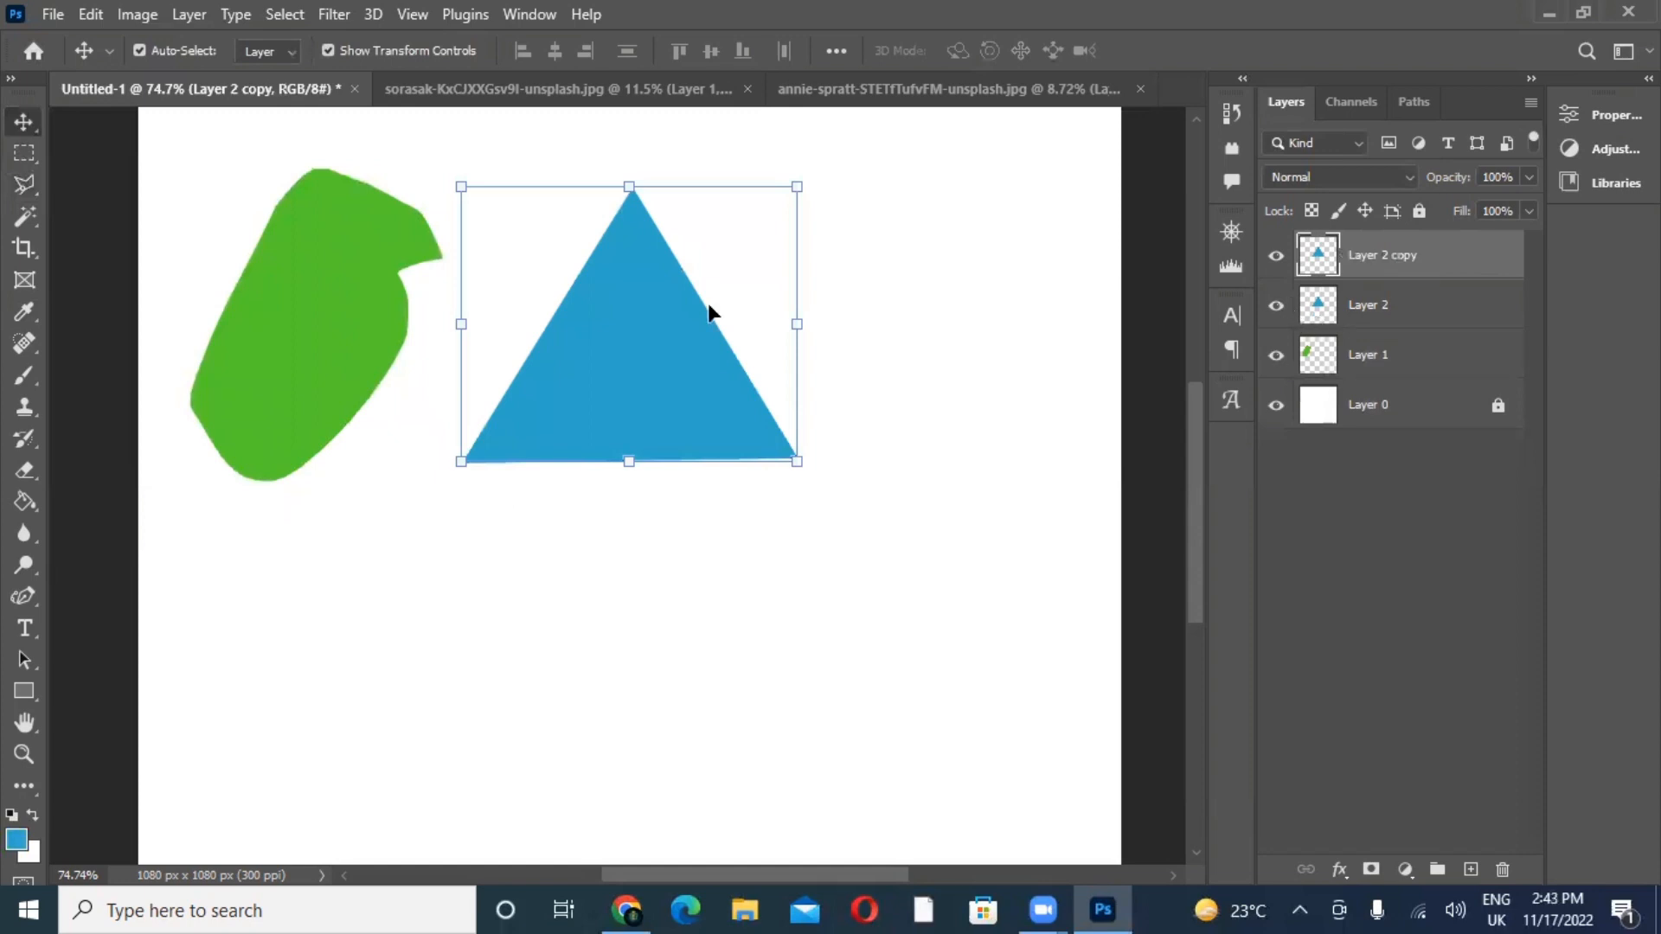
left_click_drag(637, 332, 765, 663)
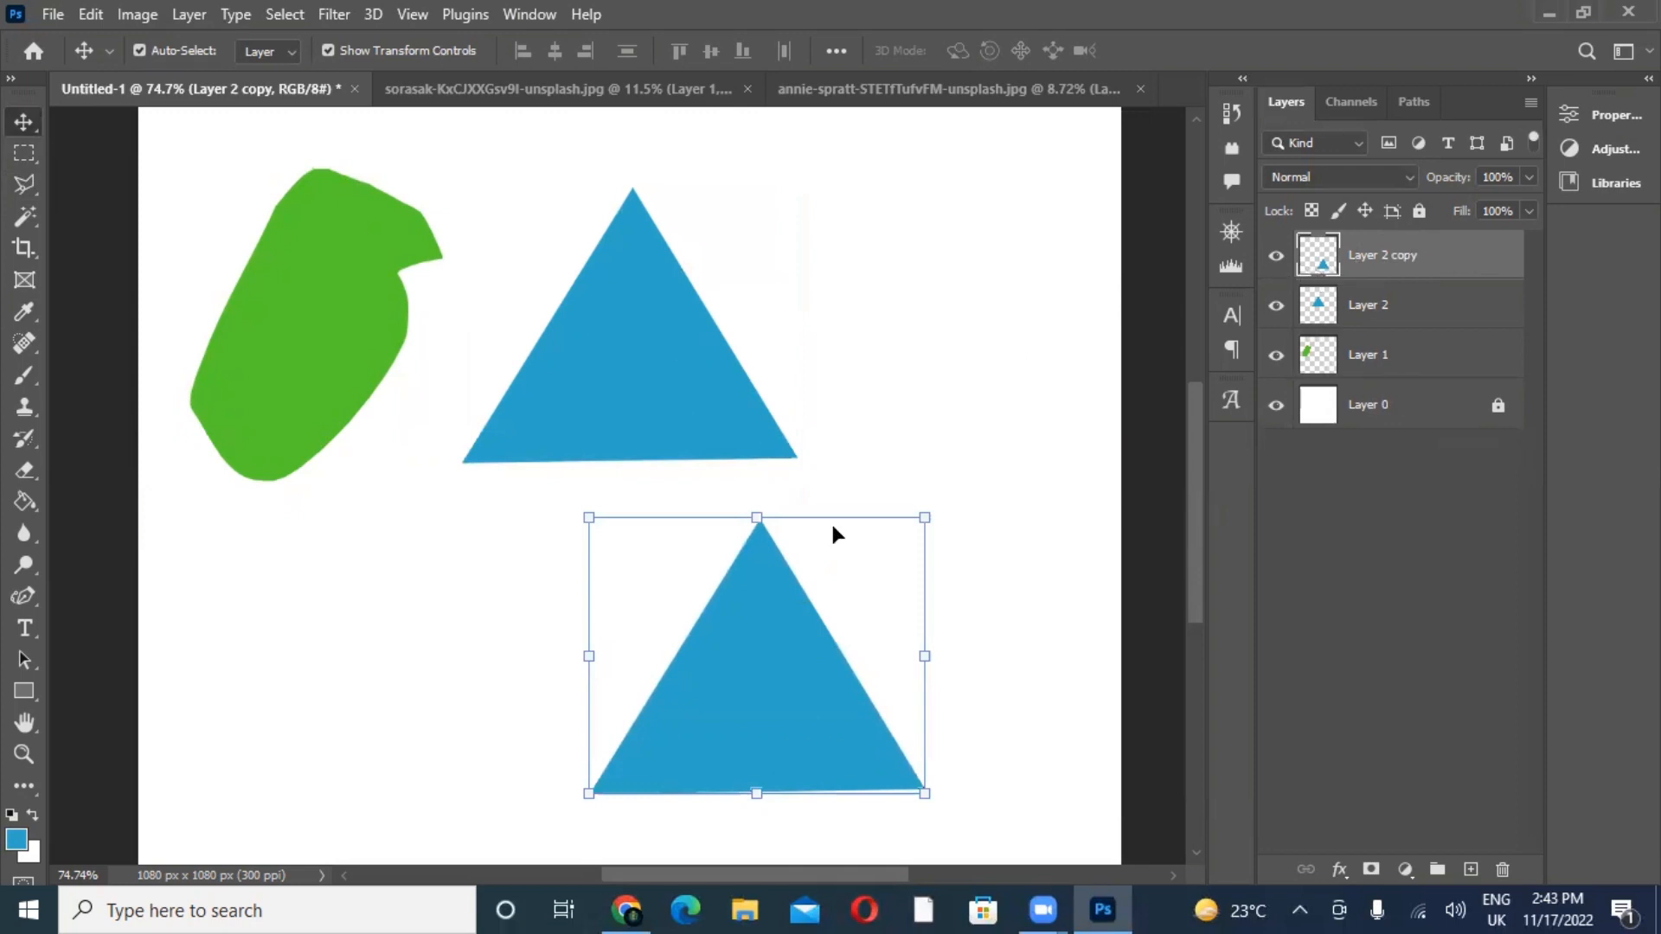
- Trace the edges of the lower blue triangle with the Magnetic Lasso and close the outline into a selection
left_click(19, 192)
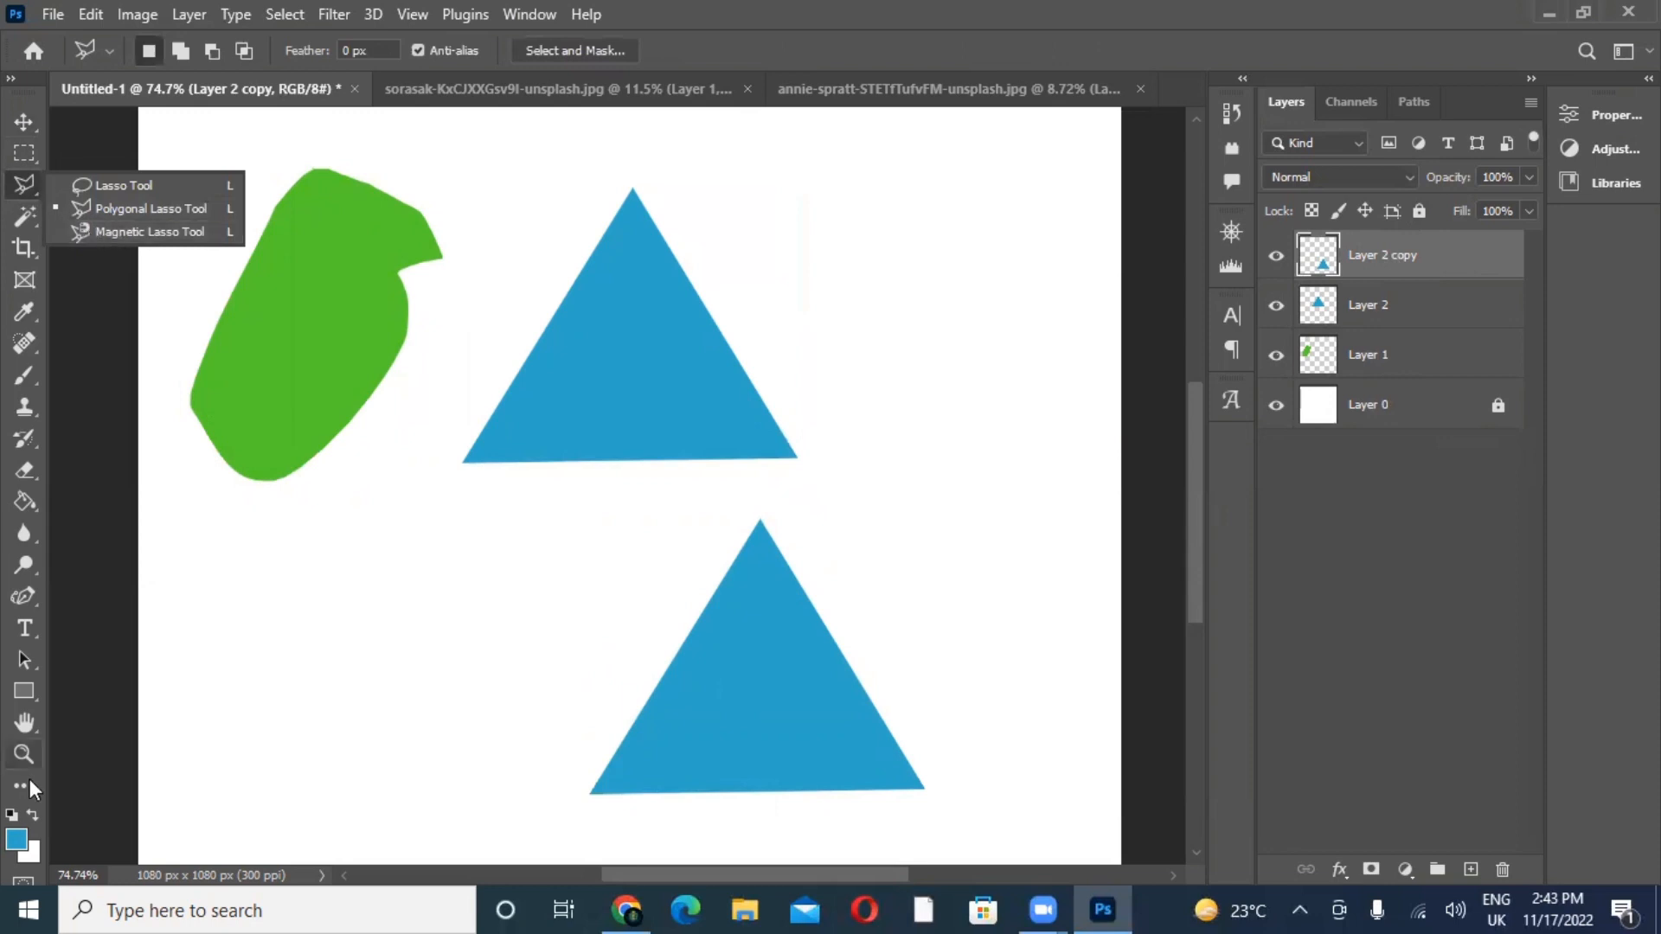
left_click(24, 754)
left_click_drag(835, 657, 693, 712)
left_click(24, 721)
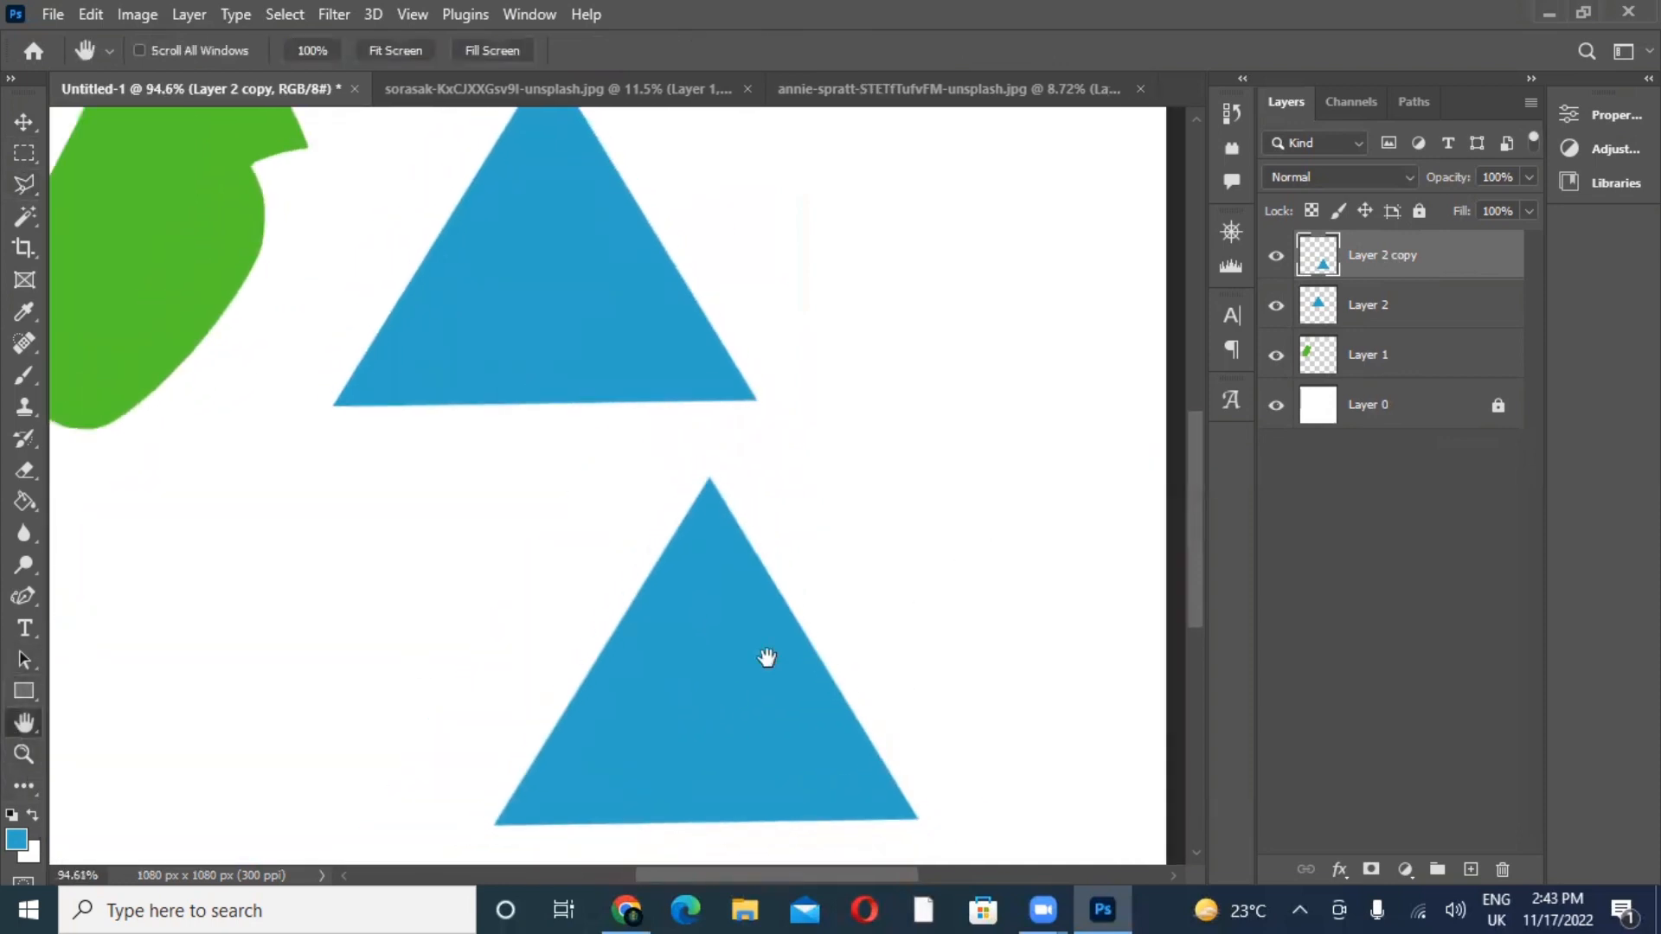
left_click_drag(764, 656, 701, 574)
left_click(24, 750)
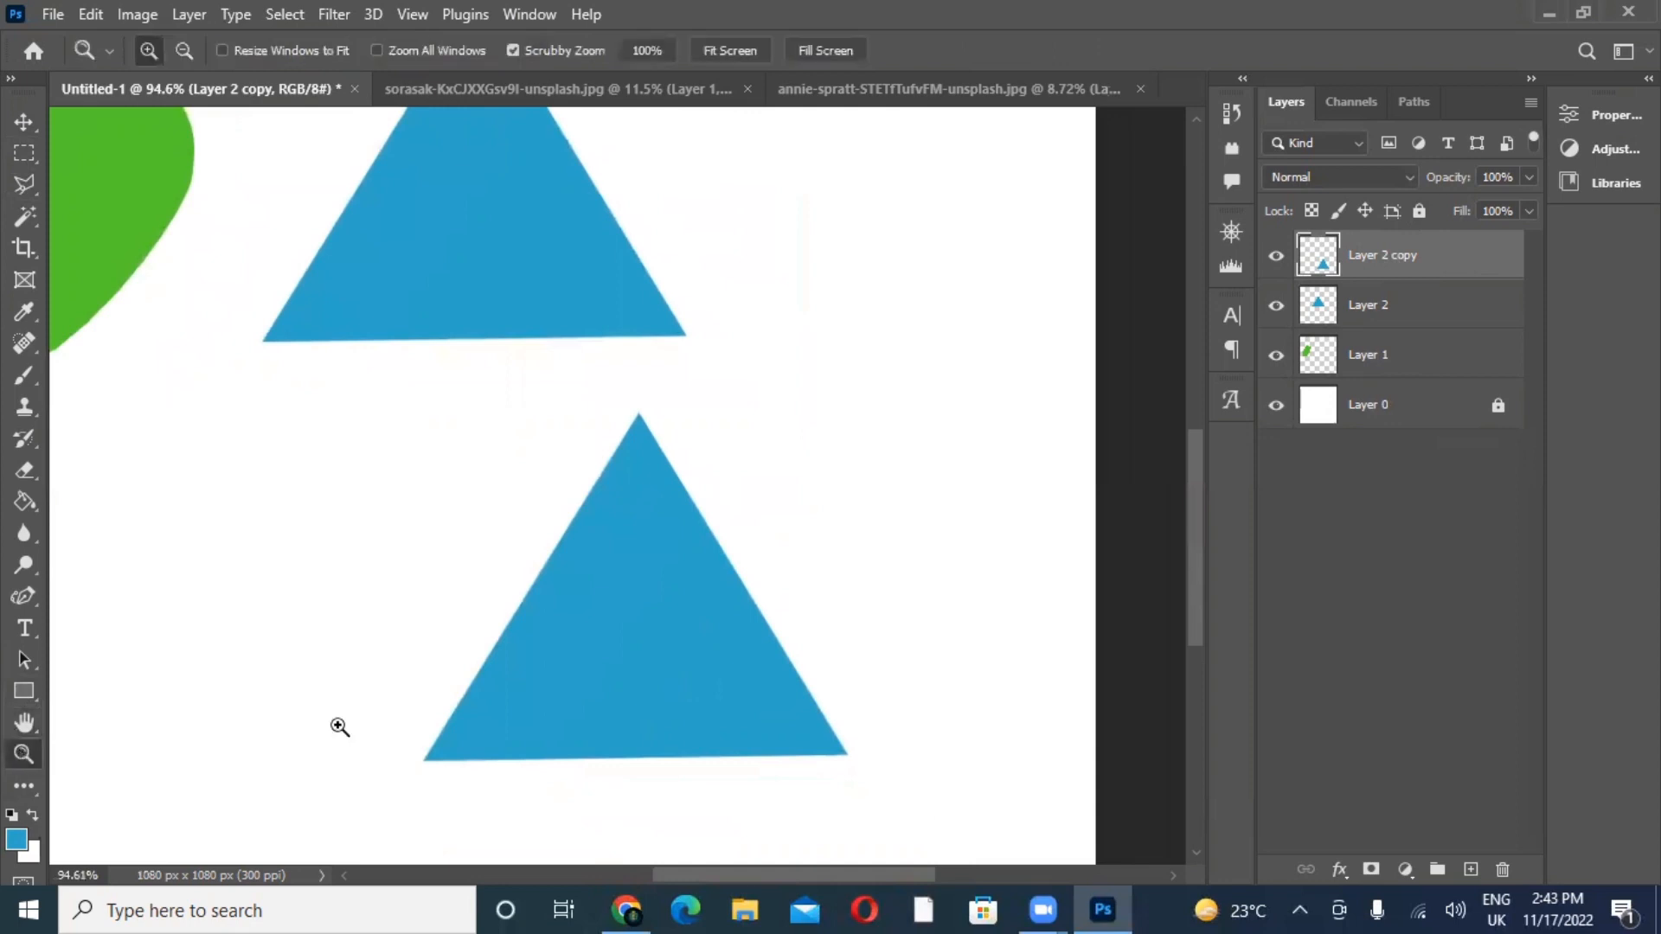
mouse_move(649, 731)
left_mouse_down()
mouse_move(727, 660)
mouse_move(678, 697)
left_mouse_up()
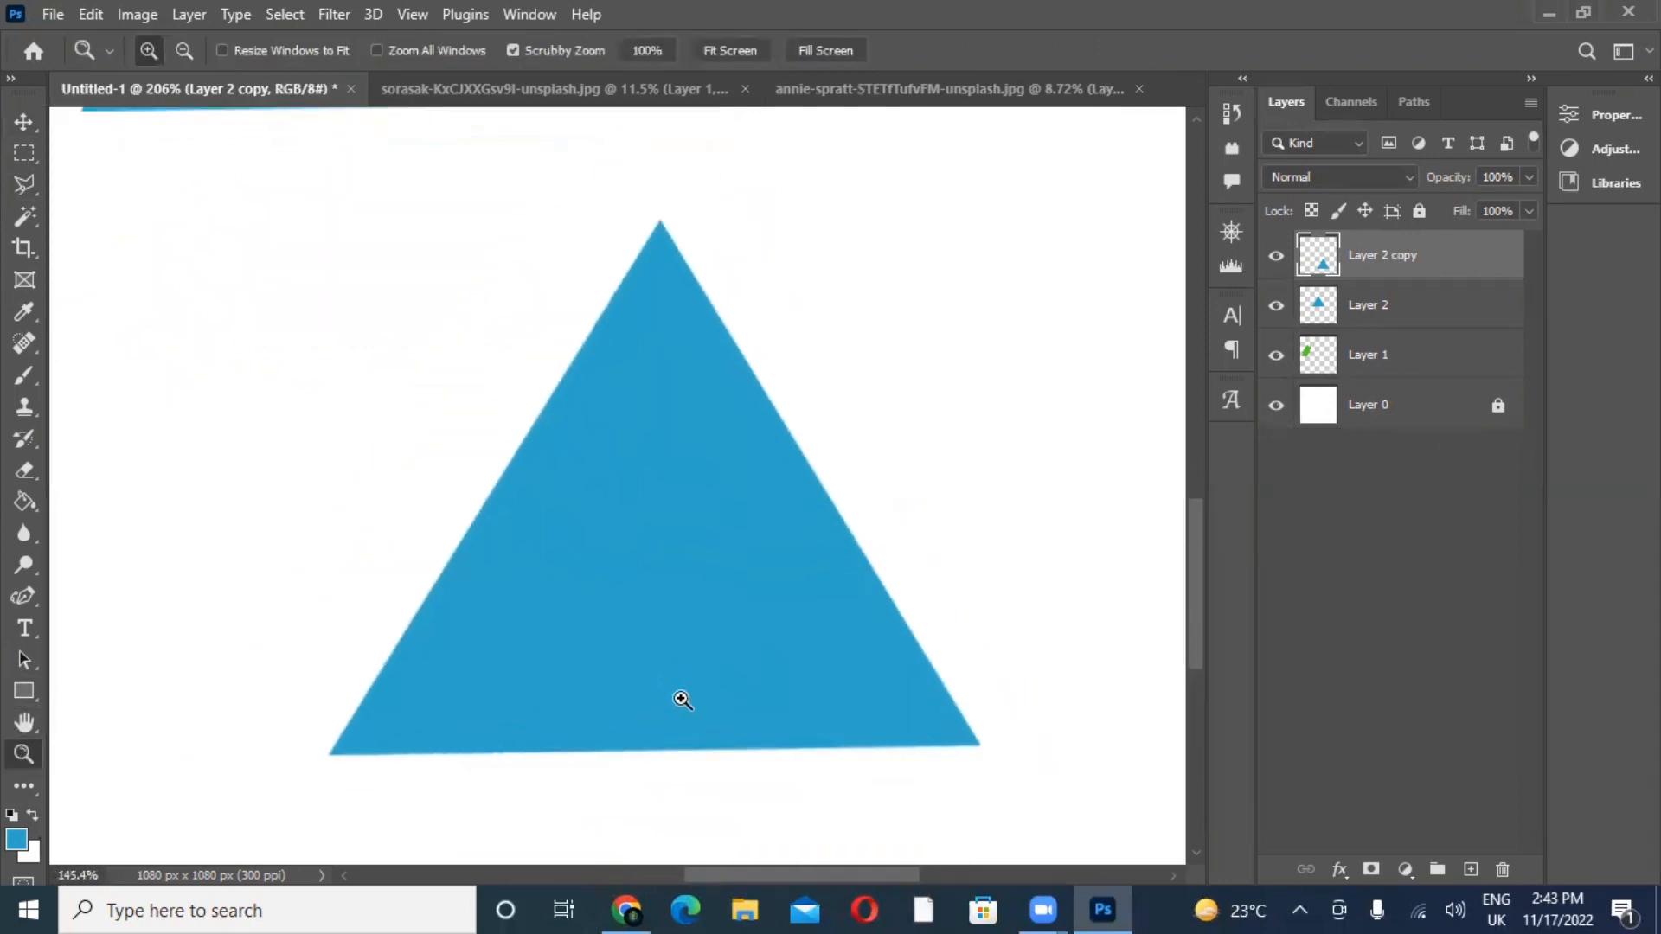
left_click(25, 185)
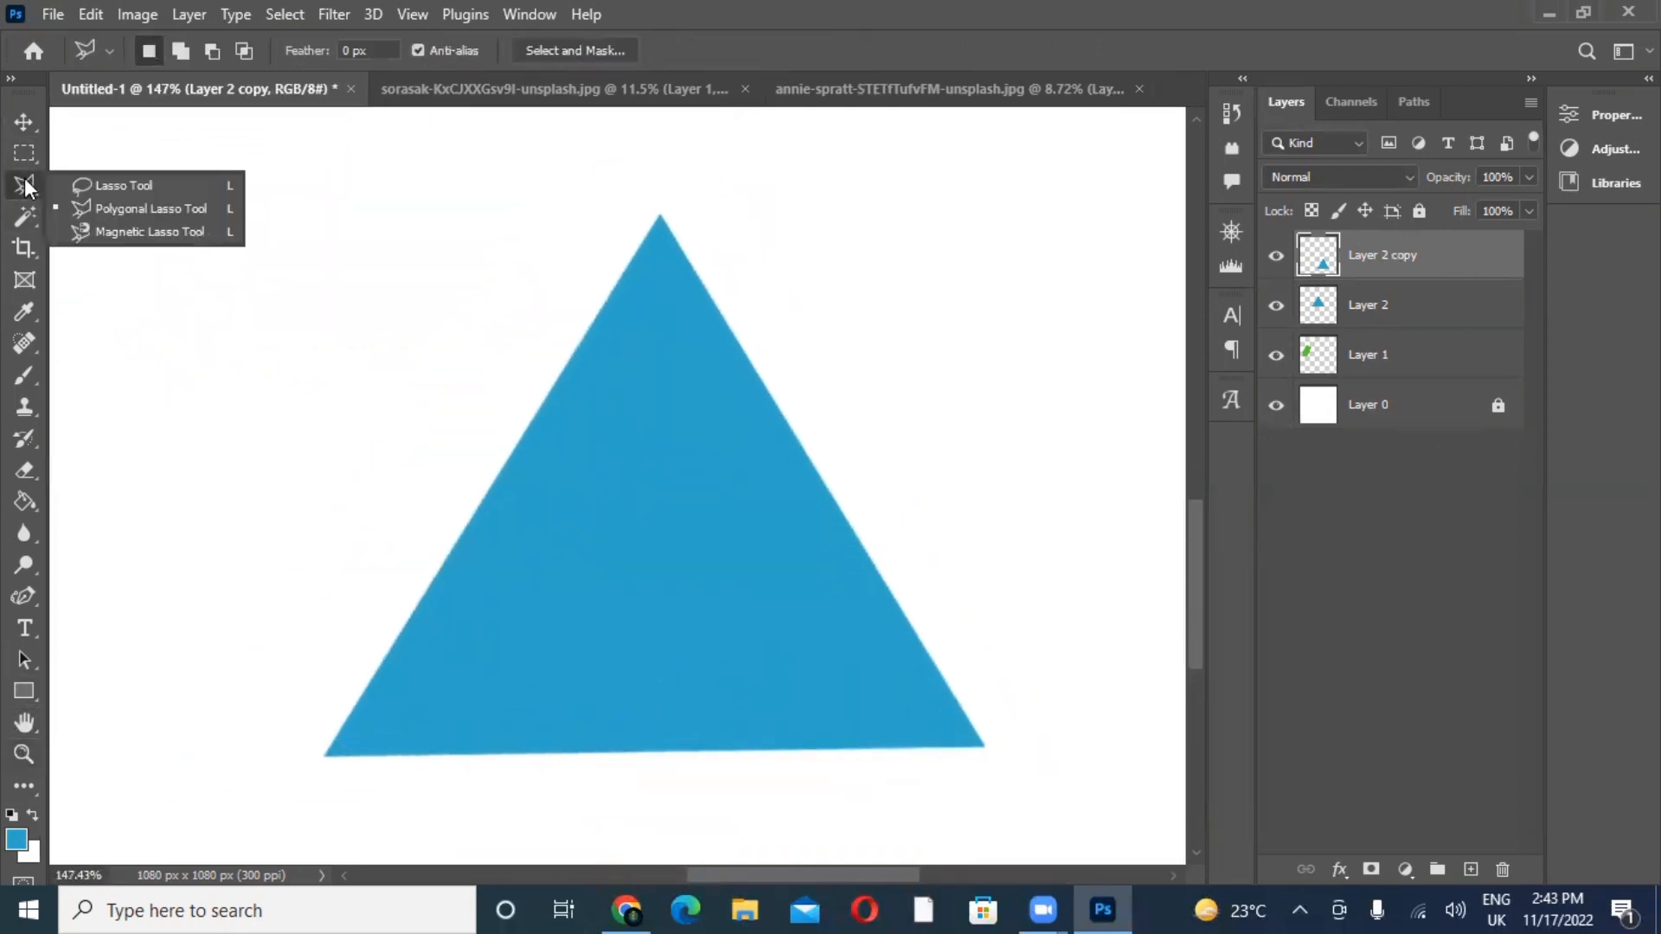
left_click(95, 232)
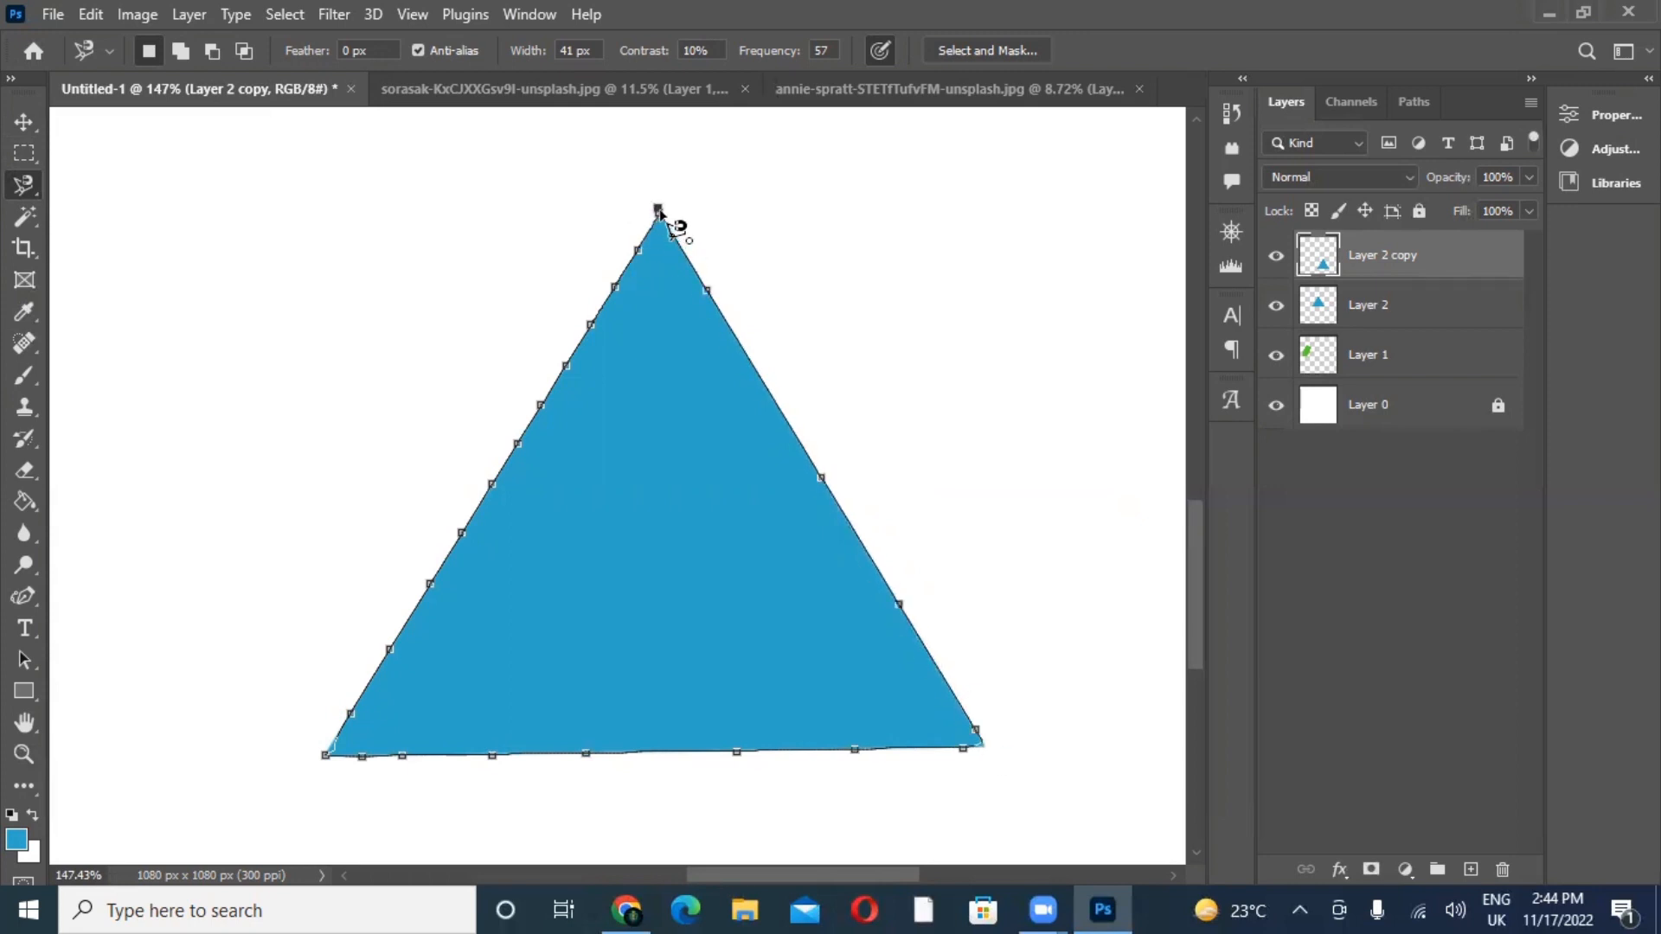
left_click(659, 214)
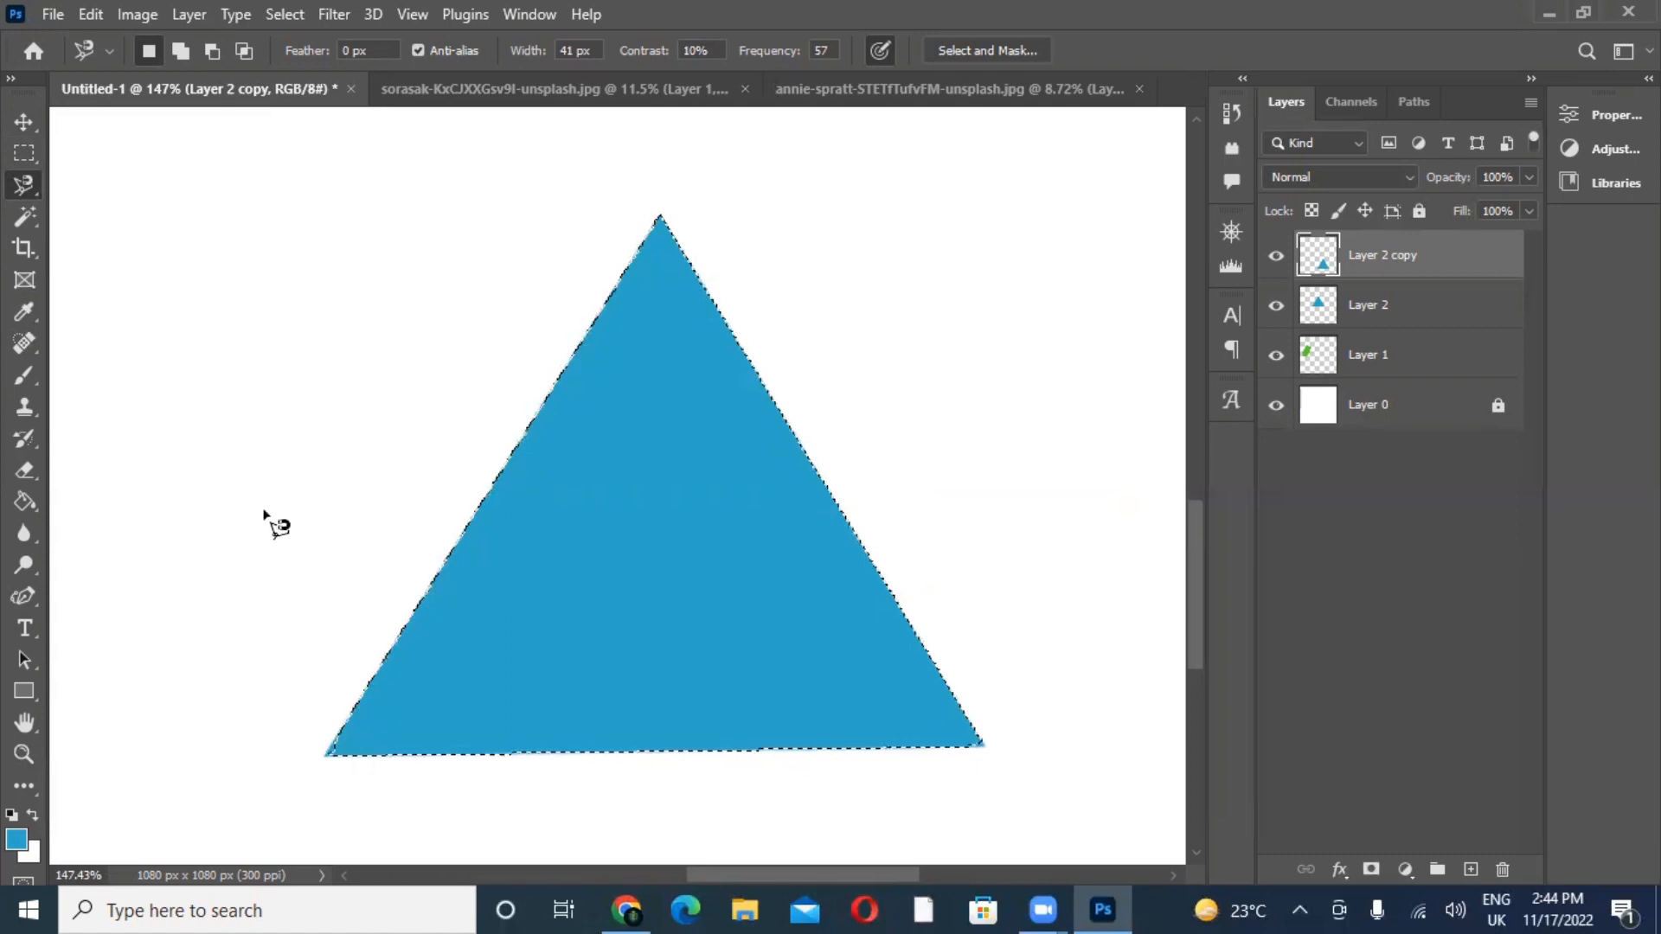
- Set the foreground colour to green 55ca2c
left_click(14, 839)
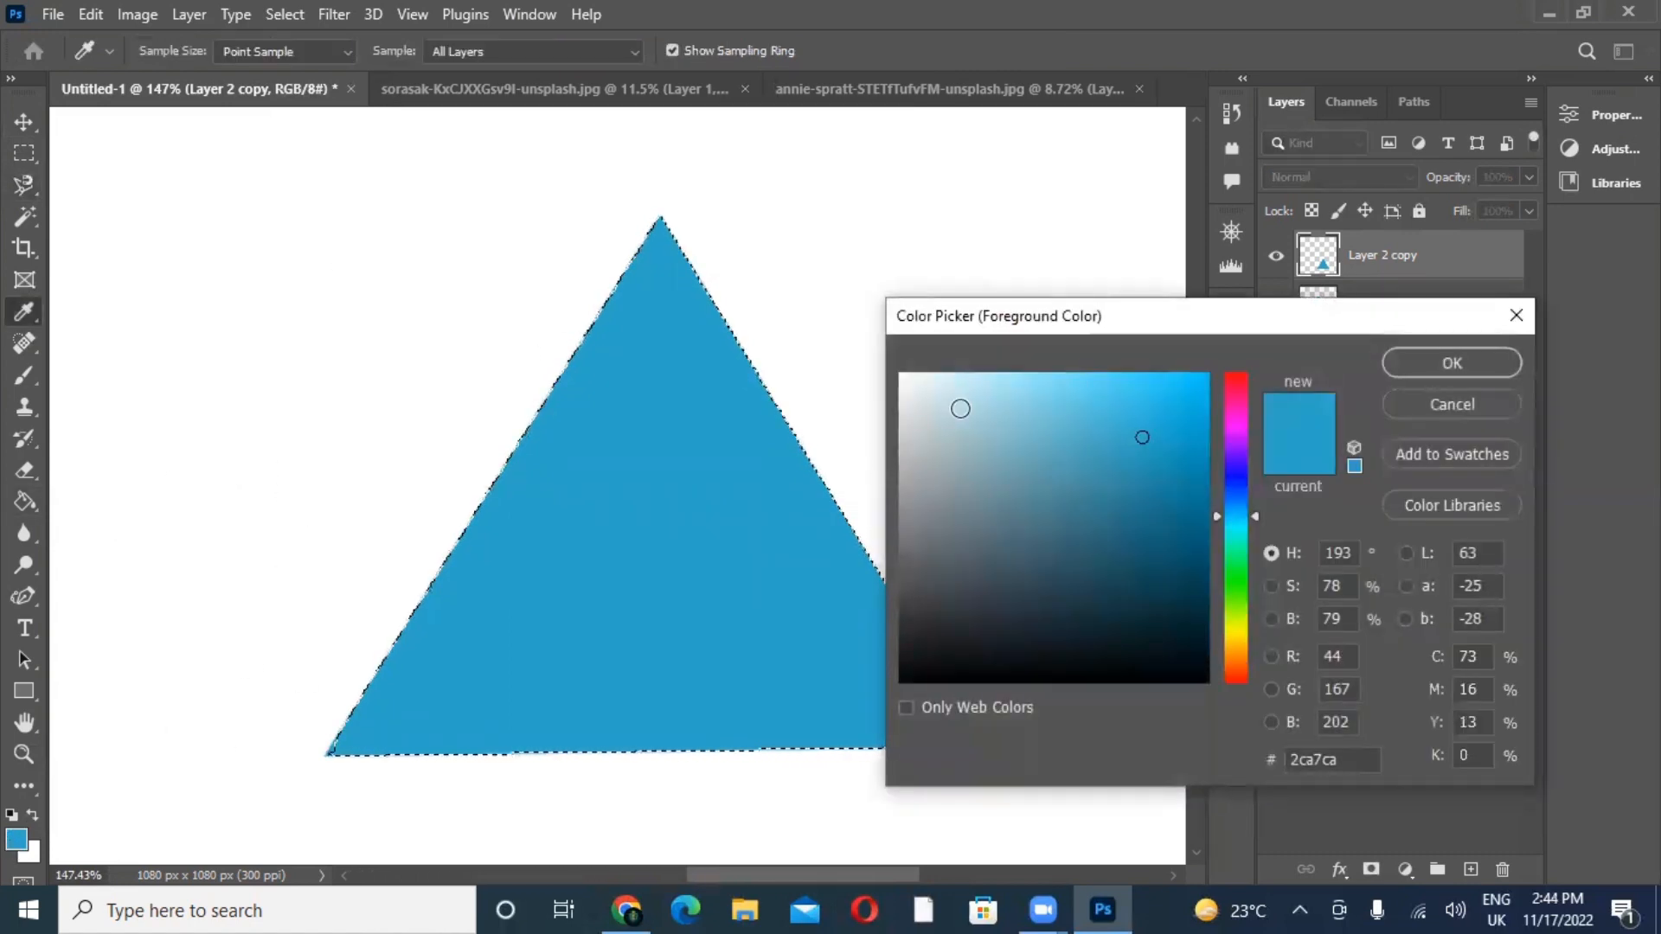
left_click(1238, 593)
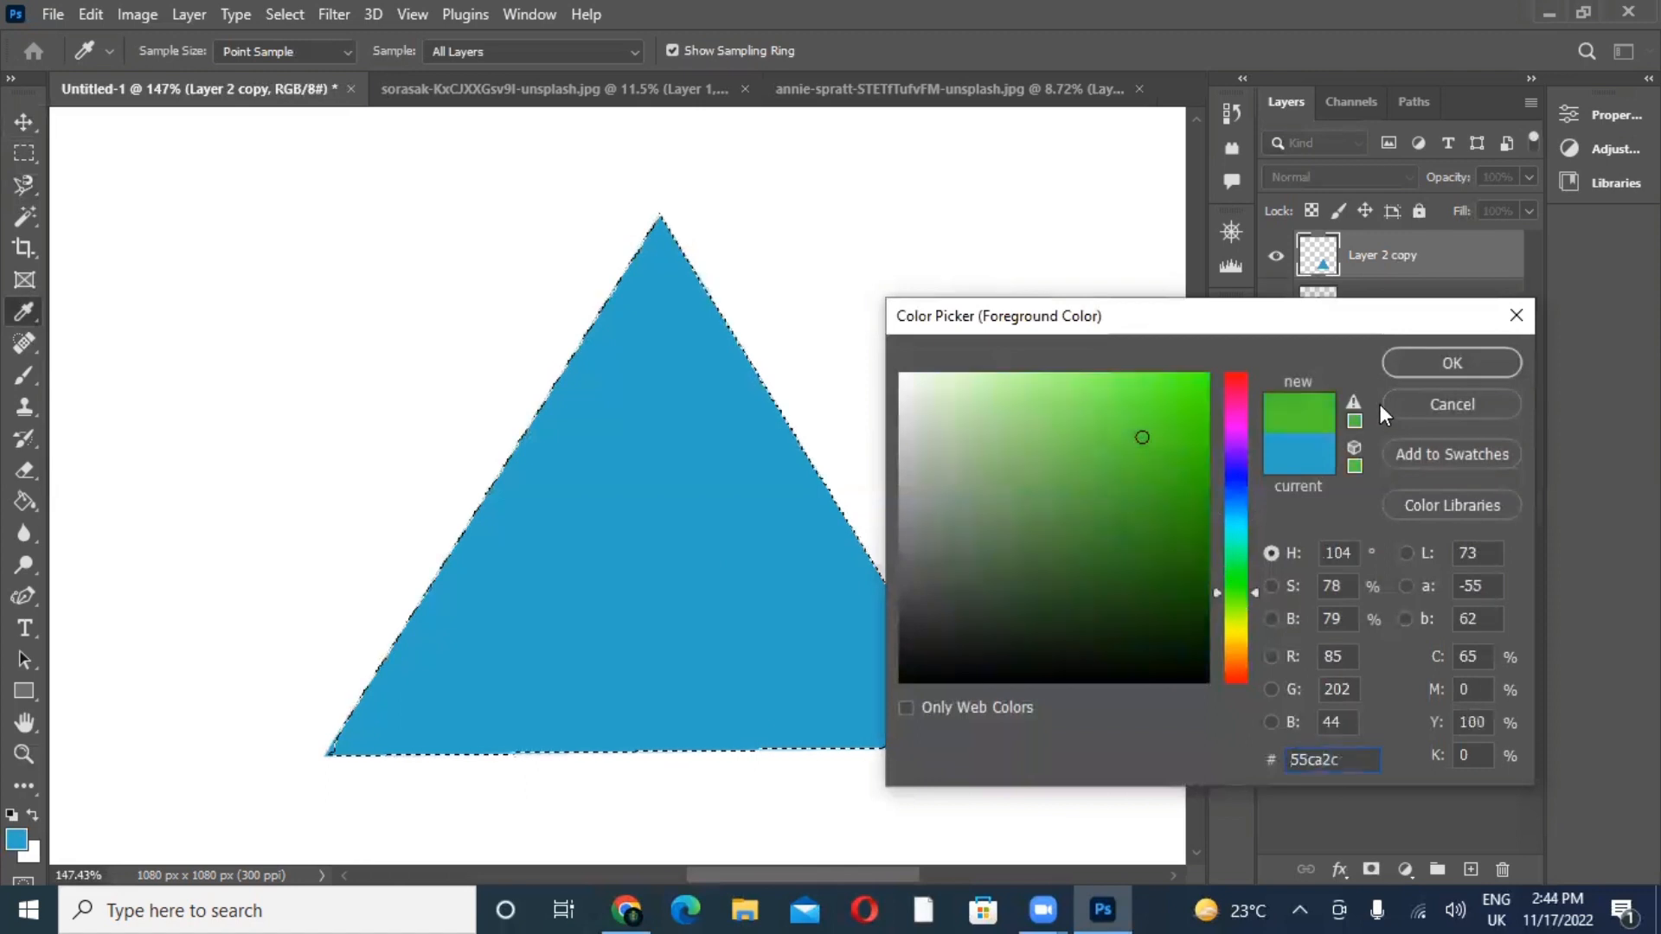
left_click(1415, 364)
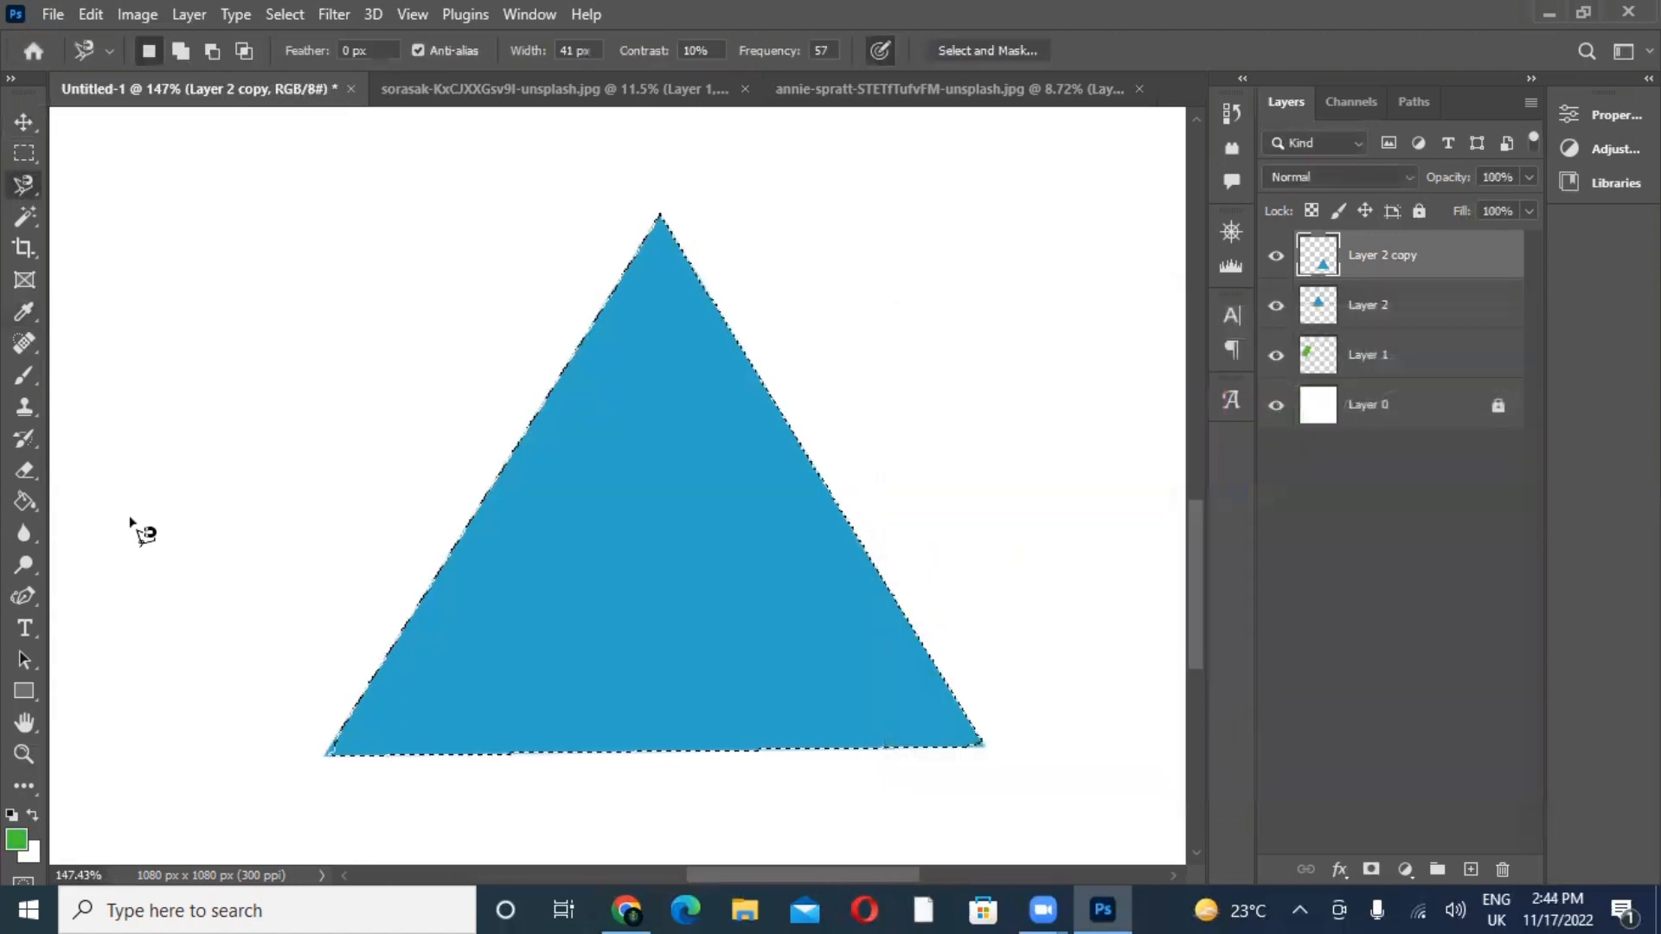
- Set the foreground colour to orange and fill the selected lower triangle with the Paint Bucket
left_click(17, 837)
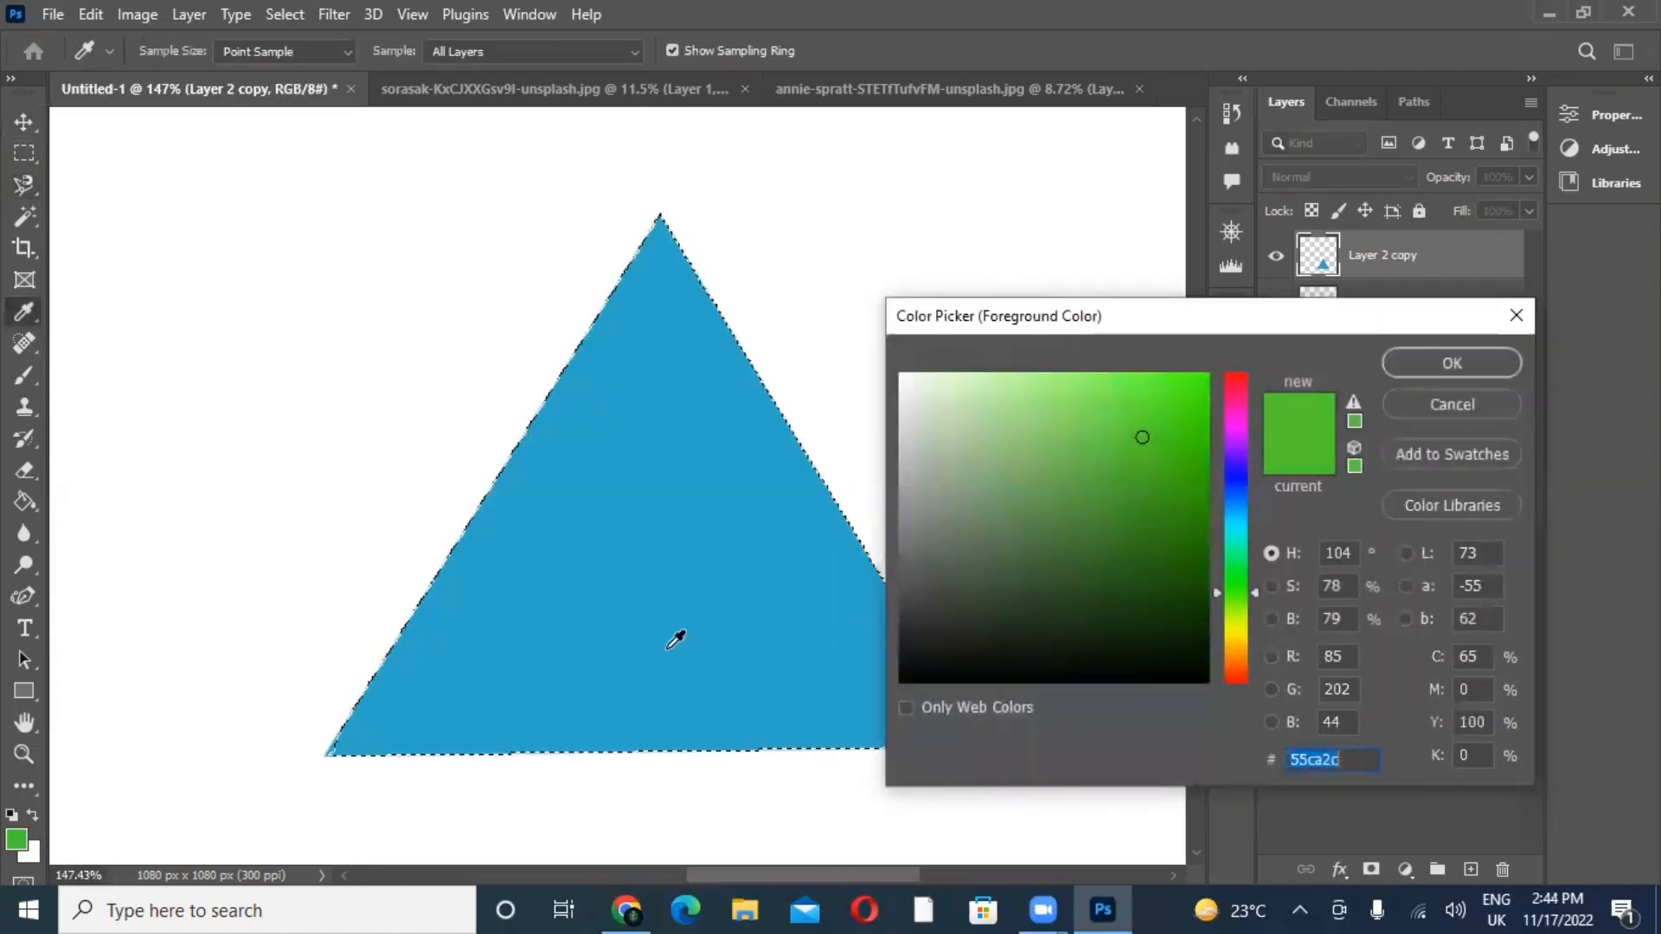
left_click(1237, 658)
left_click(1415, 362)
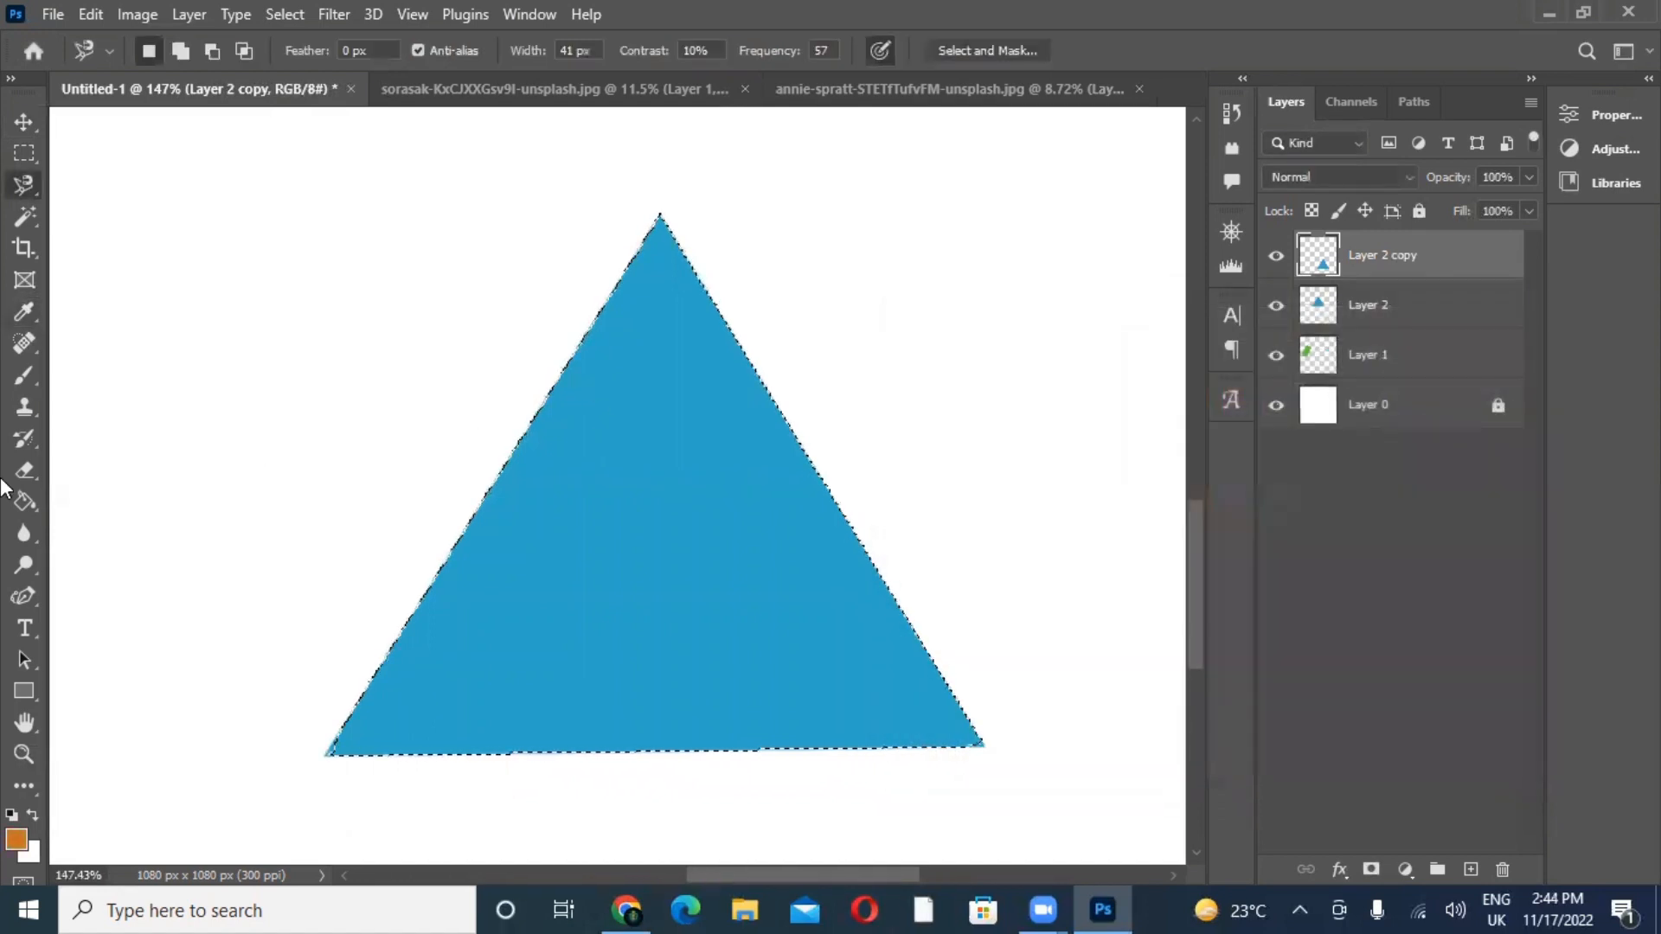
left_click(20, 501)
left_click(635, 543)
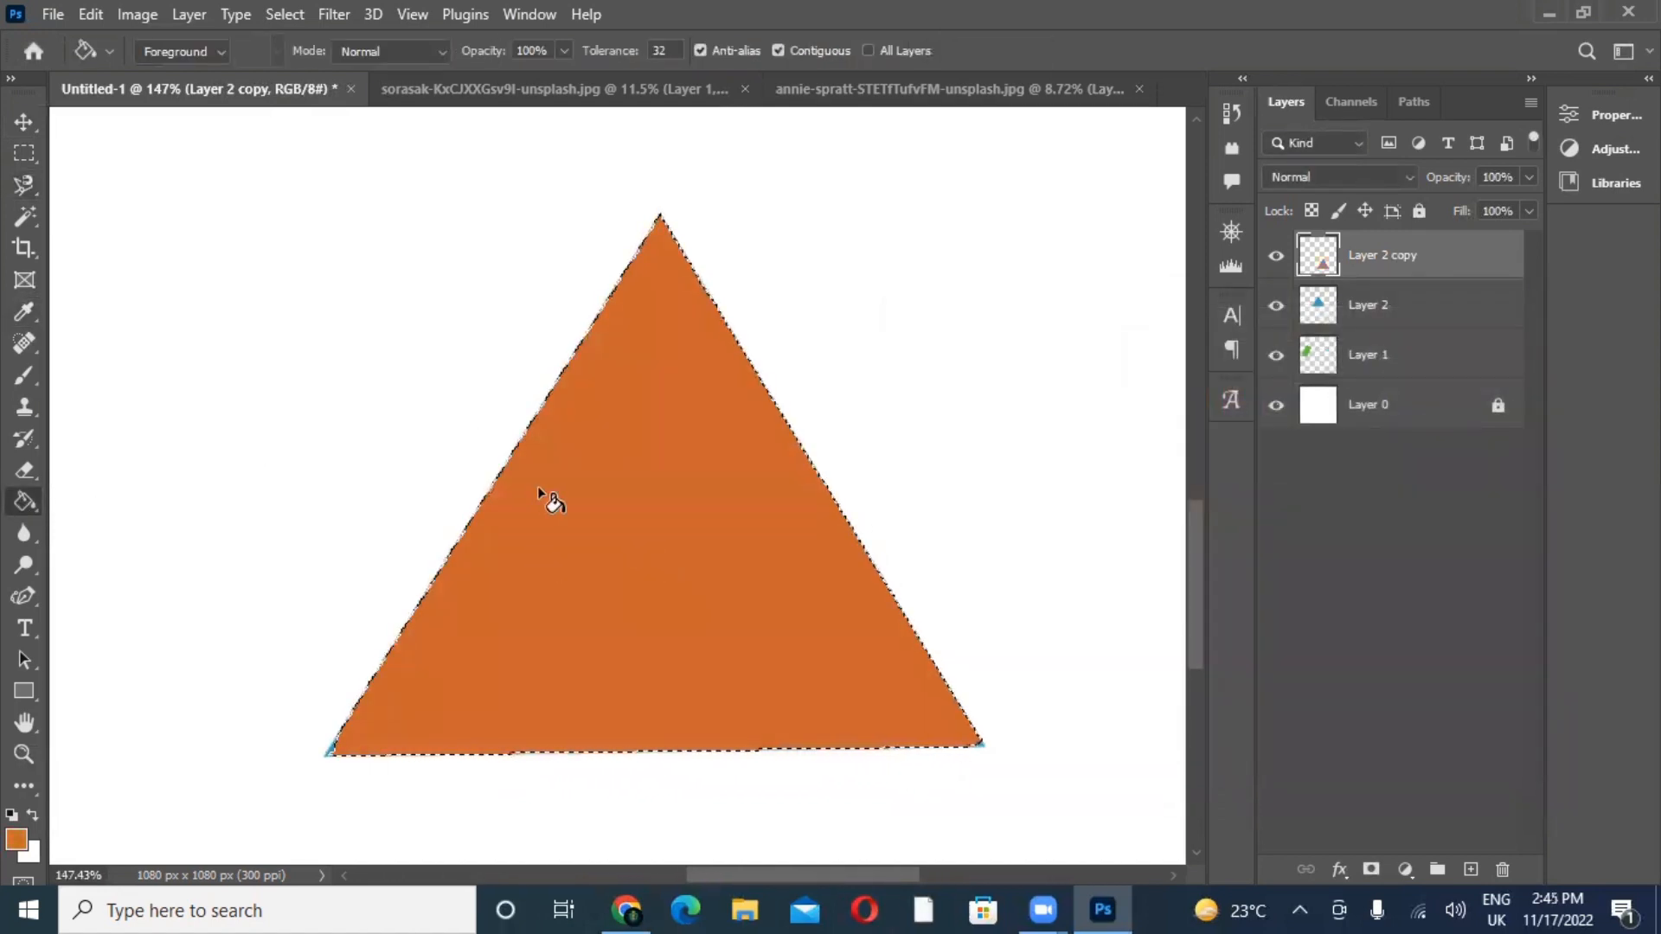
- Move the selected orange triangle up and to the left, then deselect and erase the leftover blue outline
left_click(23, 119)
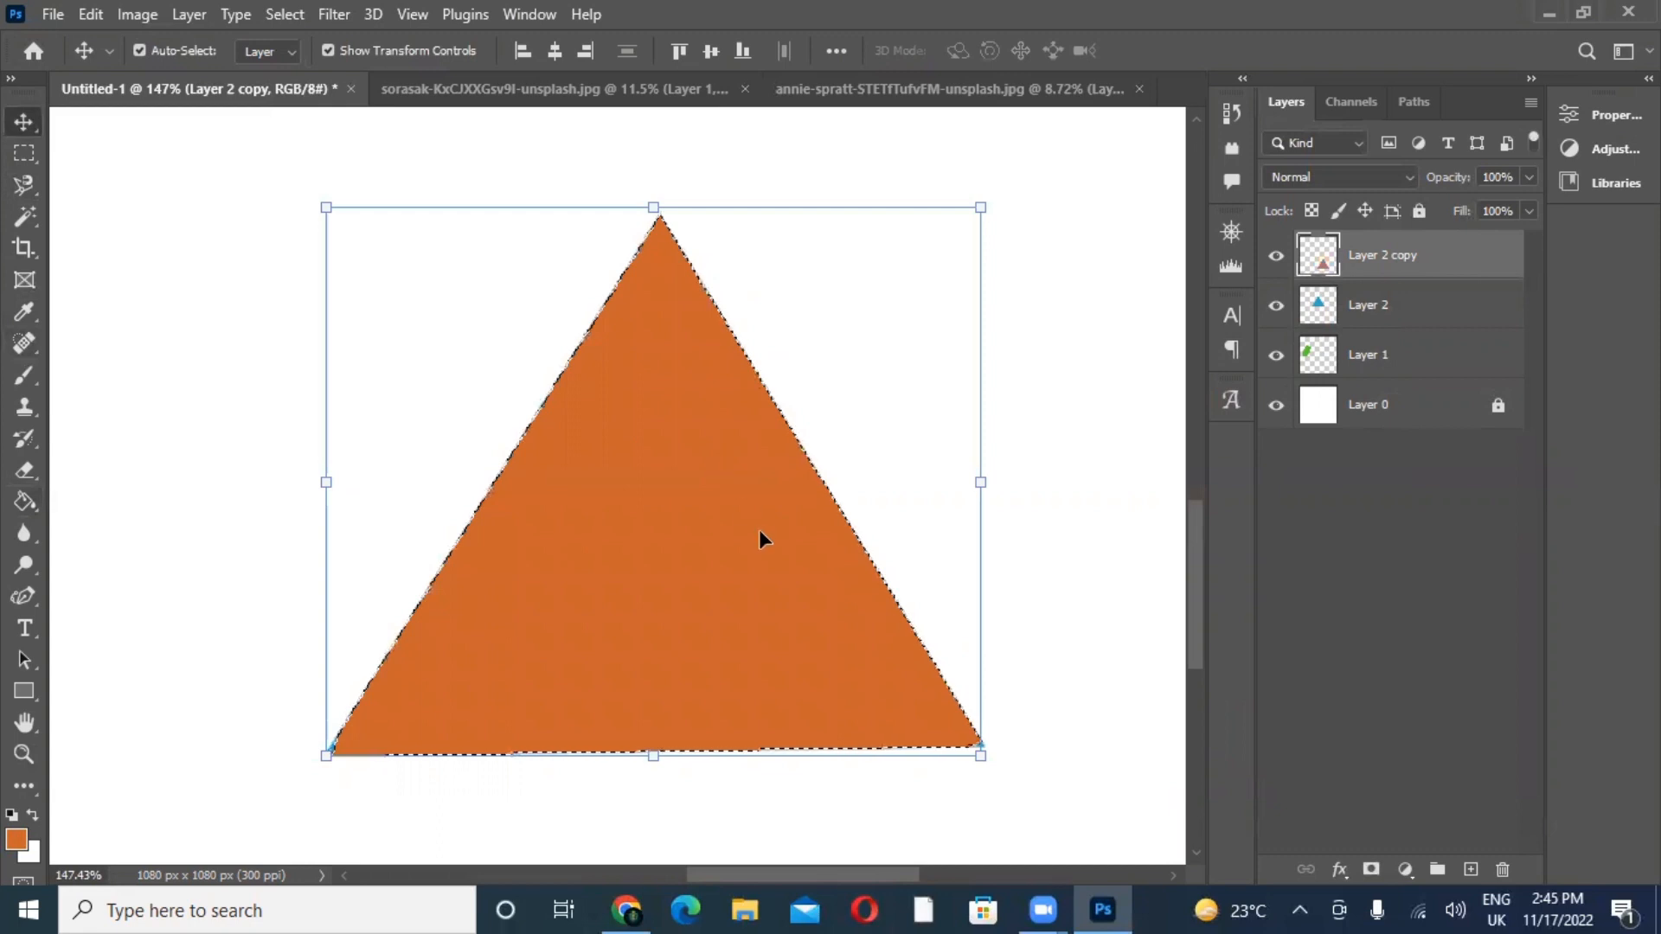
left_click_drag(761, 538, 262, 228)
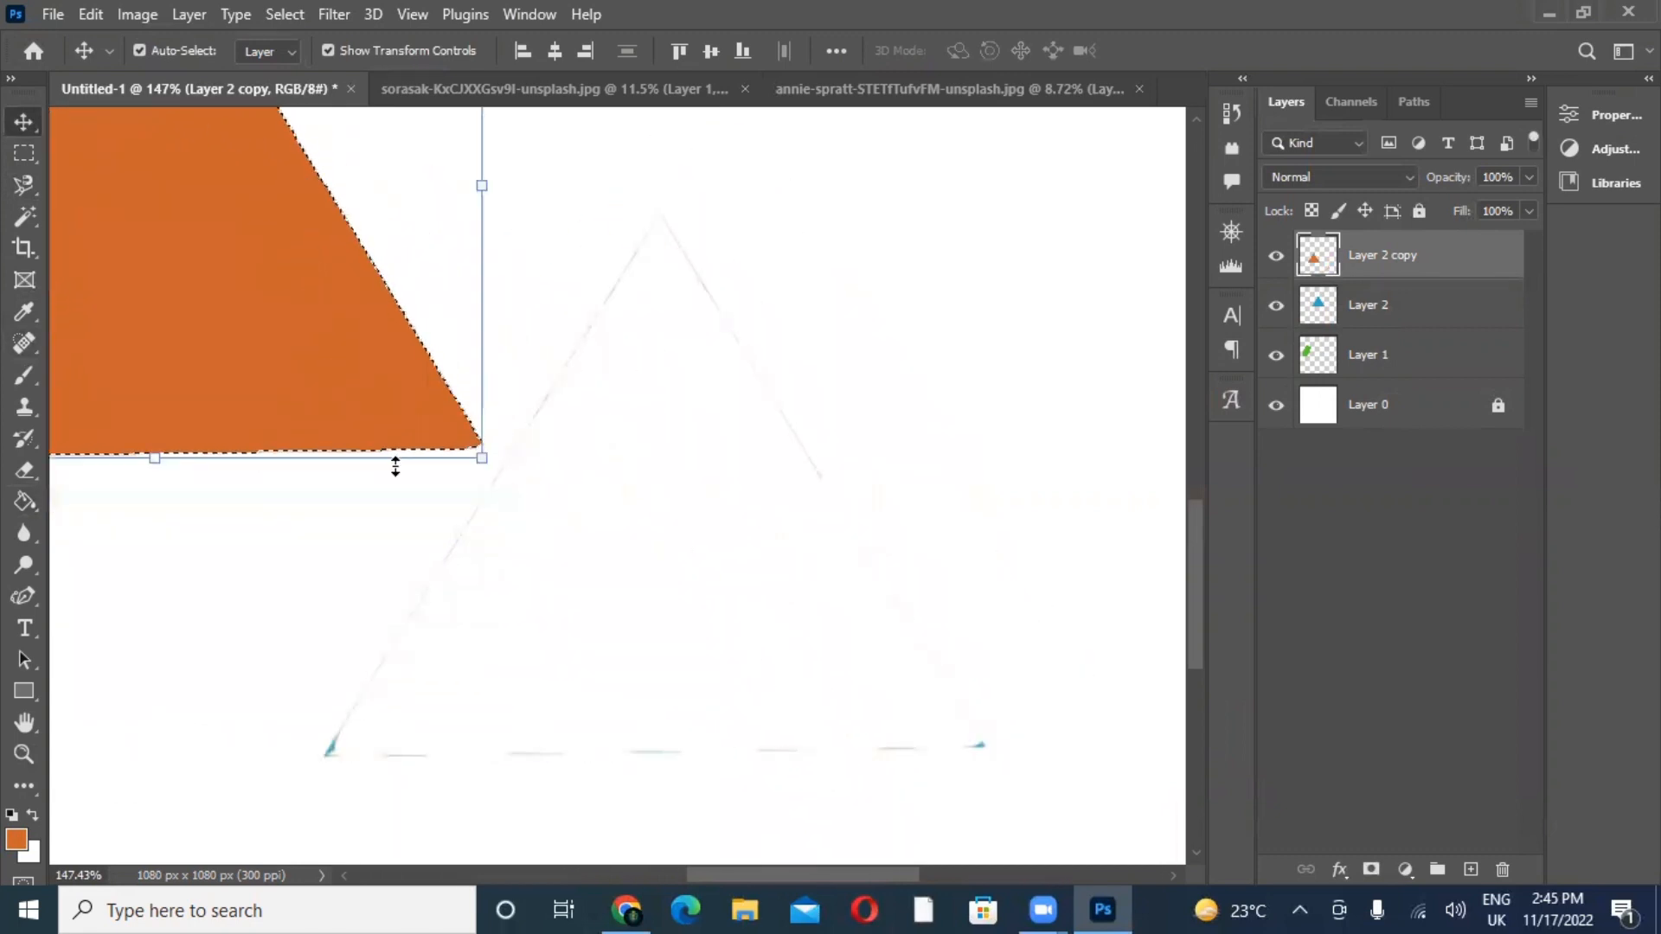
key("ctrl+d")
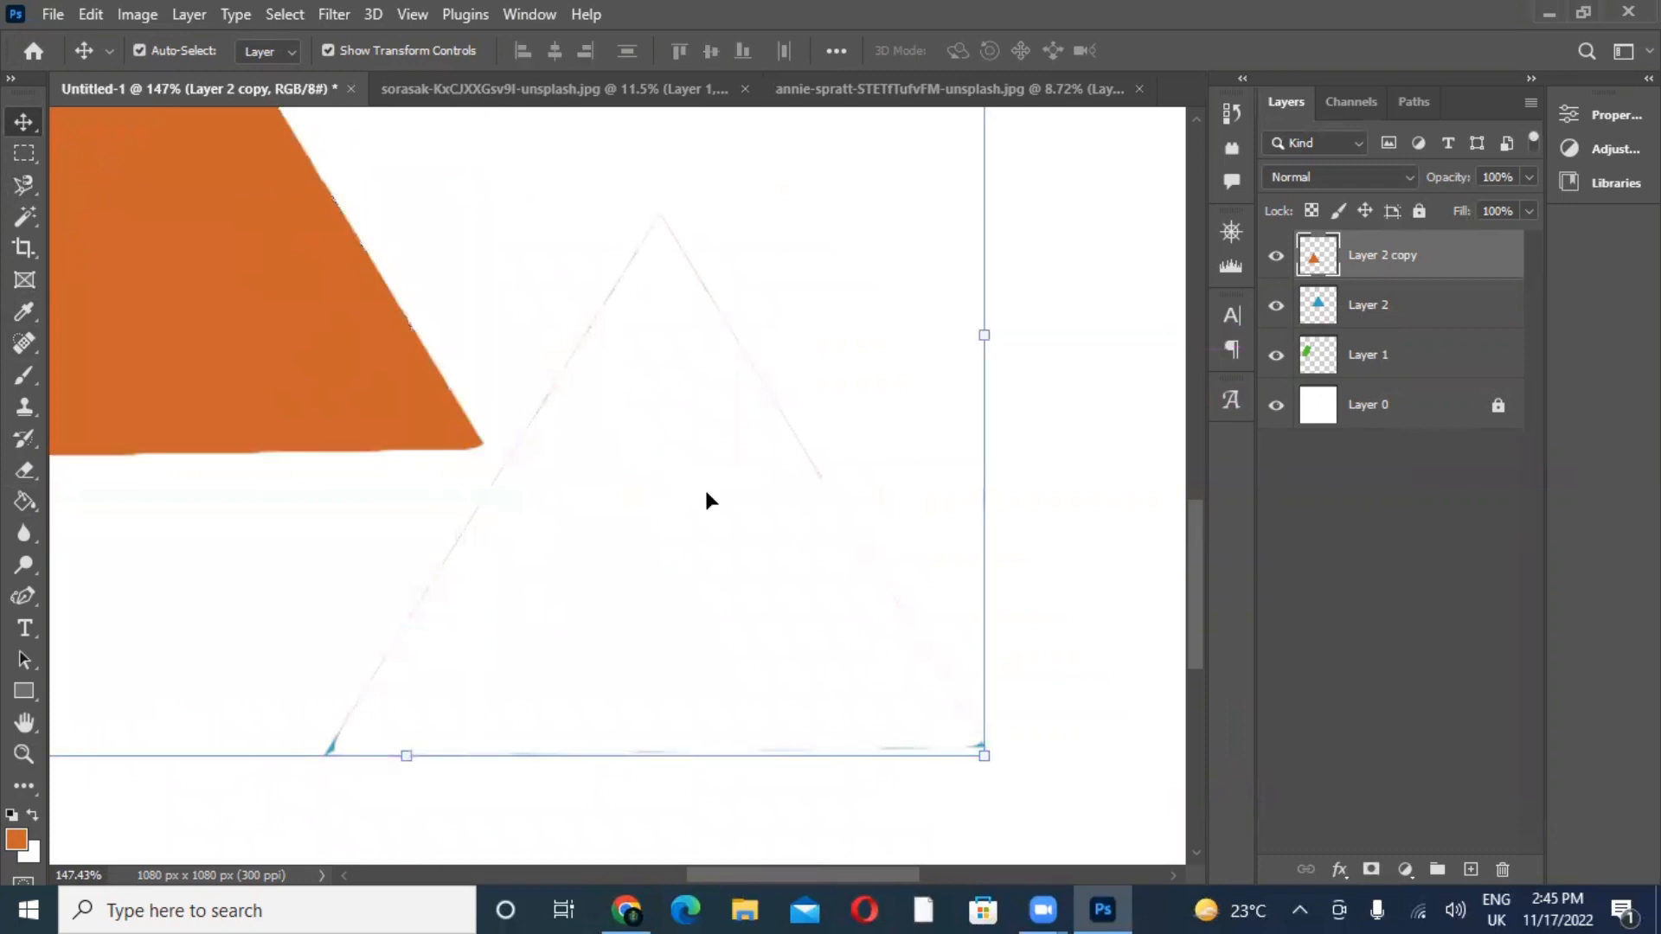
left_click(24, 469)
mouse_move(621, 289)
left_mouse_down()
mouse_move(743, 308)
mouse_move(988, 725)
mouse_move(743, 720)
mouse_move(488, 758)
mouse_move(311, 731)
mouse_move(478, 734)
mouse_move(419, 597)
mouse_move(500, 500)
mouse_move(629, 259)
left_mouse_up()
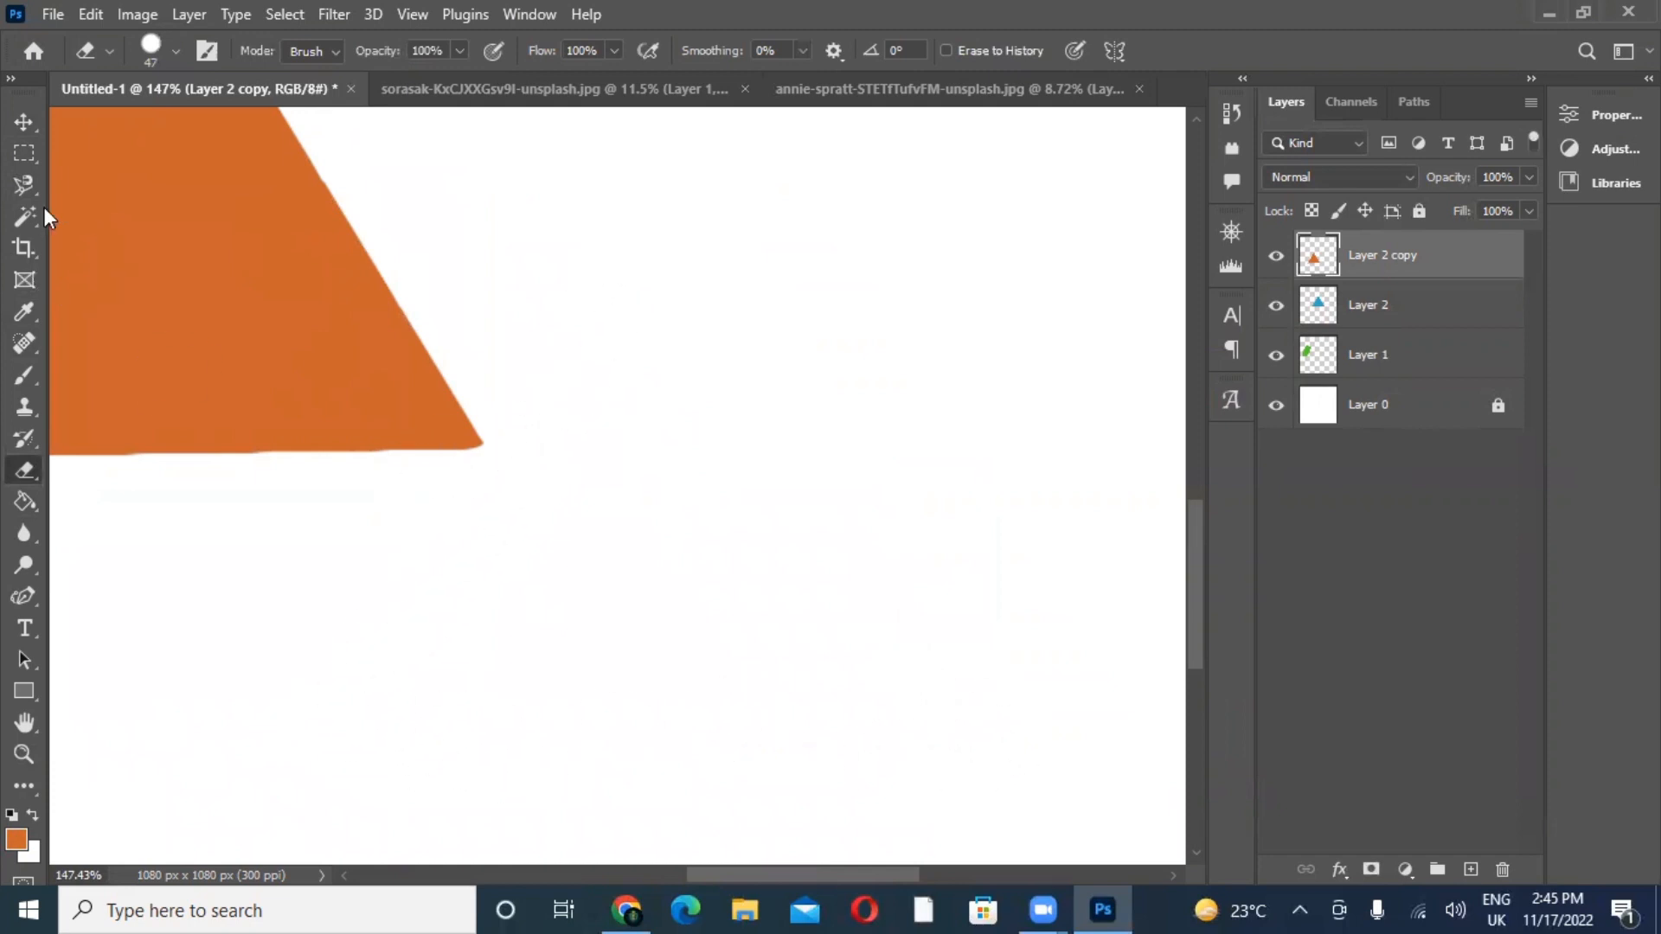
- Move the orange triangle back down and to the right, below the blue triangle
left_click(24, 123)
left_click_drag(299, 335, 646, 599)
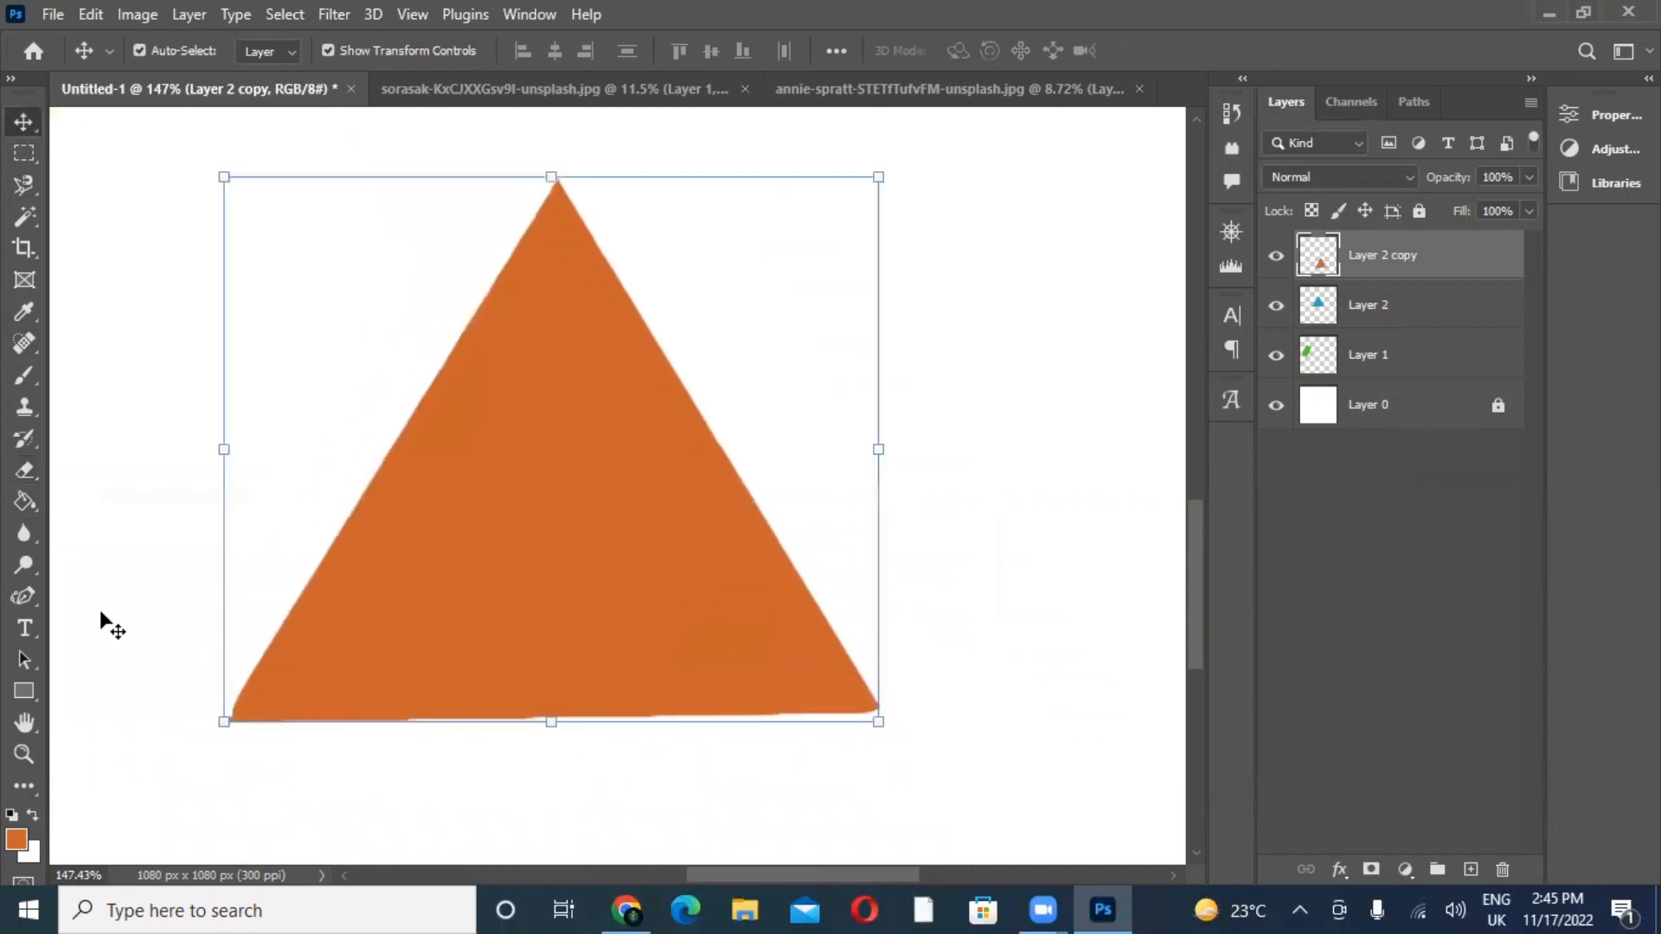
left_click(22, 751)
left_click_drag(595, 429, 503, 515)
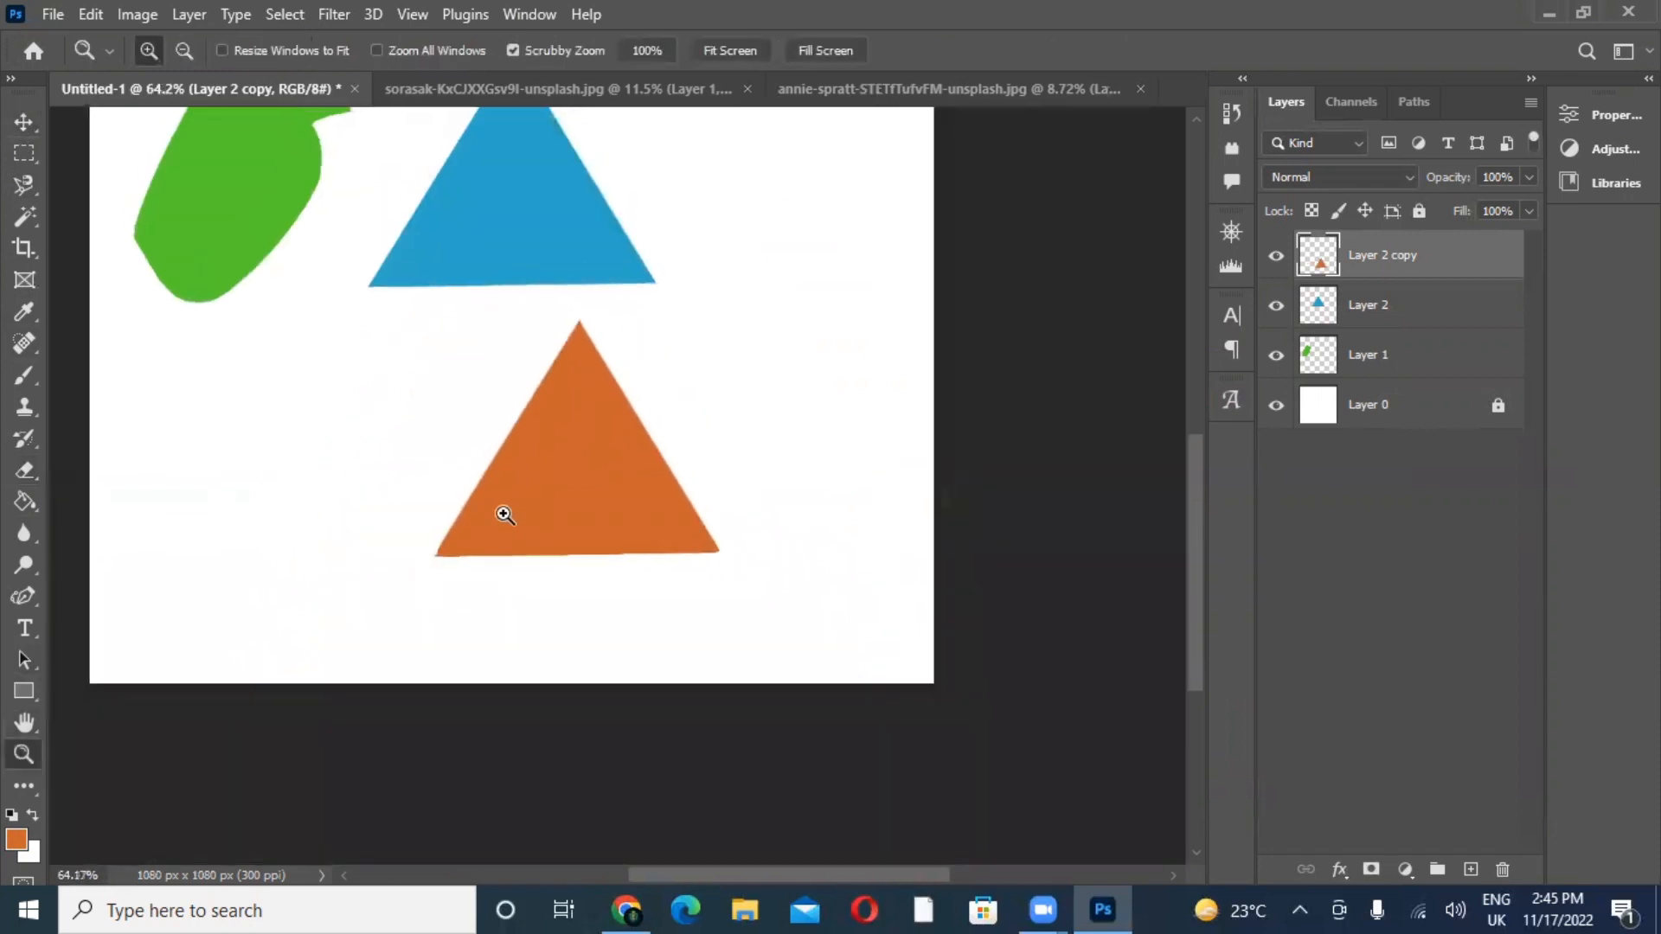
left_click(25, 722)
left_click_drag(501, 234, 523, 428)
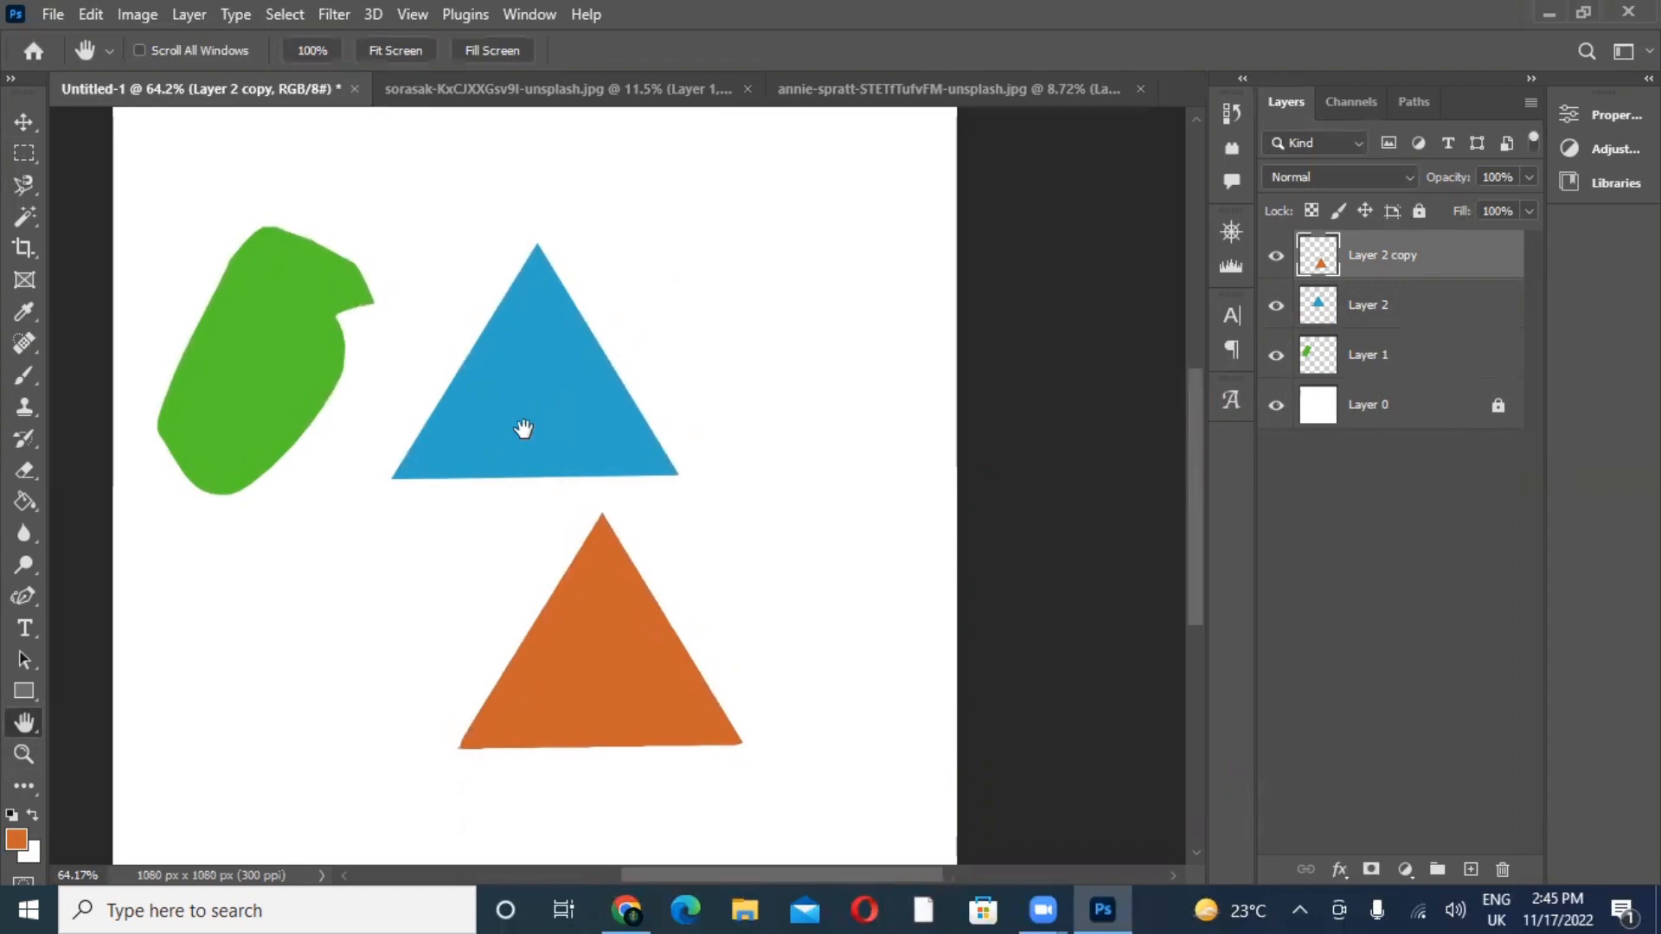
- Switch to the skyscraper photo document, hide the cut-out on Layer 1 and show the original photo on Layer 0
left_click(638, 87)
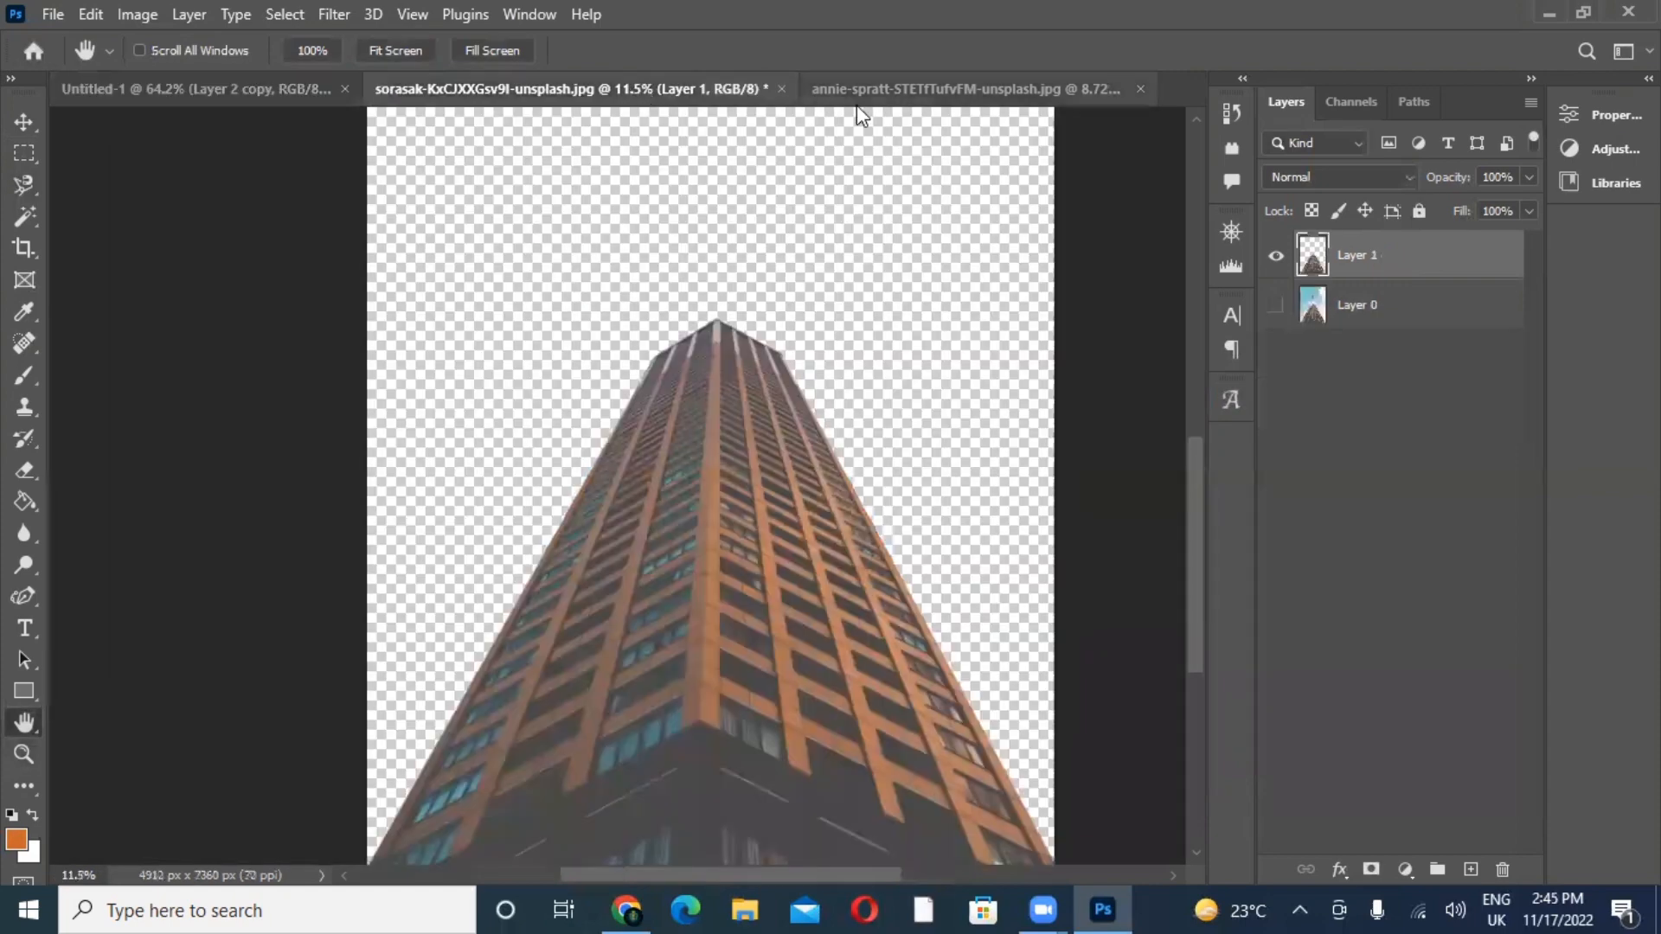
left_click(941, 81)
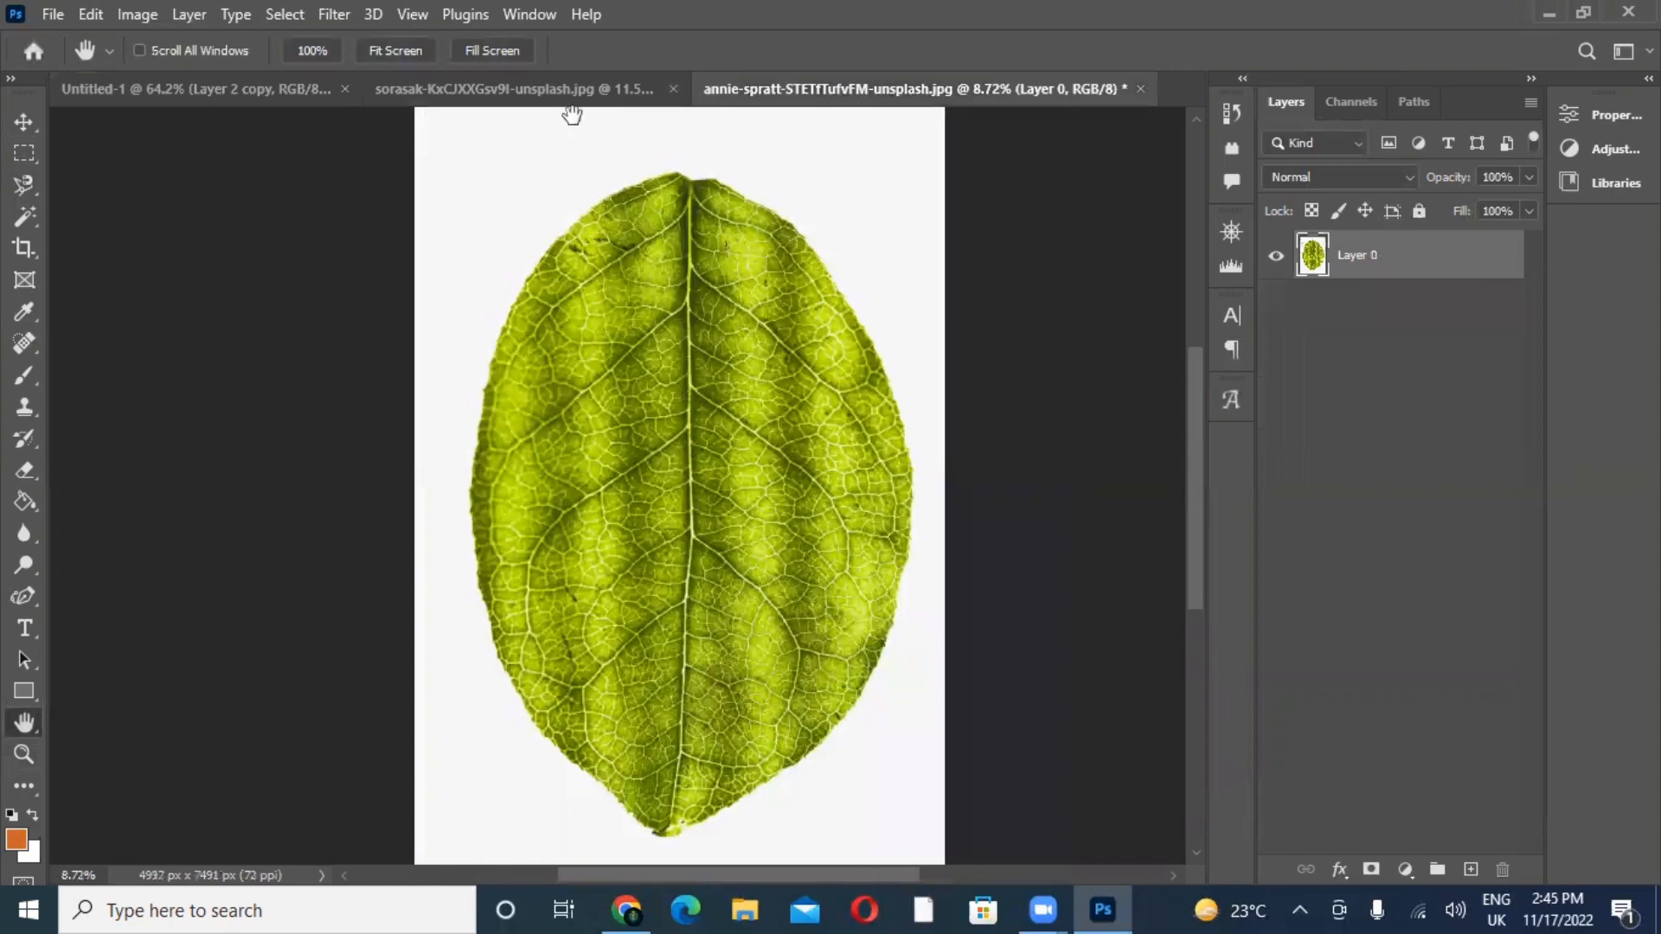
left_click(575, 91)
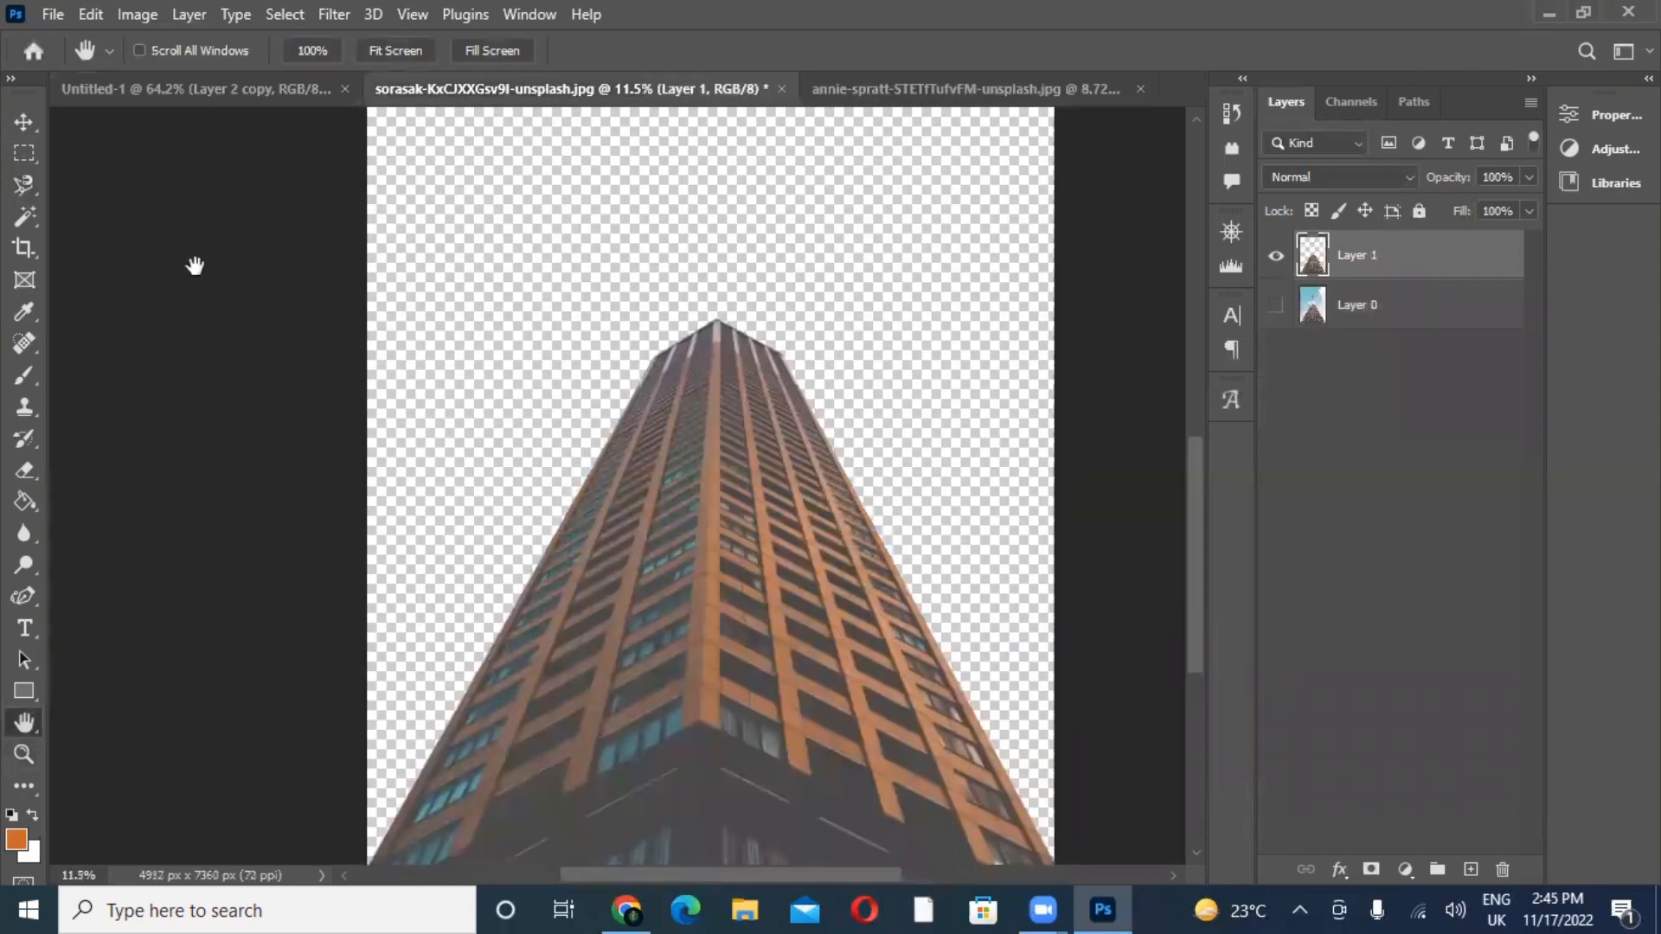
left_click(1277, 257)
left_click(1276, 304)
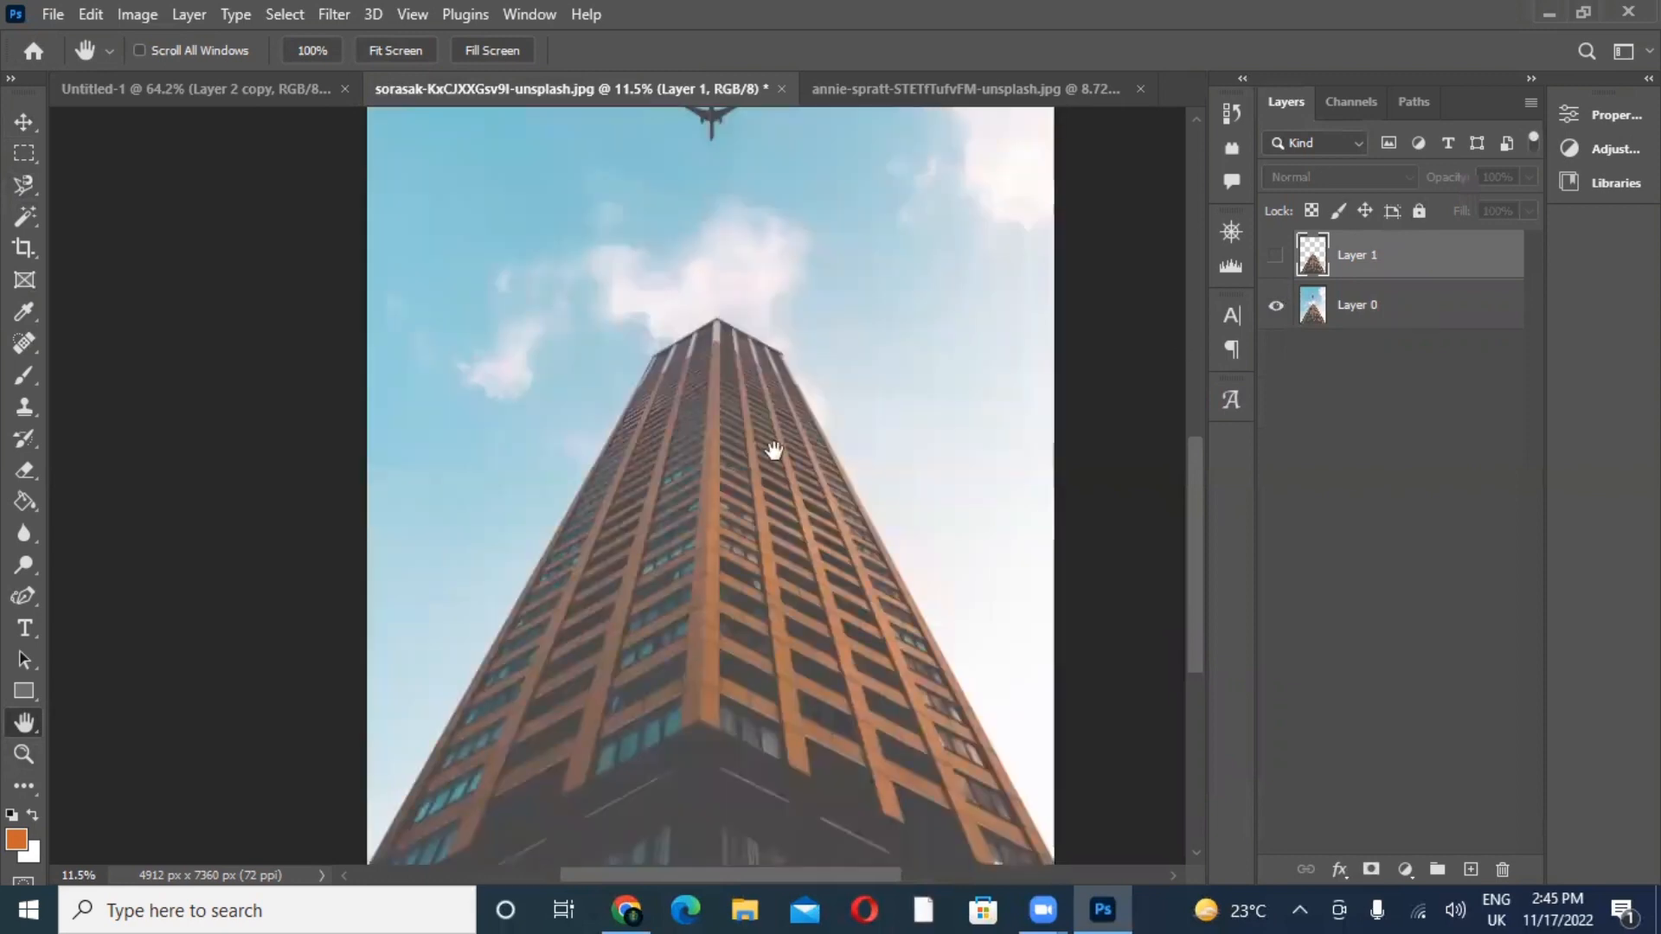
- Delete the hidden Layer 1 from the skyscraper document
left_click(22, 753)
left_click_drag(450, 696, 430, 519)
left_click(25, 722)
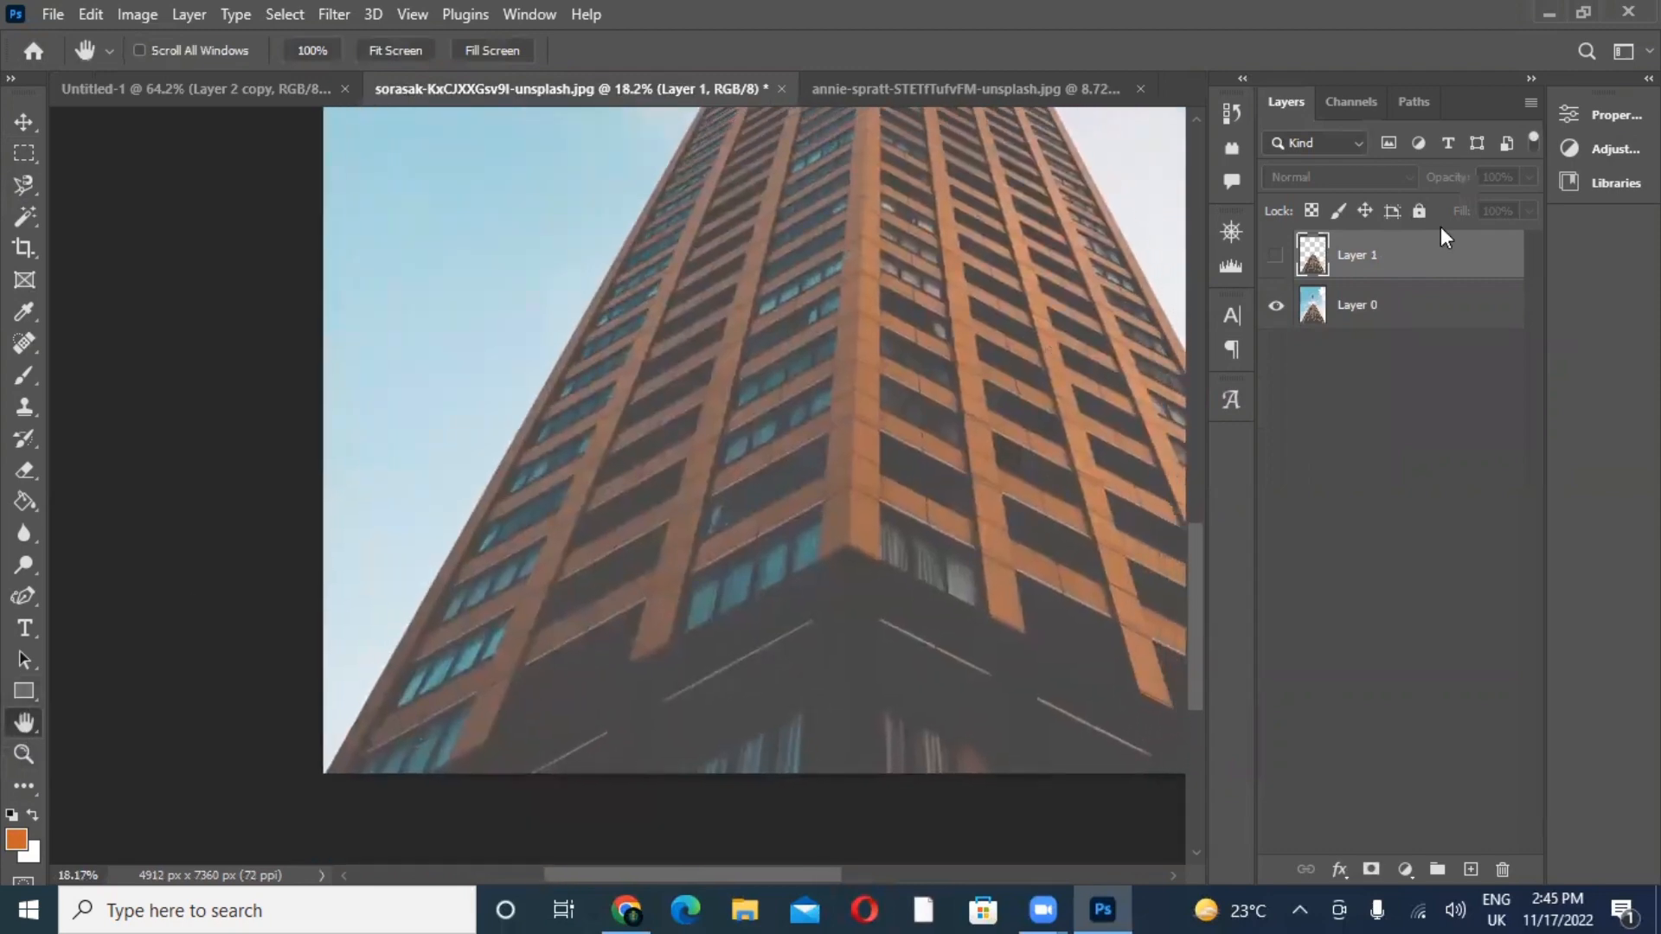
left_click(1504, 871)
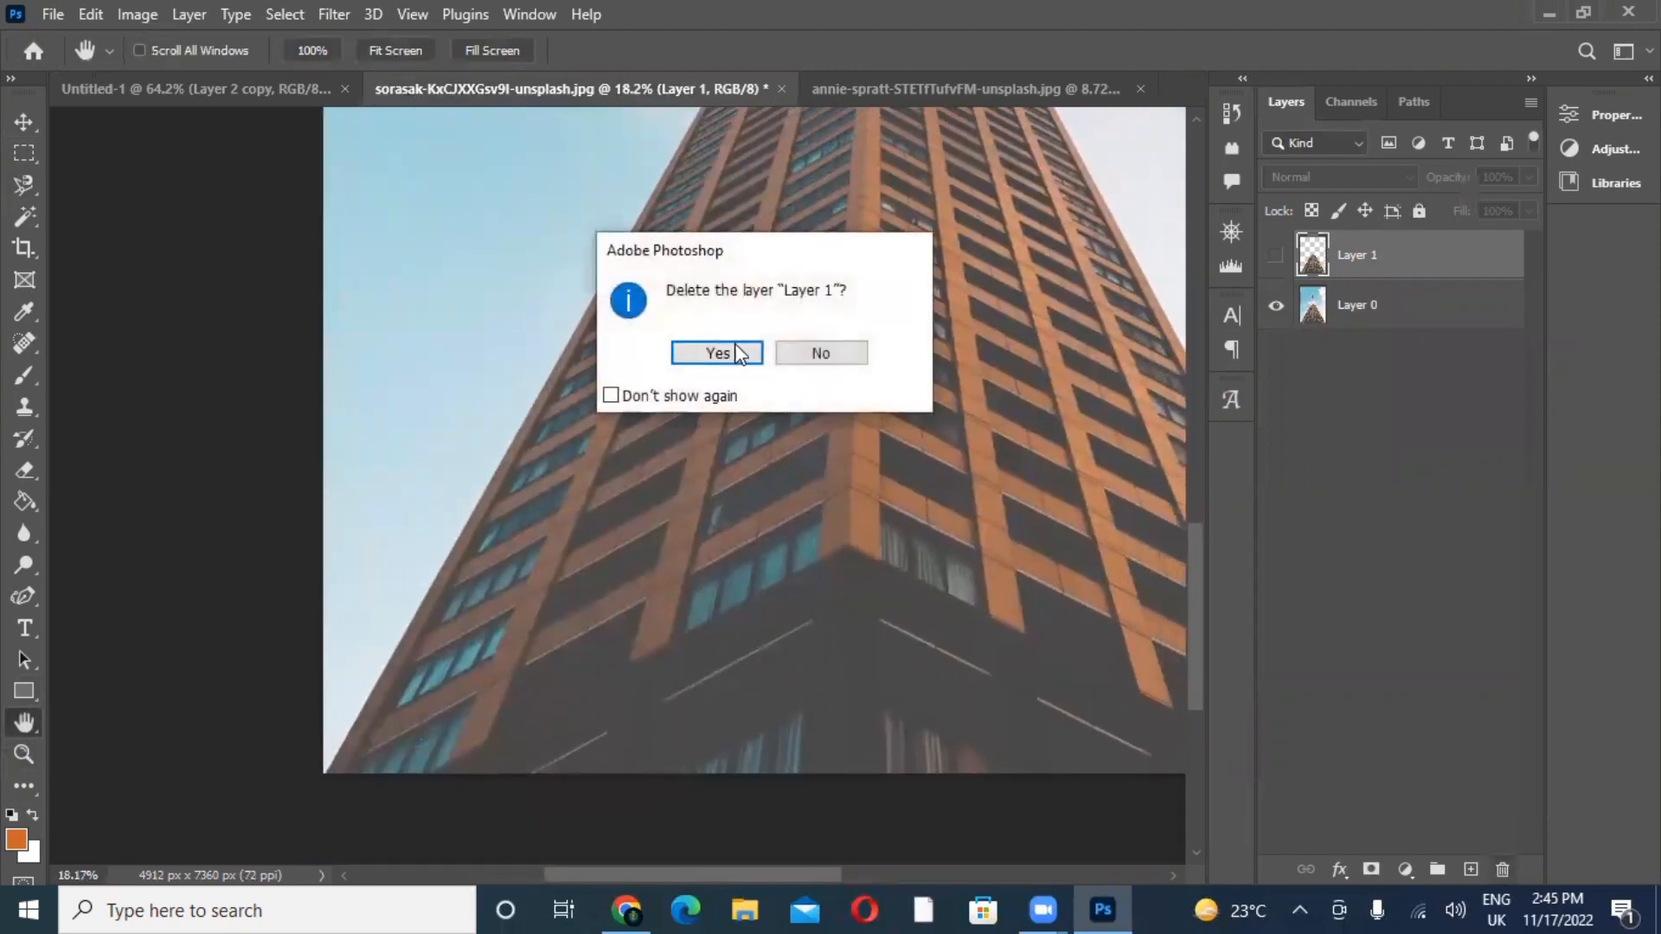
left_click(734, 350)
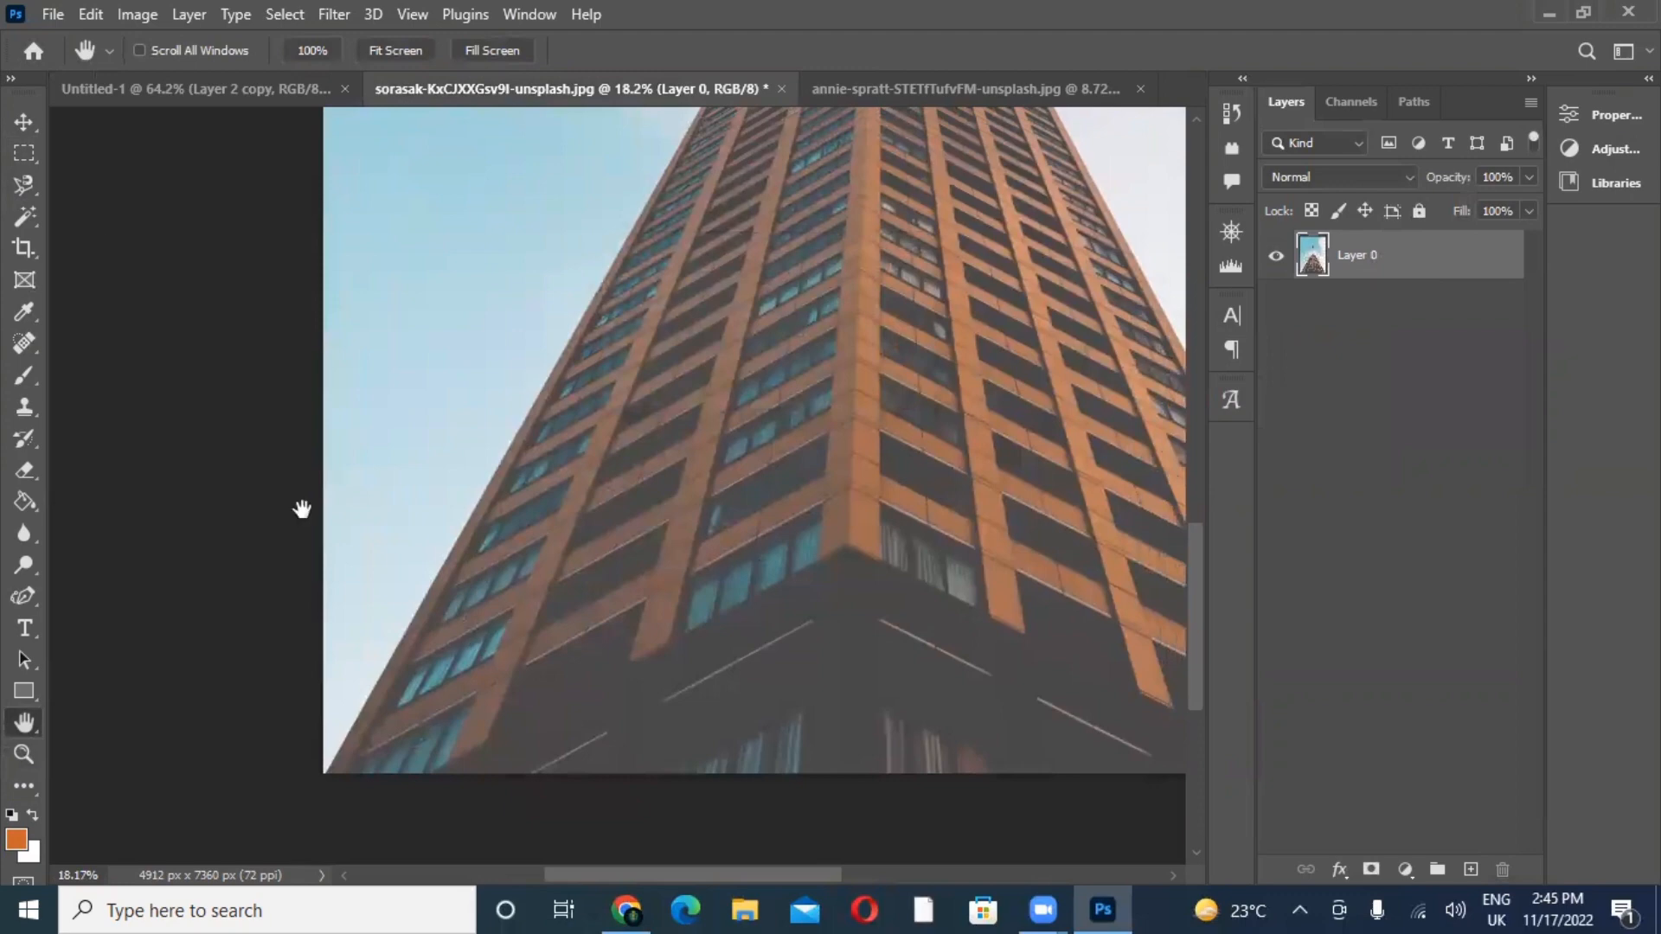
- Try to trace the skyscraper's left edge freehand with the Lasso tool, starting at its lower-left corner, and clear the selection
left_click_drag(18, 178, 114, 184)
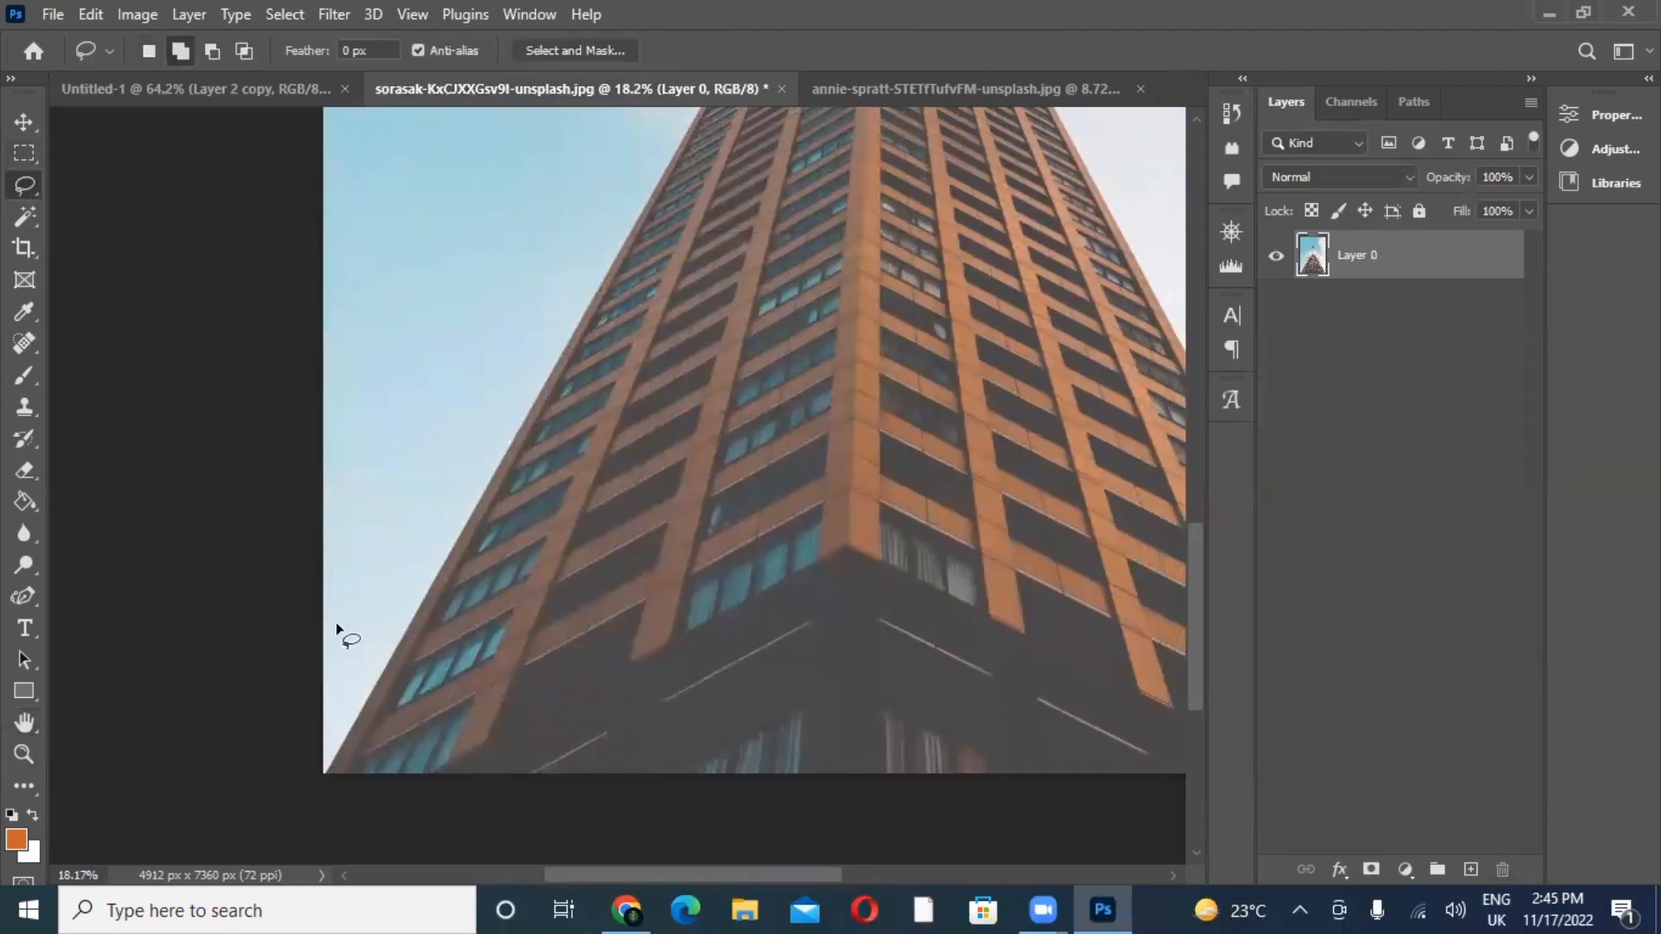
left_click_drag(326, 768, 483, 481)
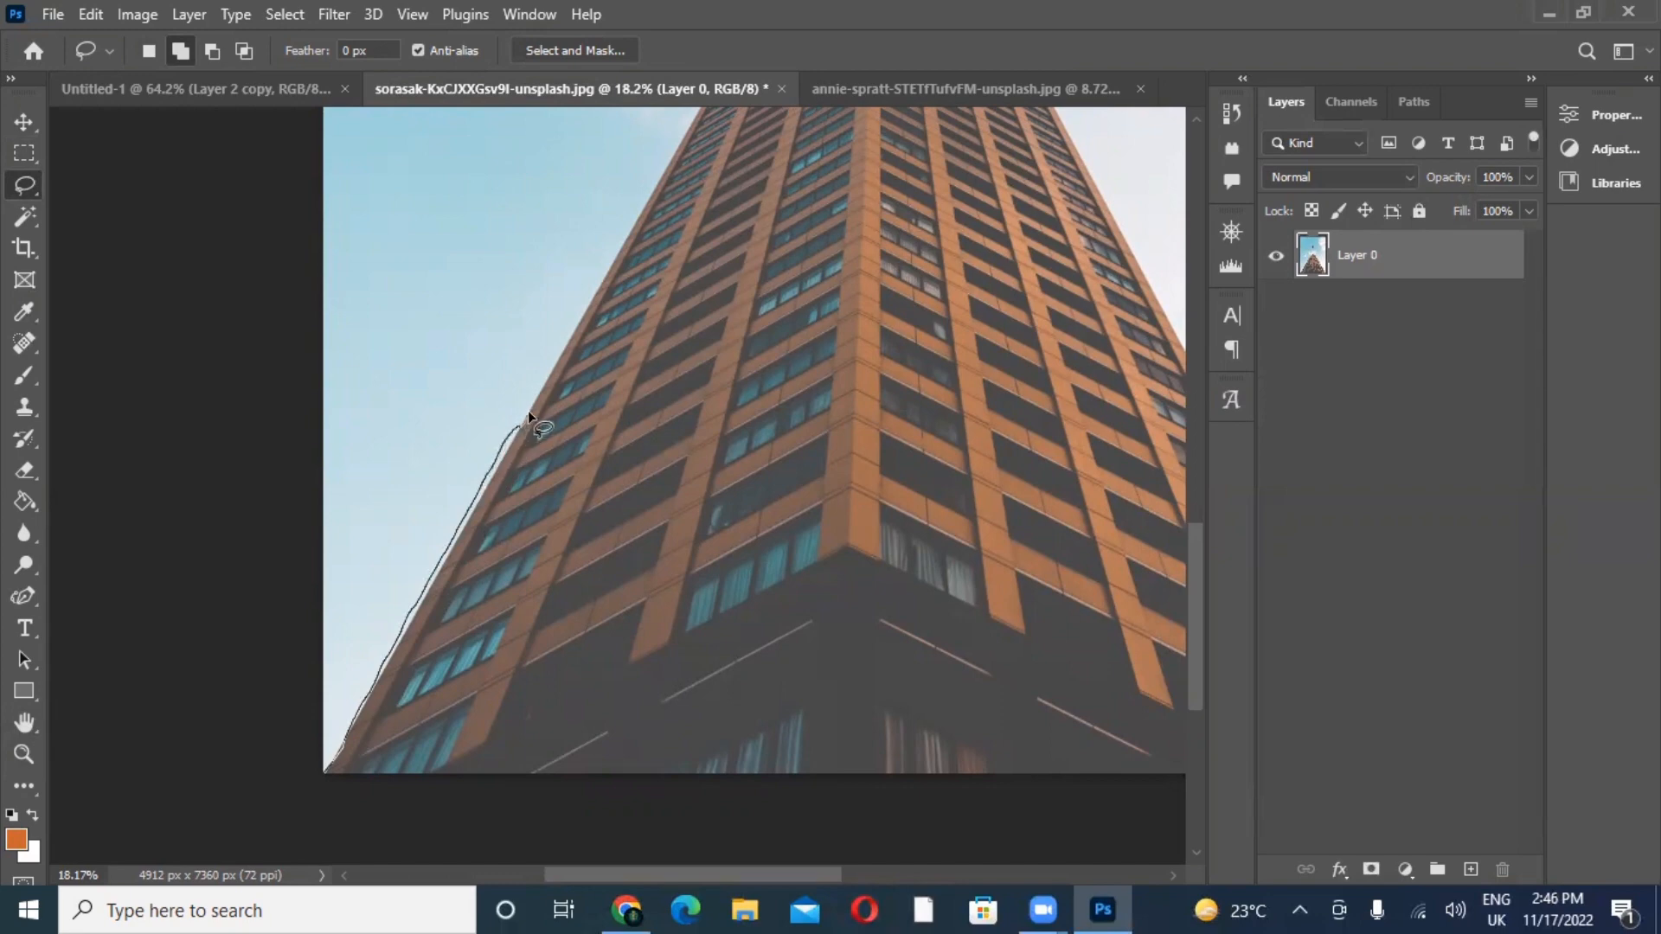
left_click_drag(528, 410, 531, 401)
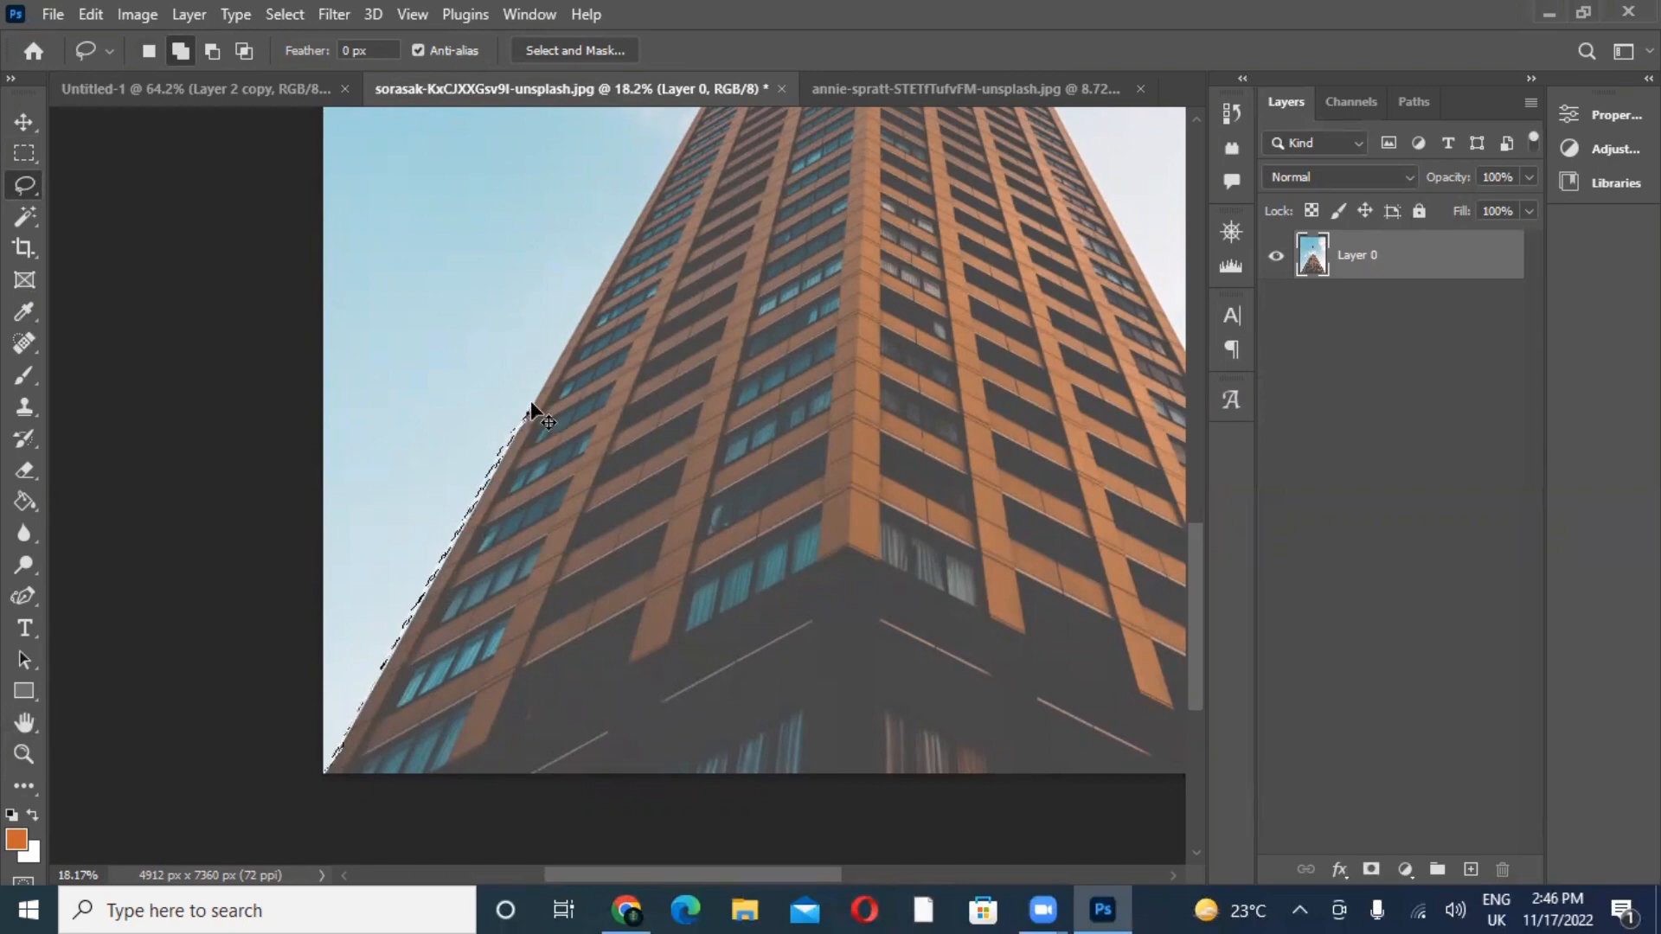
left_click(531, 402)
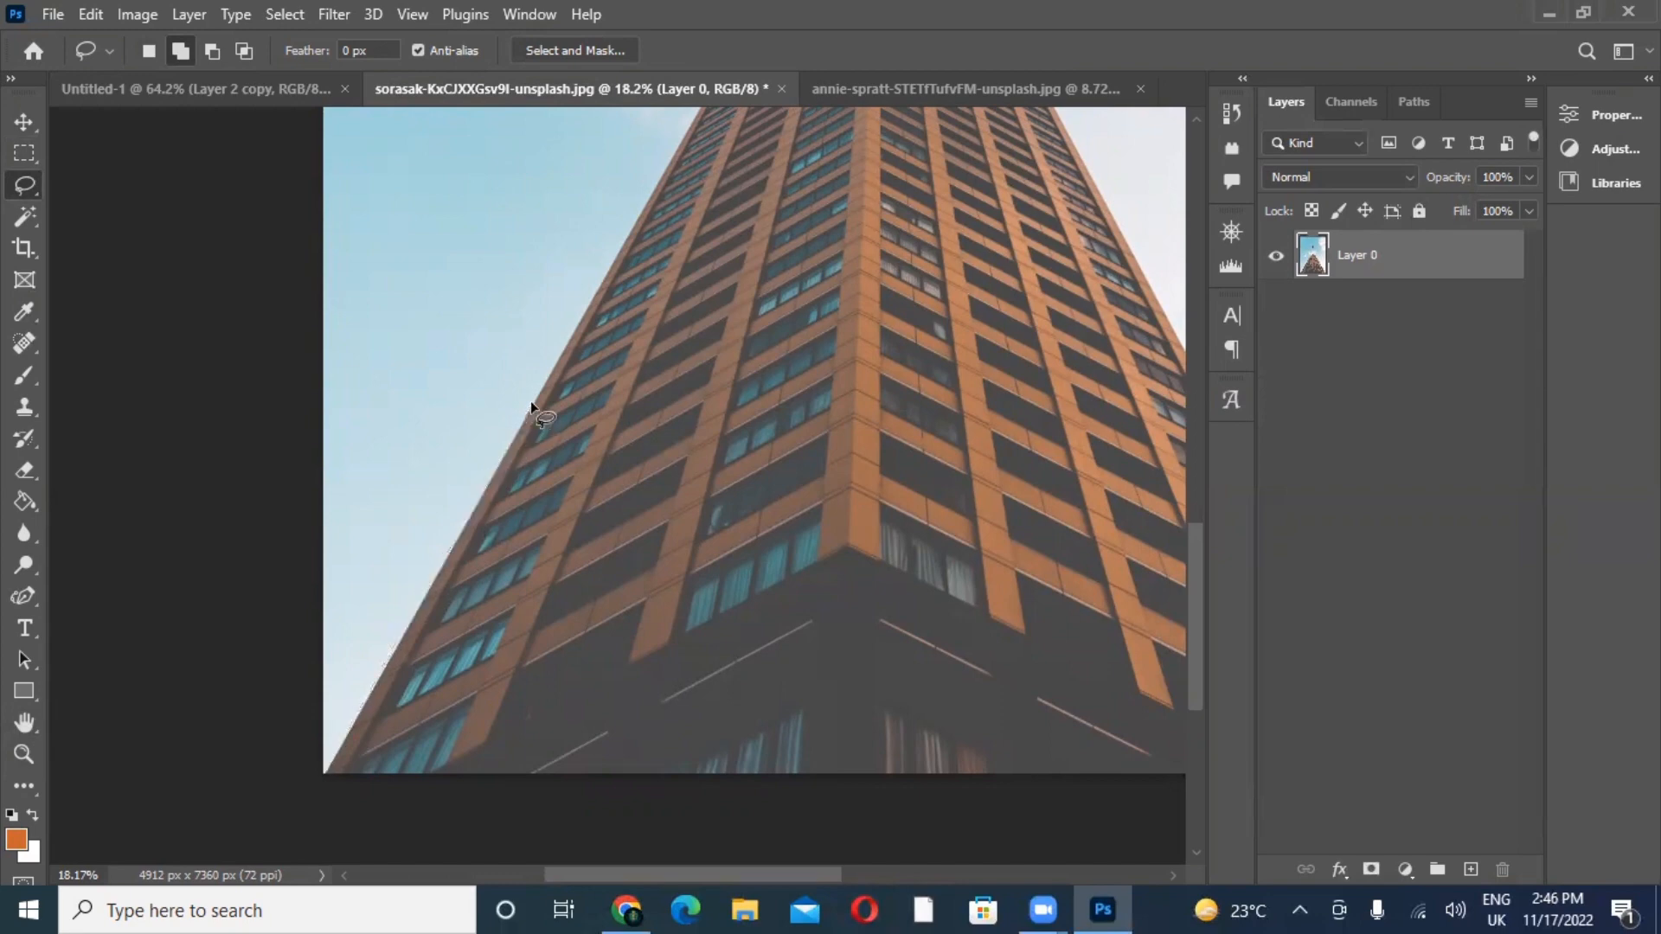
- Outline the whole skyscraper with the Polygonal Lasso, from its lower-left corner around the roof corners, and close the selection
right_click(20, 190)
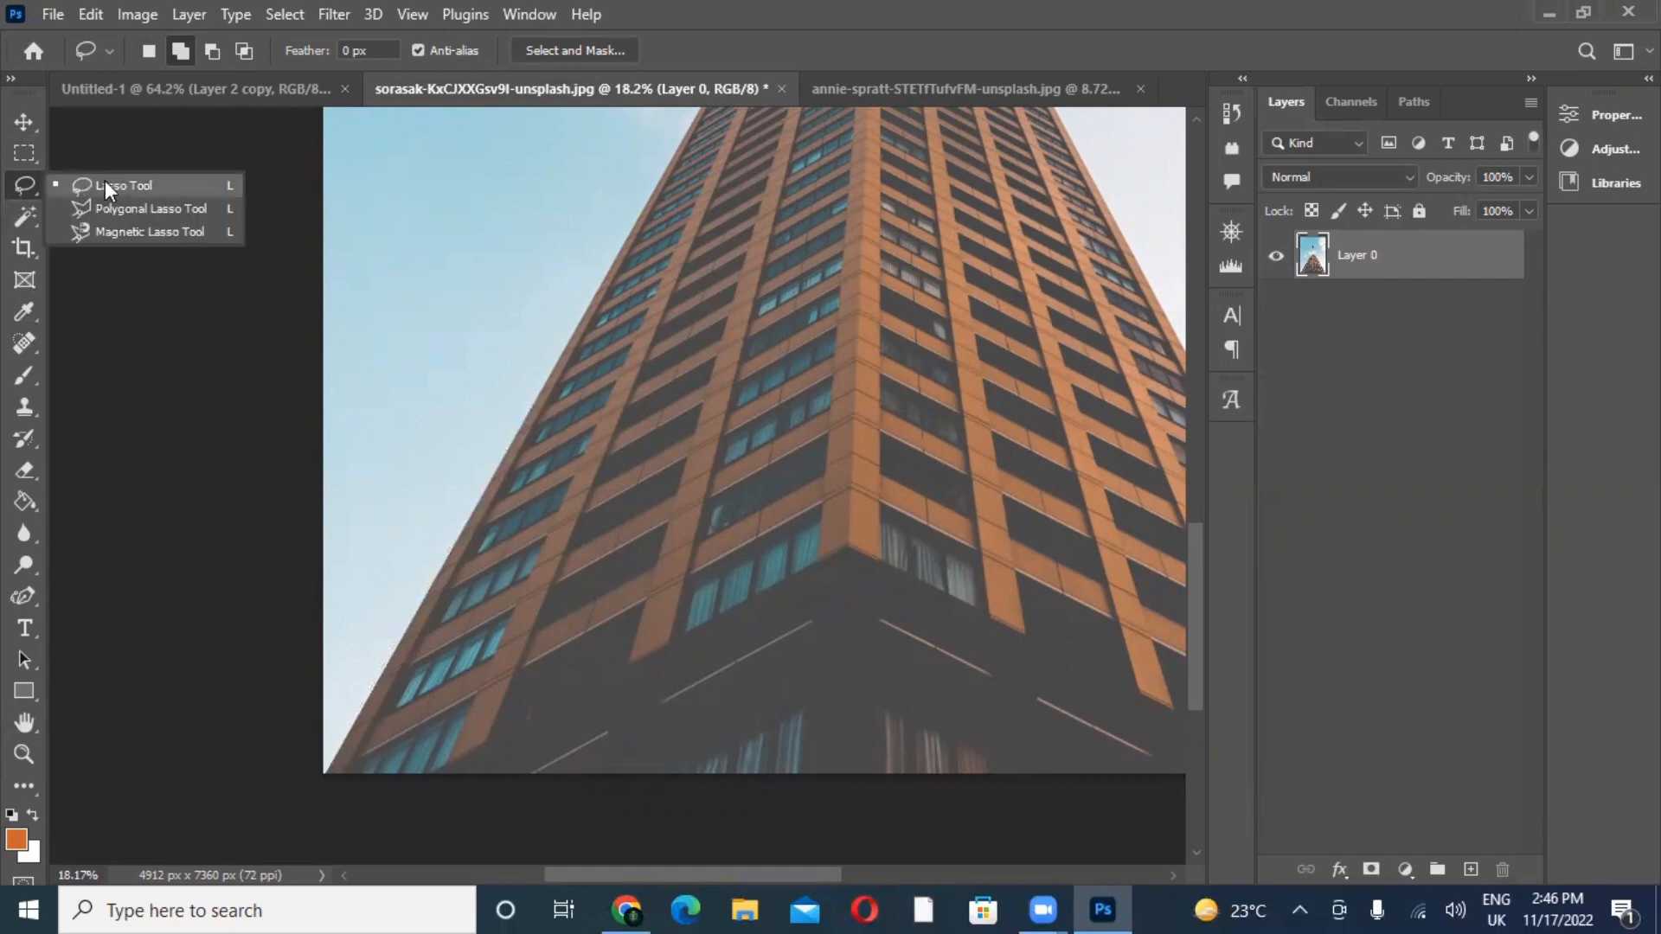
left_click(109, 208)
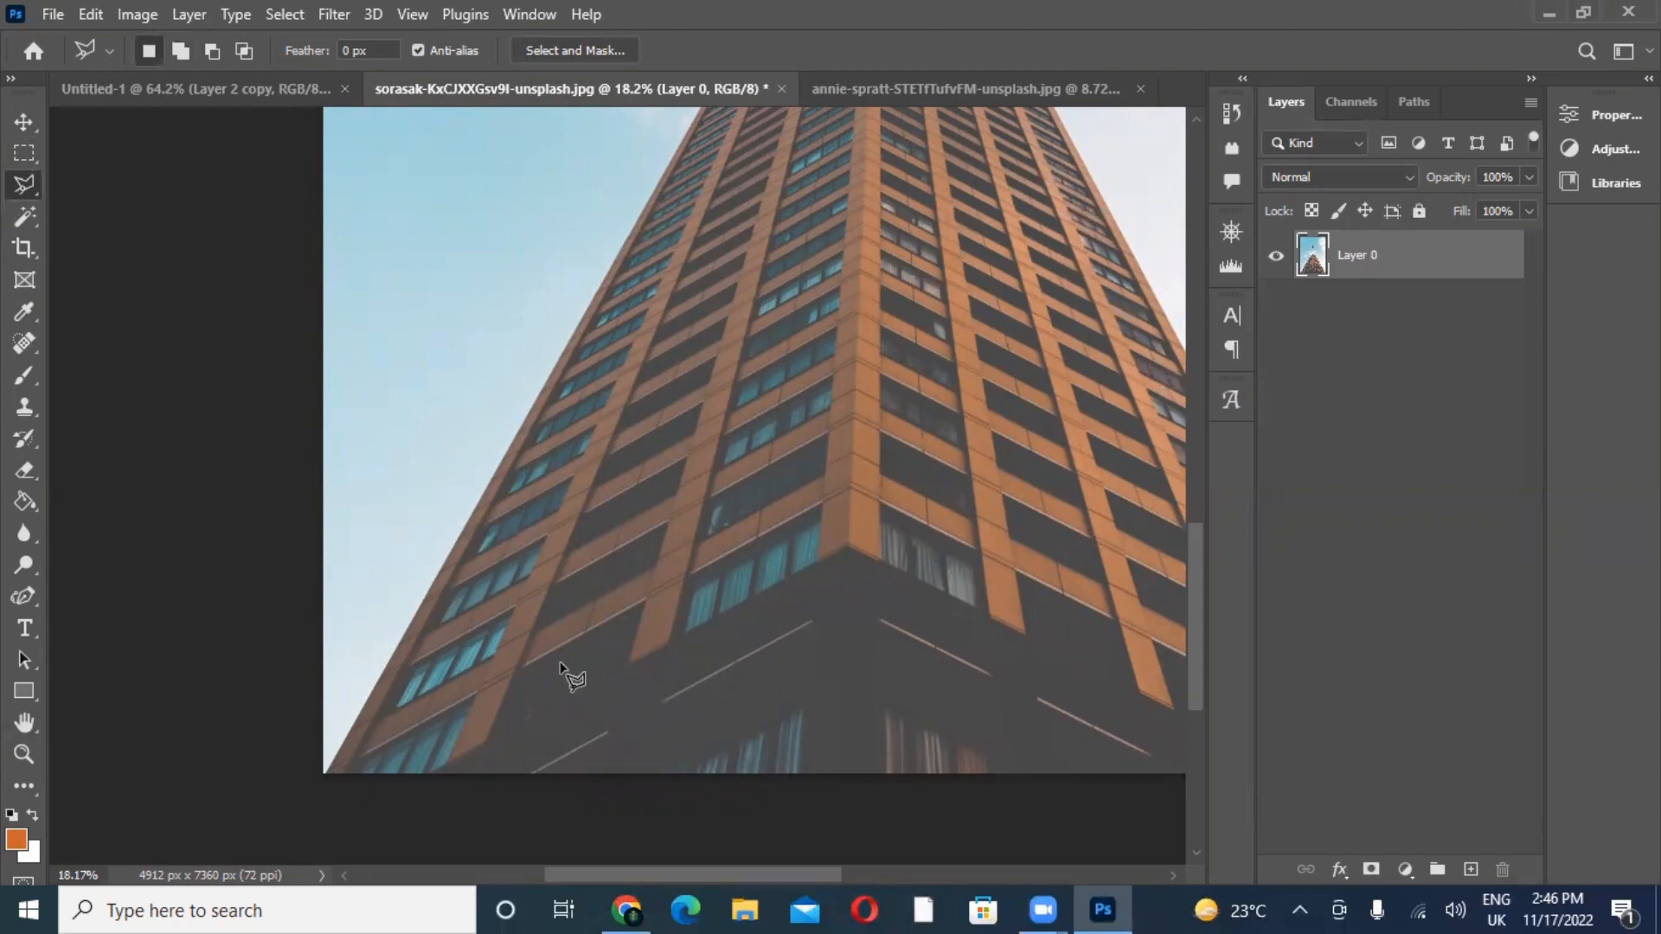
left_click(325, 773)
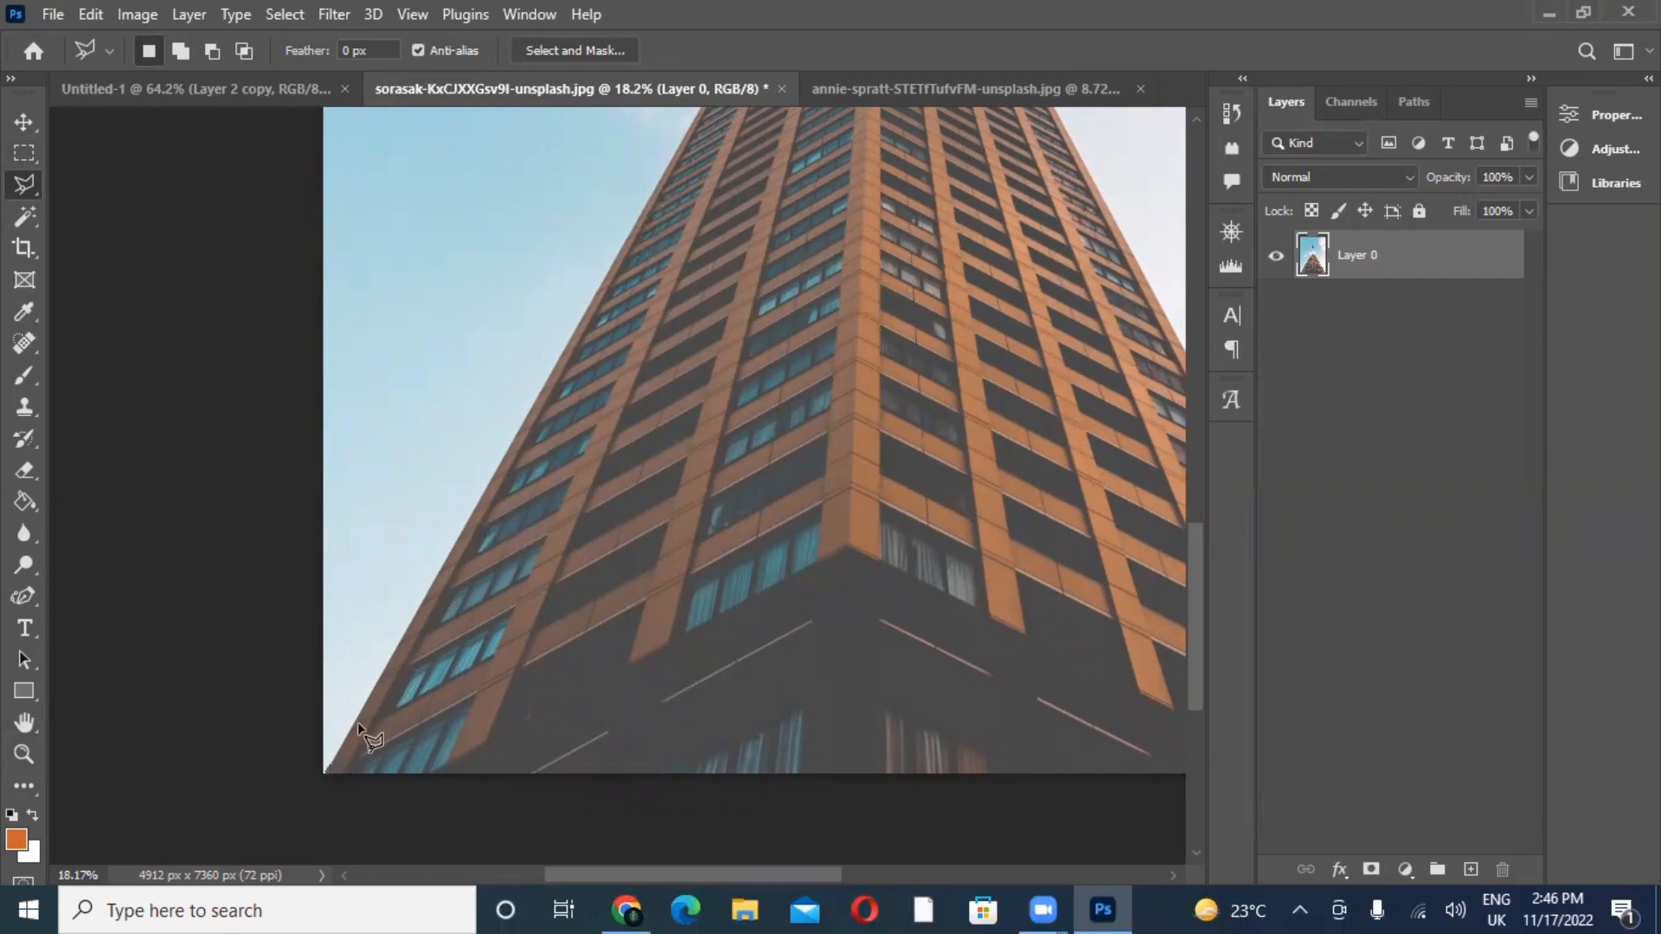
left_click(545, 385)
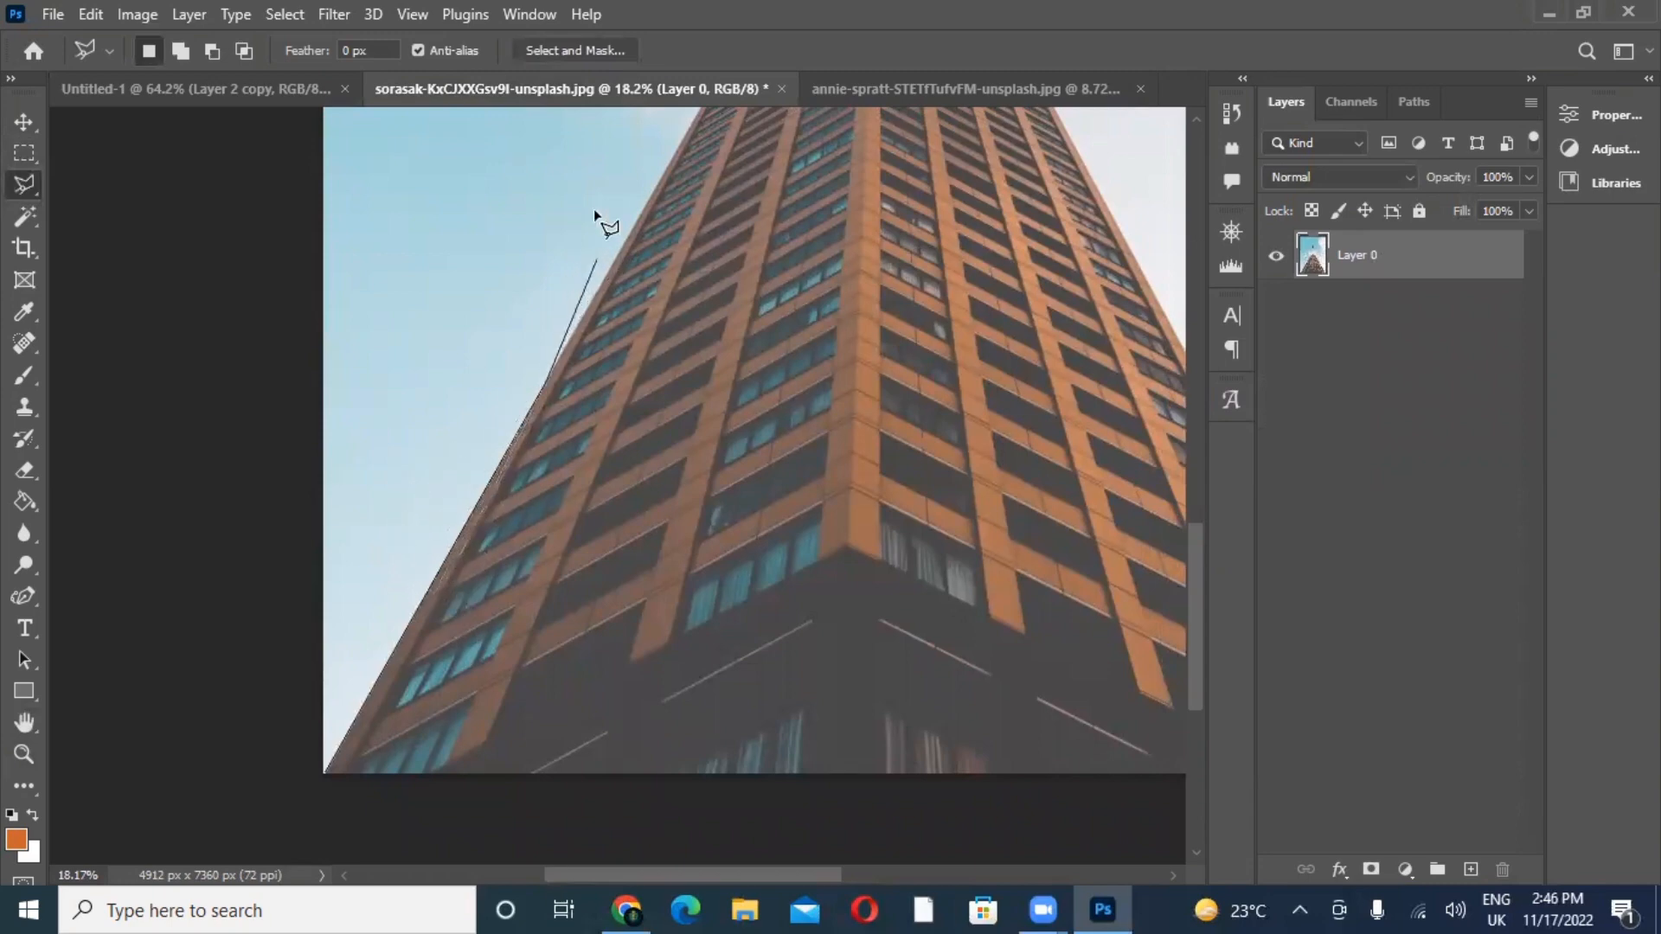
left_click(641, 209)
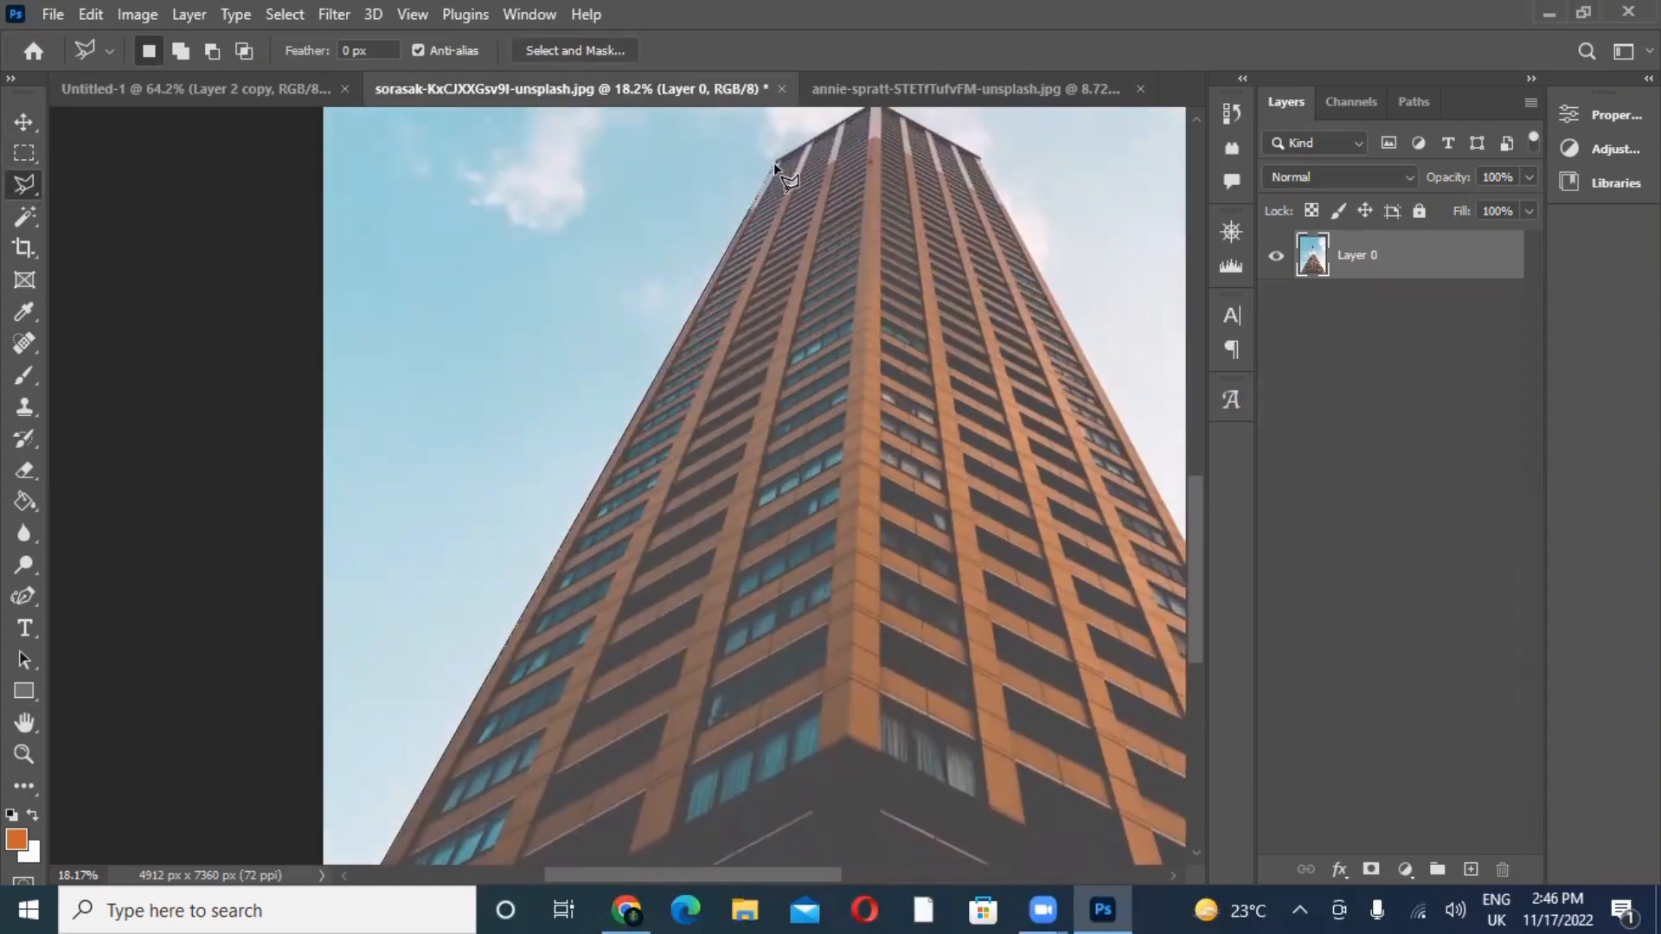
left_click(776, 162)
left_click(879, 168)
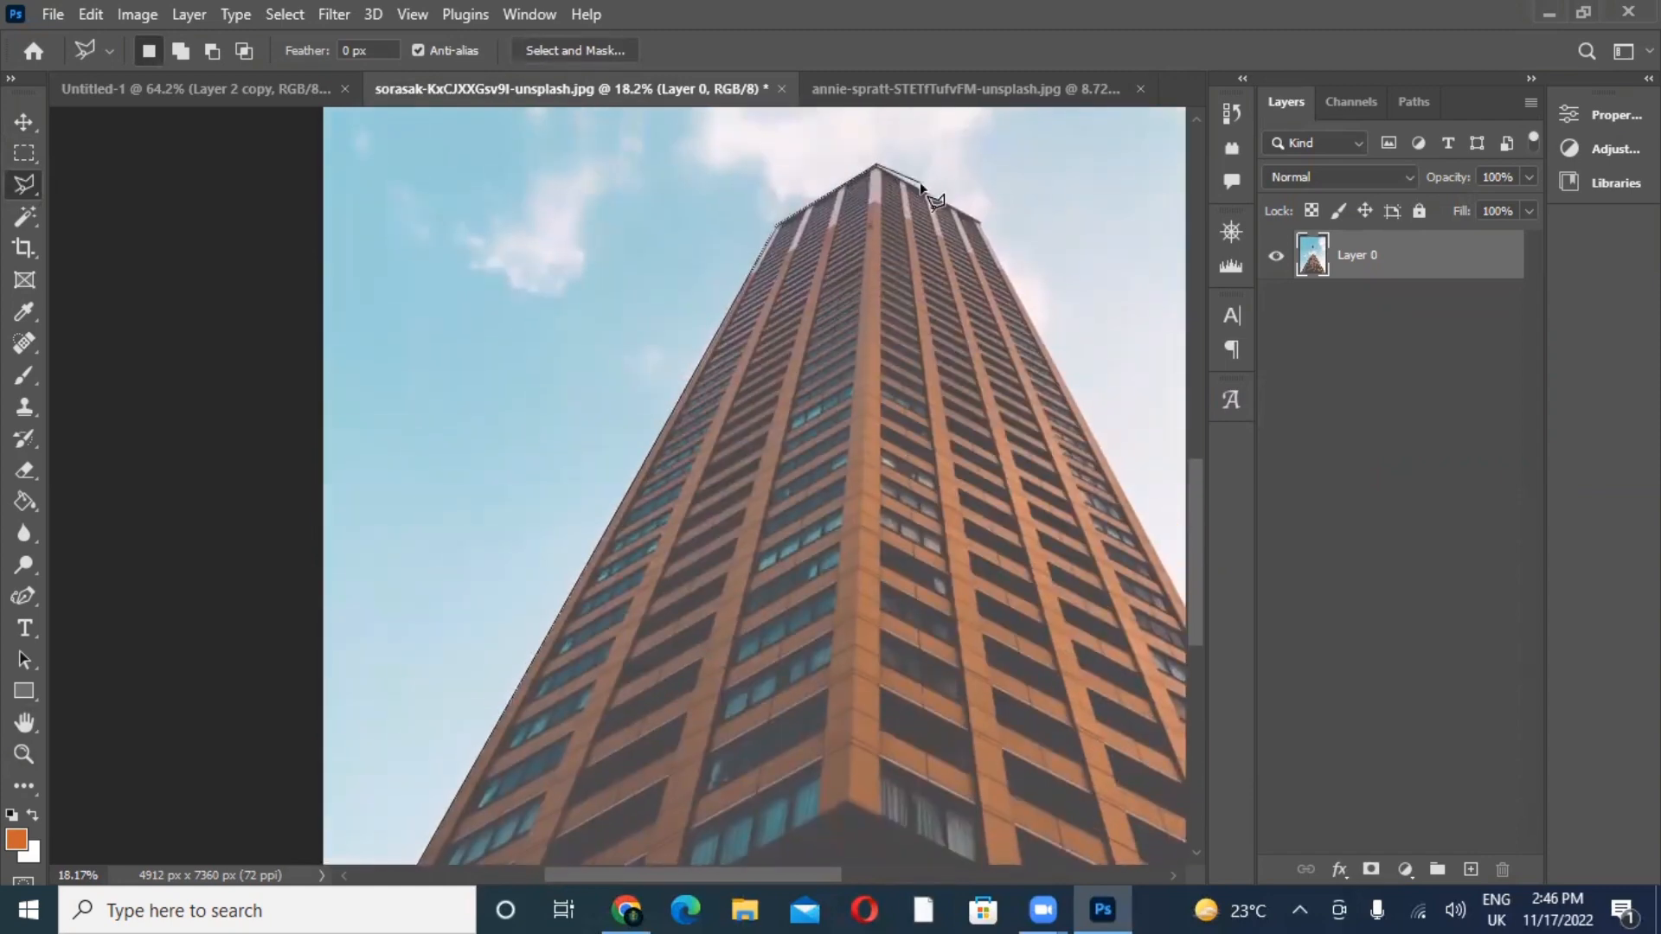
left_click(974, 217)
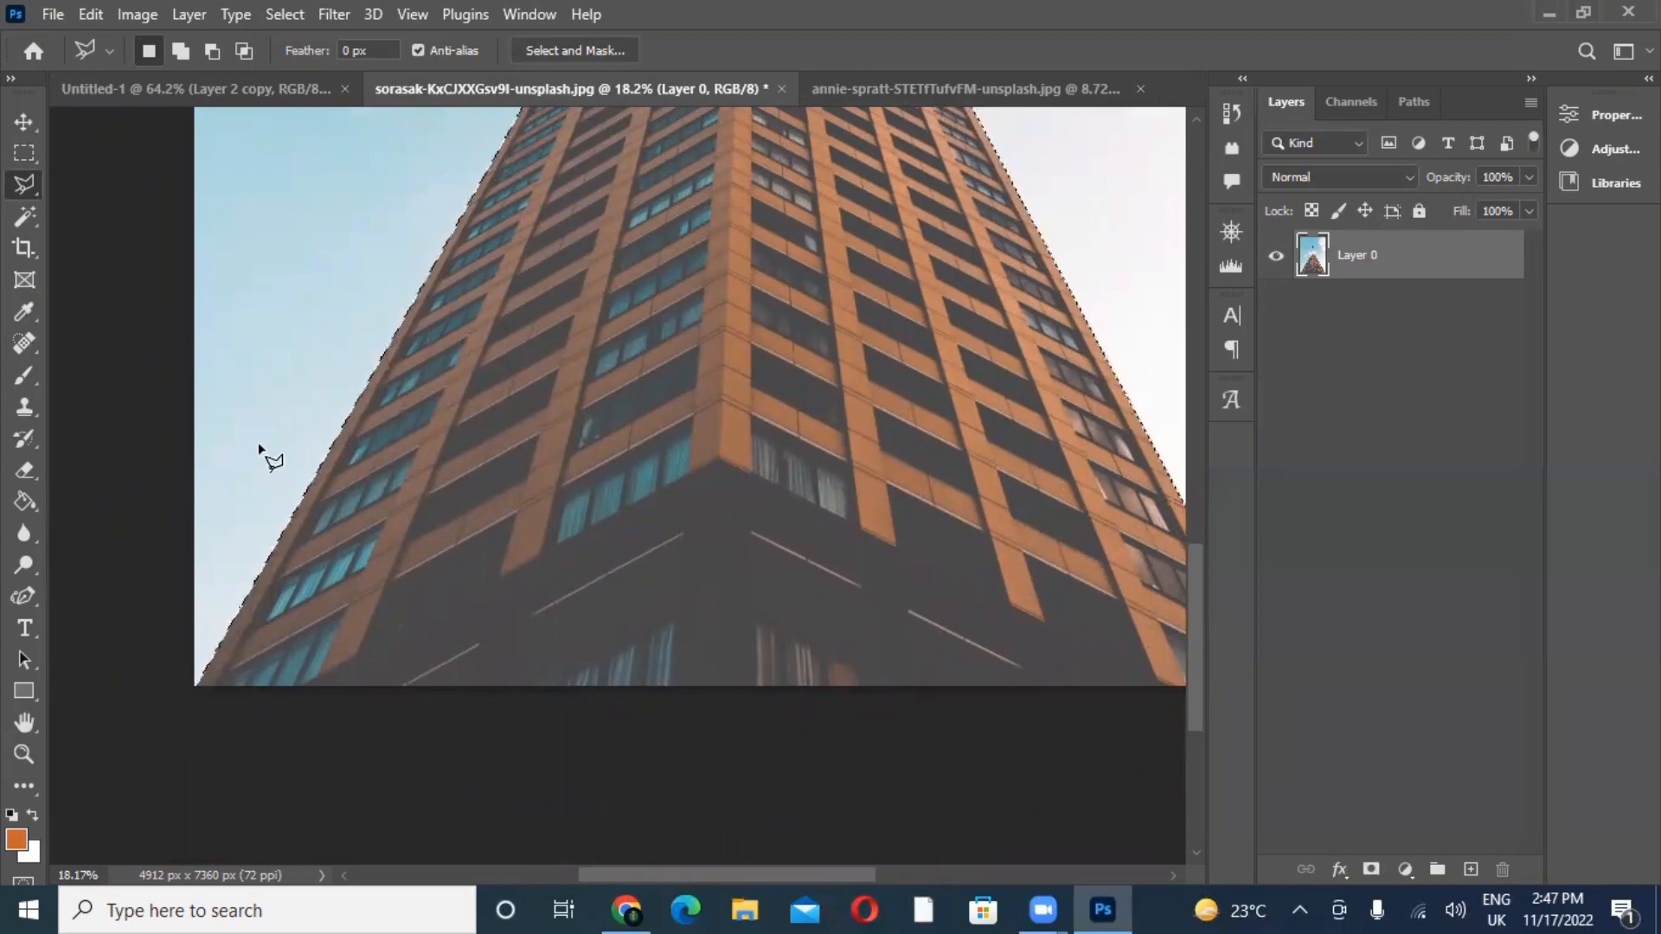
- Copy the selected skyscraper to a new layer and hide the original photo on Layer 0
left_click(15, 728)
left_click_drag(515, 459, 449, 649)
left_click_drag(149, 489, 139, 489)
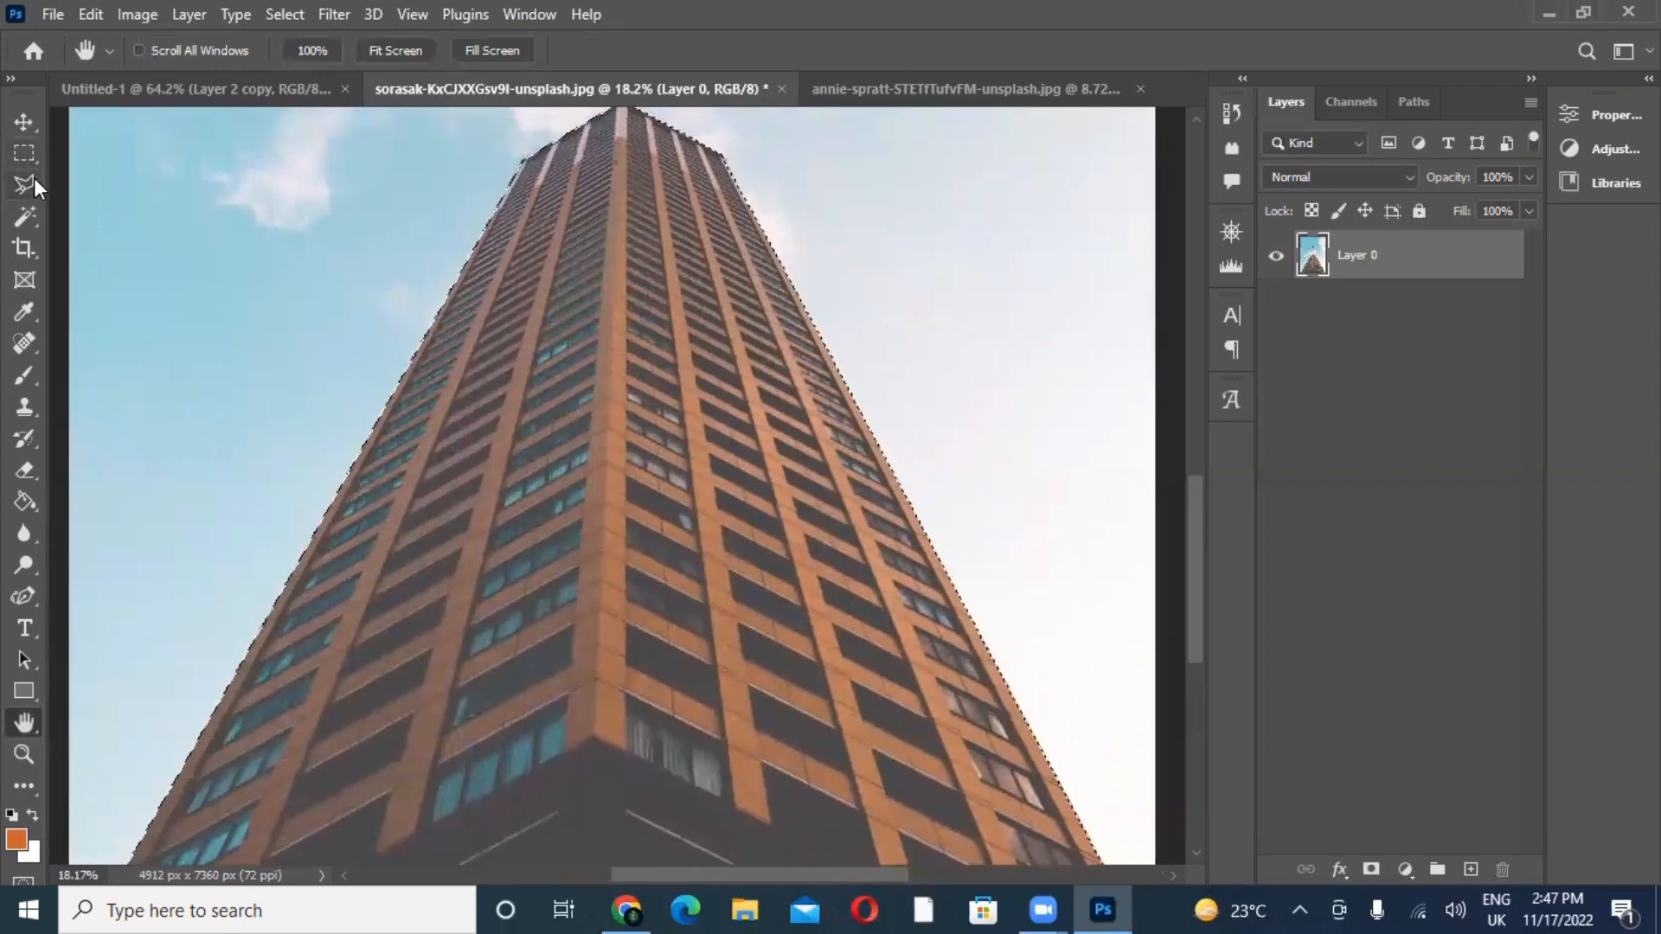
left_click(31, 183)
right_click(638, 418)
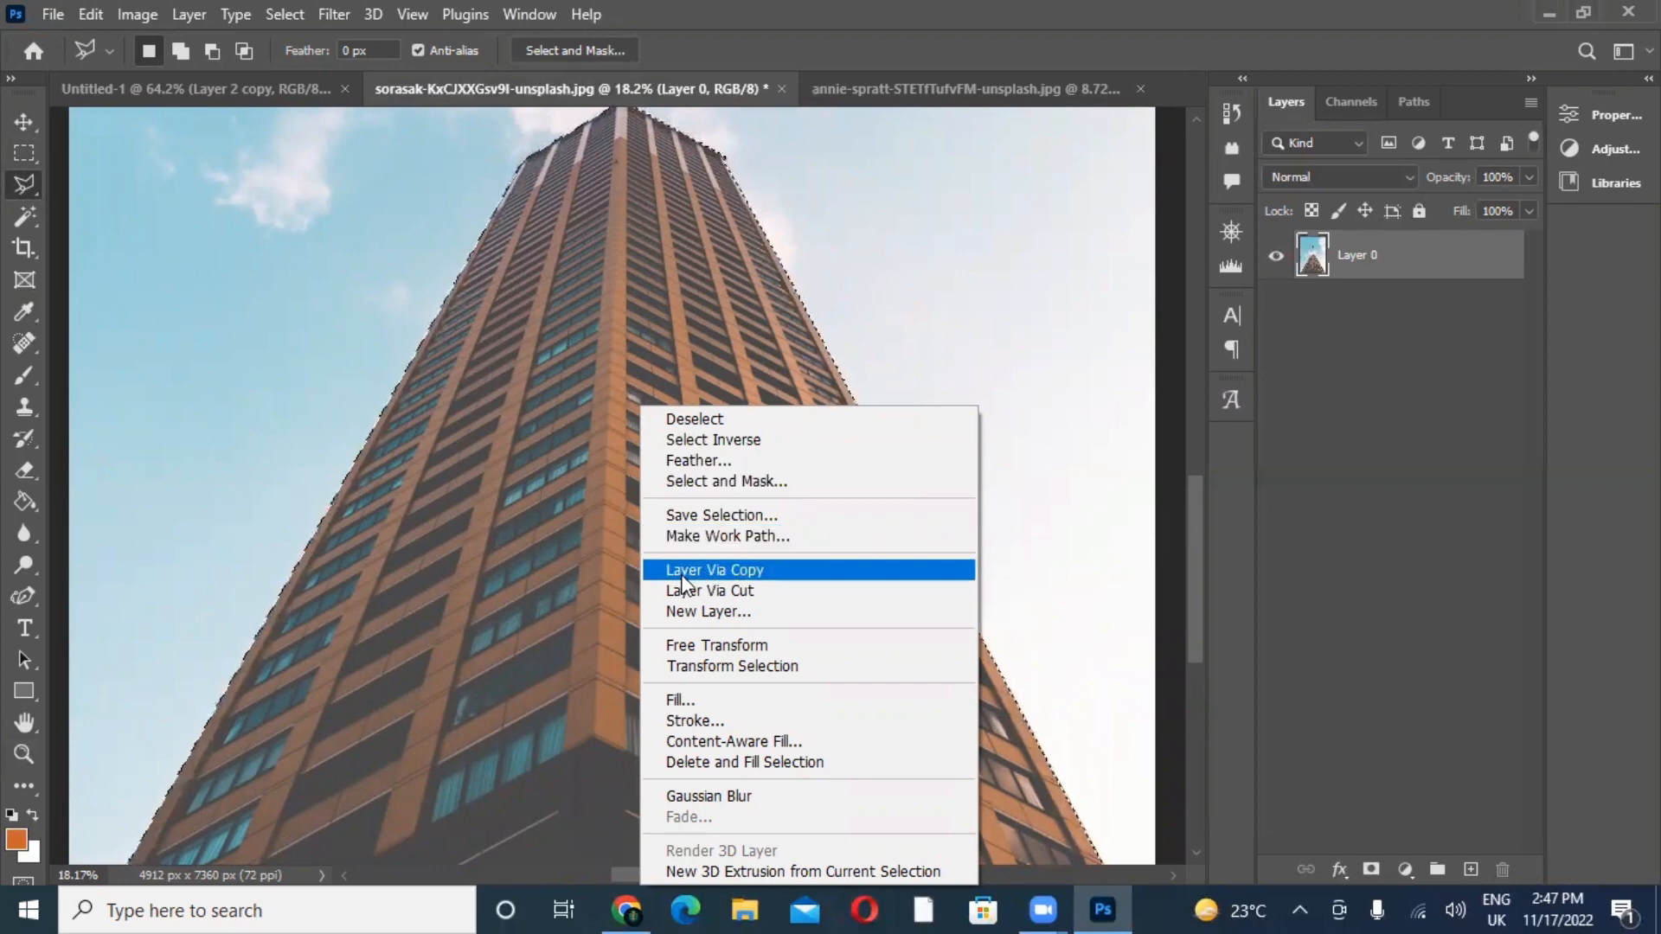
left_click(723, 574)
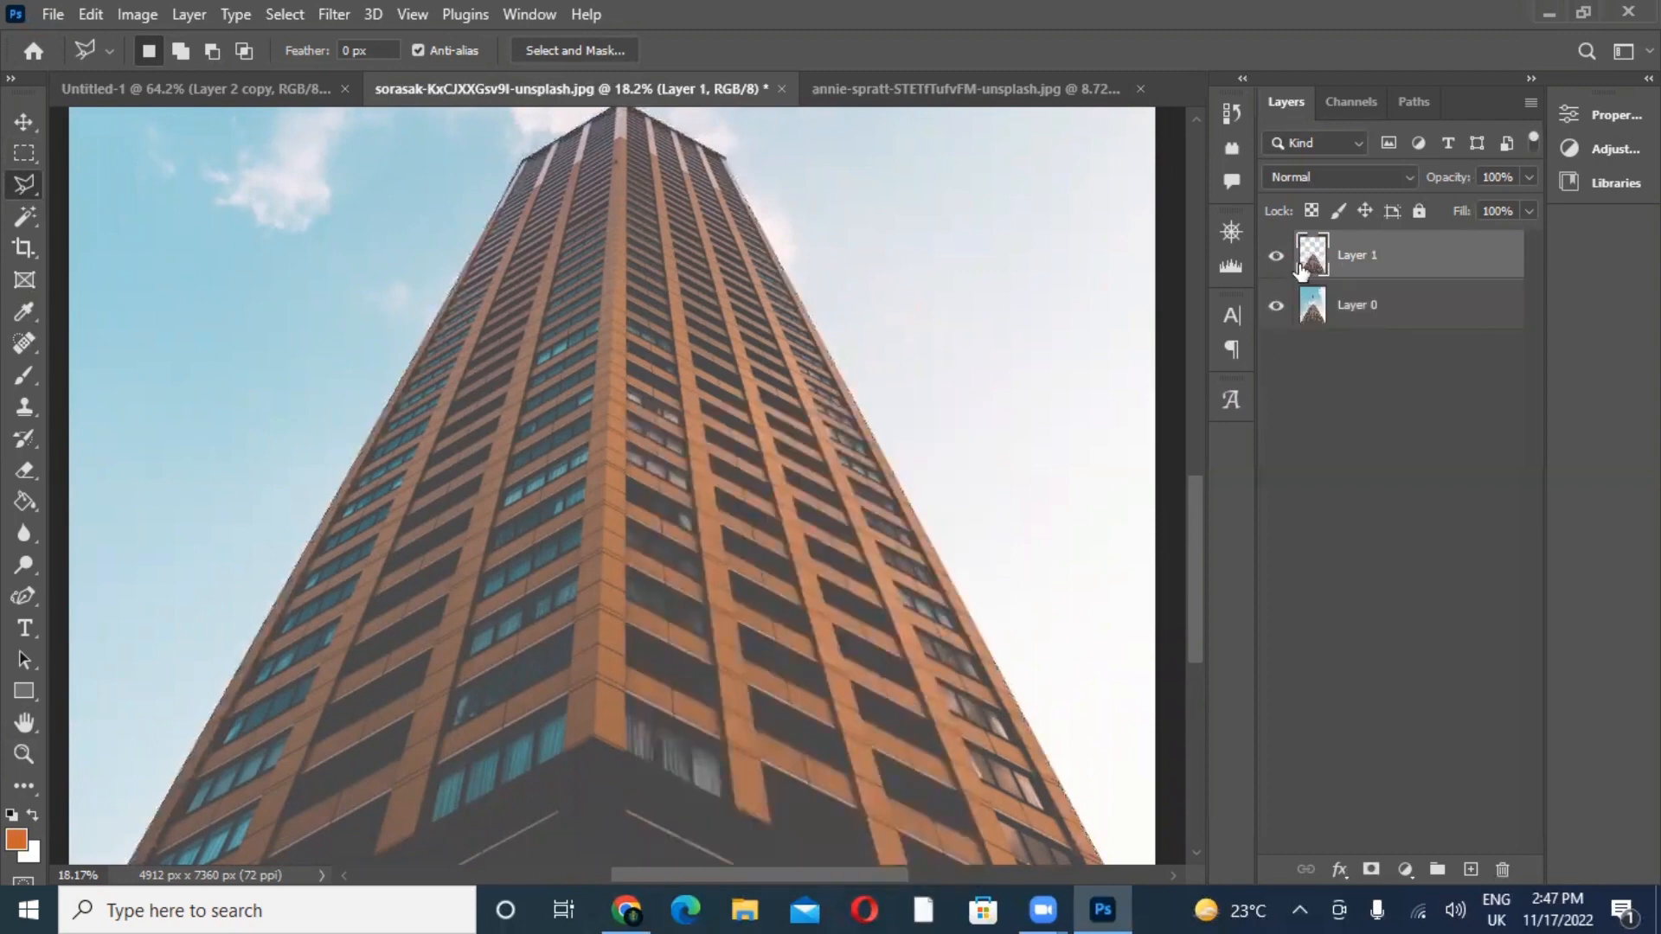
left_click(1277, 308)
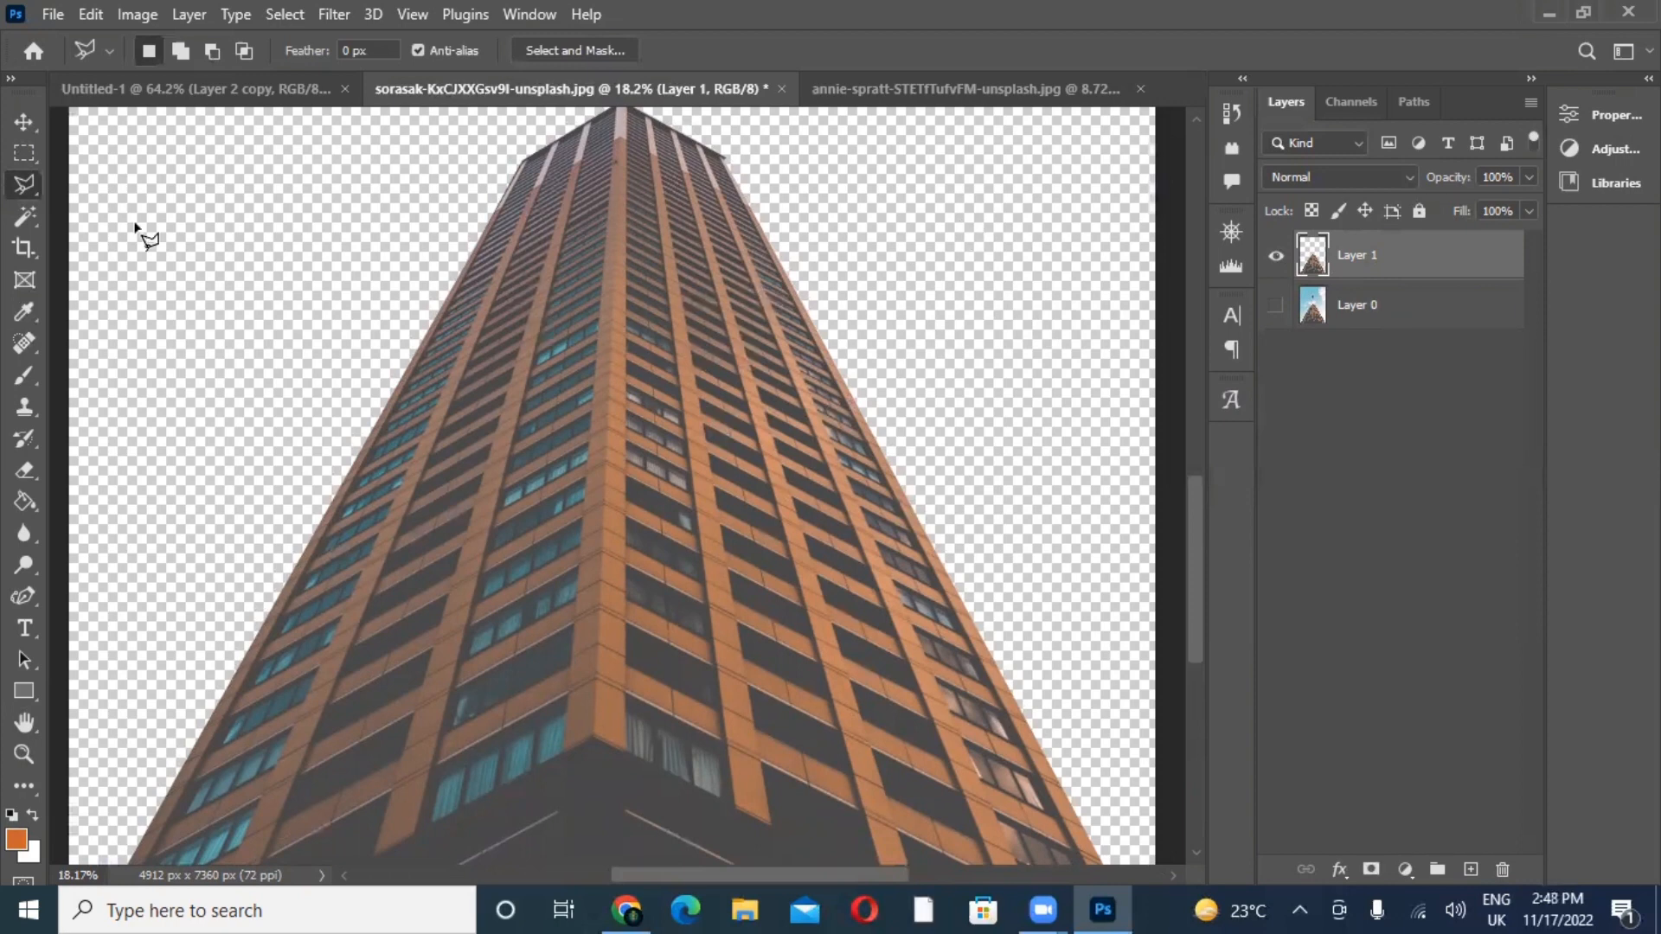
- Copy the skyscraper cutout from its Layer 1 into the Untitled-1 document with the Move tool
left_click(19, 756)
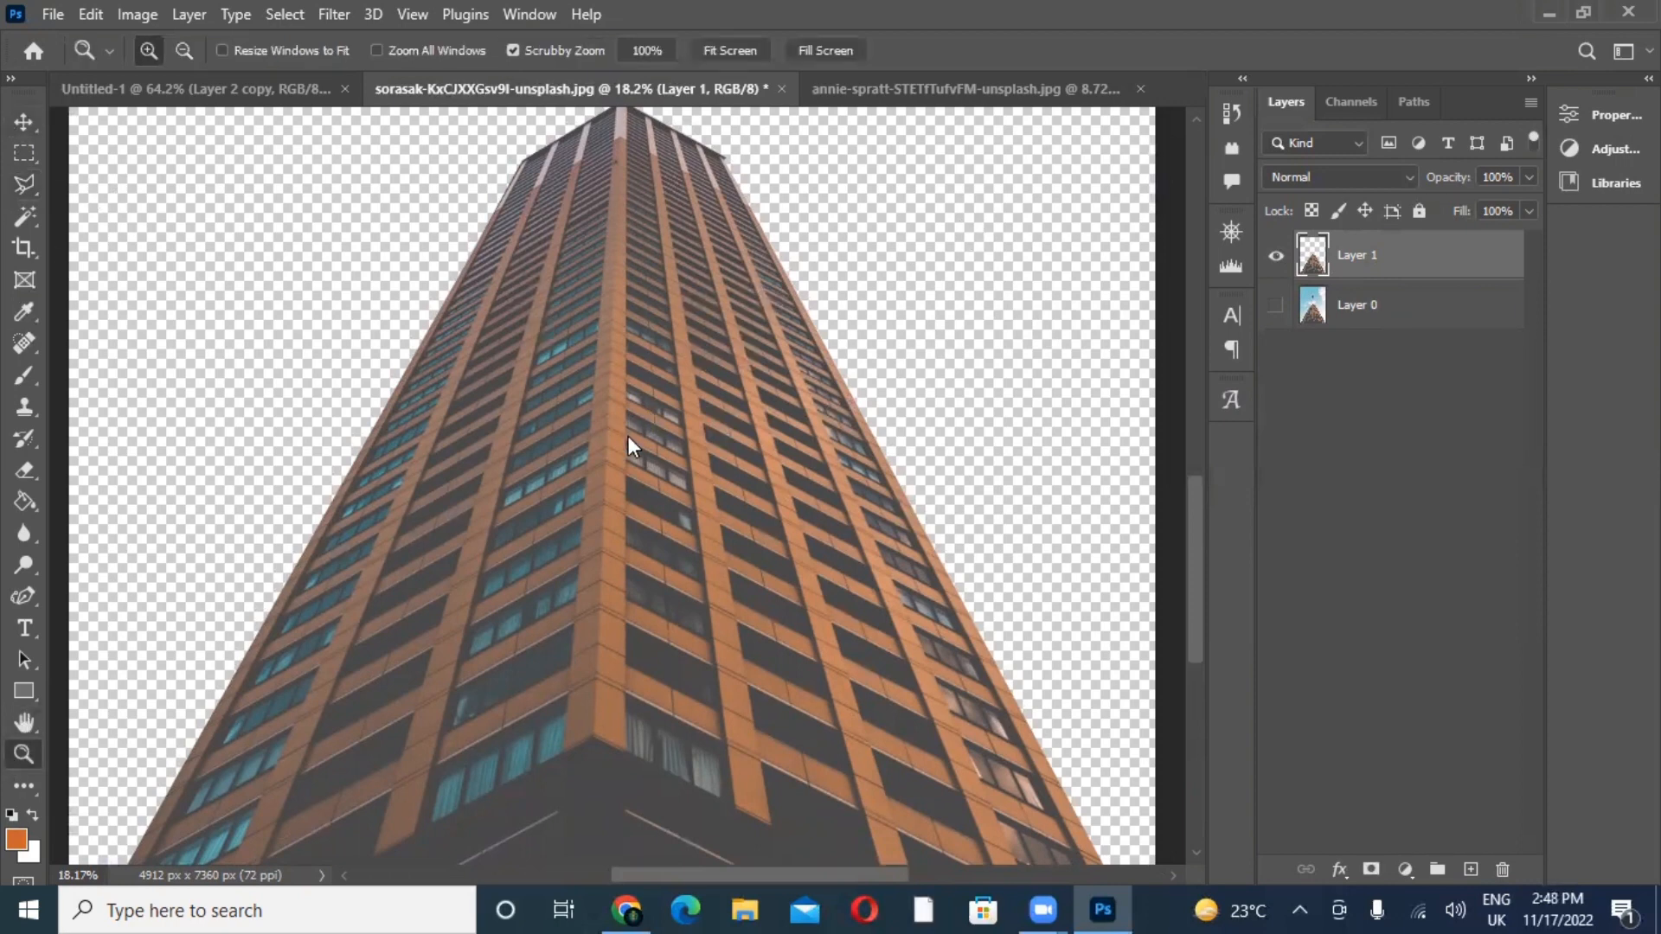
left_click_drag(628, 436, 301, 566)
left_click(19, 130)
left_click_drag(491, 532, 4, 768)
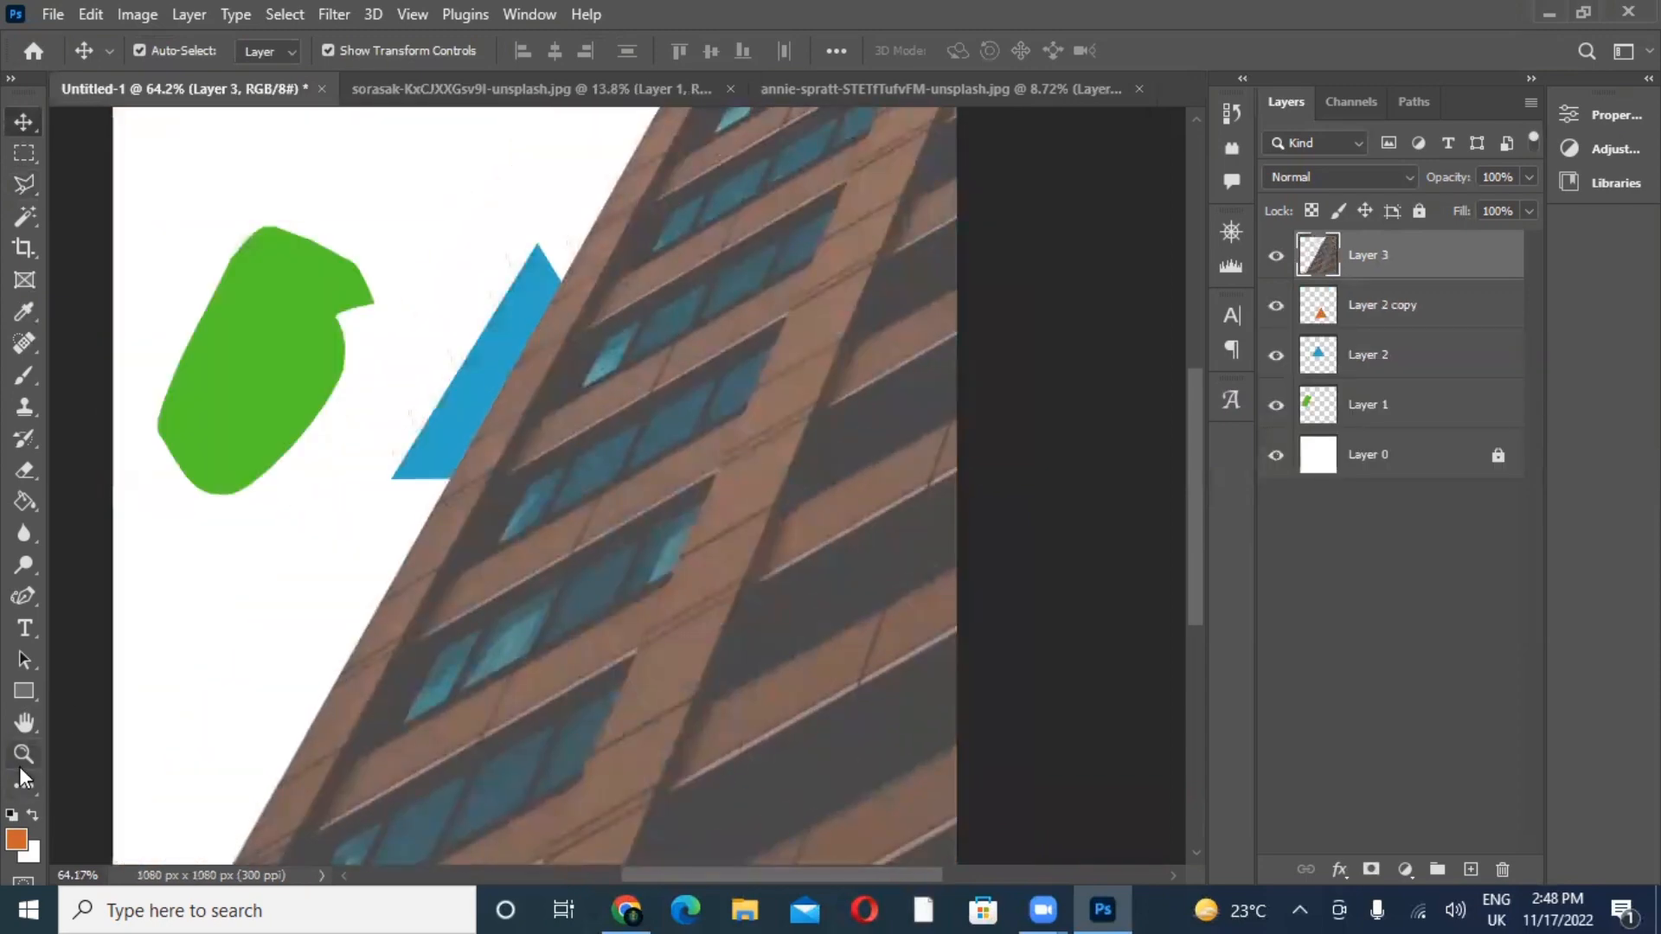
- Scale the pasted skyscraper down proportionally to about 8.3% and place it near the canvas's lower-left corner
left_click(23, 754)
left_click_drag(692, 485, 541, 592)
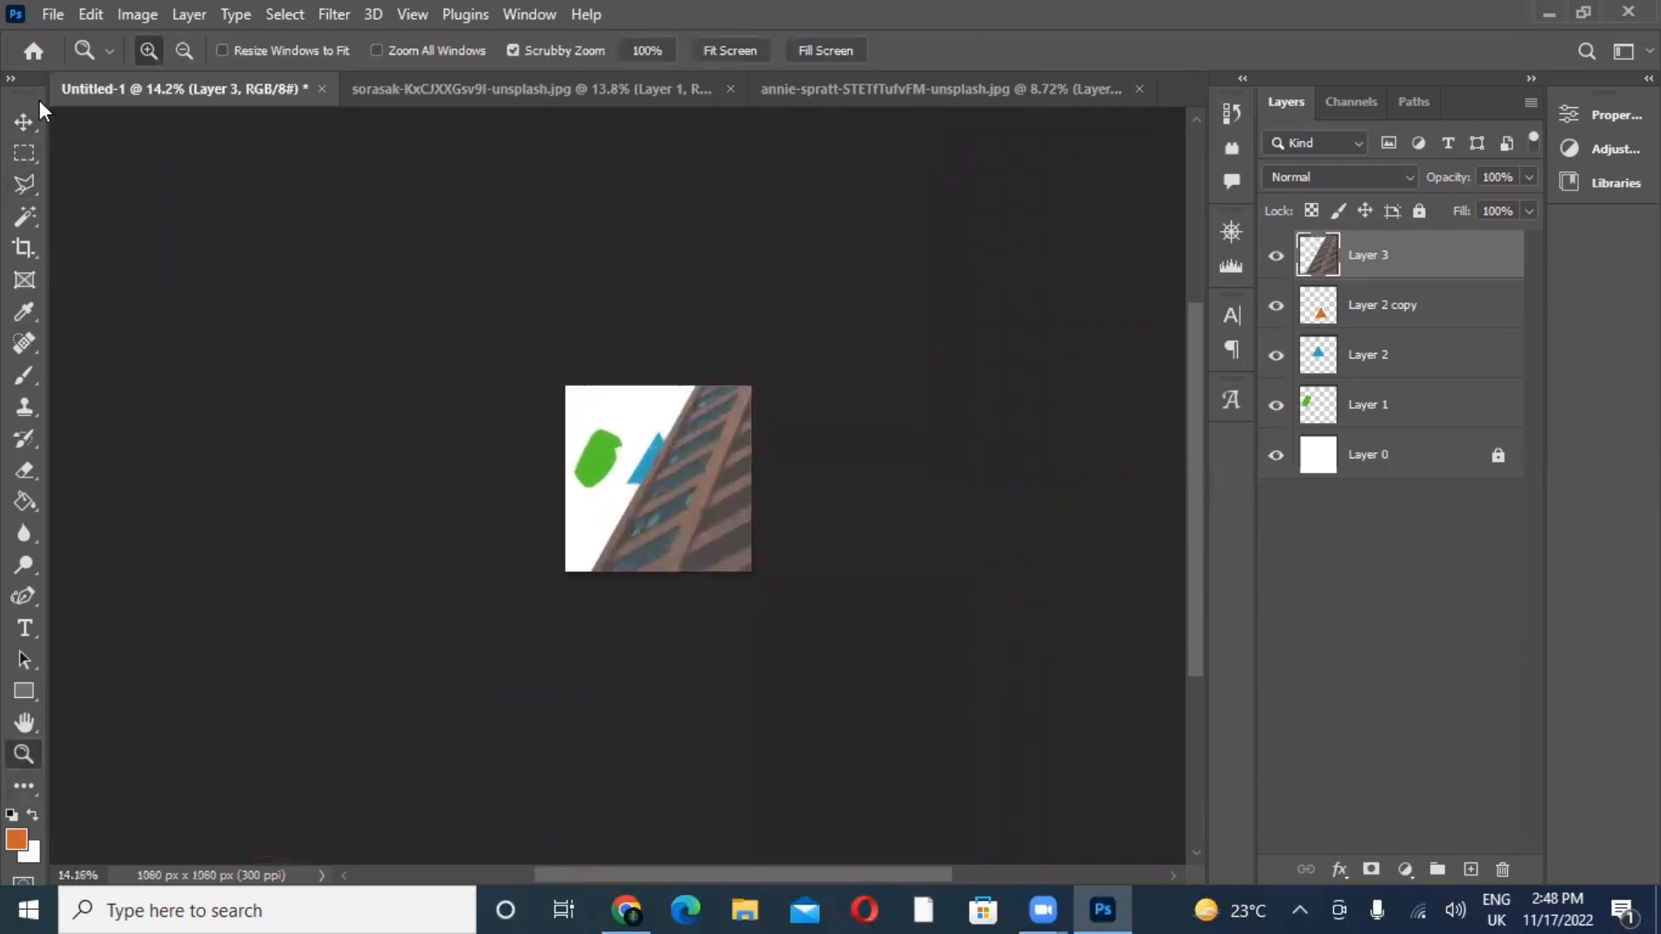
left_click(34, 122)
left_click_drag(481, 418, 789, 420)
left_click_drag(846, 538, 598, 523)
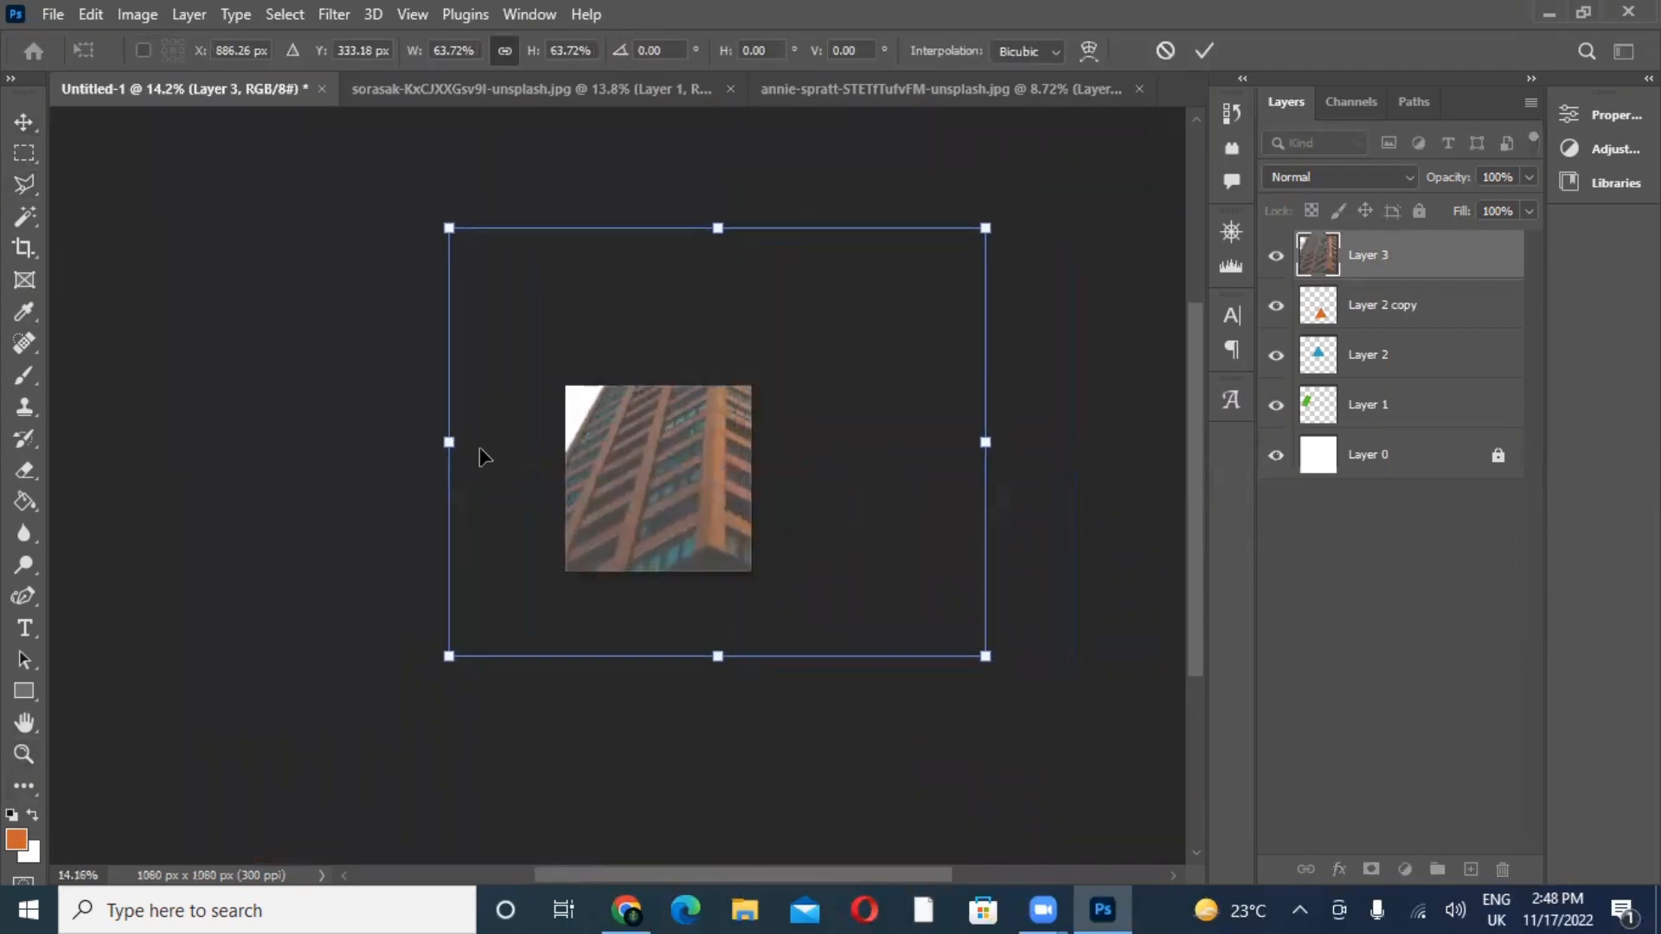
left_click_drag(447, 443, 715, 442)
left_click_drag(737, 543, 530, 548)
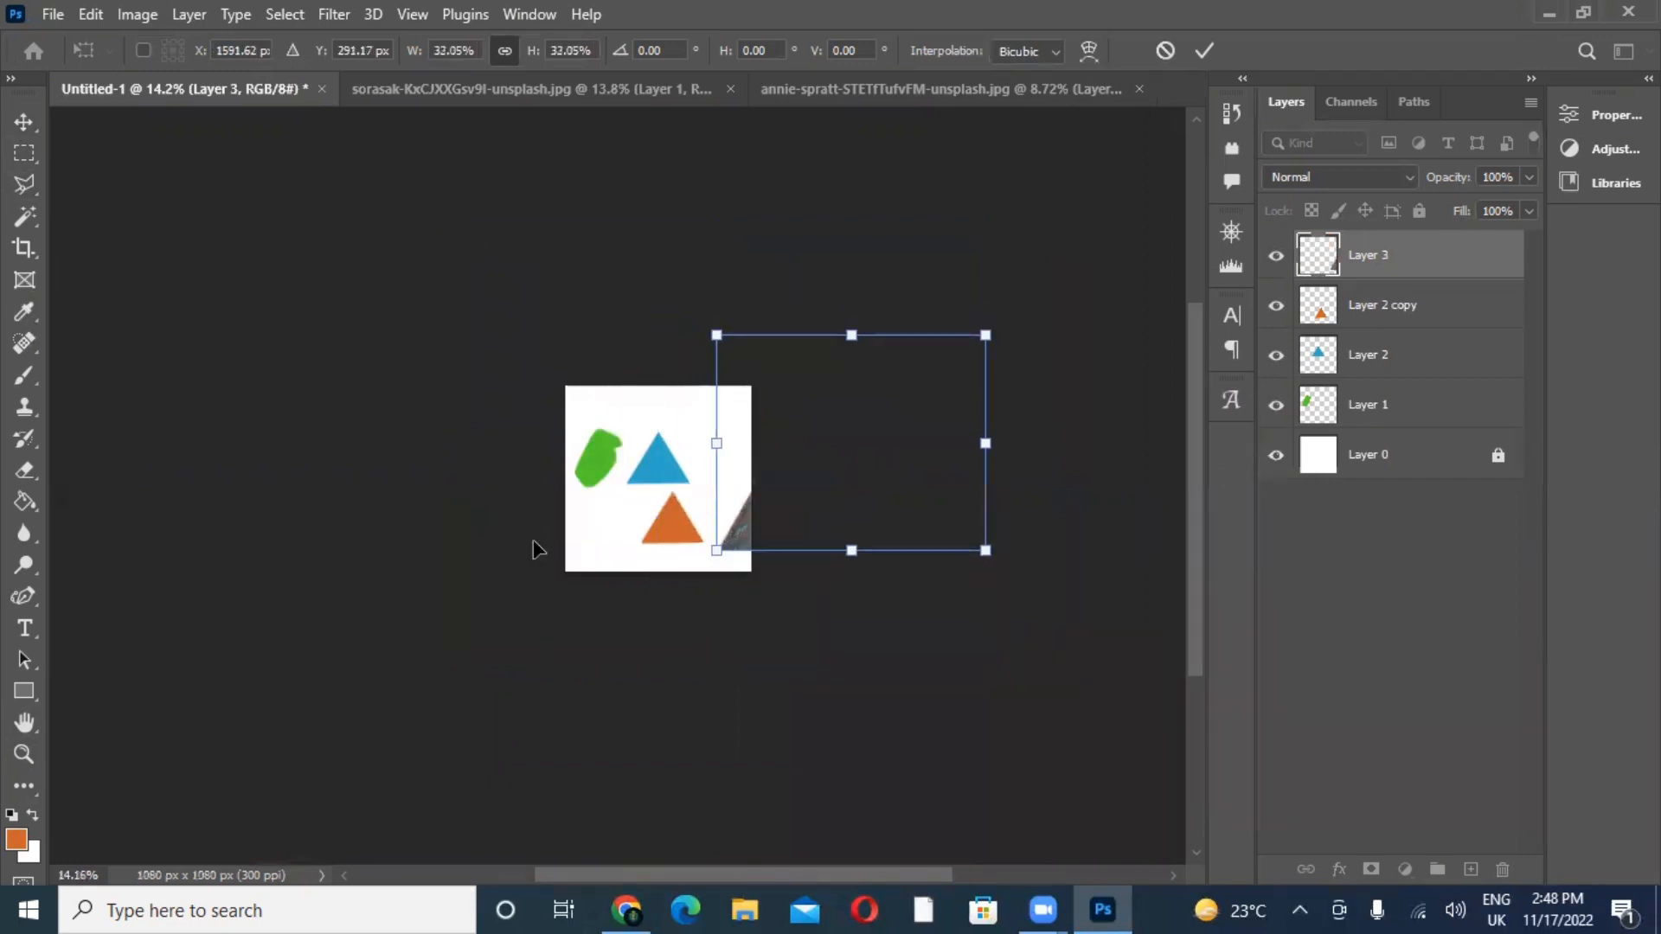
left_click_drag(509, 427, 598, 532)
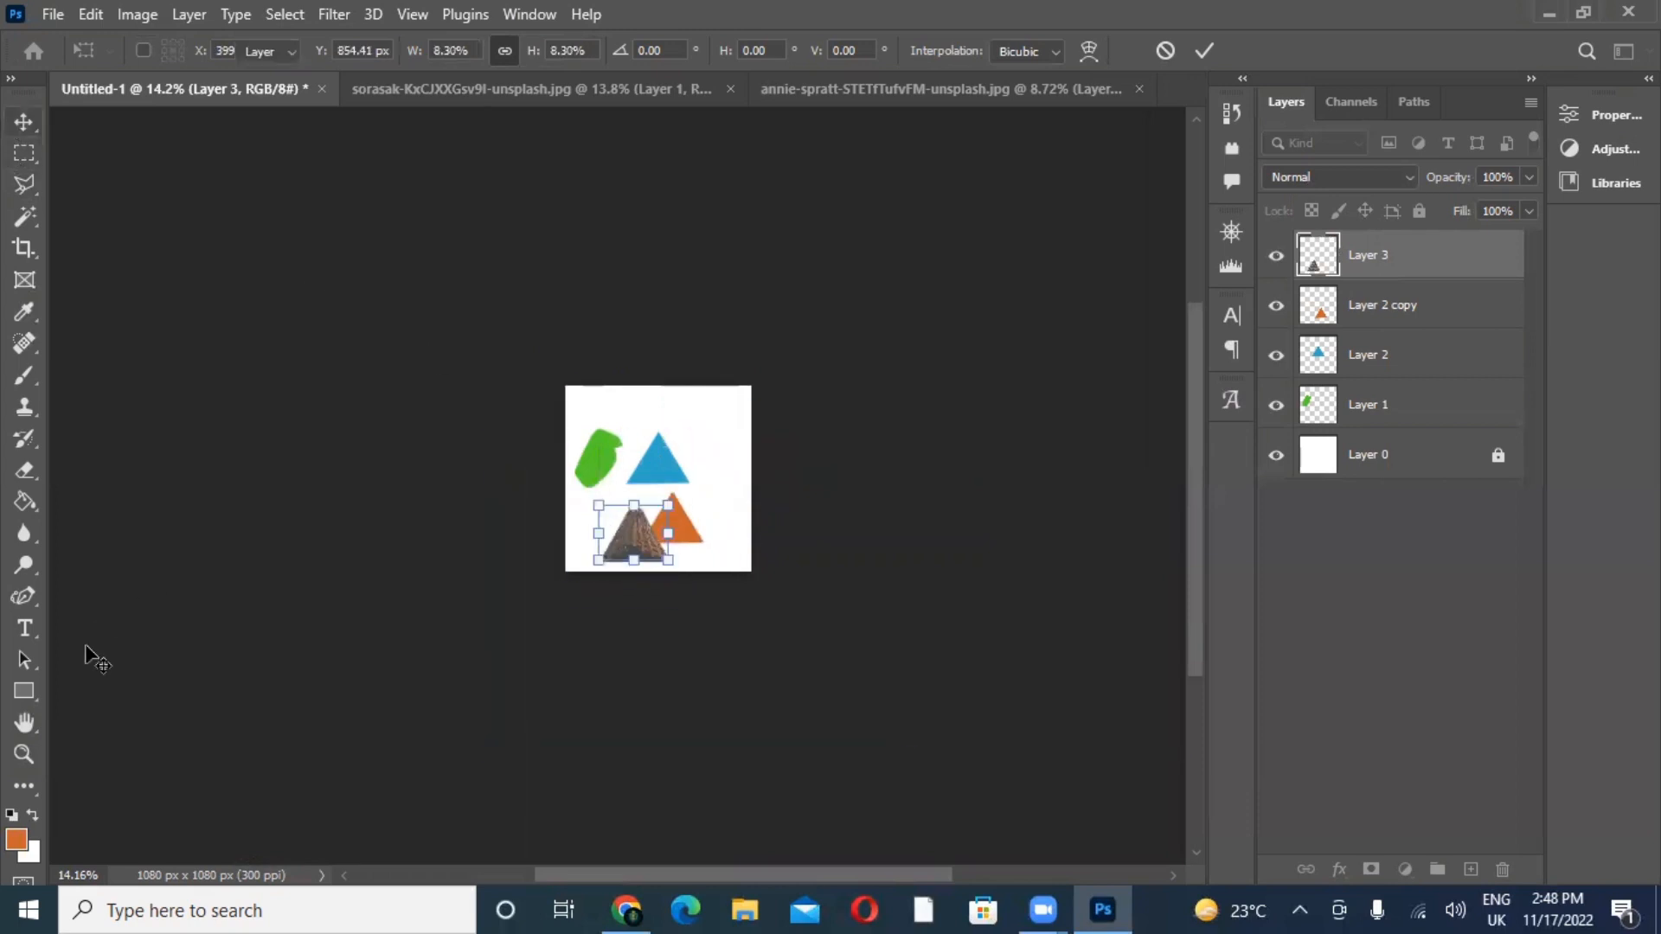
key("Return")
- Move the orange triangle to the canvas's upper right, then nudge the blue triangle left and the skyscraper slightly down
left_click(25, 754)
left_click_drag(590, 577, 780, 411)
left_click(24, 722)
left_click_drag(430, 504, 431, 733)
left_click(24, 121)
left_click_drag(787, 629, 1000, 252)
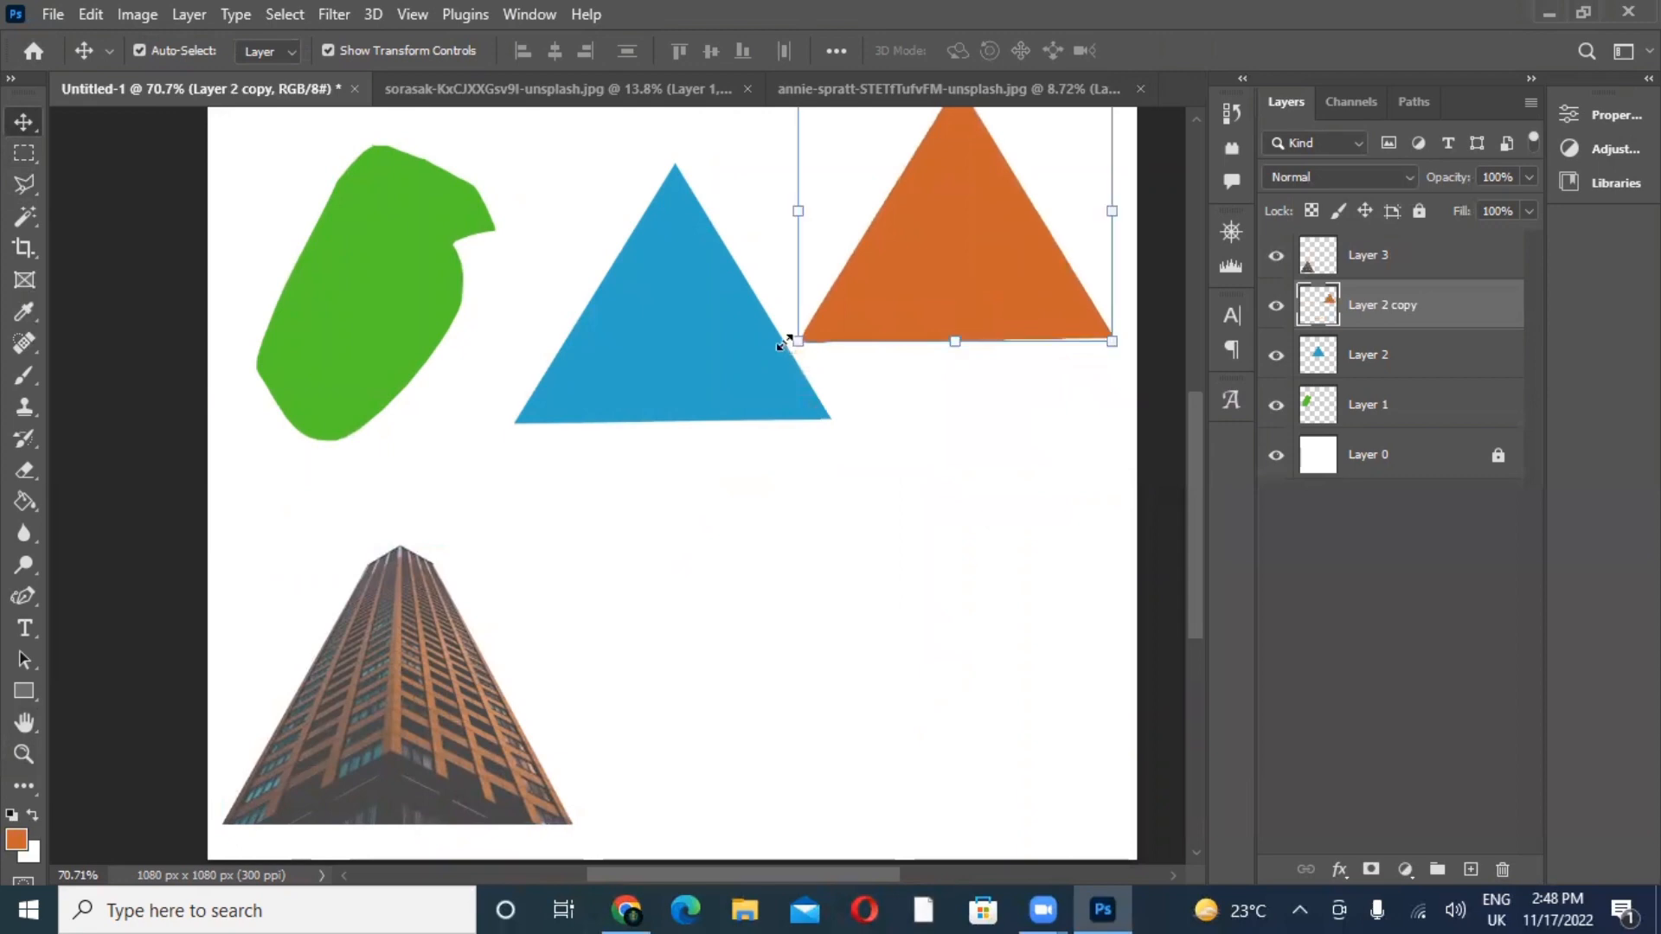
left_click_drag(713, 353, 700, 357)
left_click_drag(417, 649, 422, 667)
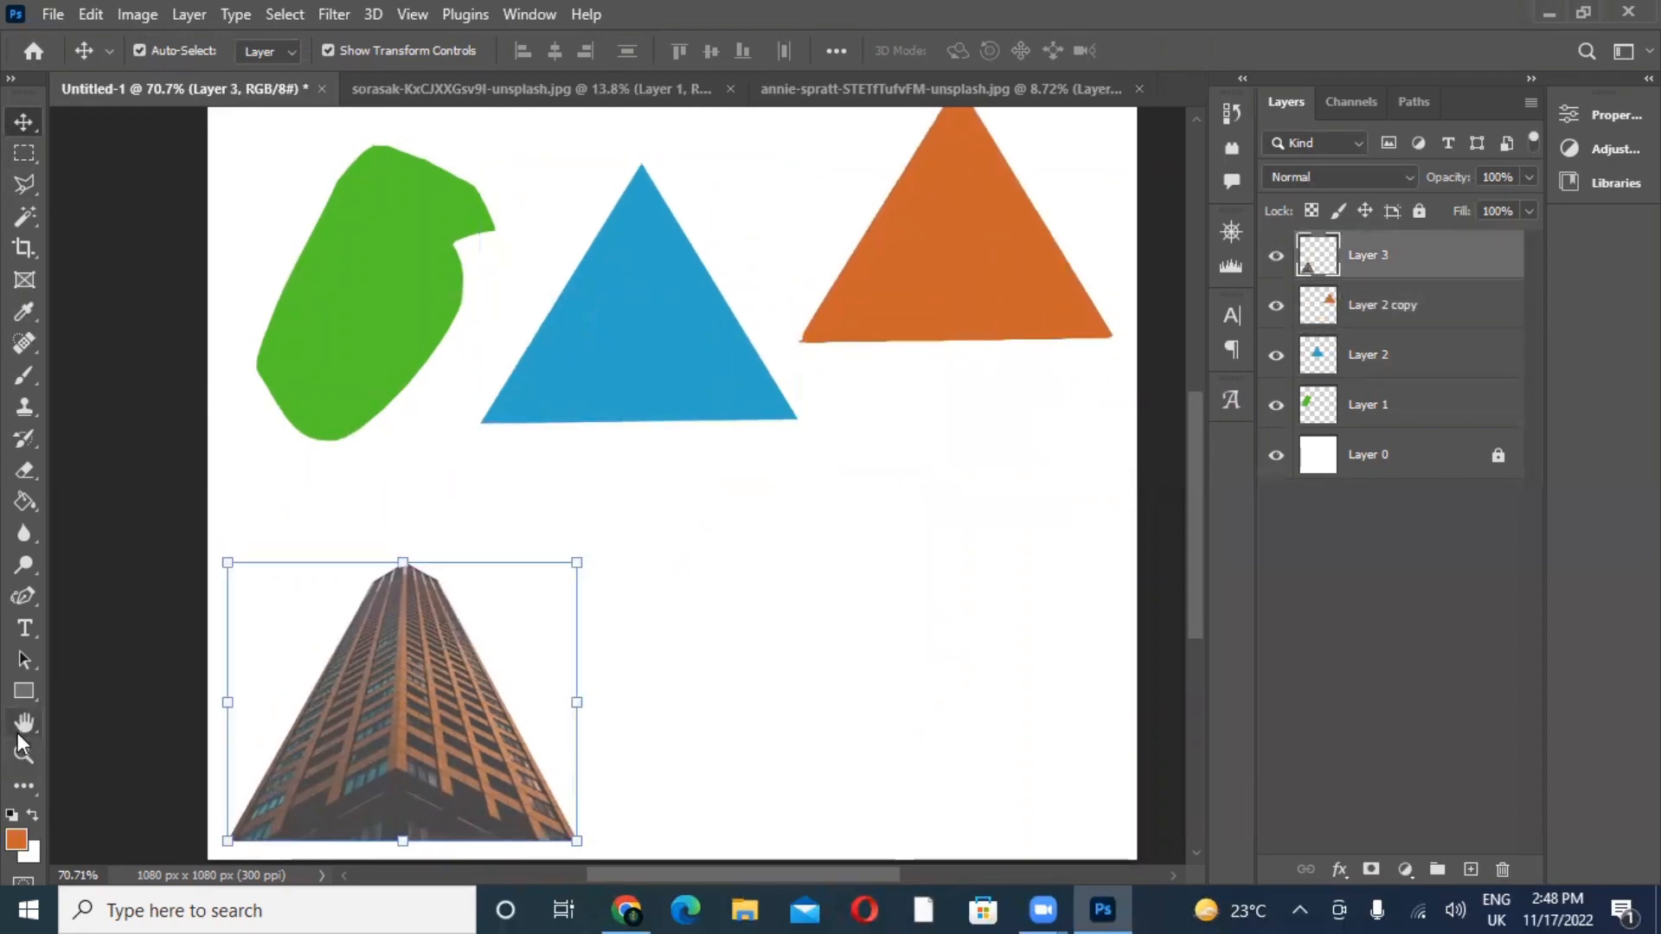
left_click(17, 730)
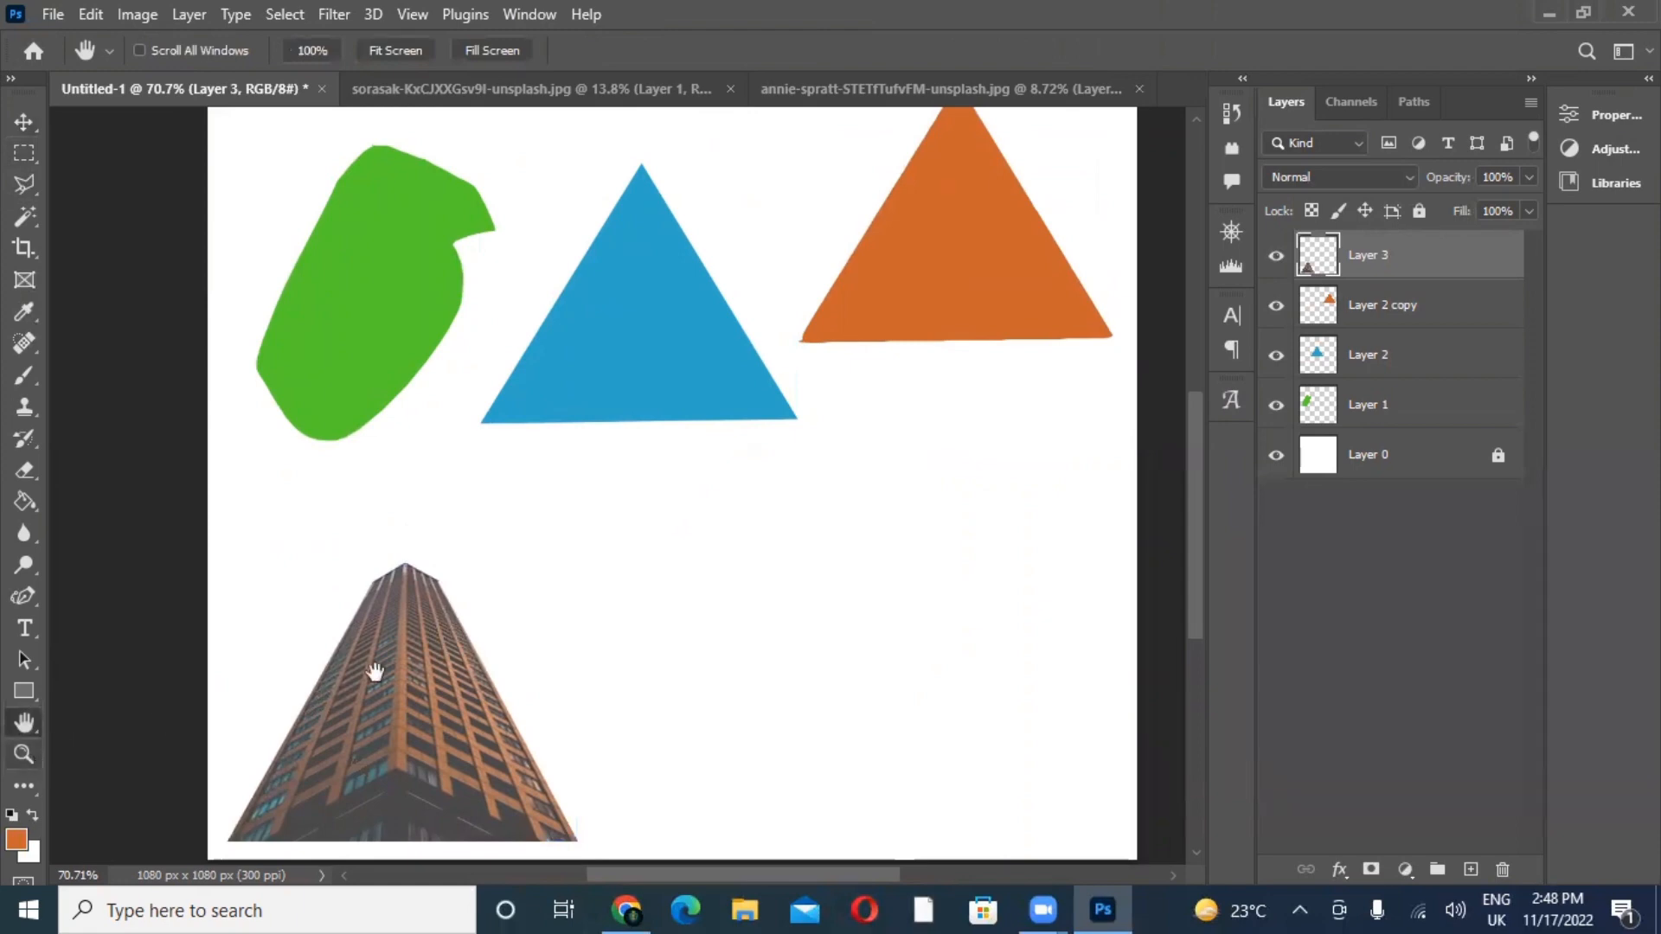
left_click_drag(374, 672, 297, 672)
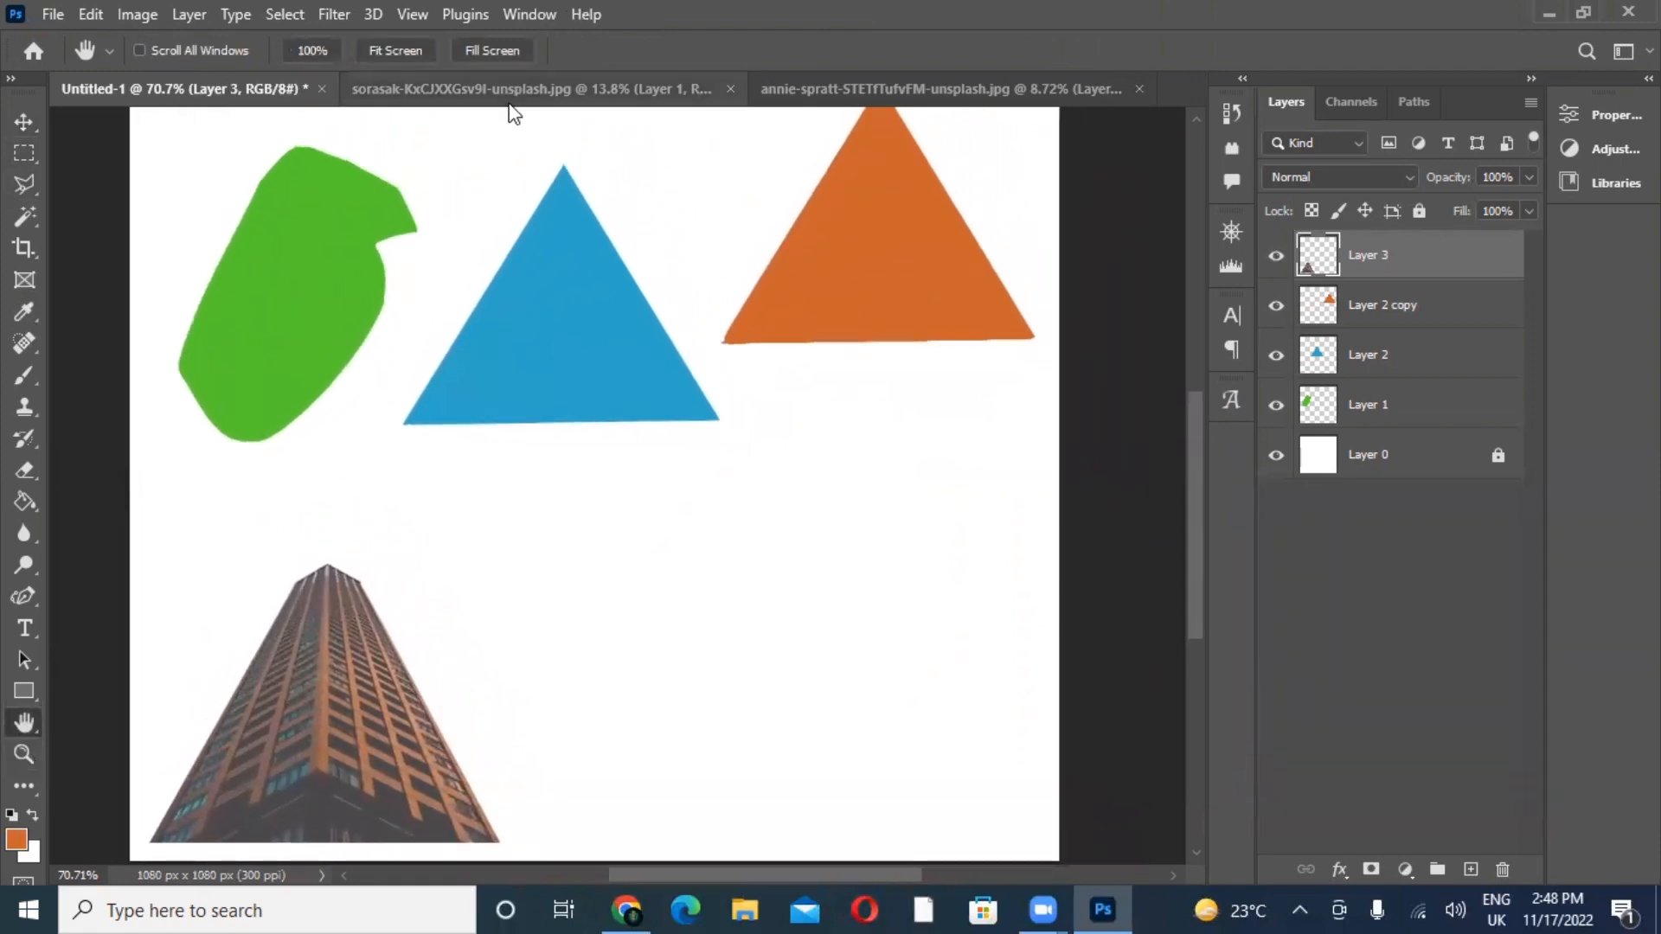
left_click(511, 96)
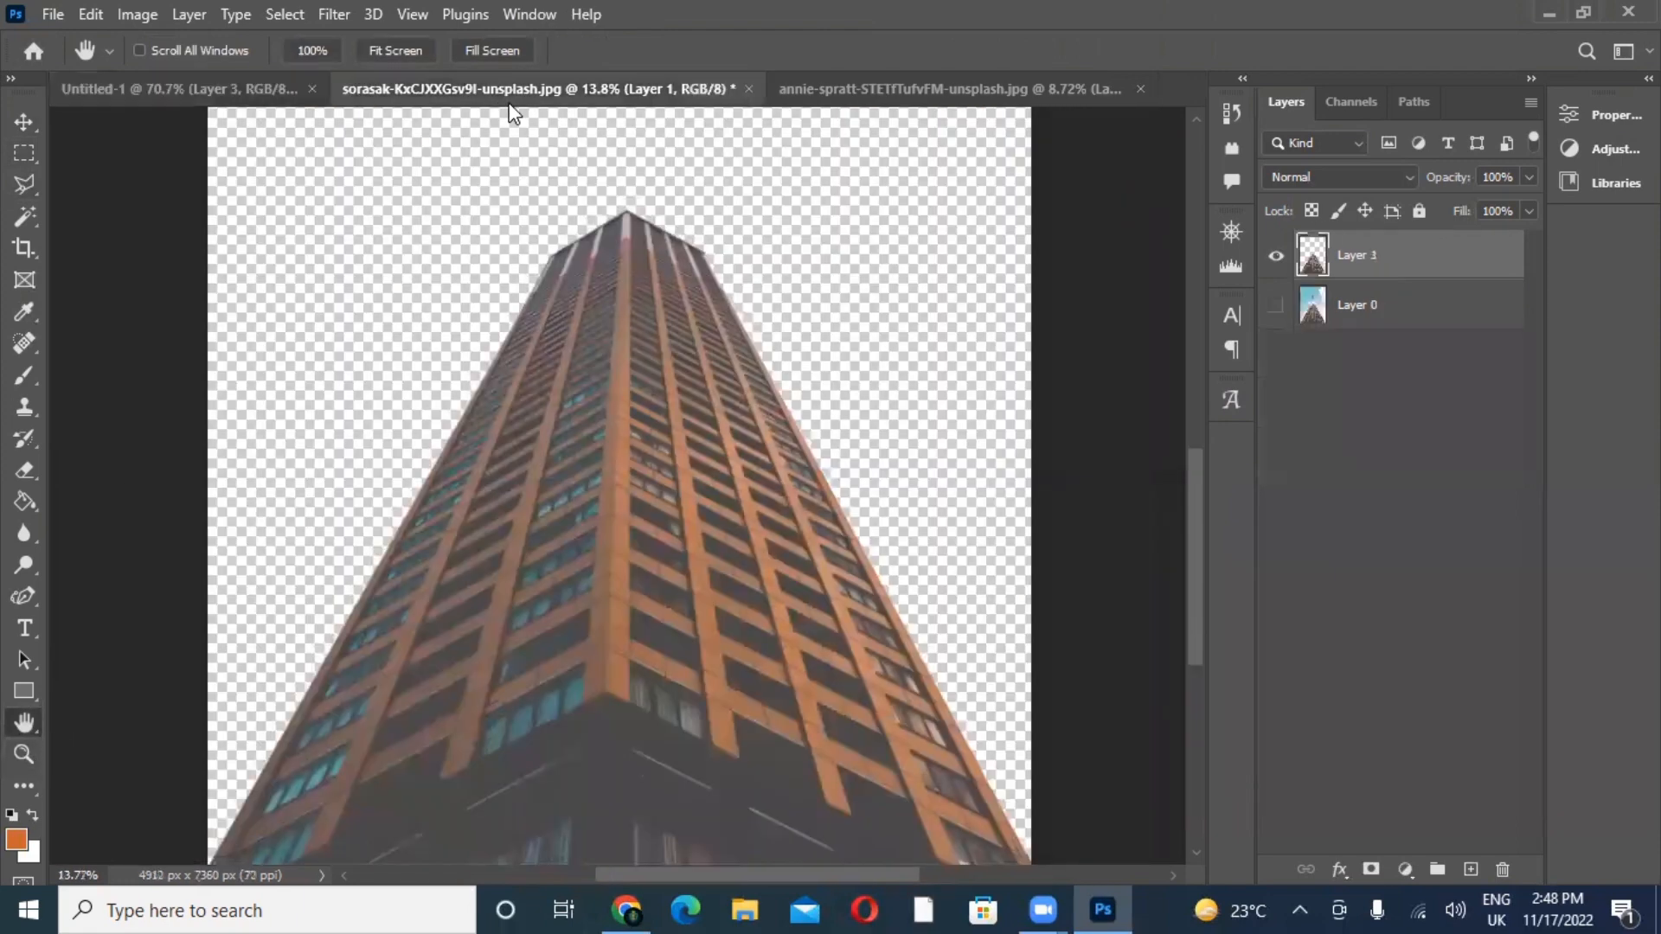
left_click(29, 192)
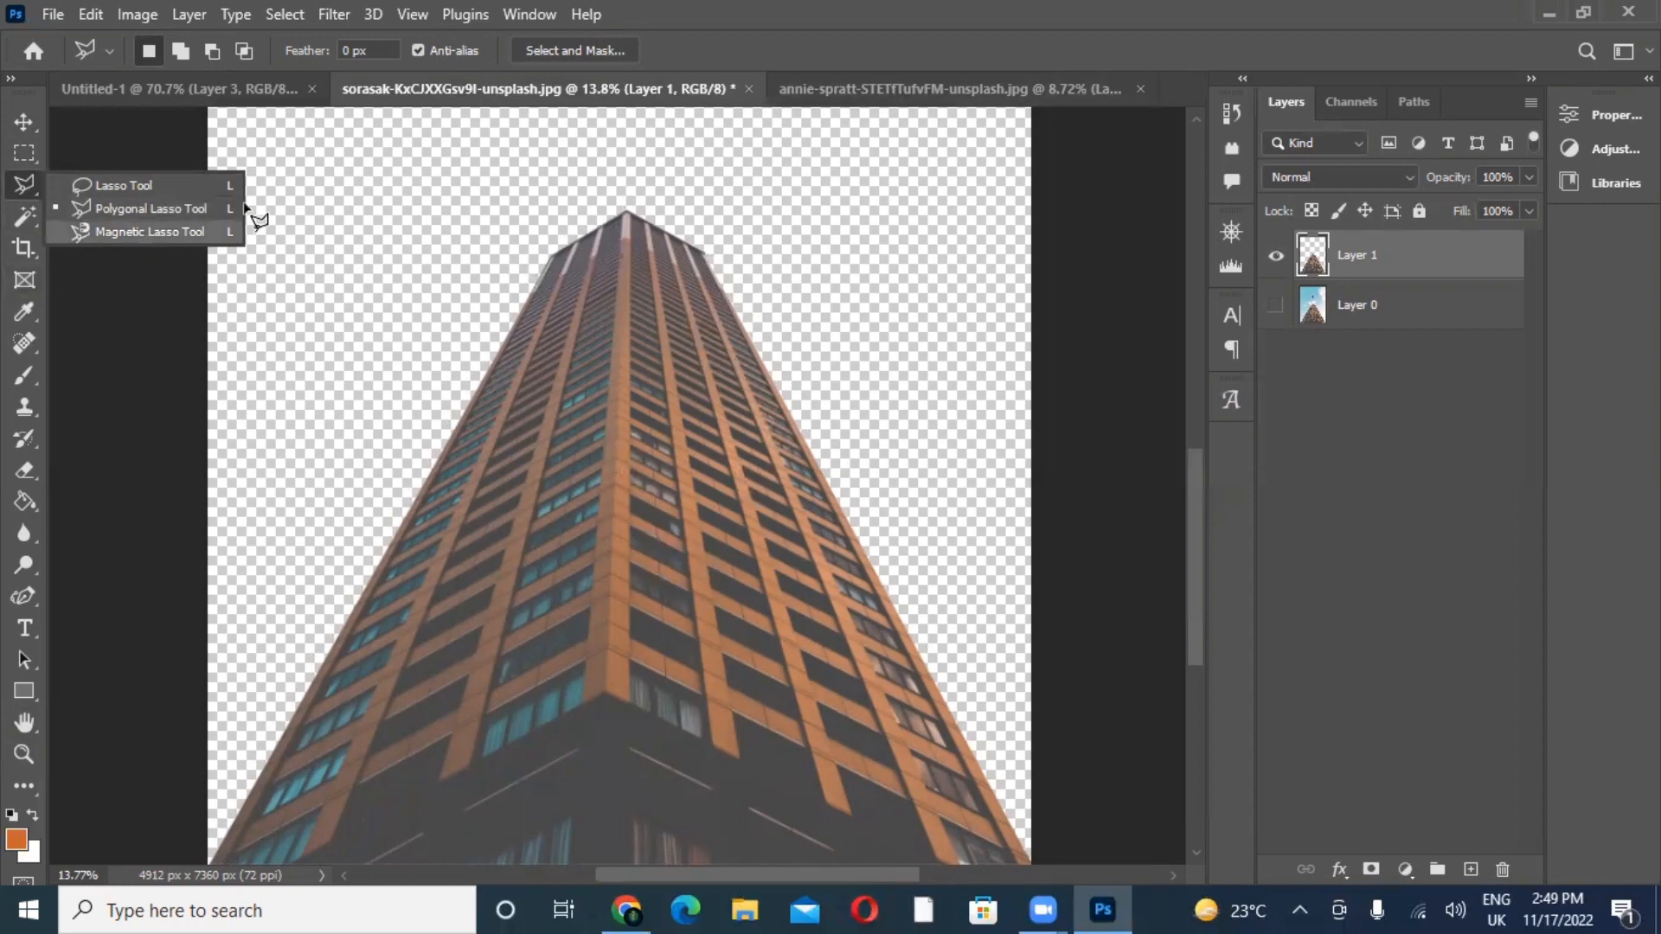
- Switch to the leaf photo document and demonstrate locking and unlocking its Layer 0
left_click(934, 92)
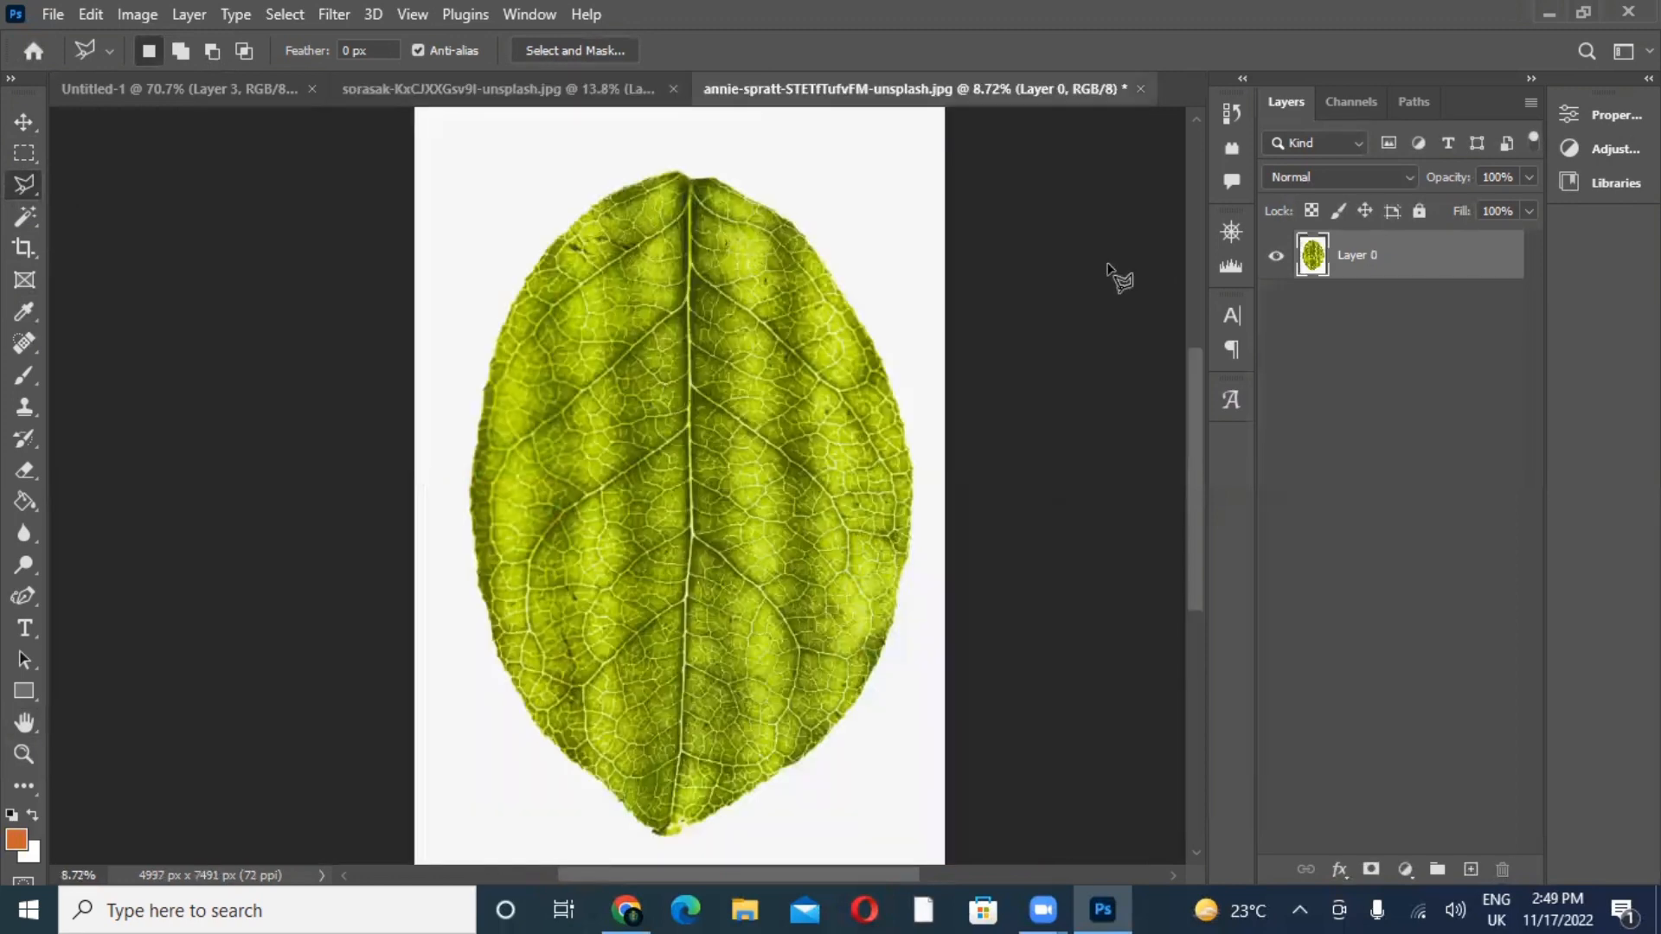
left_click(1419, 211)
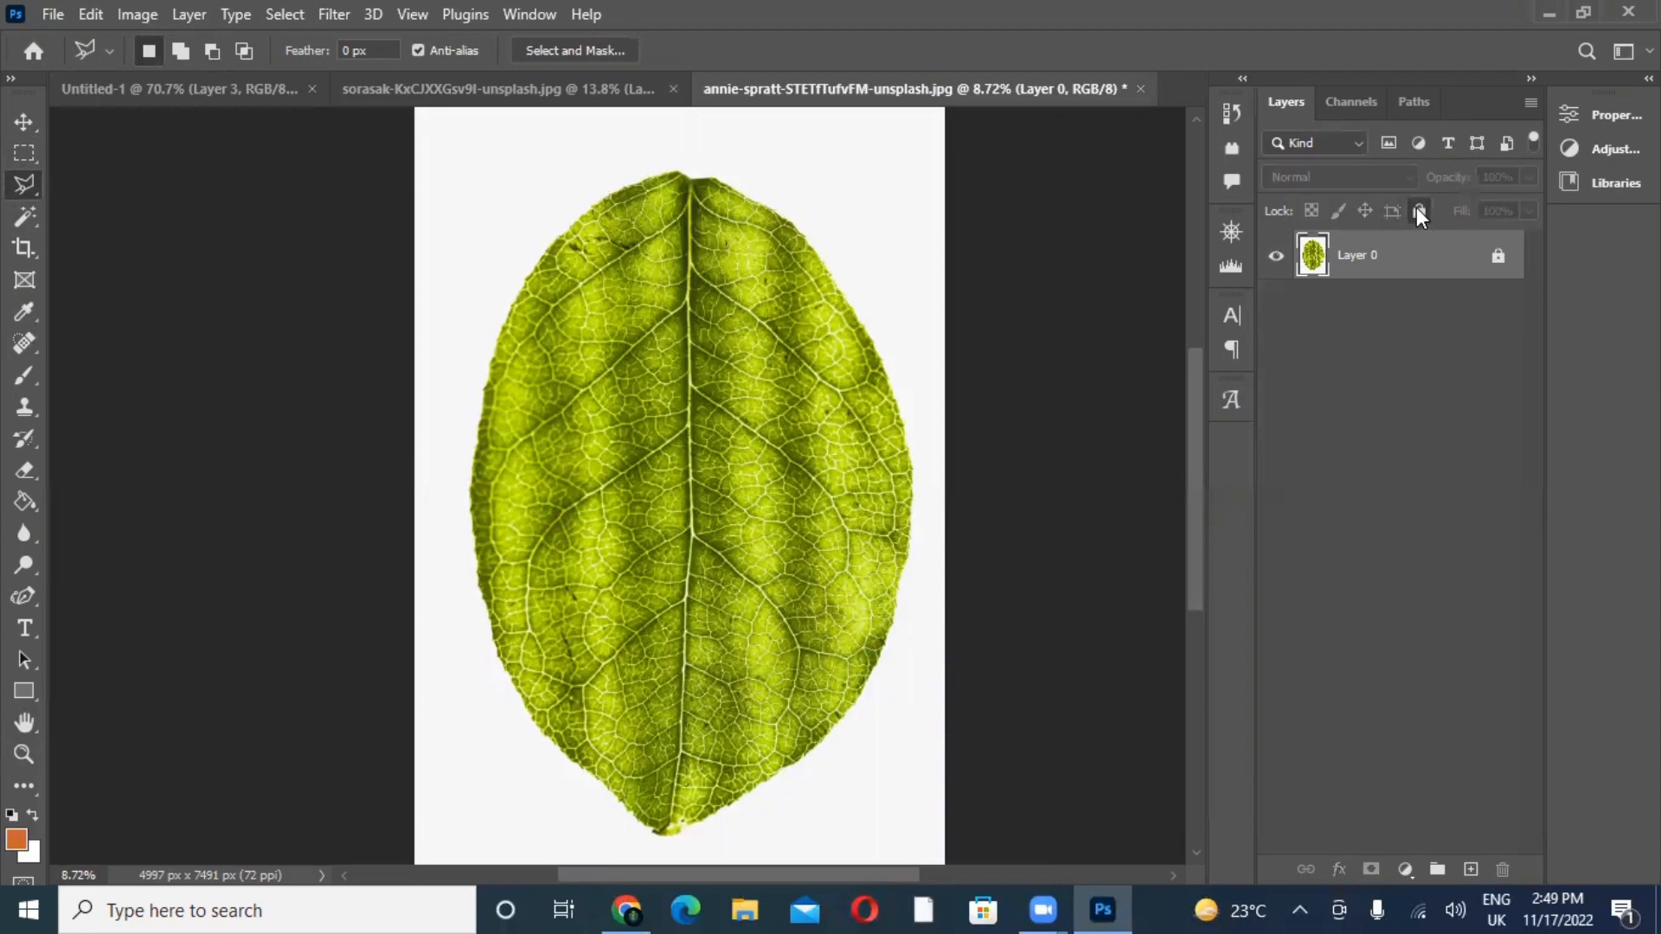
left_click(1492, 265)
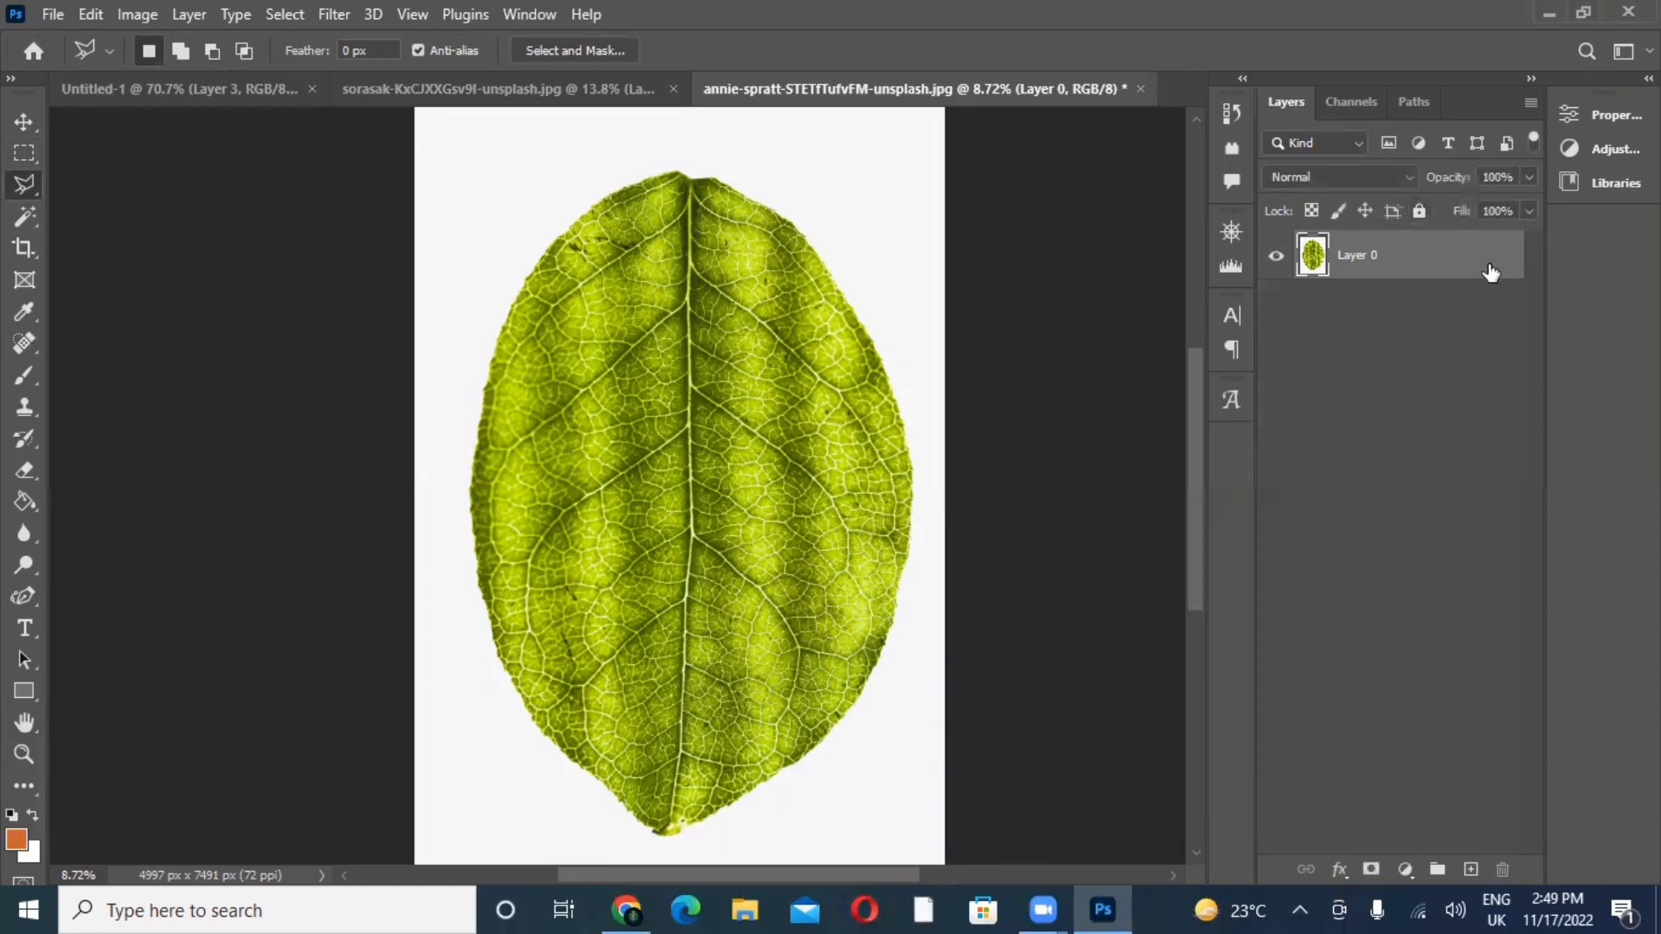
- Trace the whole leaf outline with the Magnetic Lasso, starting at the notch at its upper end, and close the selection there
left_click(23, 755)
left_click_drag(593, 493, 675, 439)
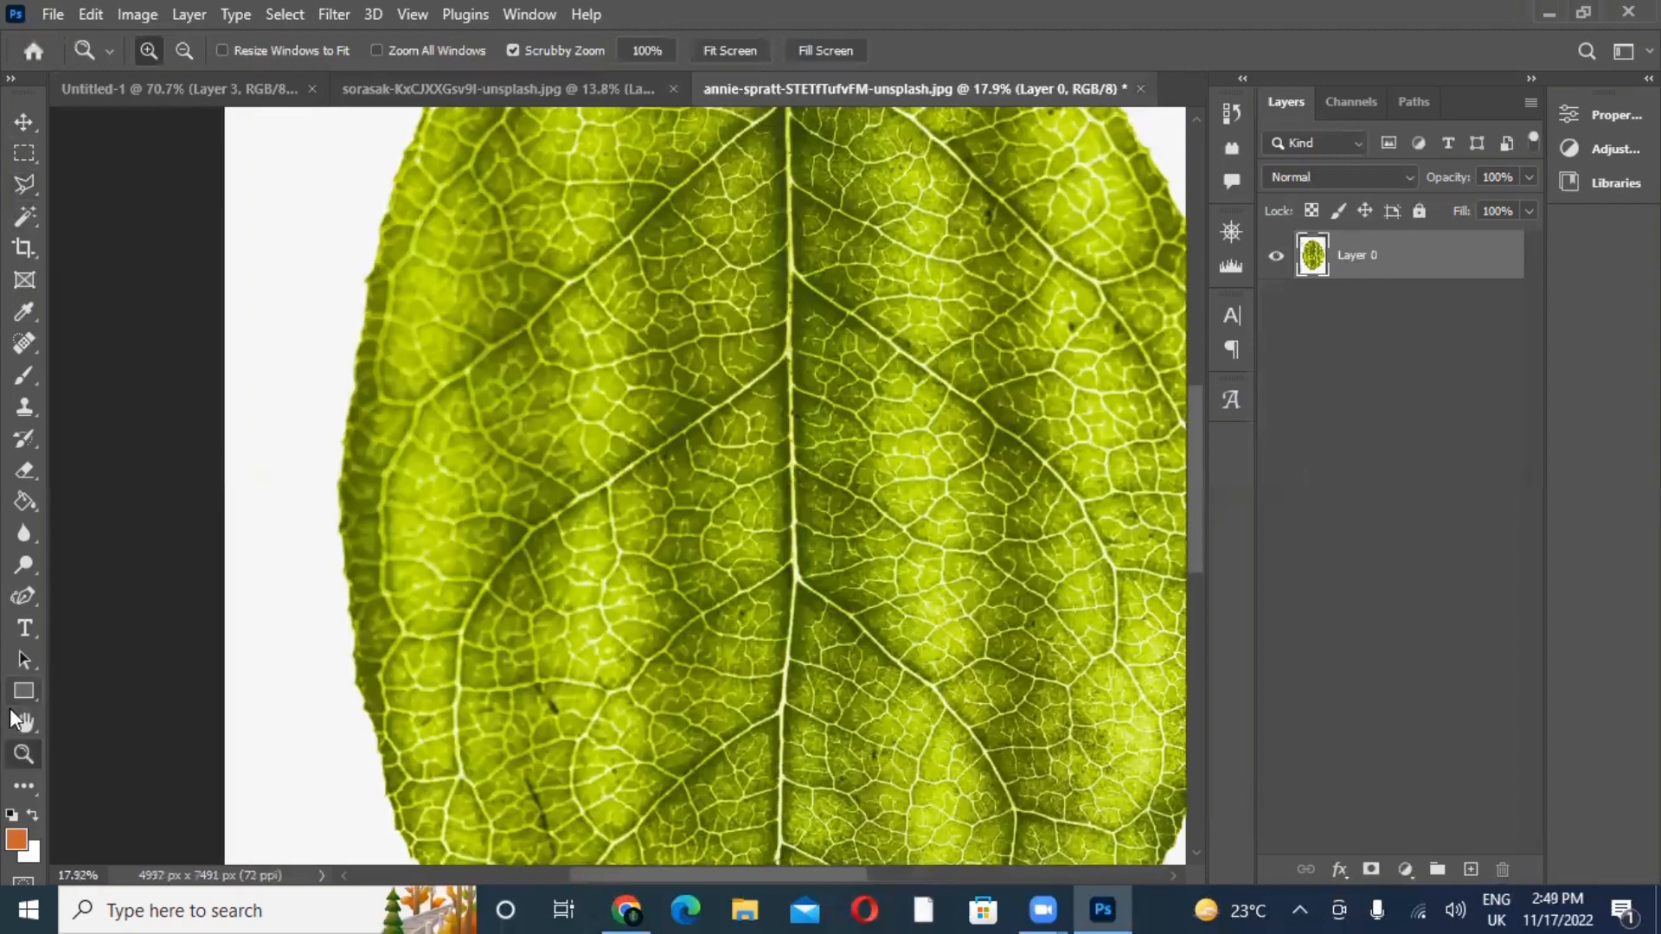
left_click(18, 721)
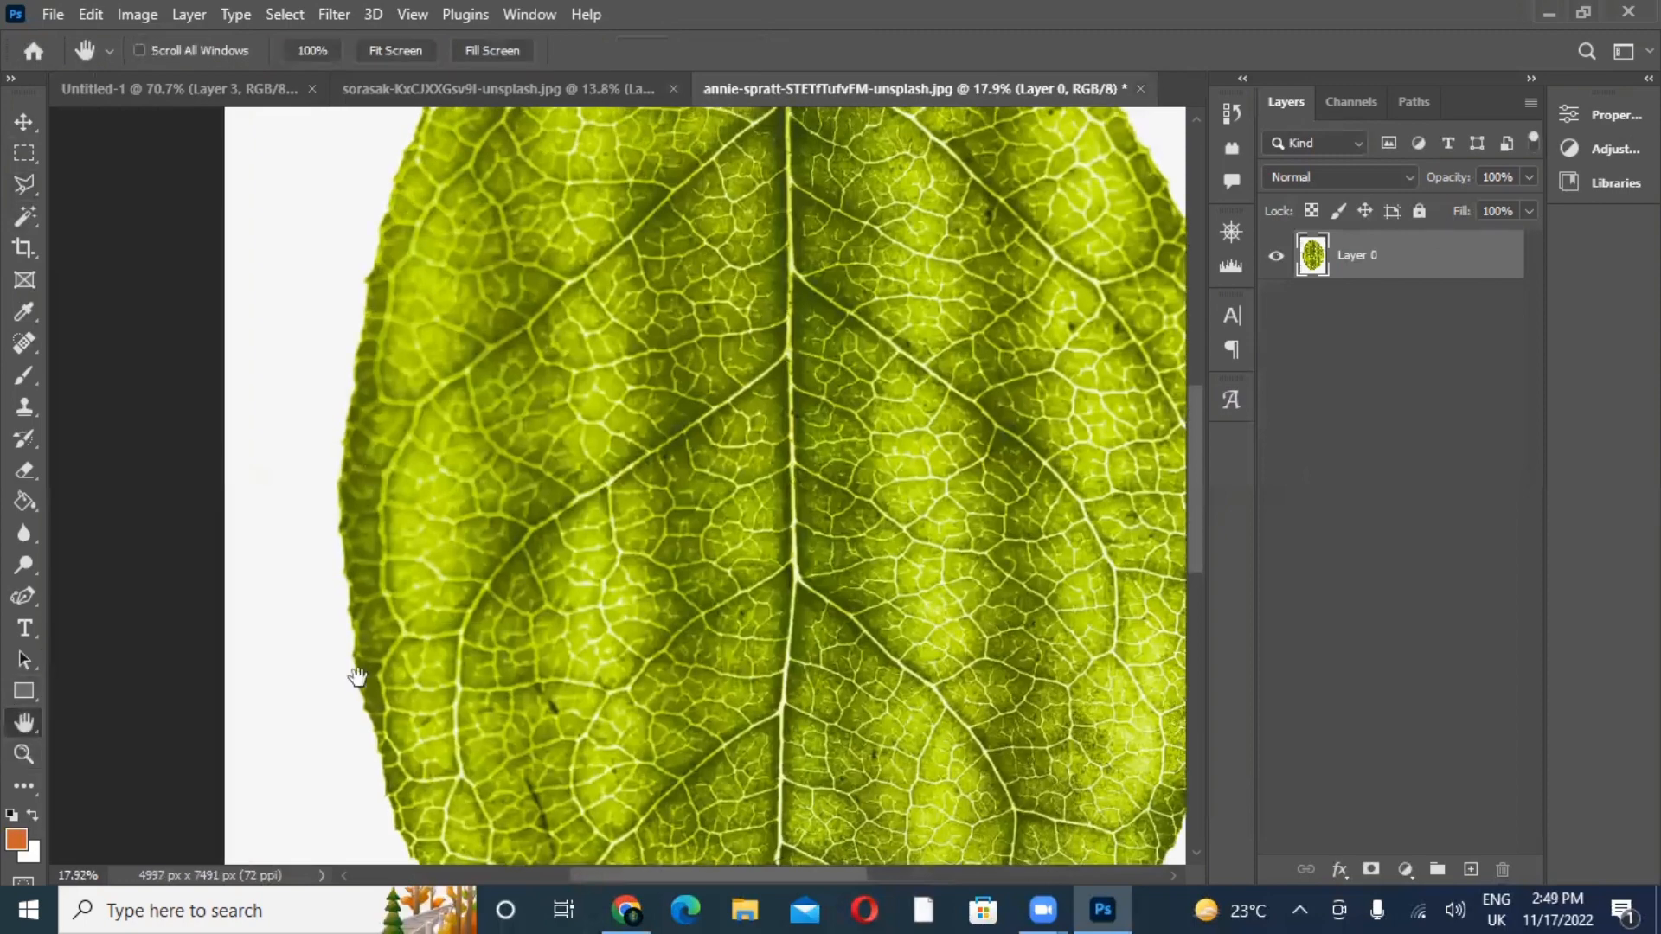
left_click_drag(459, 223, 425, 499)
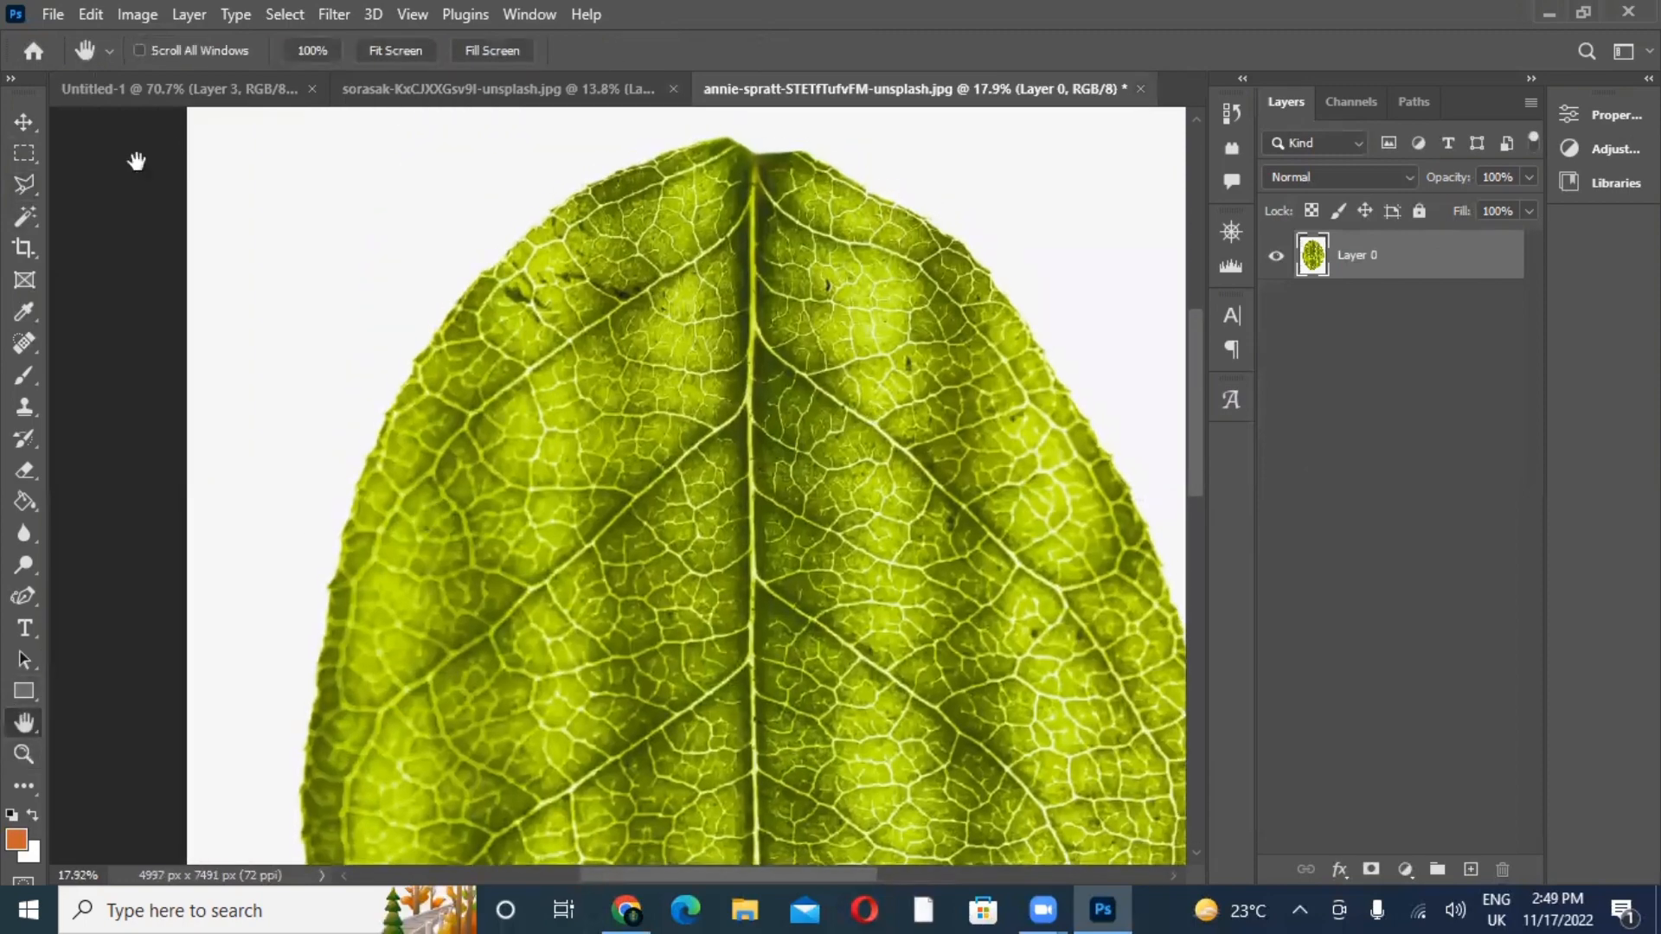
right_click(24, 186)
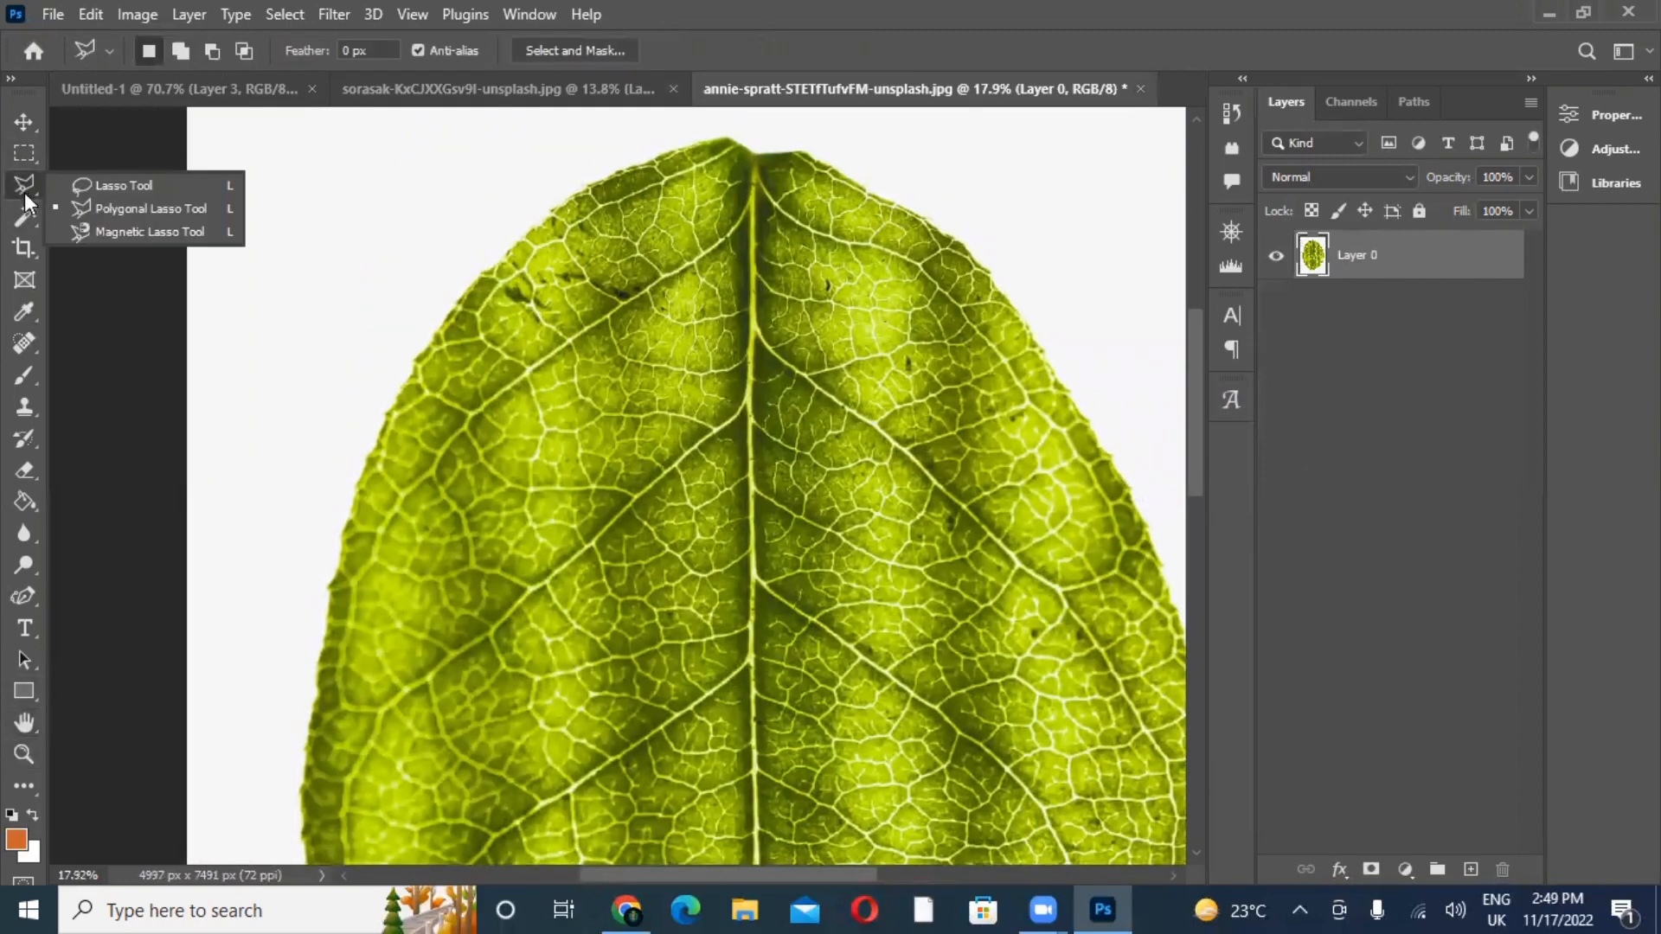
left_click(70, 225)
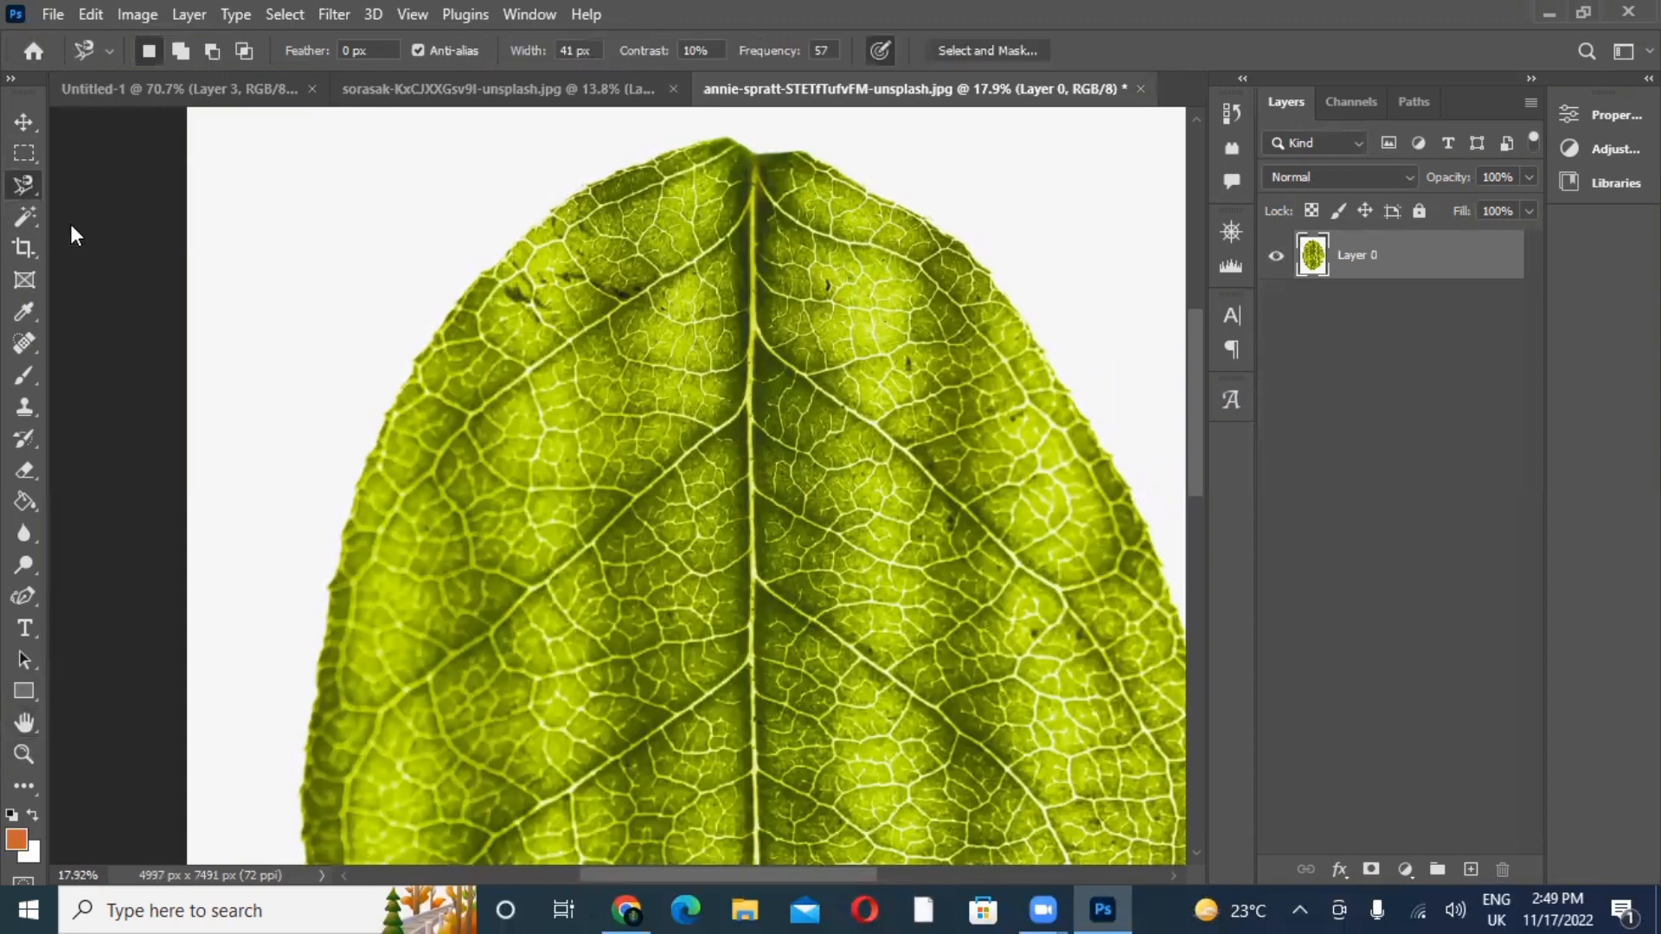
left_click(755, 152)
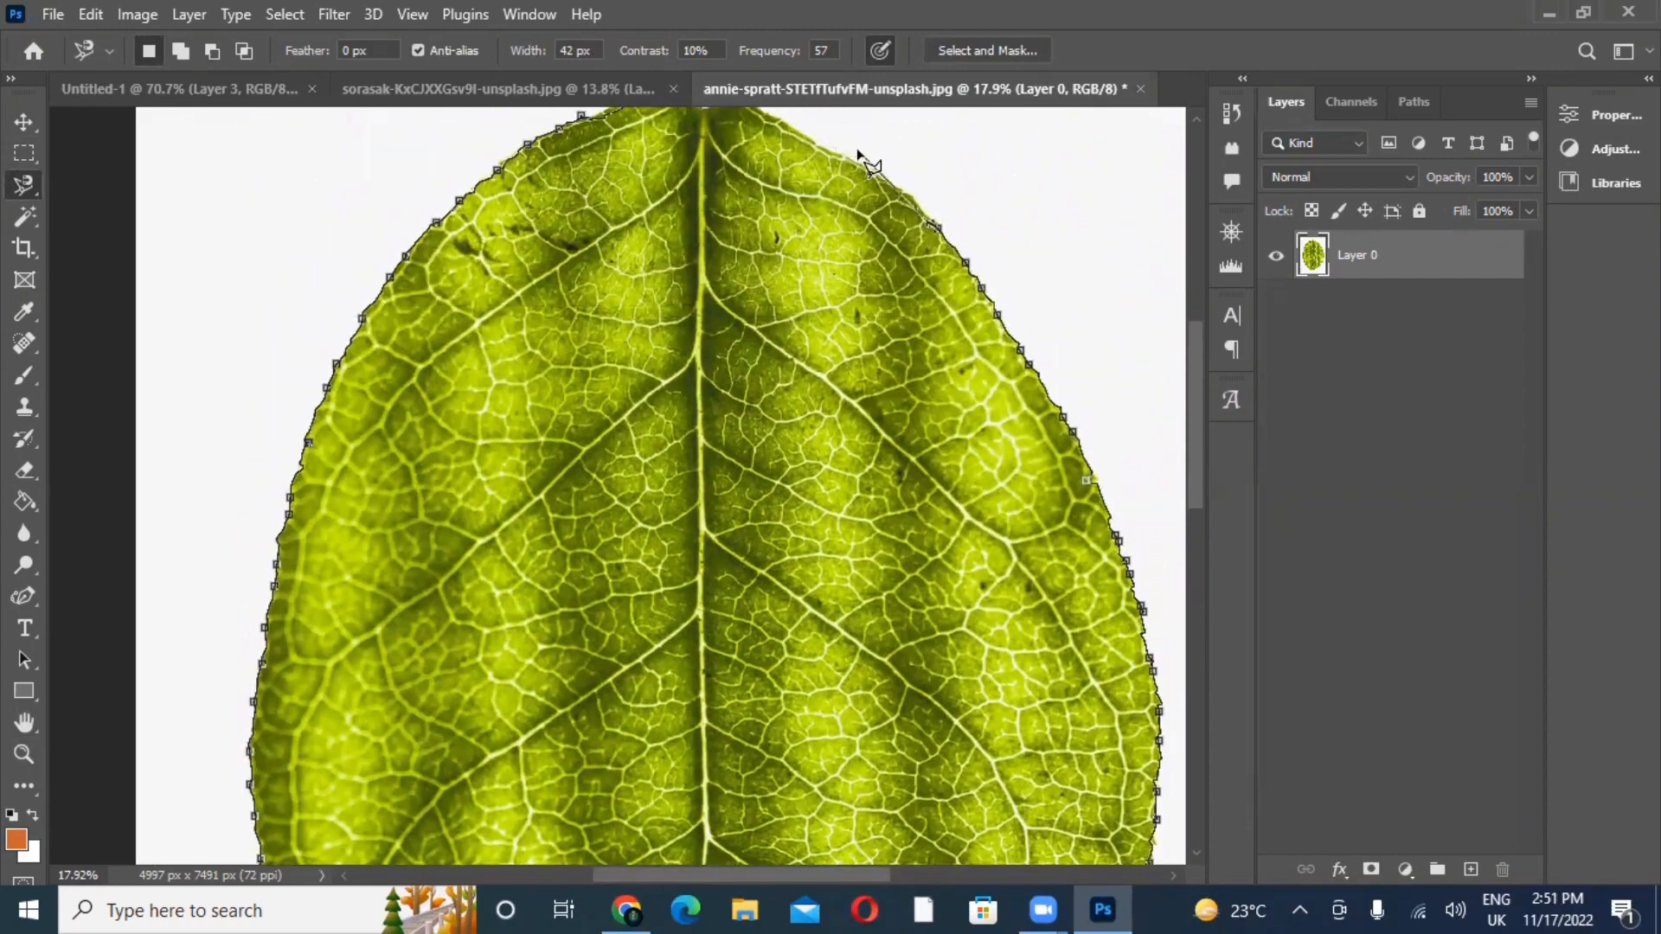
left_click(704, 181)
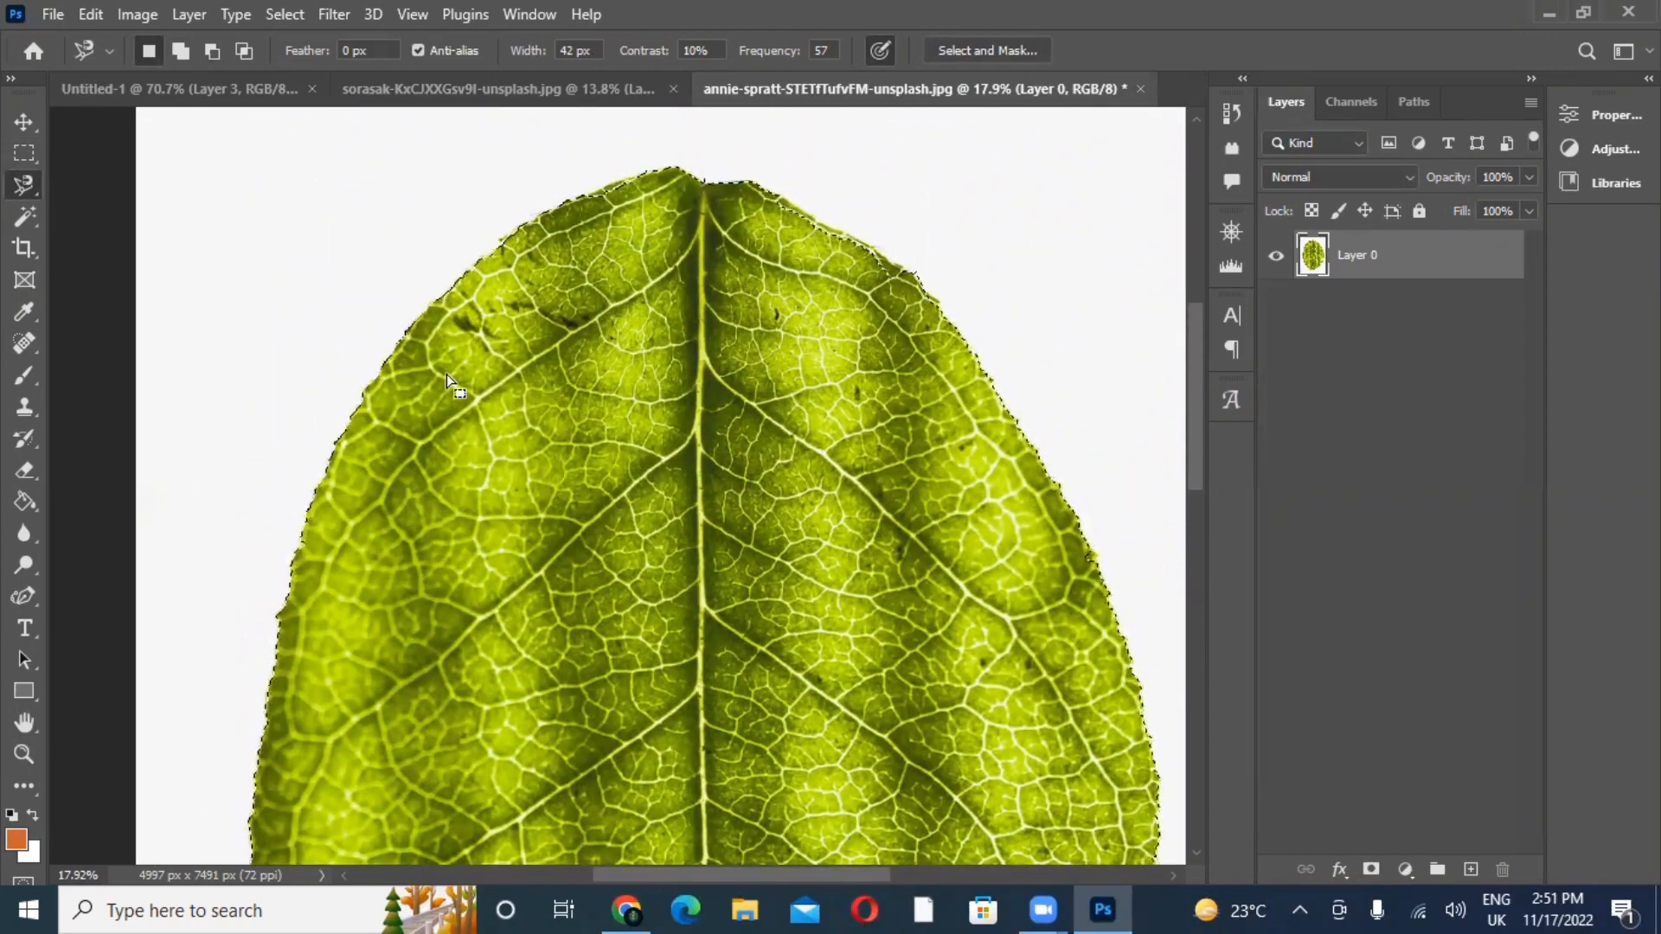
- Copy the selected leaf into the Untitled-1 document with the Move tool
left_click(27, 116)
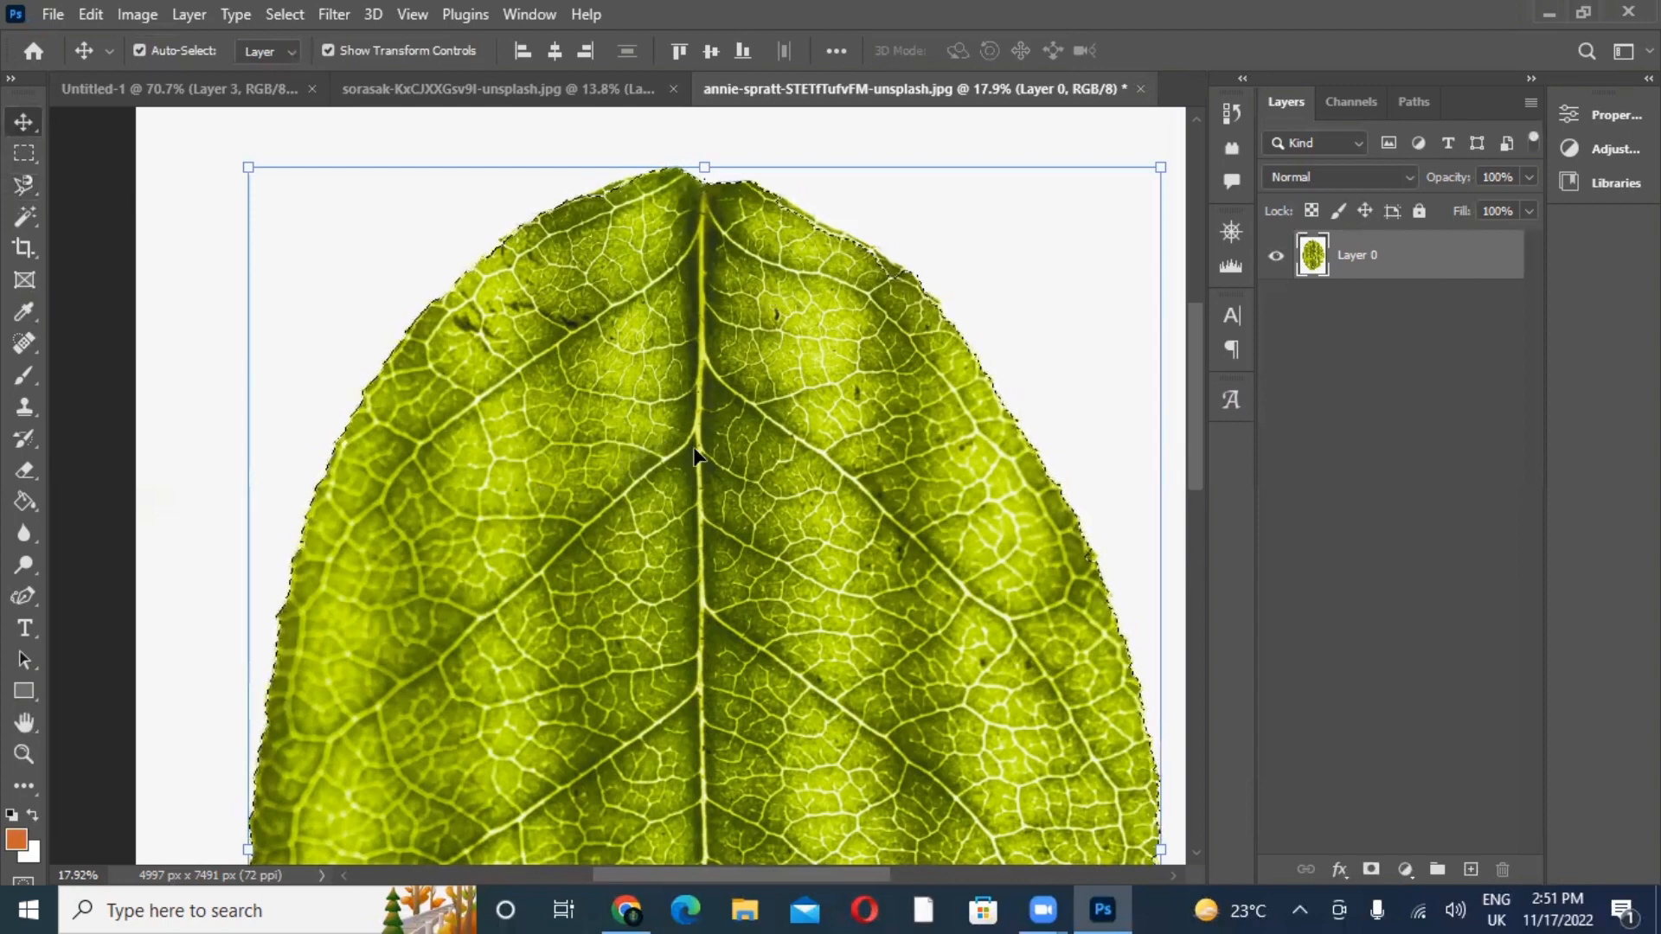
left_click_drag(697, 456, 836, 492)
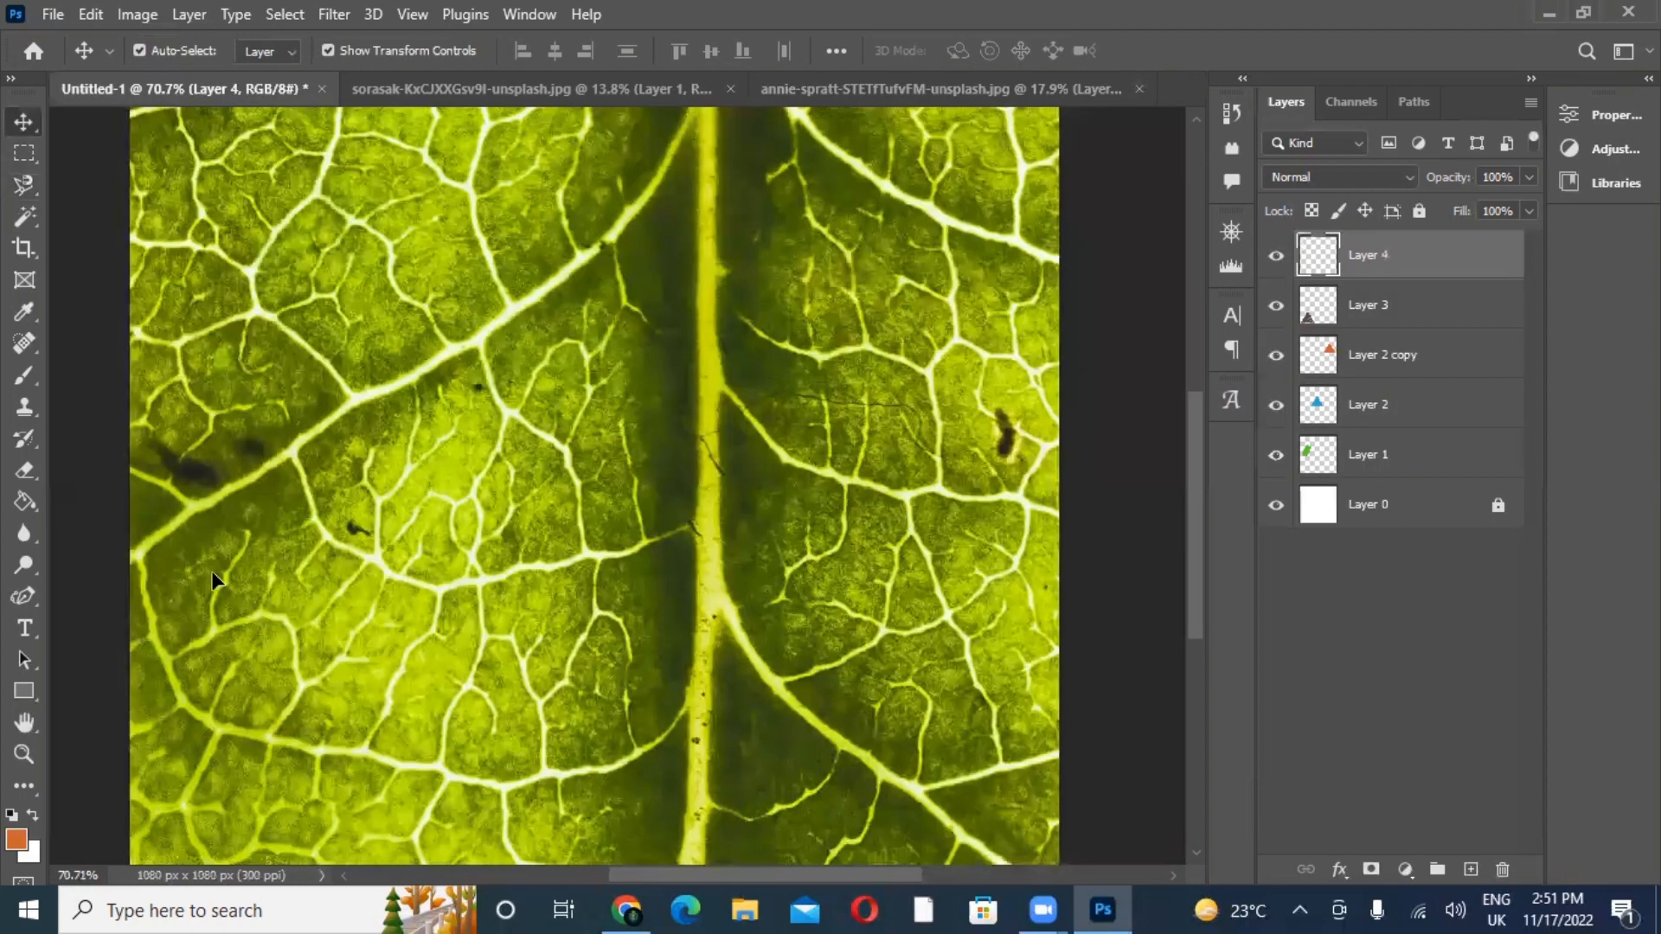
- Scale the pasted leaf down proportionally to roughly the skyscraper's size and place it in the canvas's lower-right area
left_click(28, 760)
left_click_drag(685, 415, 537, 516)
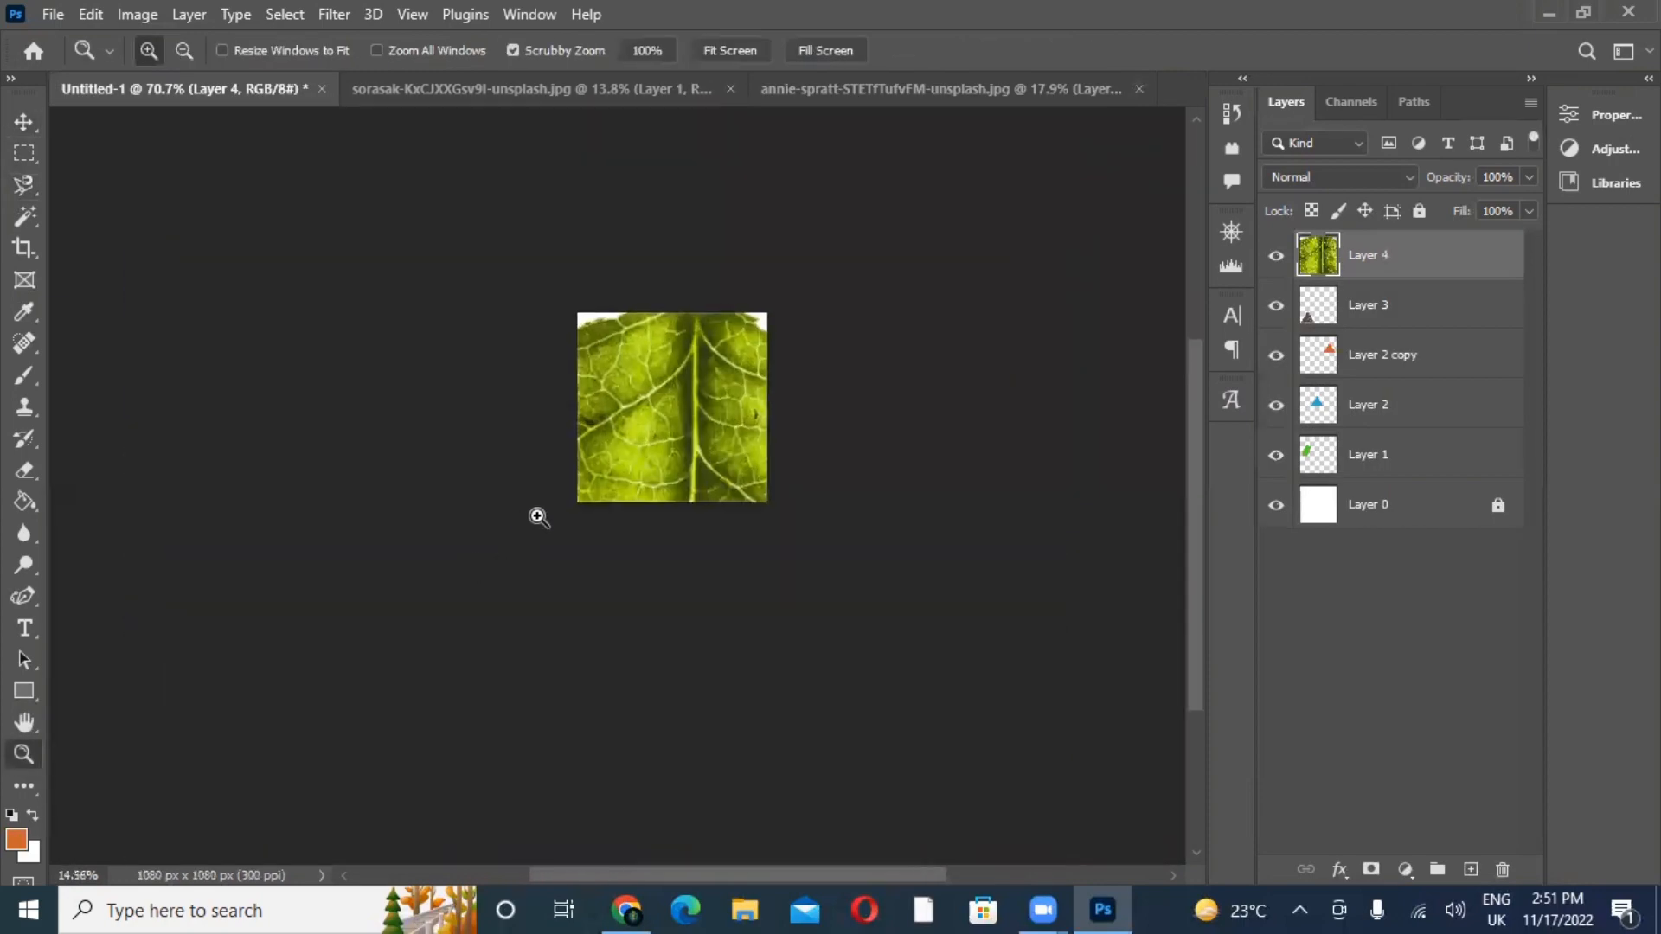
left_click(23, 121)
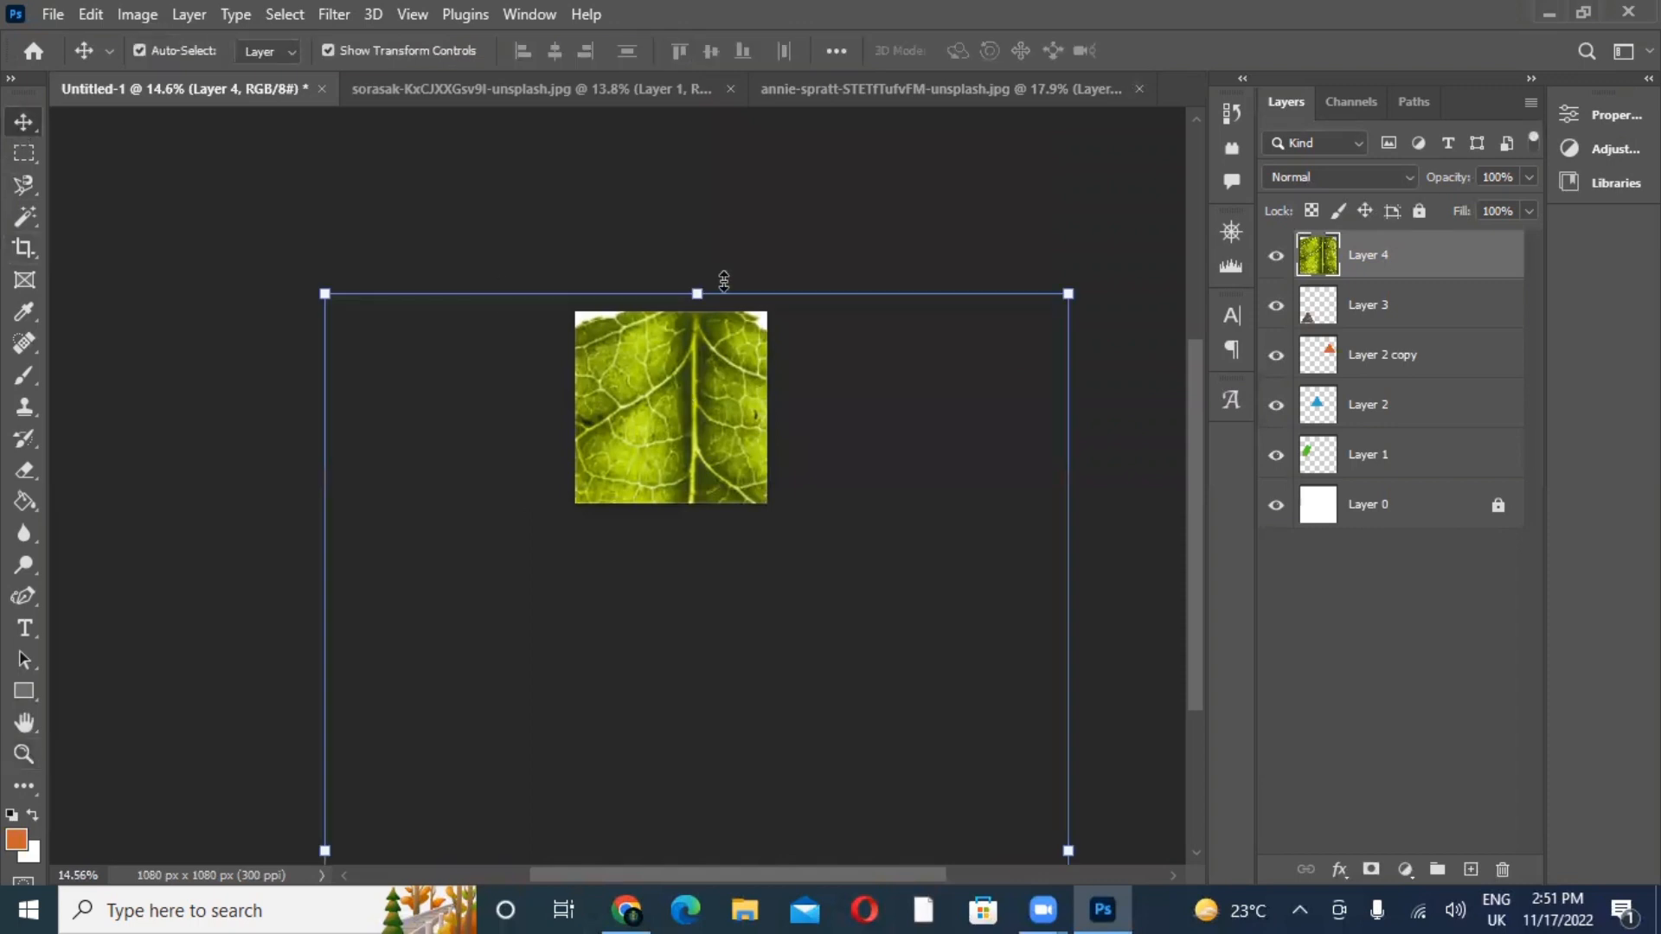
mouse_move(699, 296)
left_mouse_down()
mouse_move(694, 355)
mouse_move(718, 368)
mouse_move(683, 323)
left_mouse_up()
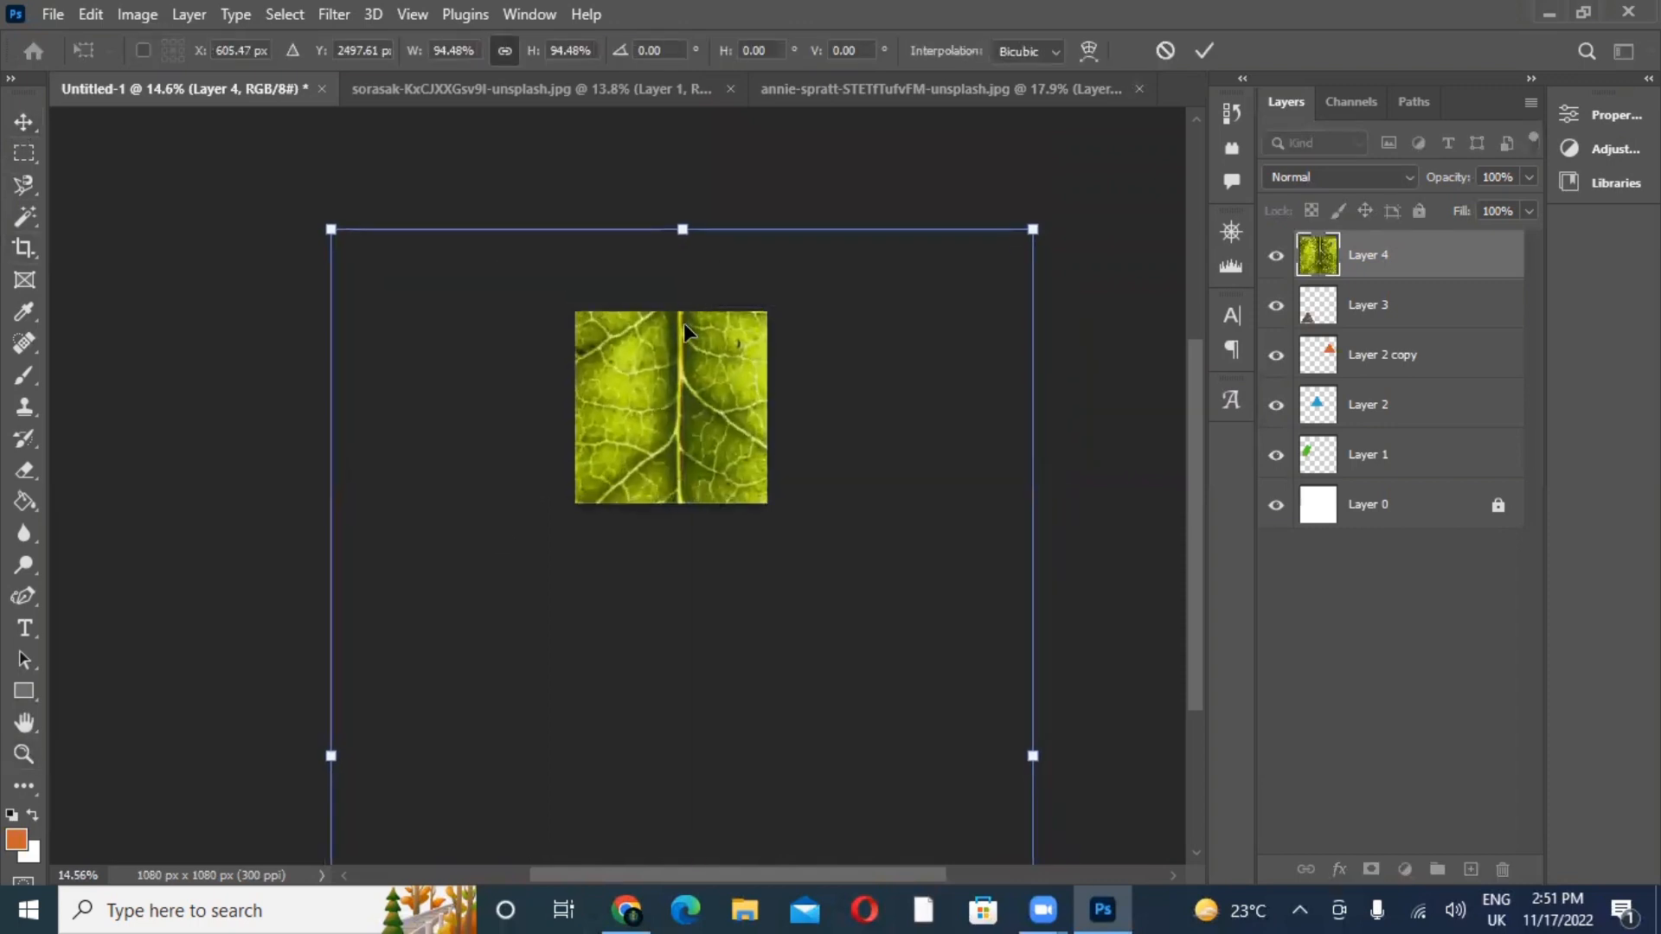
left_click_drag(330, 229, 630, 453)
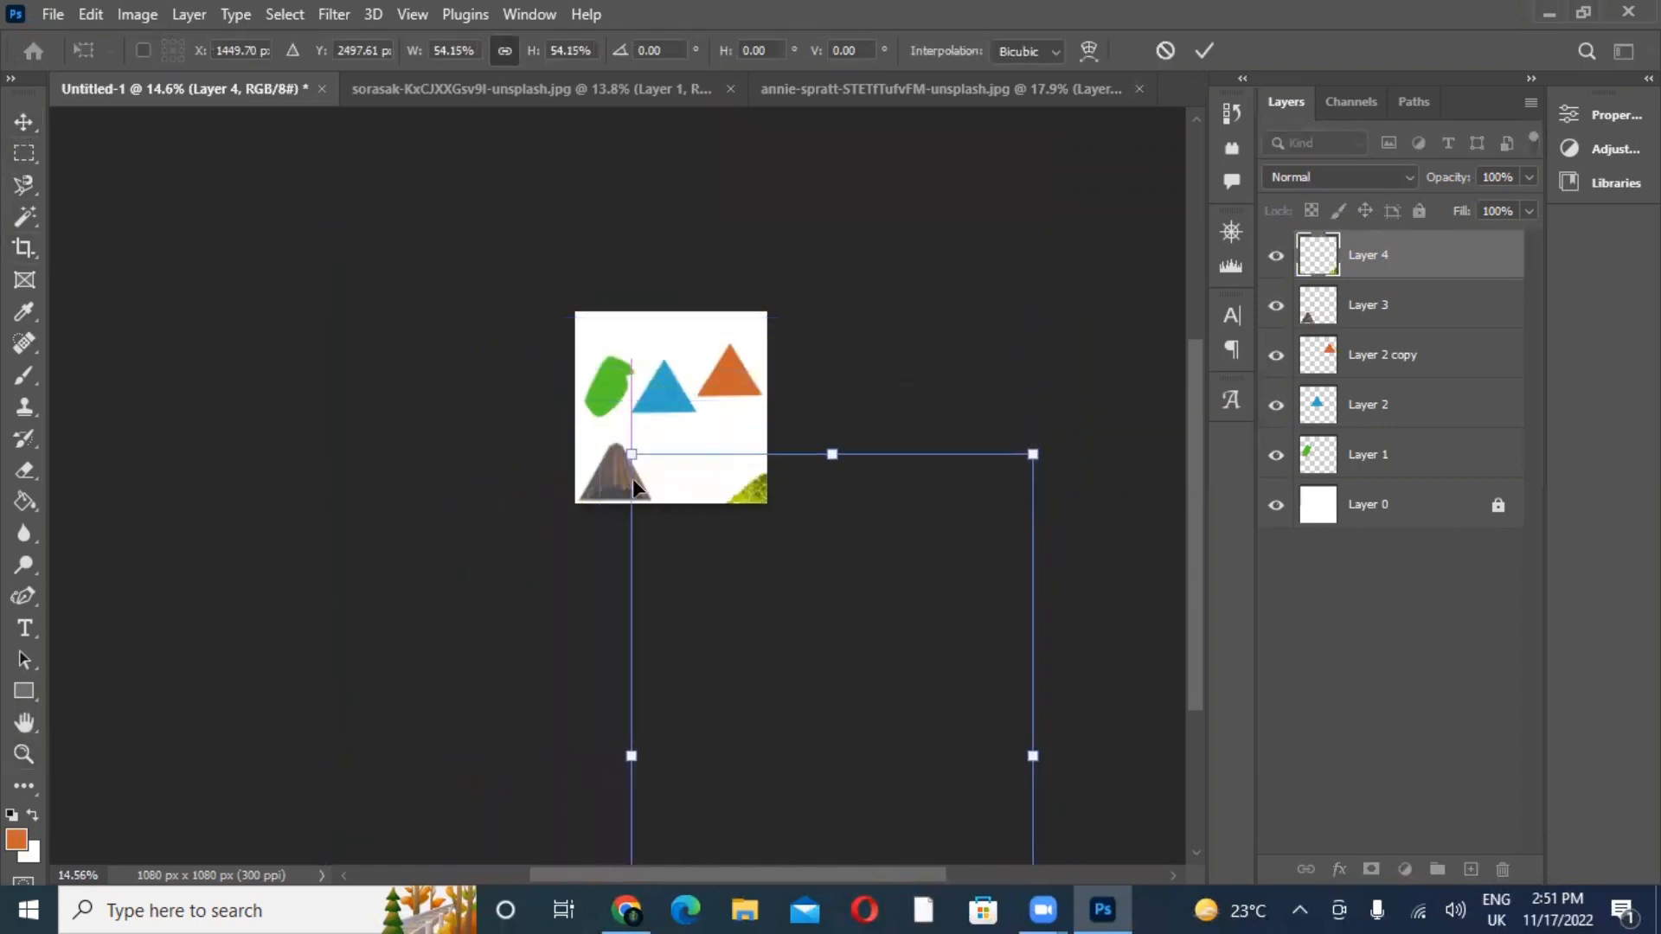
left_click_drag(751, 500, 648, 388)
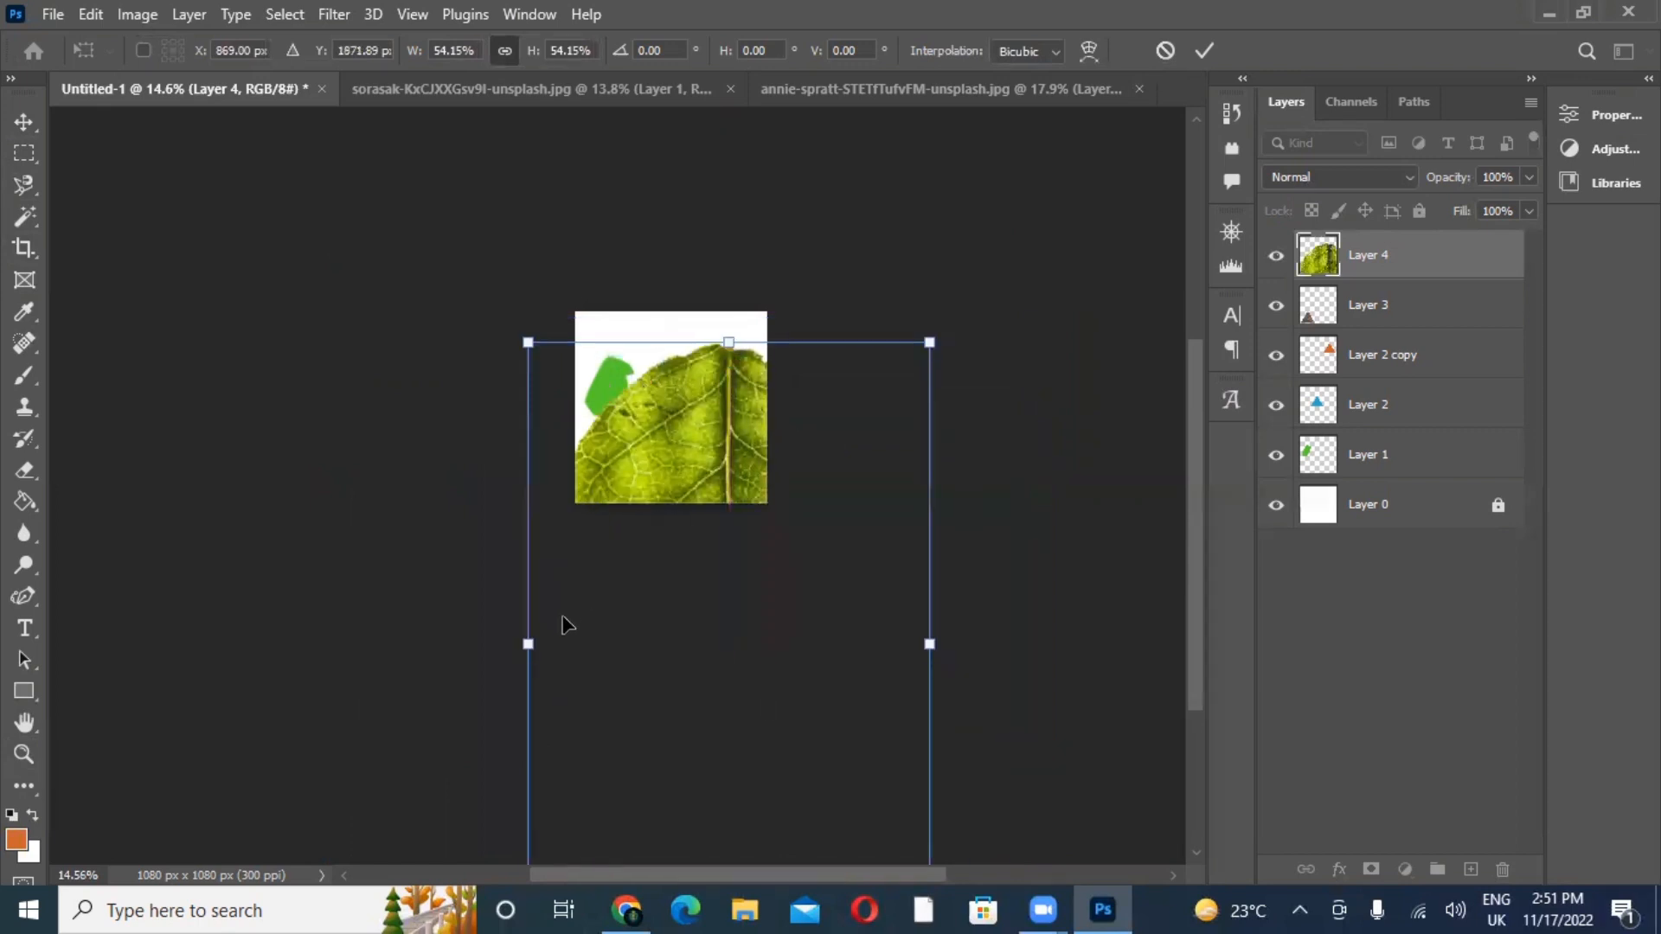
left_click_drag(524, 643, 653, 644)
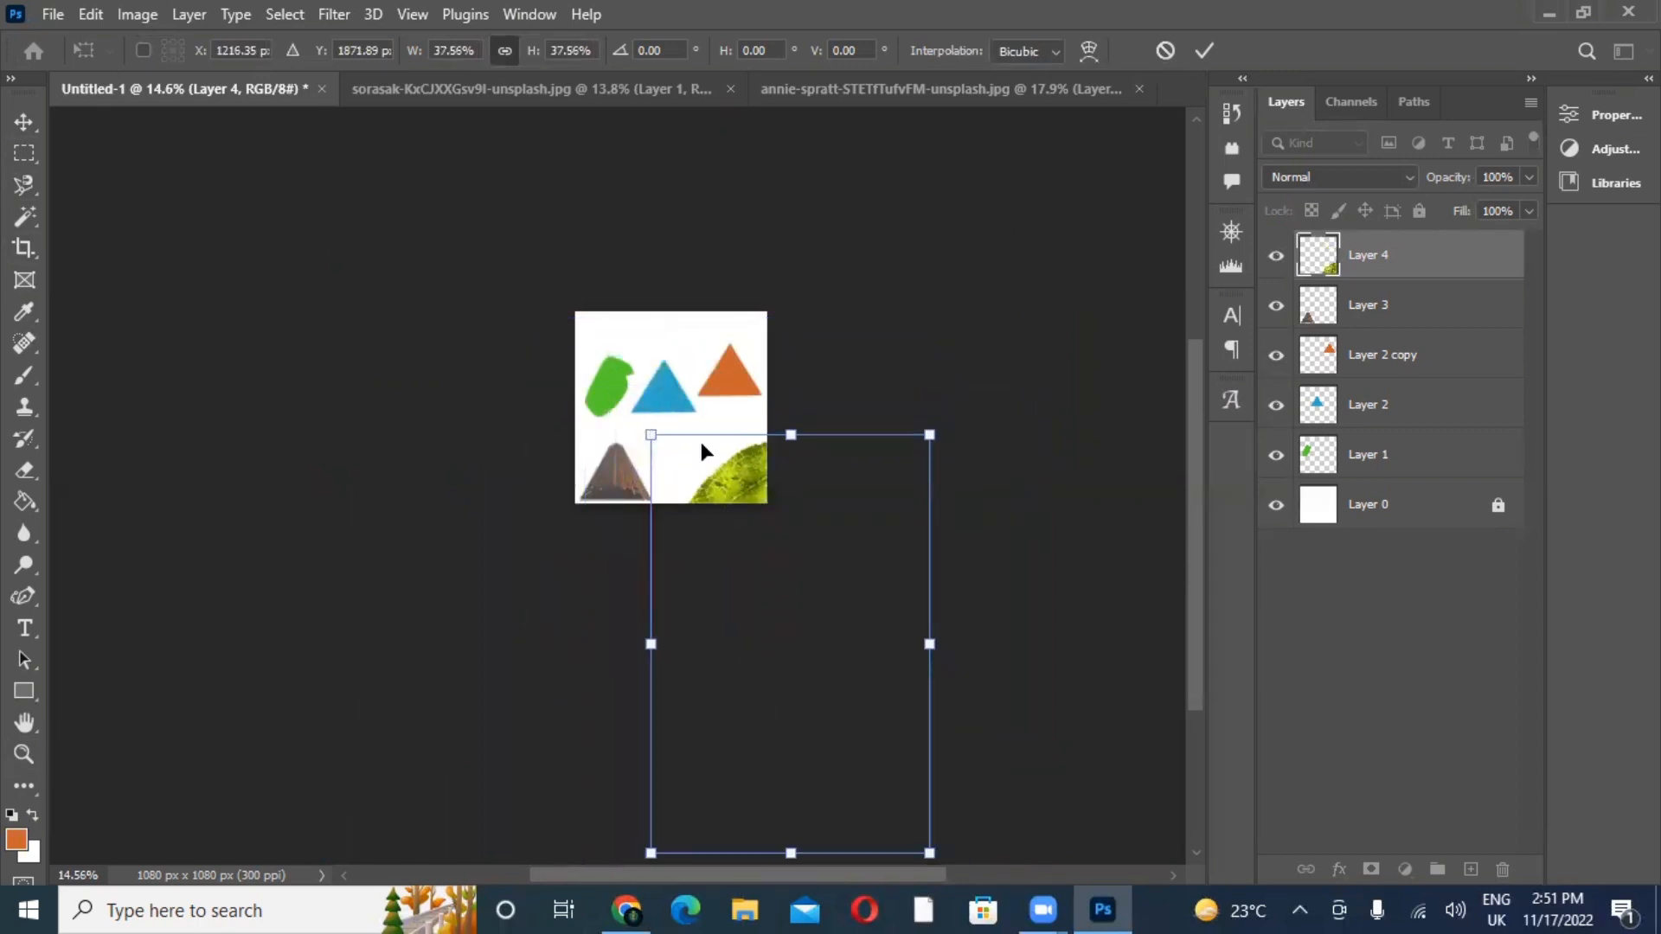
left_click_drag(699, 437, 618, 344)
left_click_drag(531, 521, 837, 398)
- Move the leaf fully onto the canvas, beside the skyscraper and below the blue triangle
left_click(24, 754)
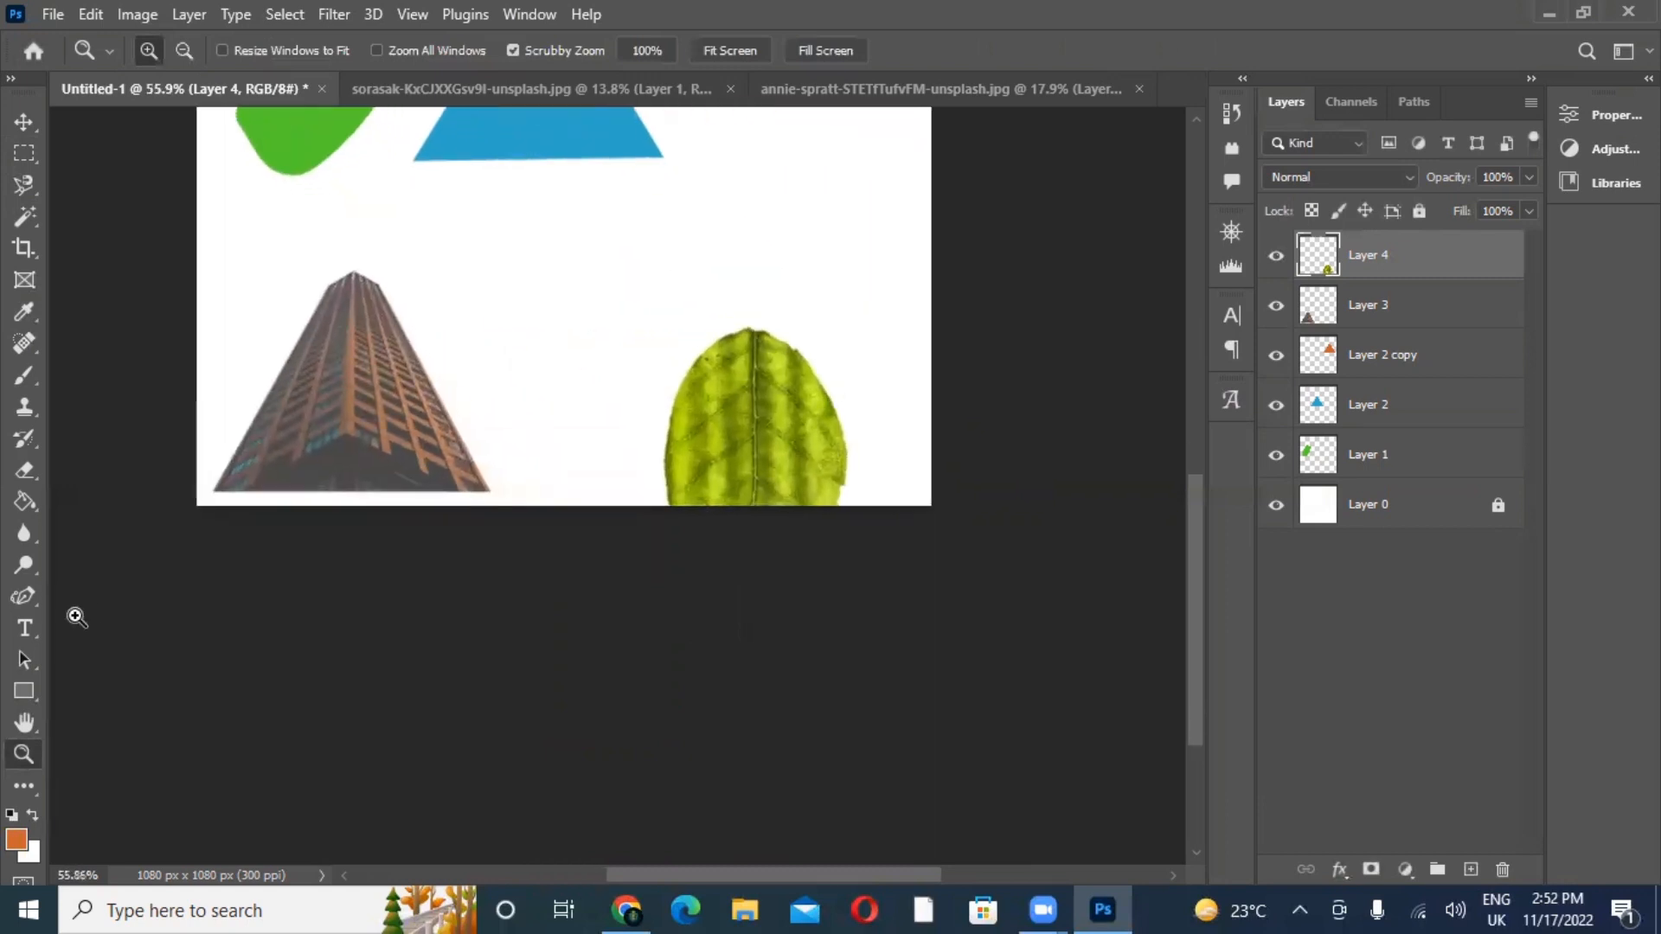
left_click(24, 722)
left_click_drag(363, 438, 431, 712)
left_click(24, 122)
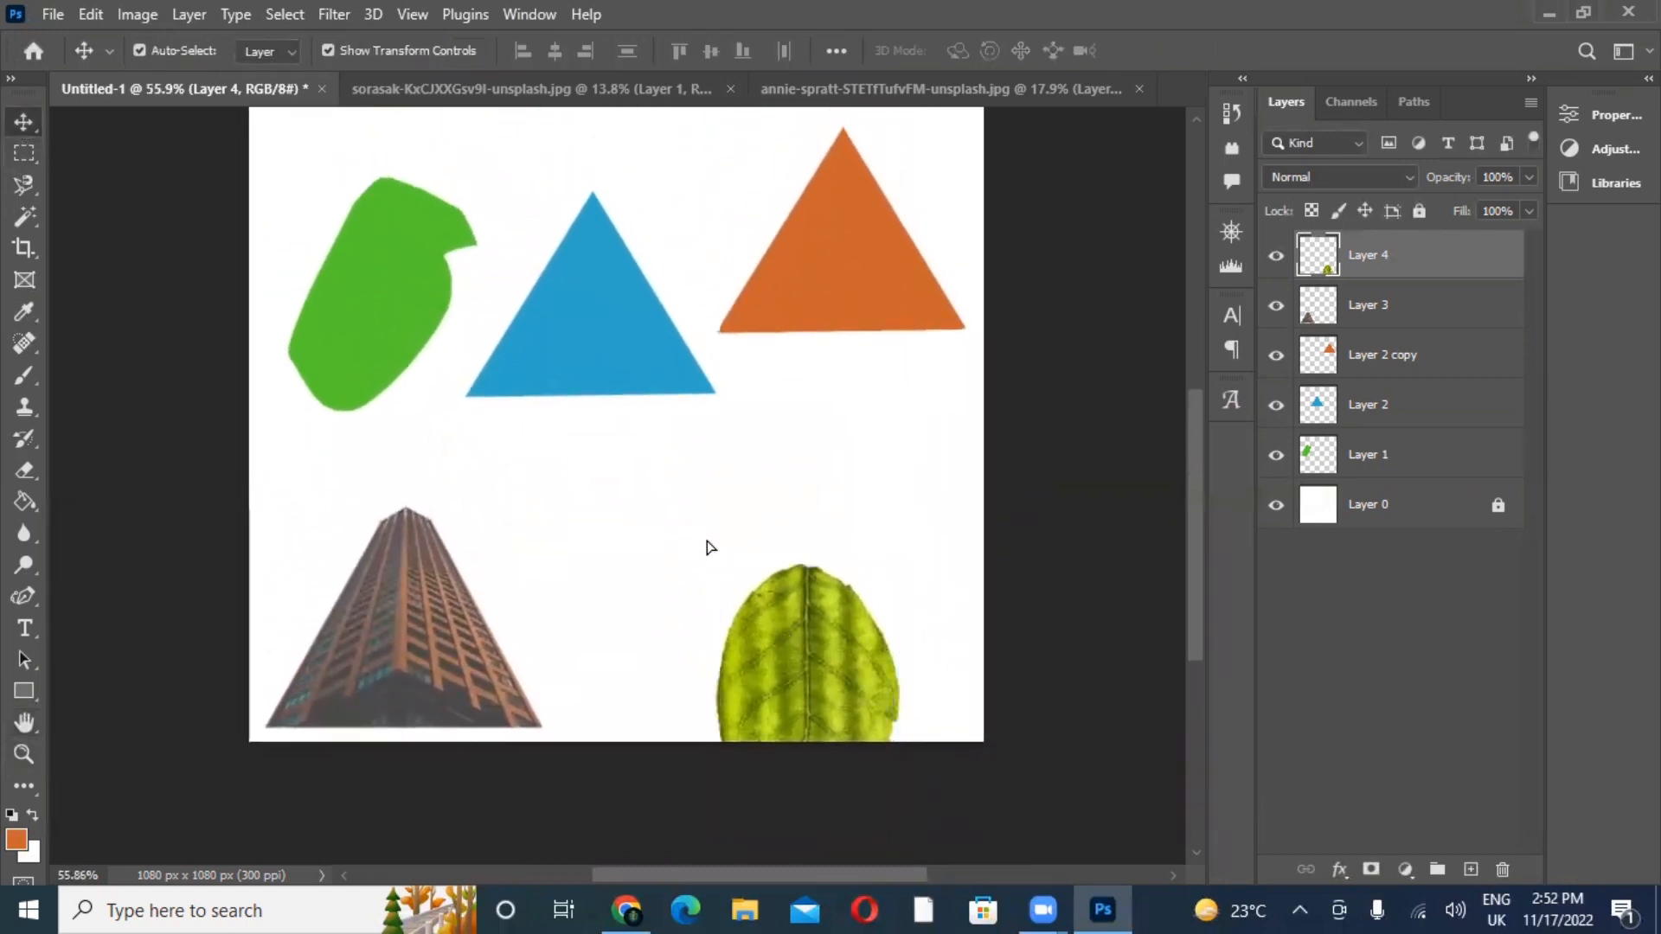
left_click_drag(784, 630, 682, 500)
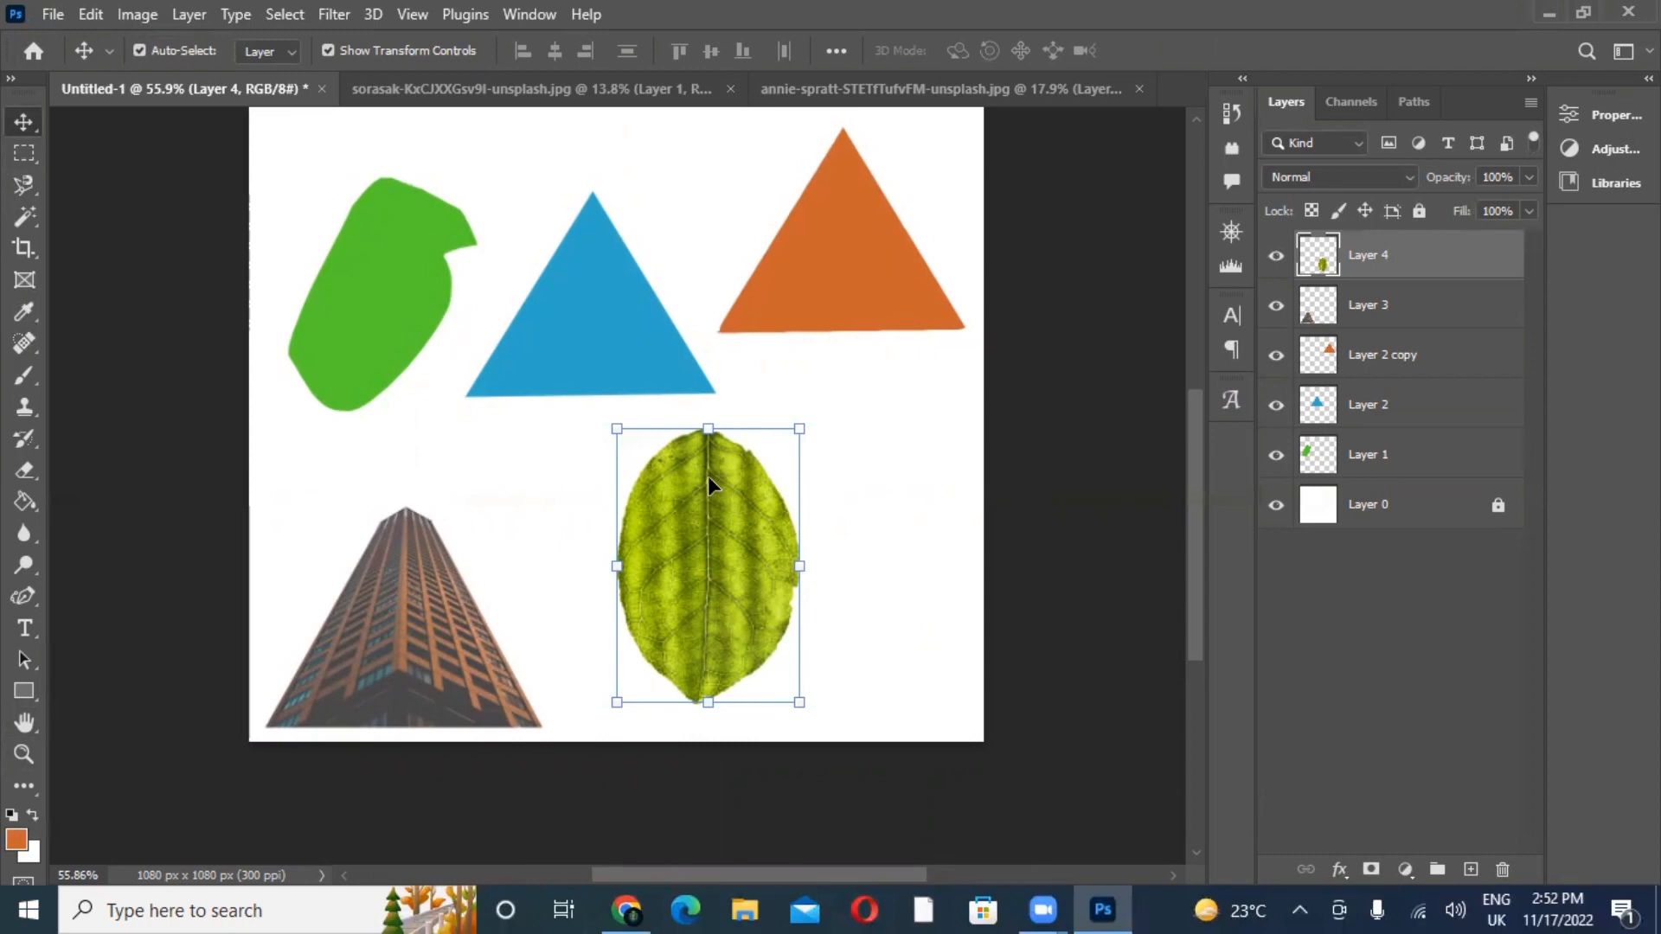
left_click(28, 185)
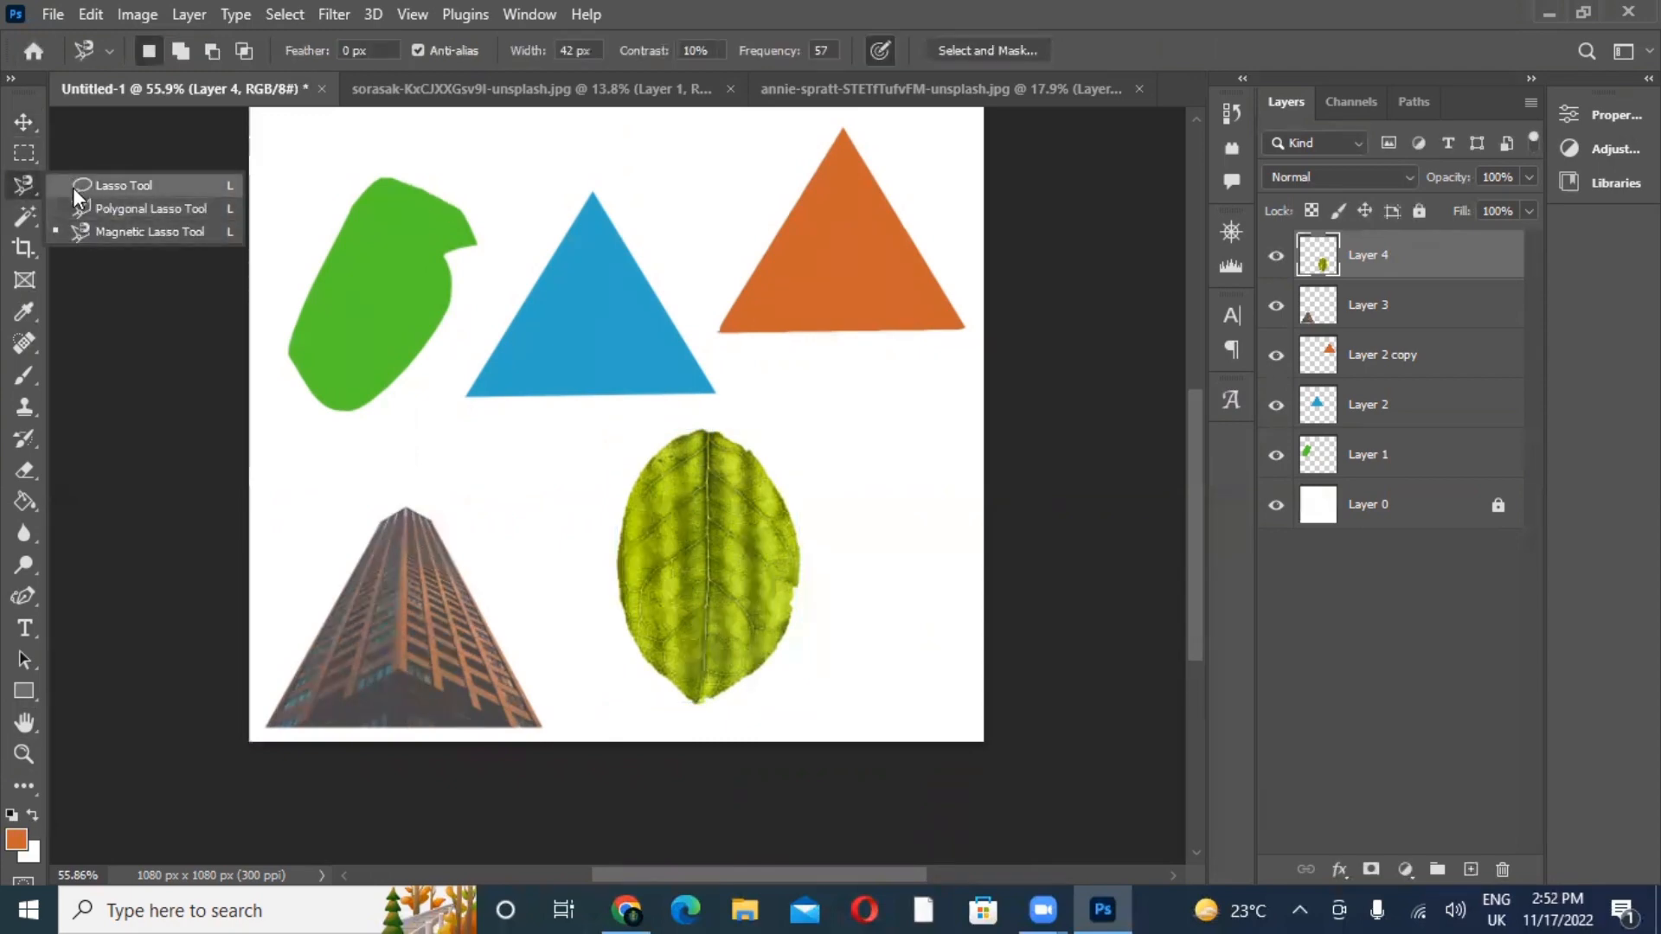
left_click(24, 122)
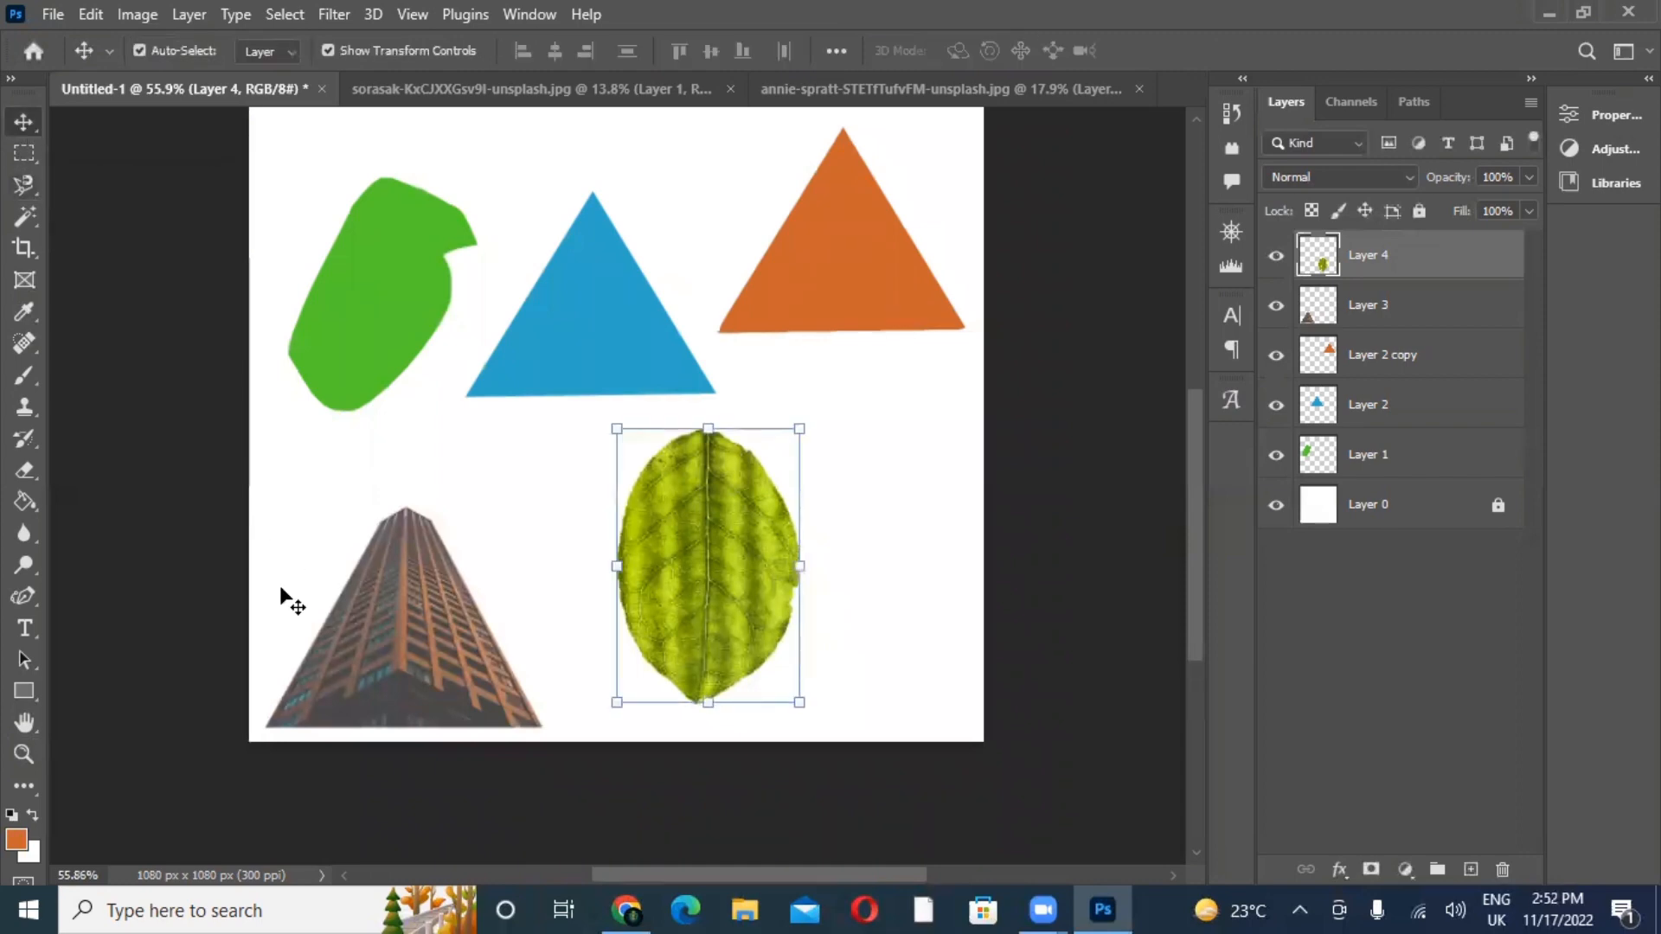
- Move the skyscraper slightly up and toward the leaf on the canvas
left_click_drag(448, 614, 496, 566)
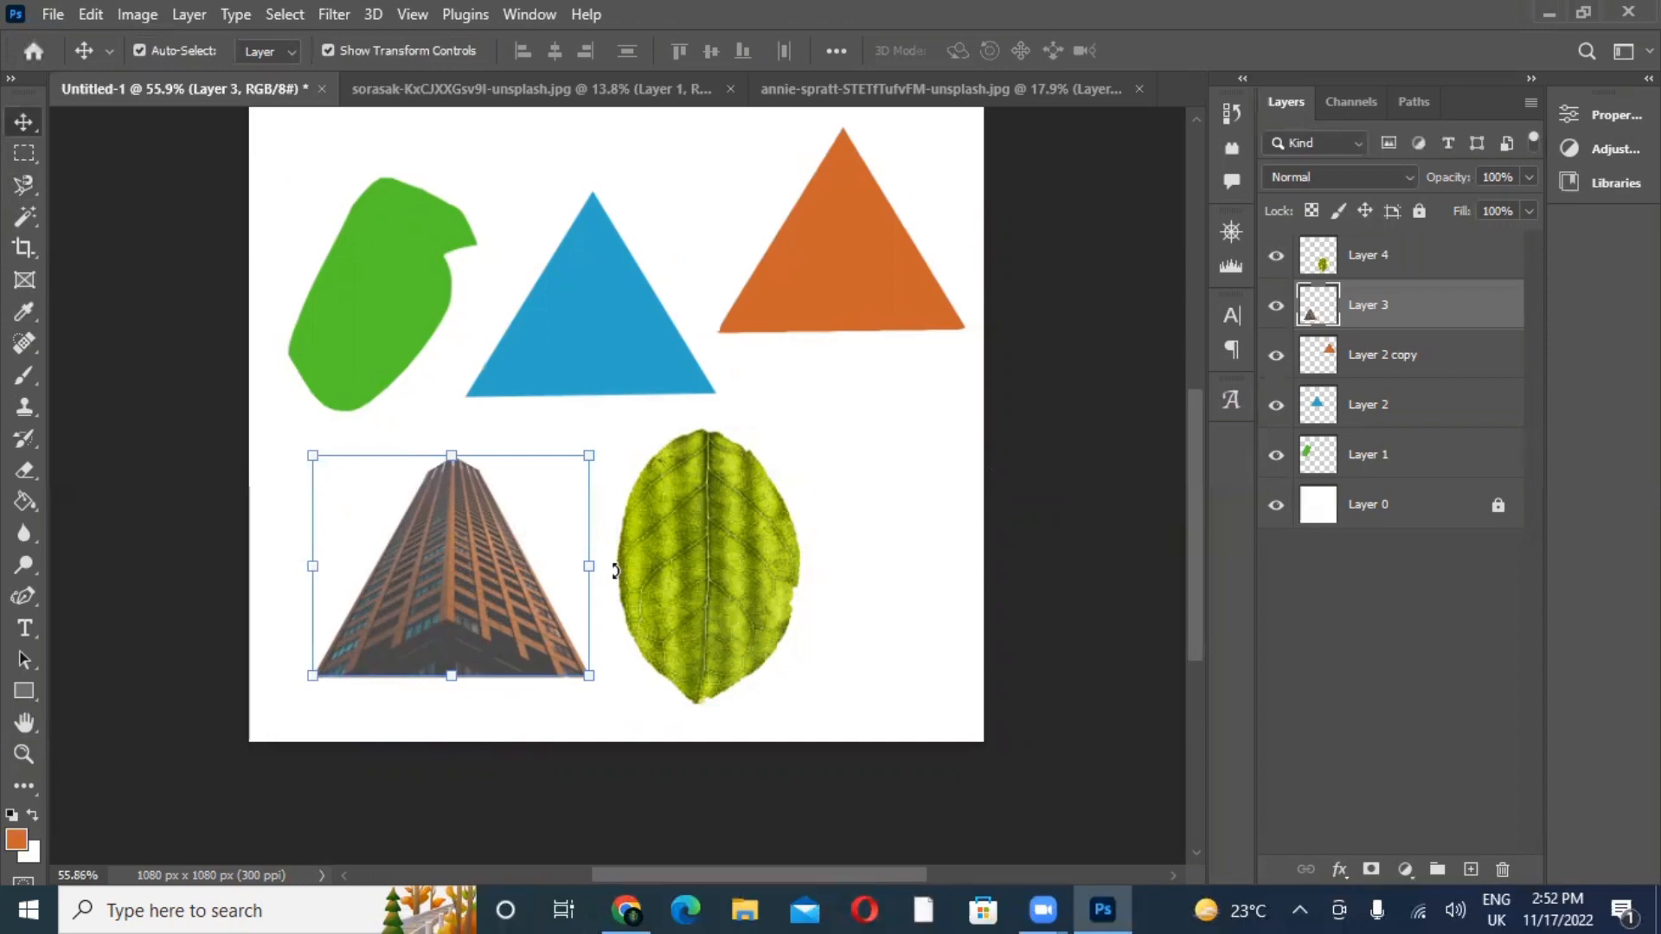
- Switch to Chrome, search Google for unsplash and open the Unsplash home page
left_click(629, 908)
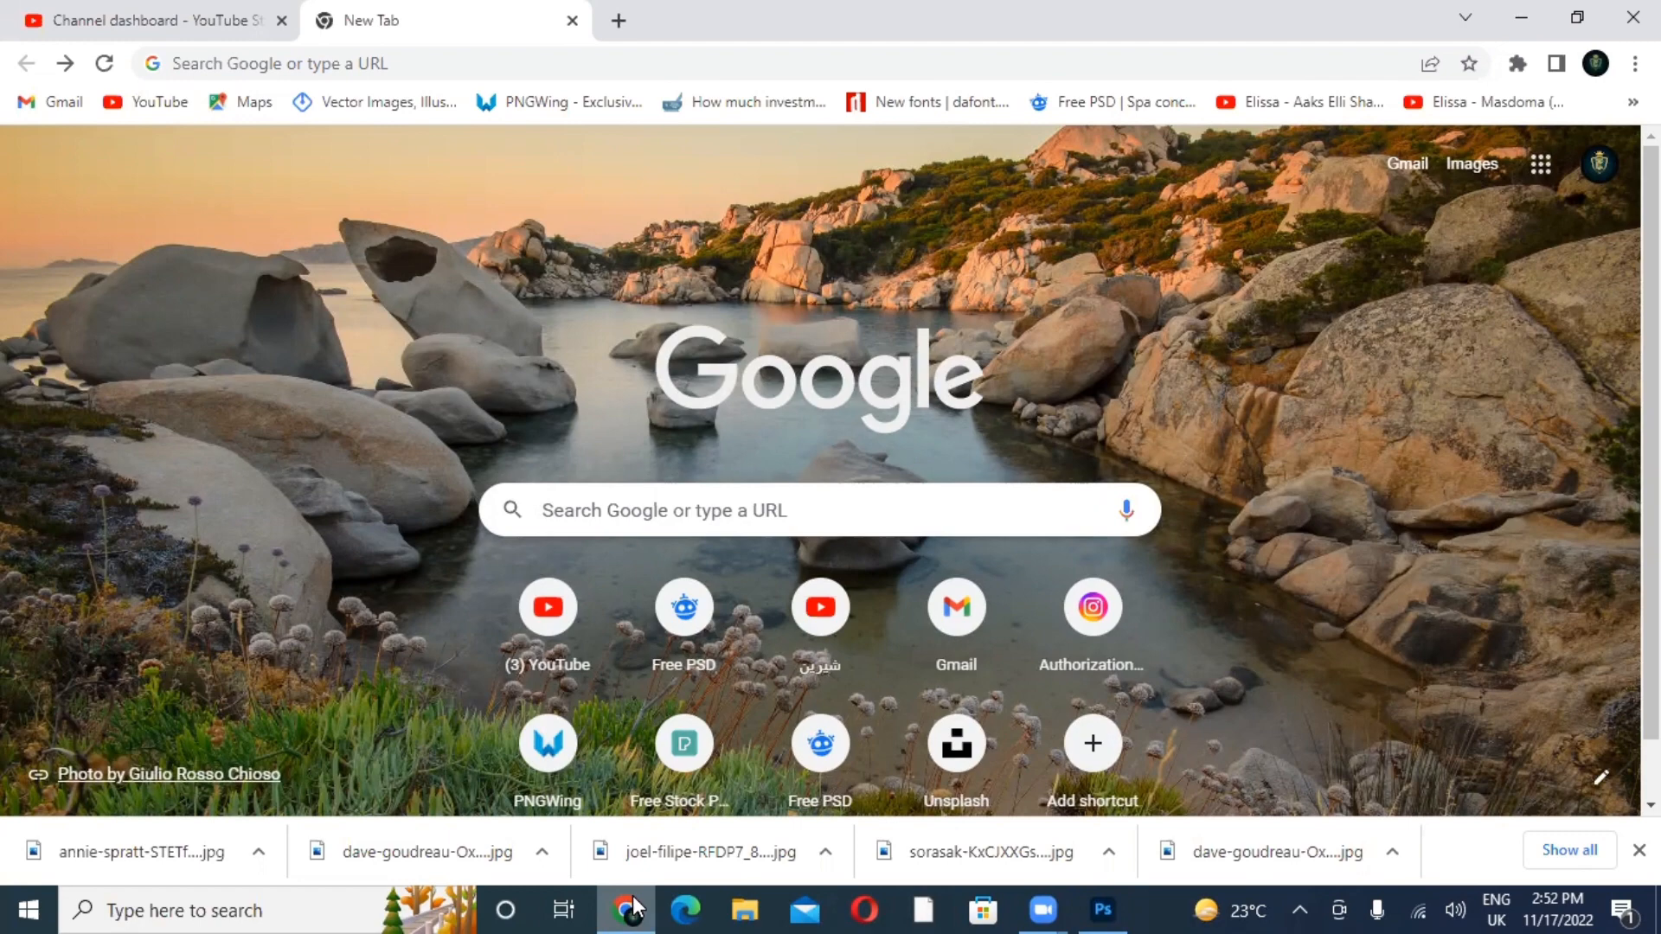
left_click(658, 525)
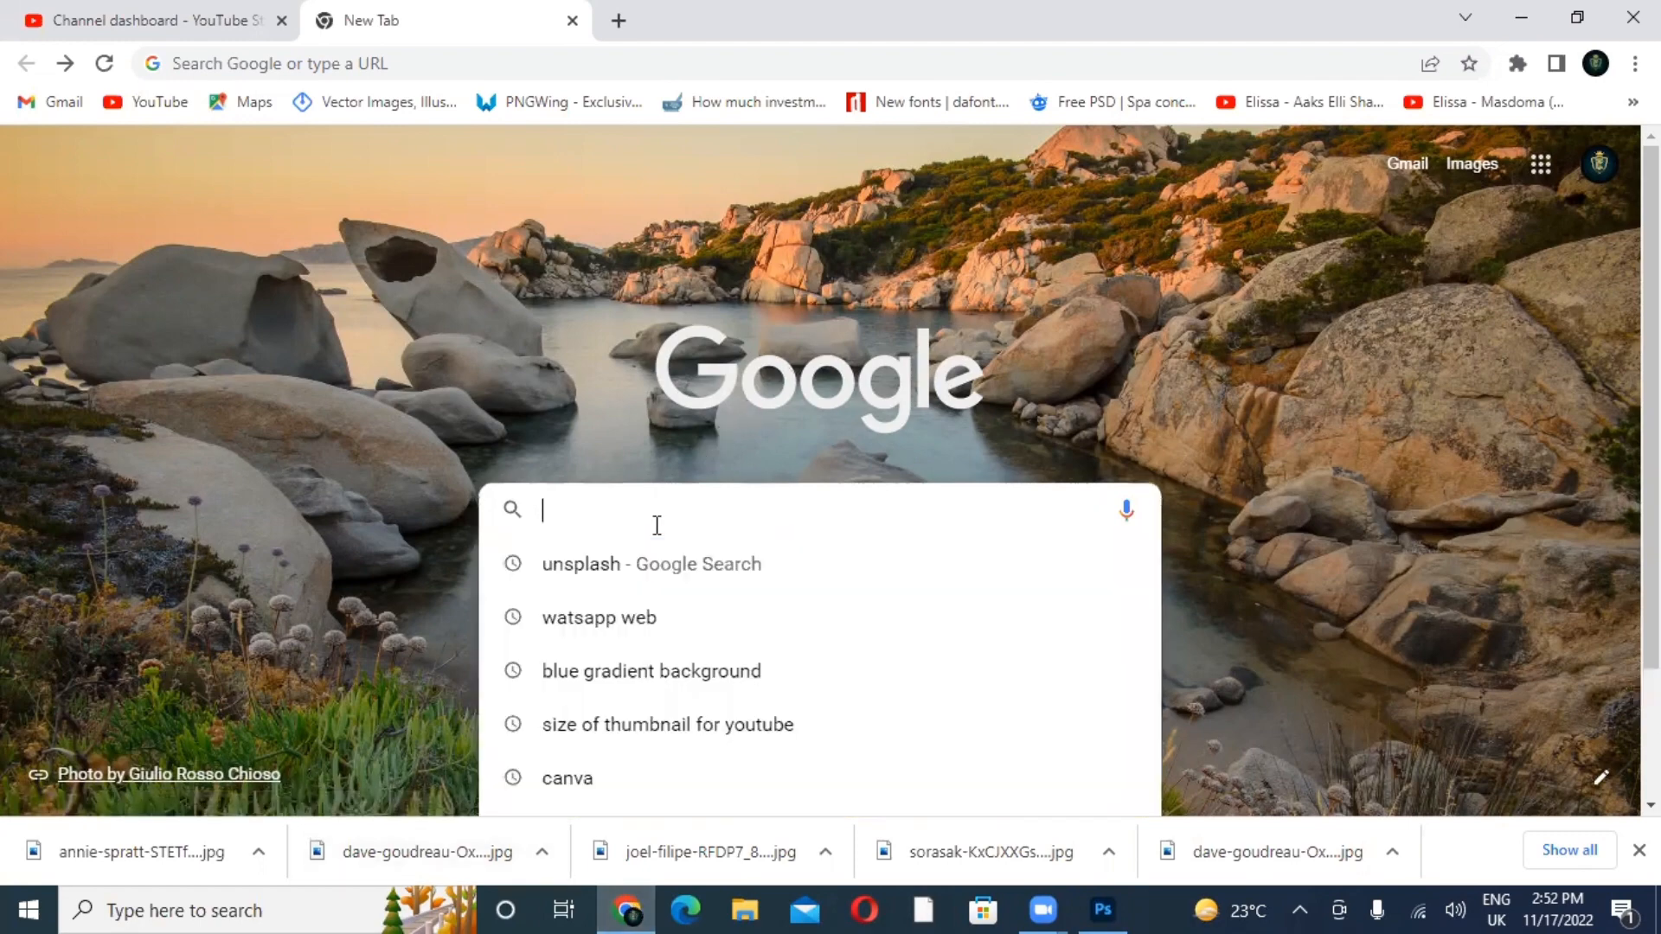
left_click(610, 564)
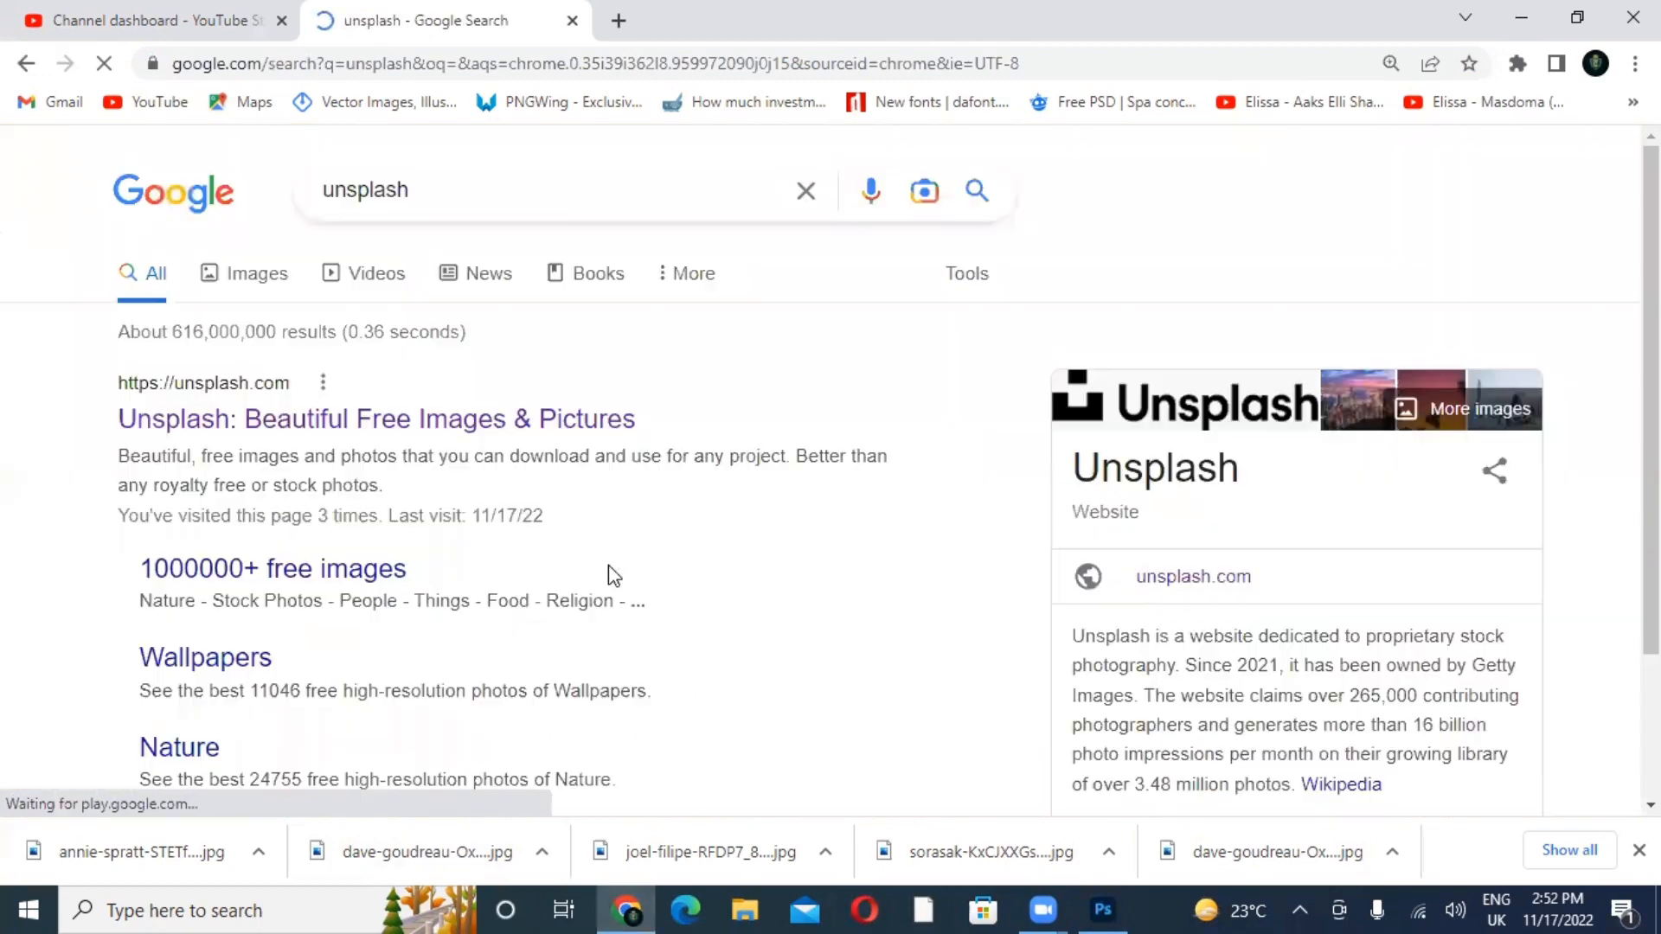
left_click(305, 430)
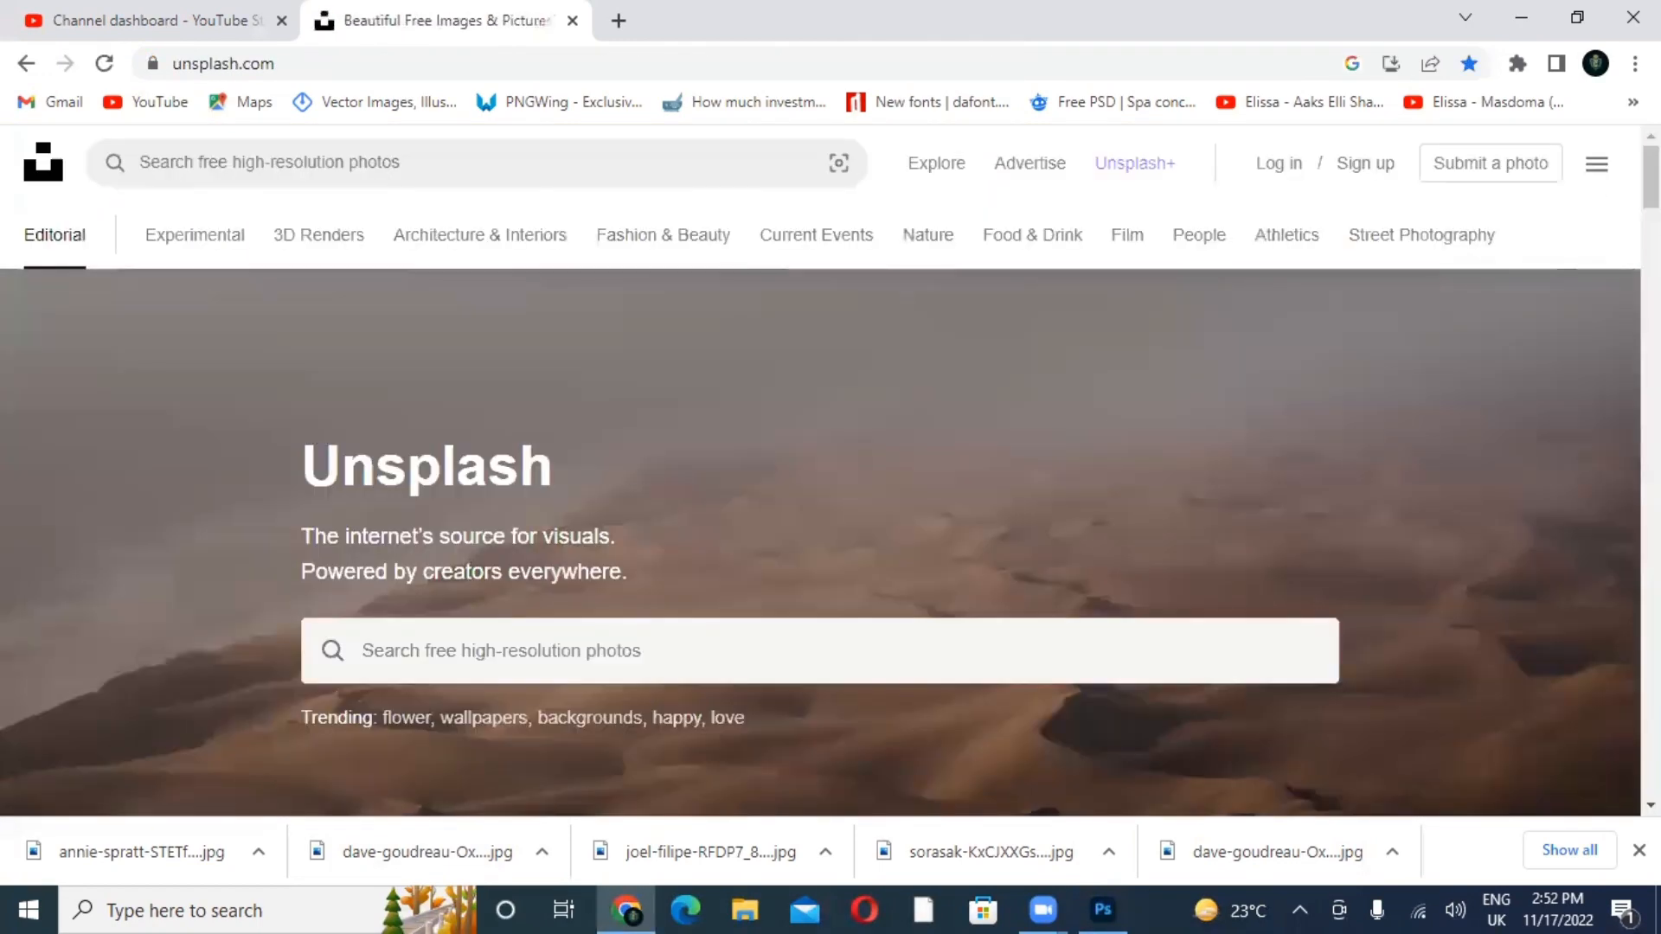
scroll(1177, 705, "down", 5)
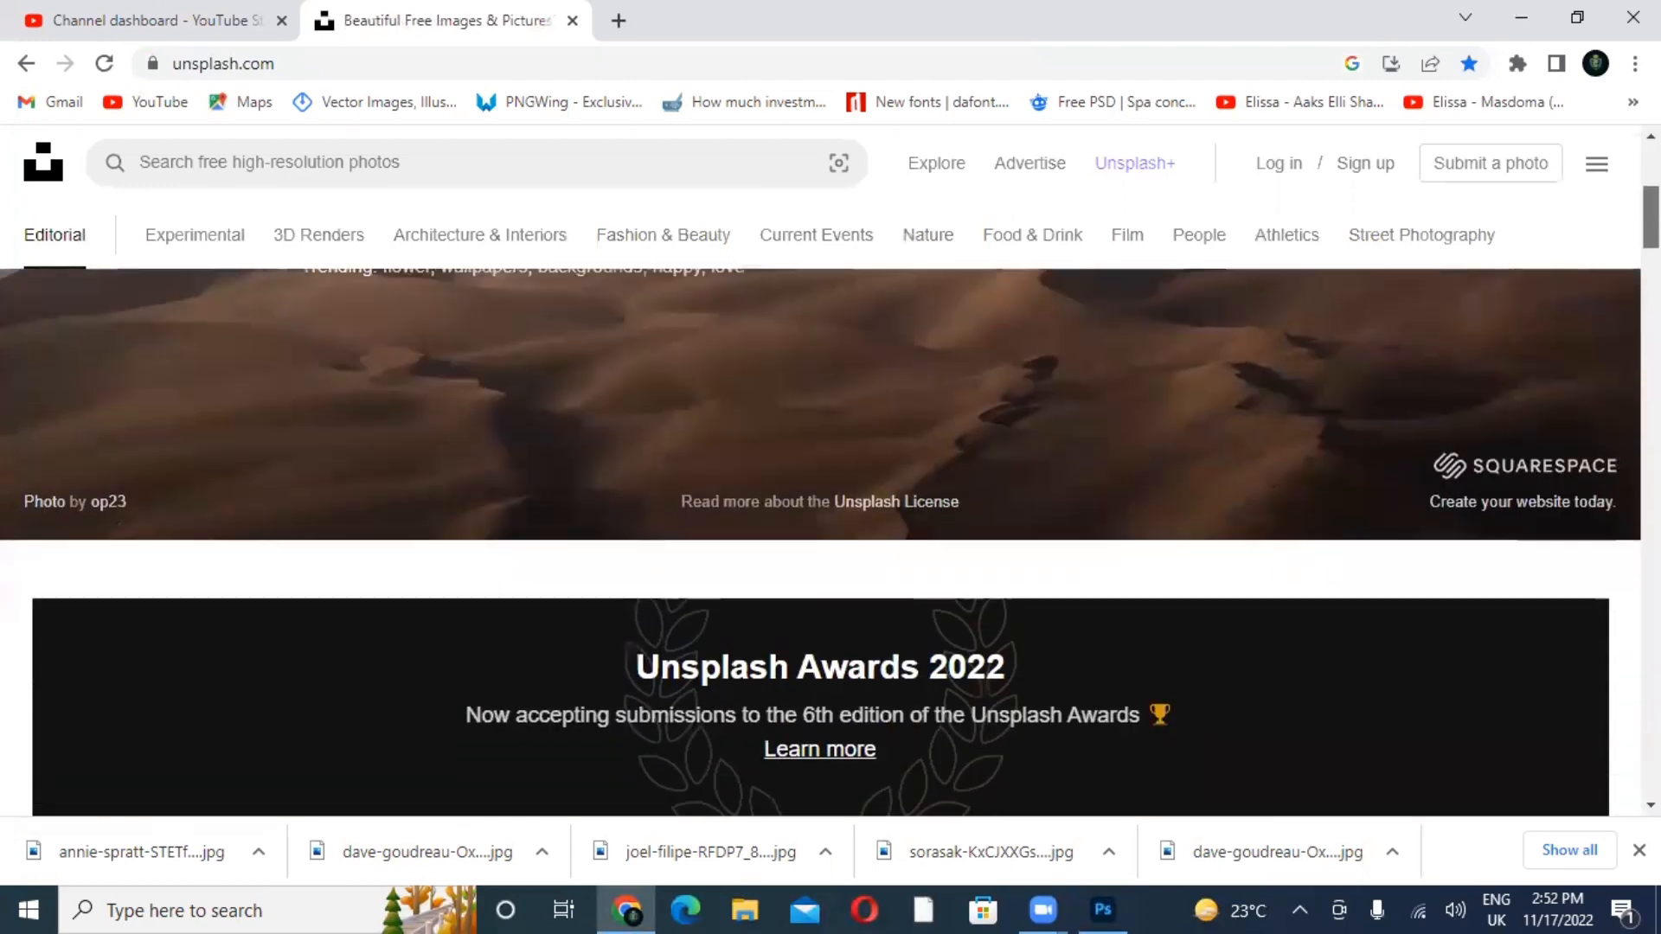
left_click(1102, 908)
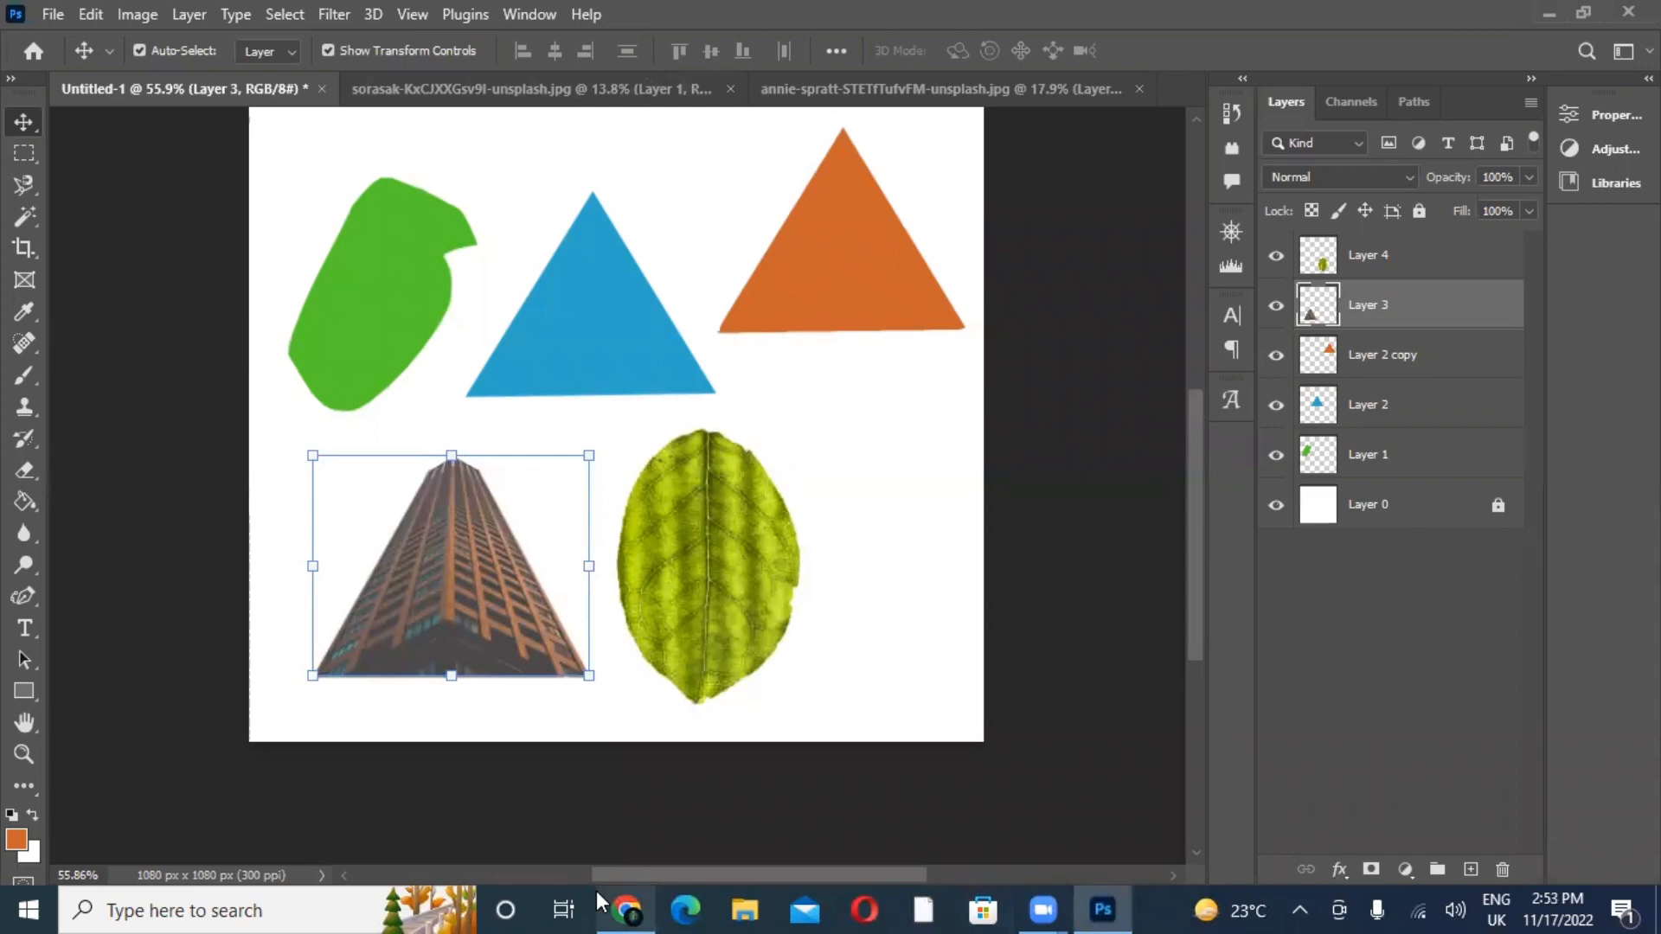
left_click(626, 908)
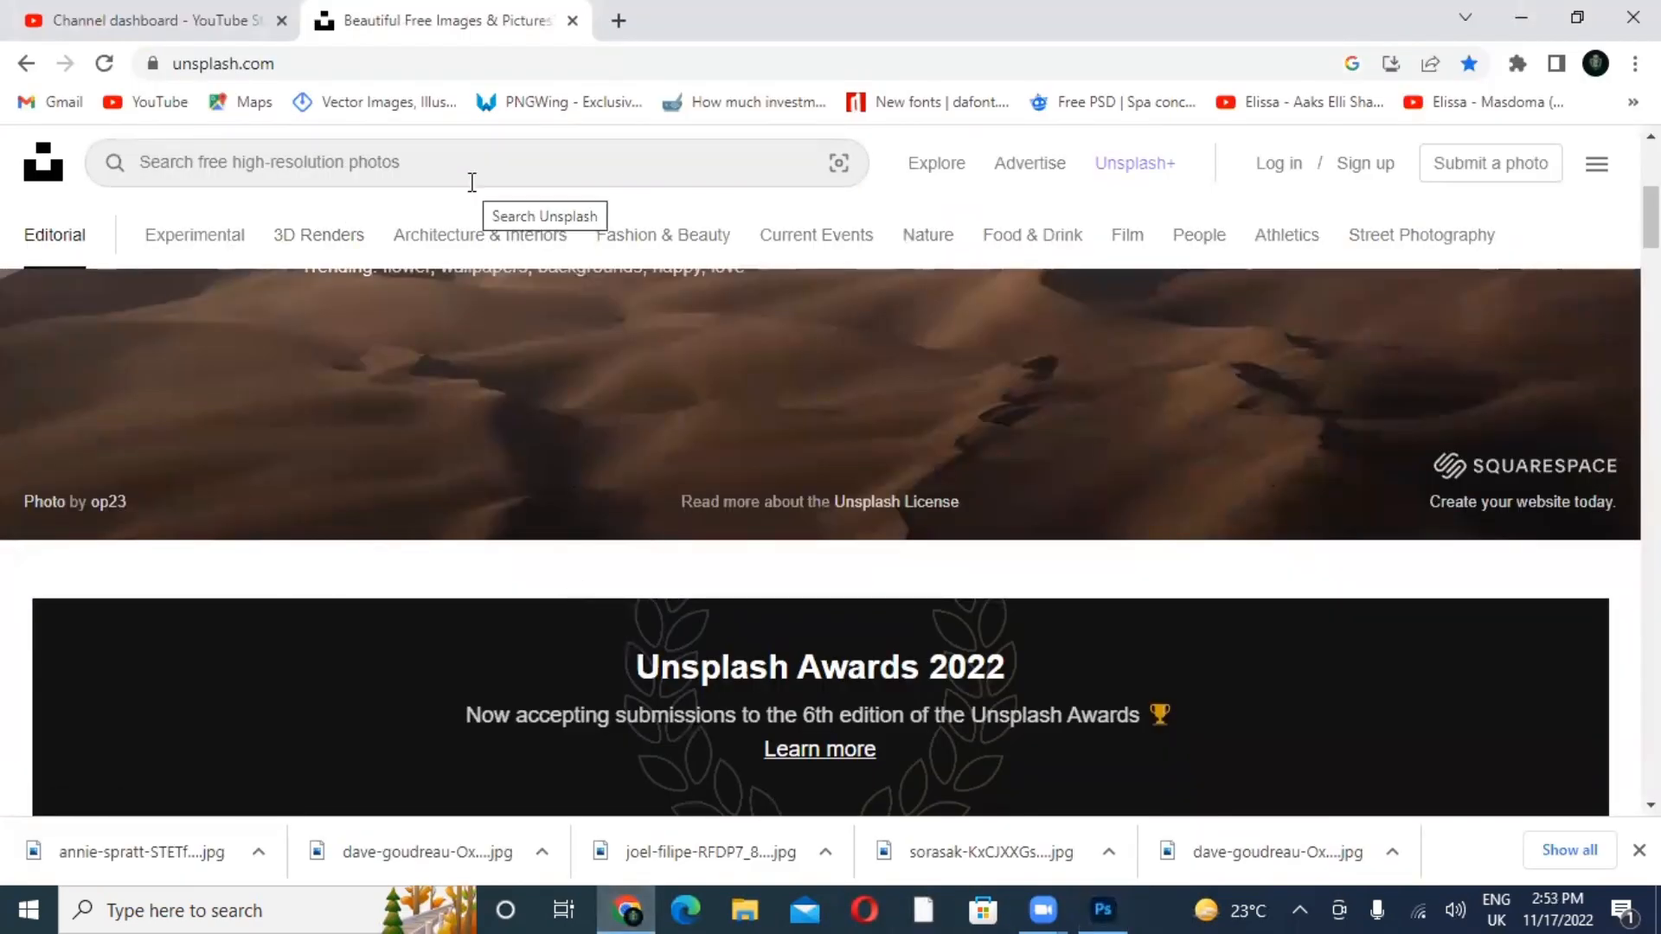
- Search Unsplash for leaf and download the free photo of dark green leafy plants, closing its preview
left_click(438, 153)
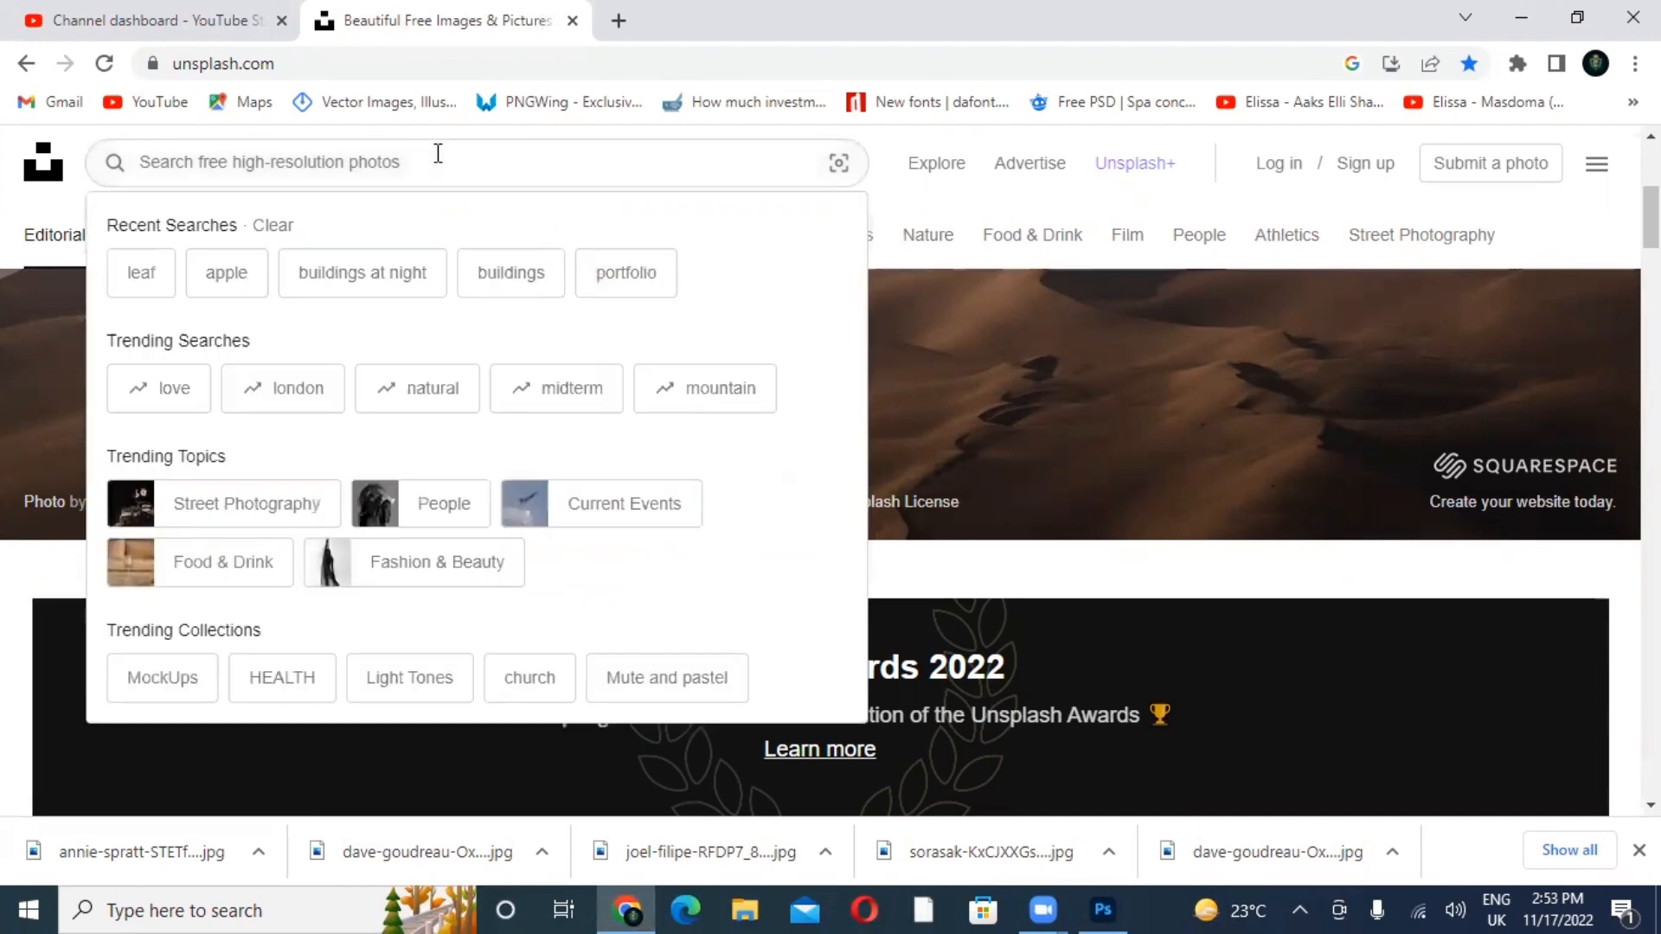
left_click(131, 276)
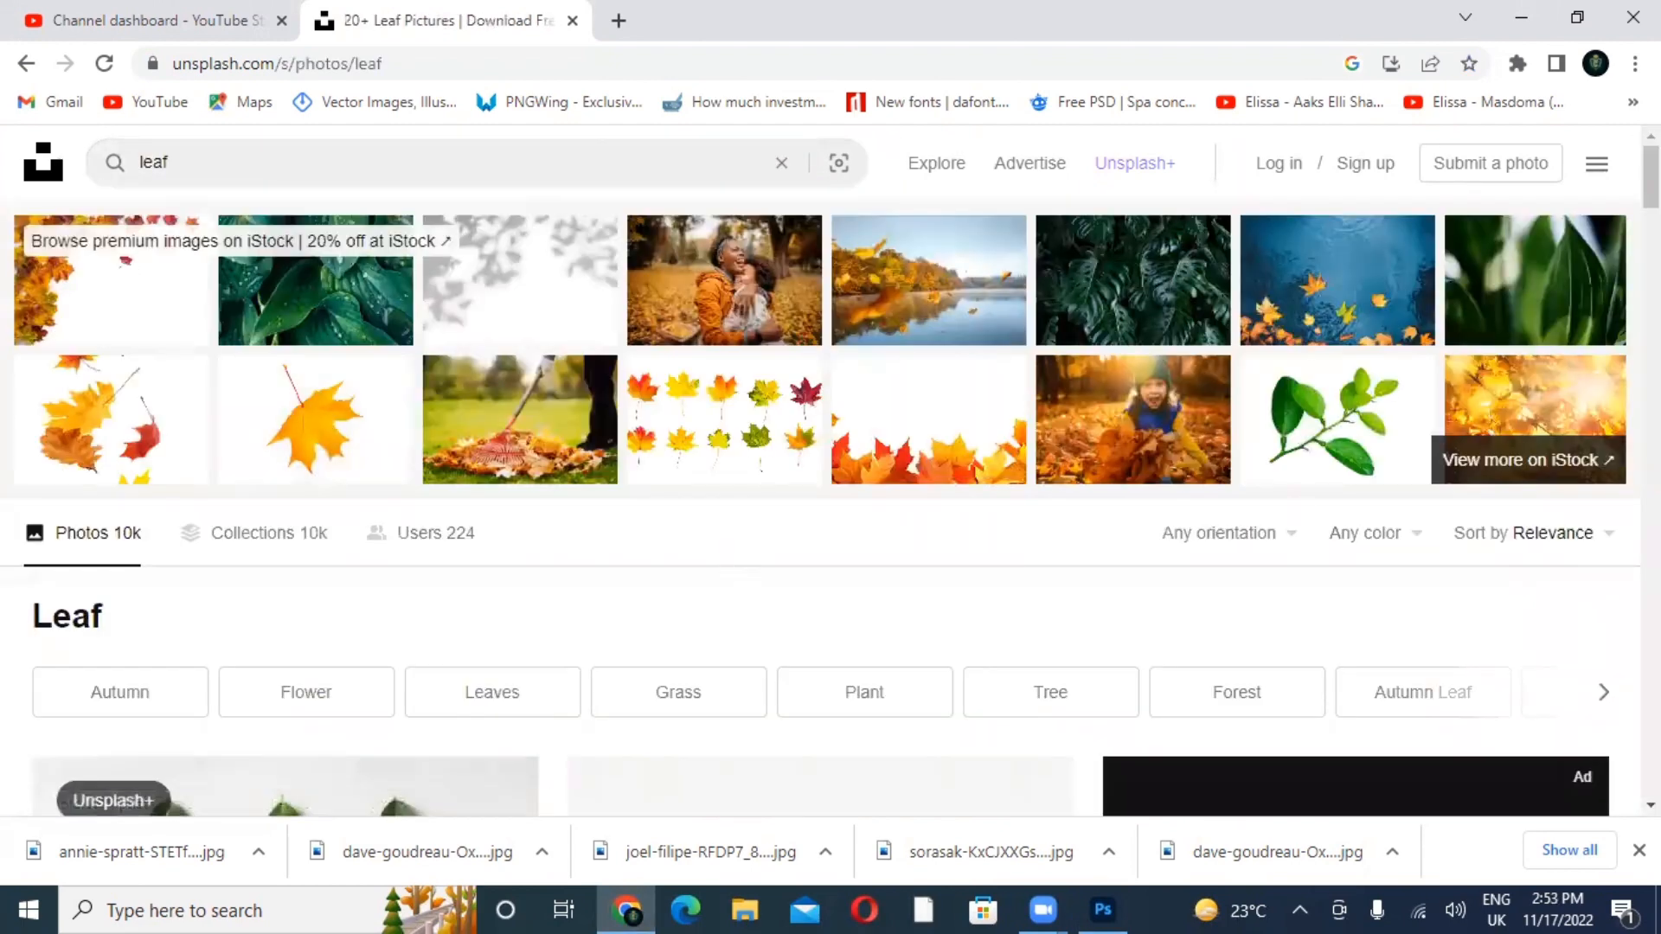
scroll(821, 519, "down", 10)
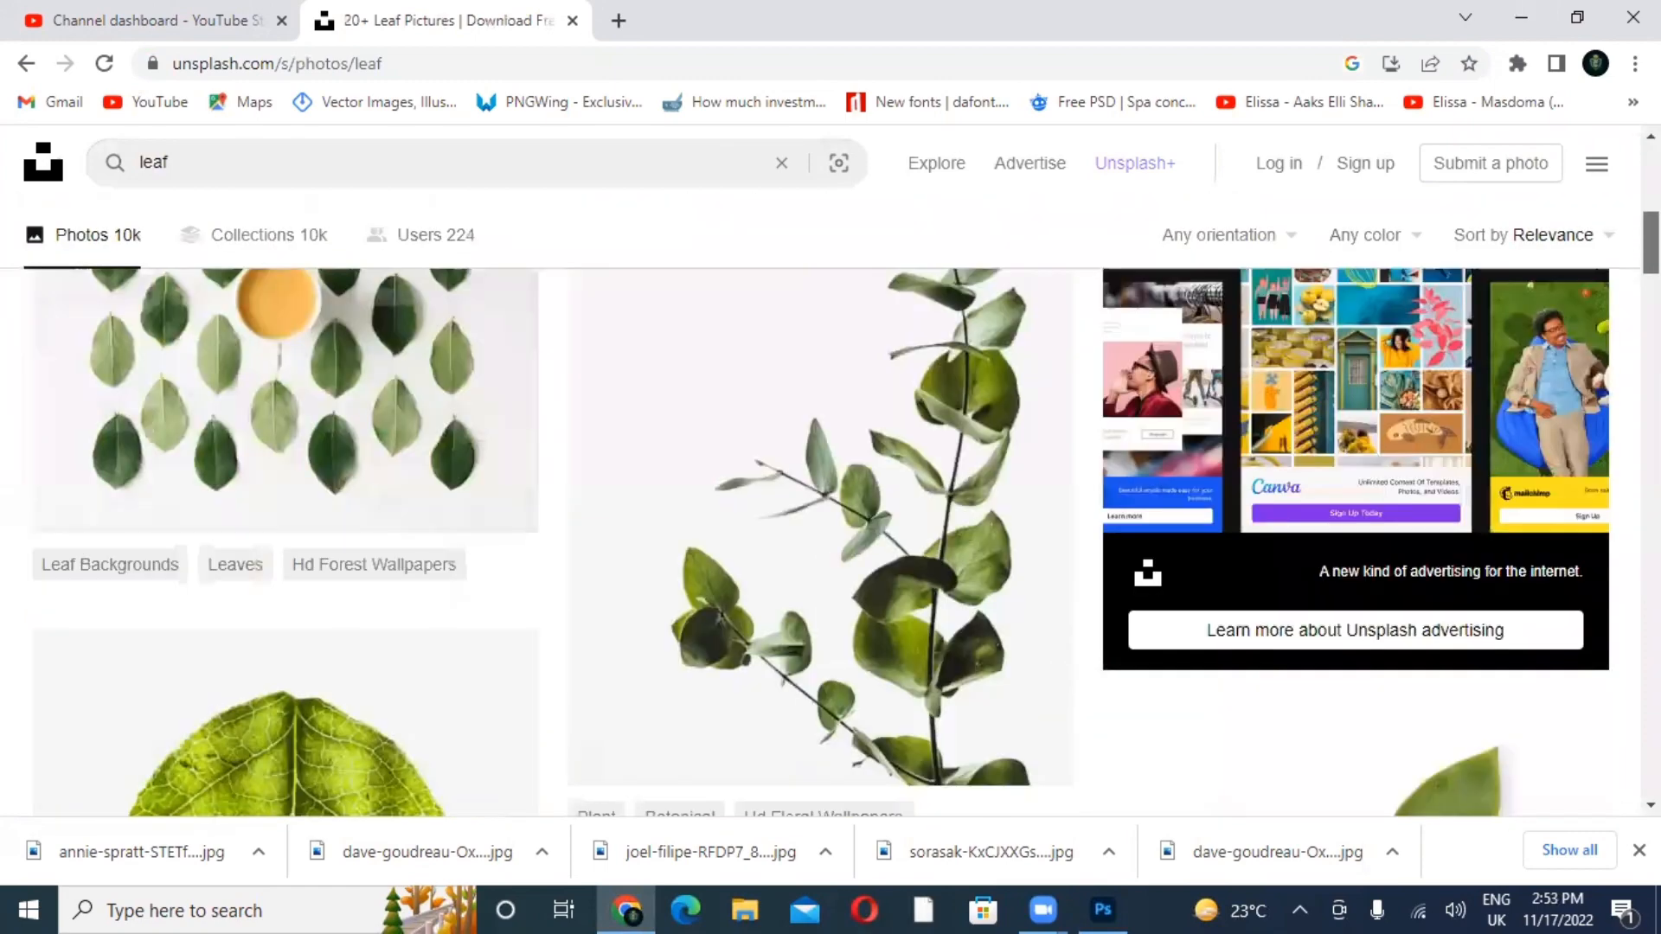
scroll(820, 519, "down", 10)
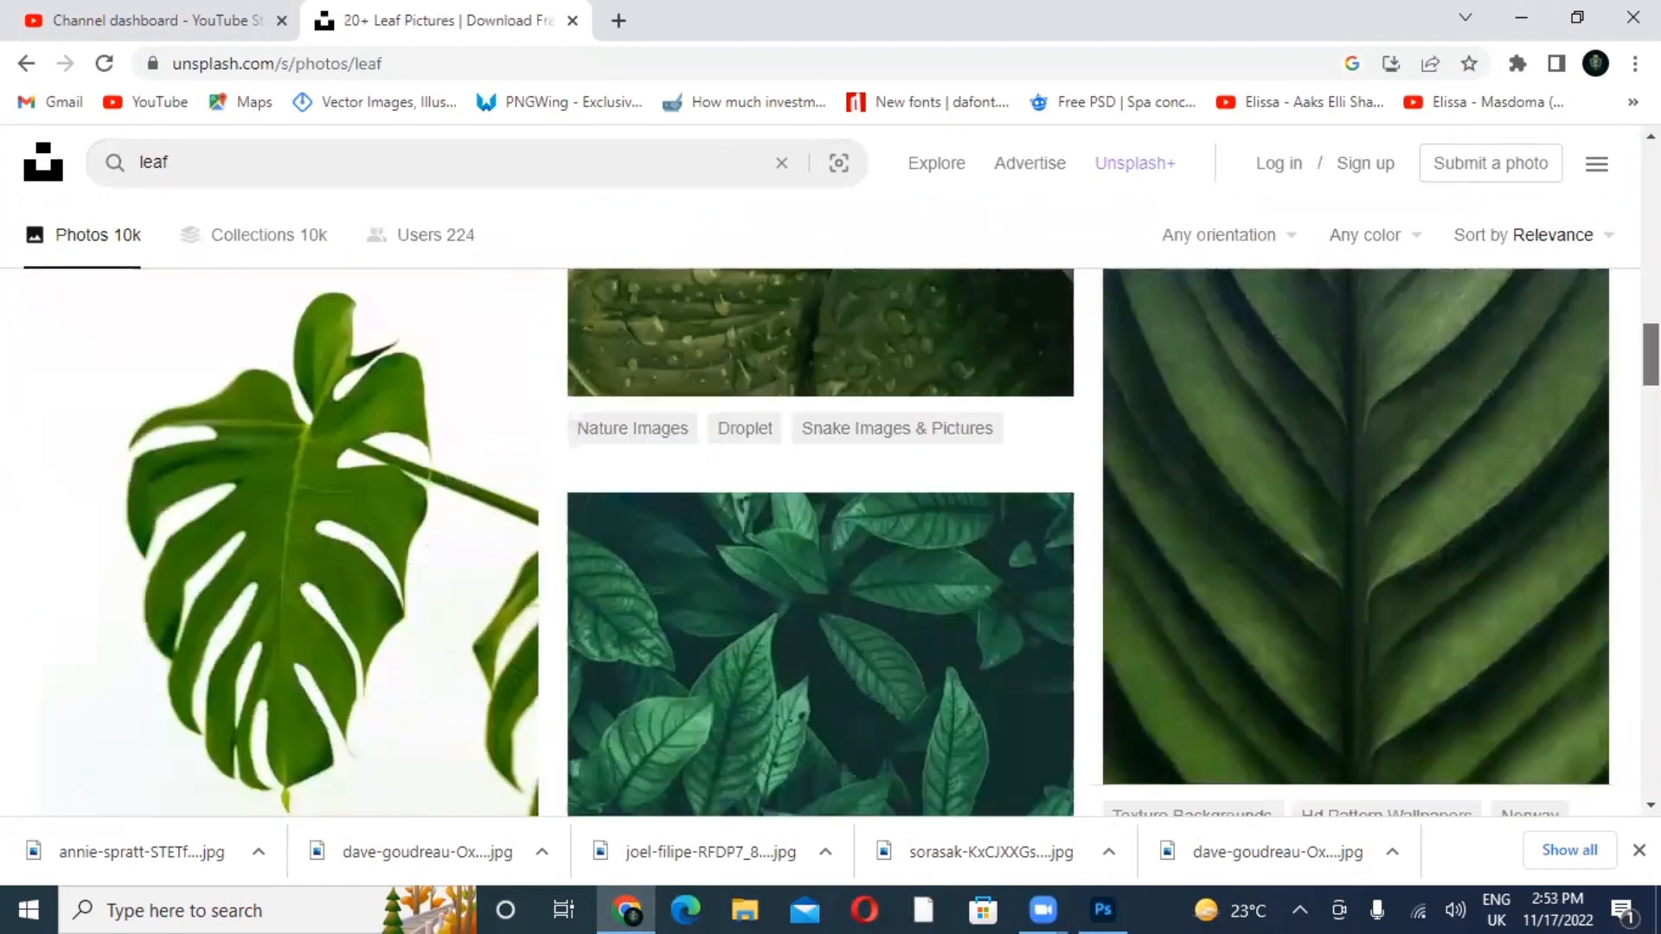
scroll(820, 519, "down", 6)
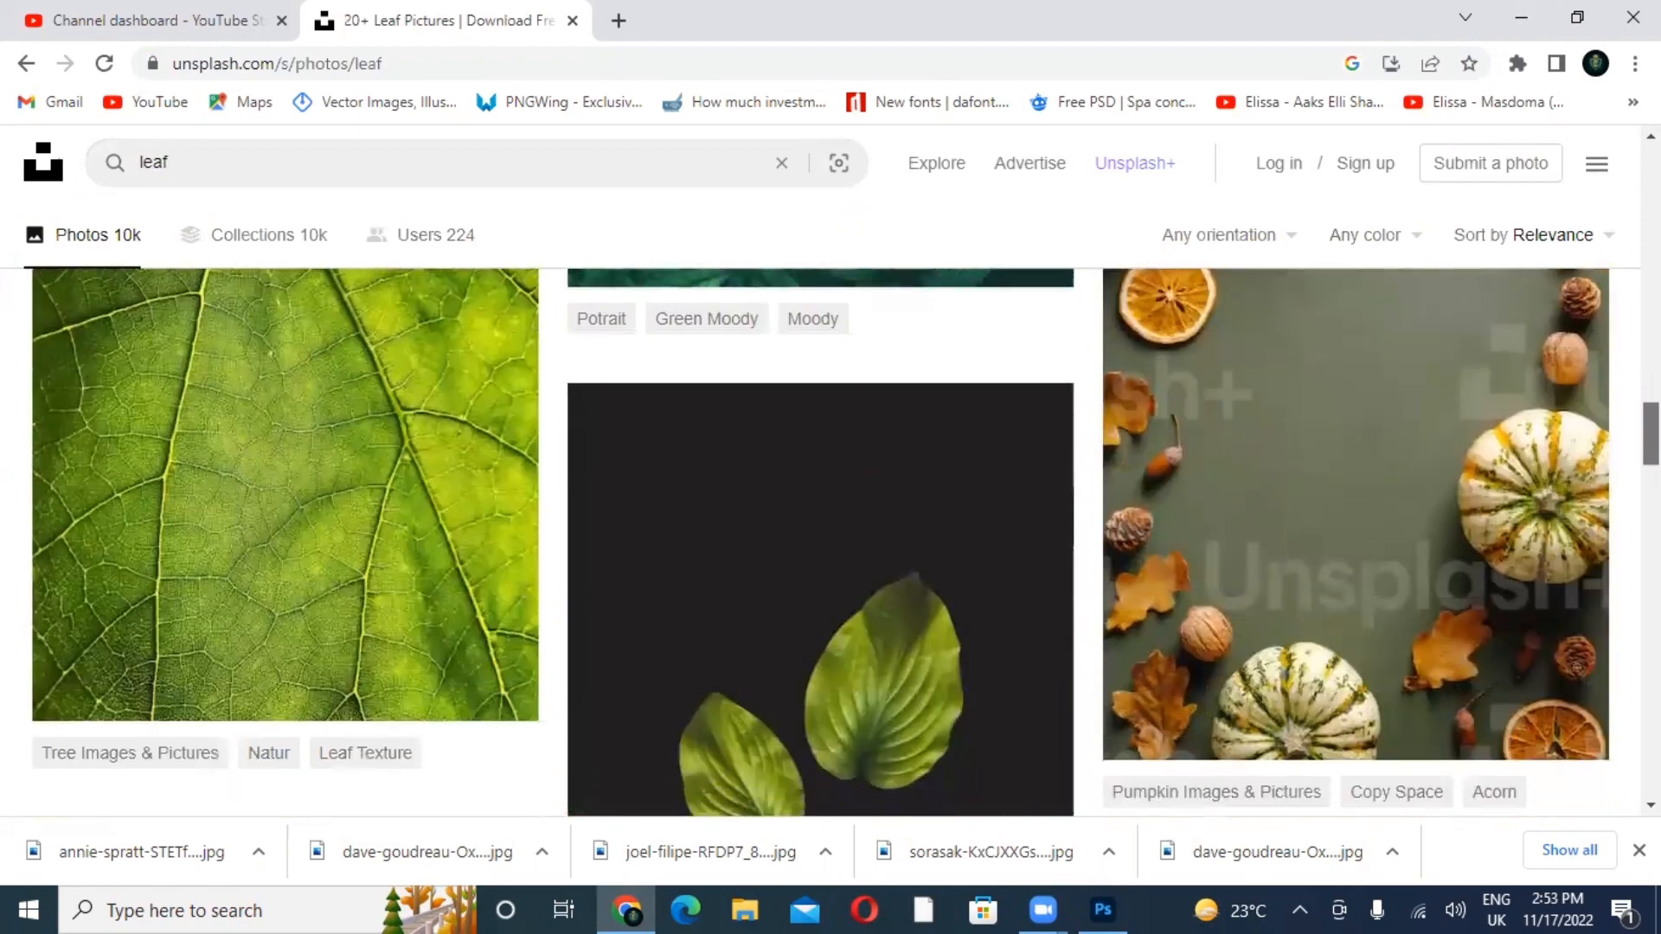
scroll(820, 519, "up", 4)
left_click(924, 512)
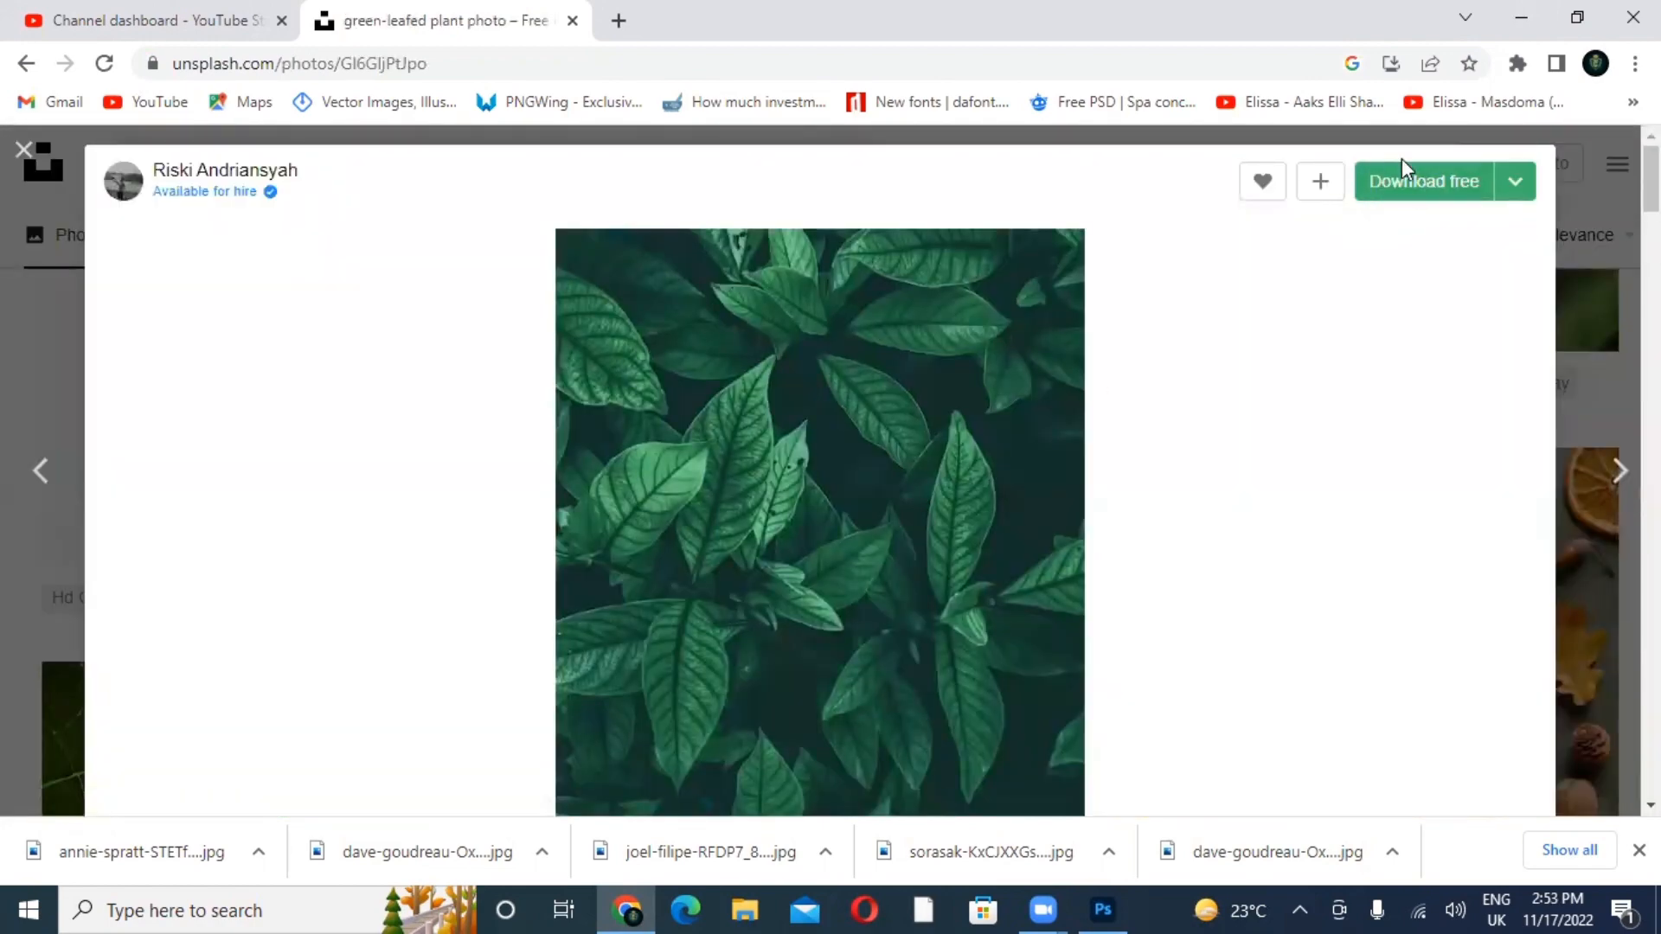
left_click(1433, 183)
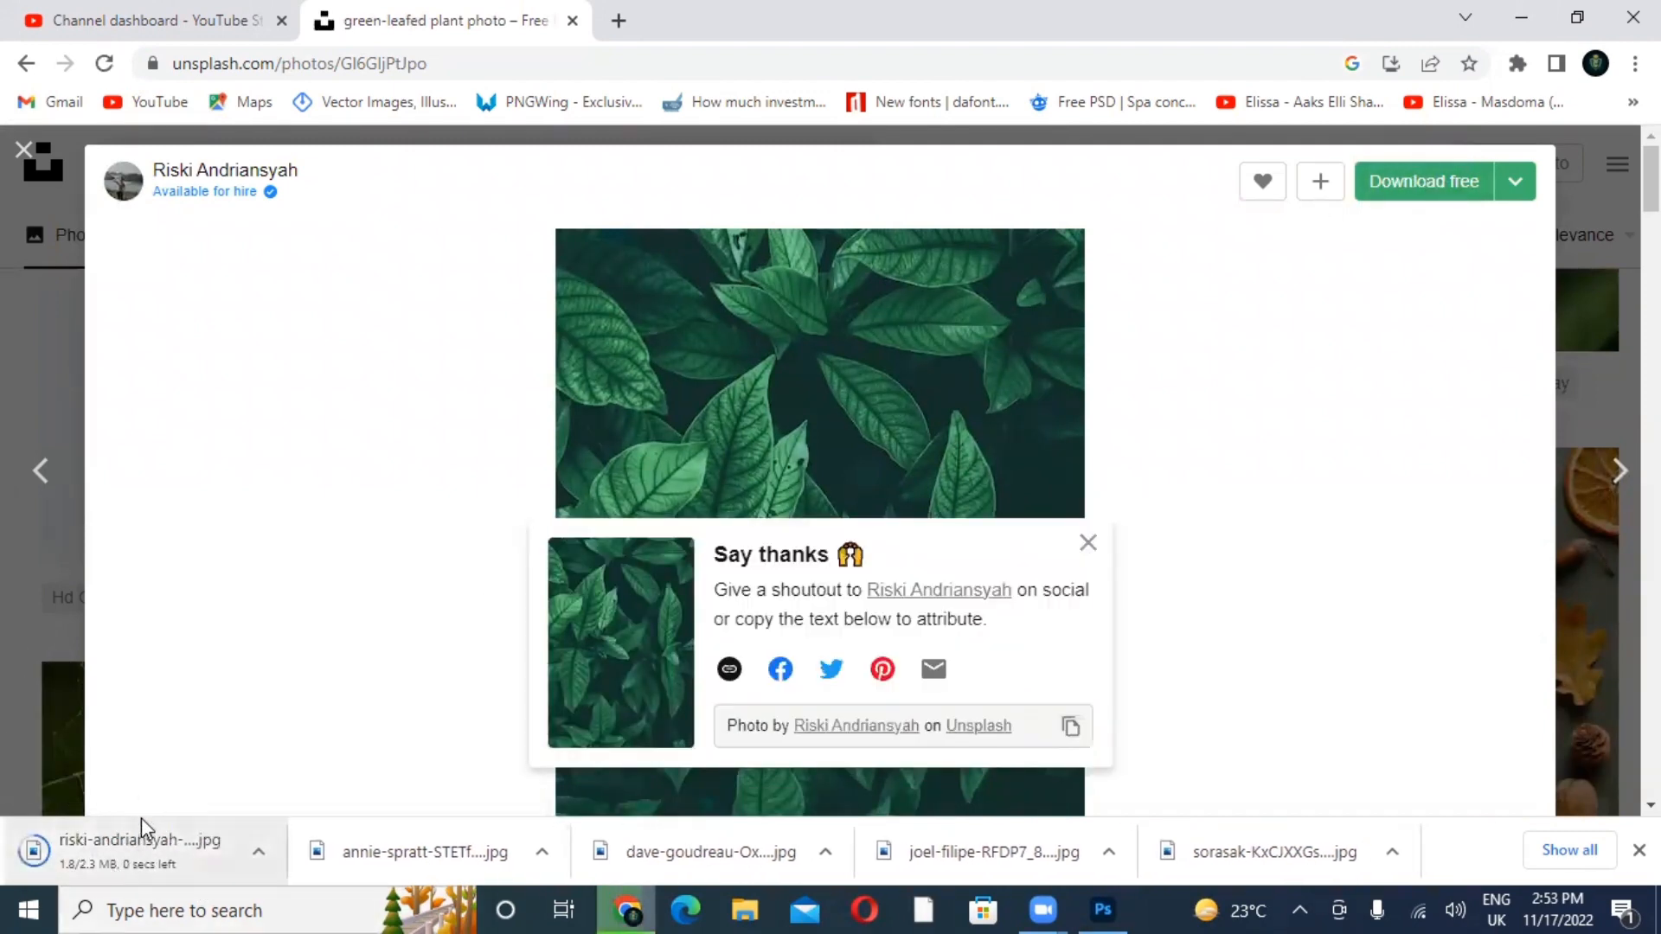
left_click(23, 150)
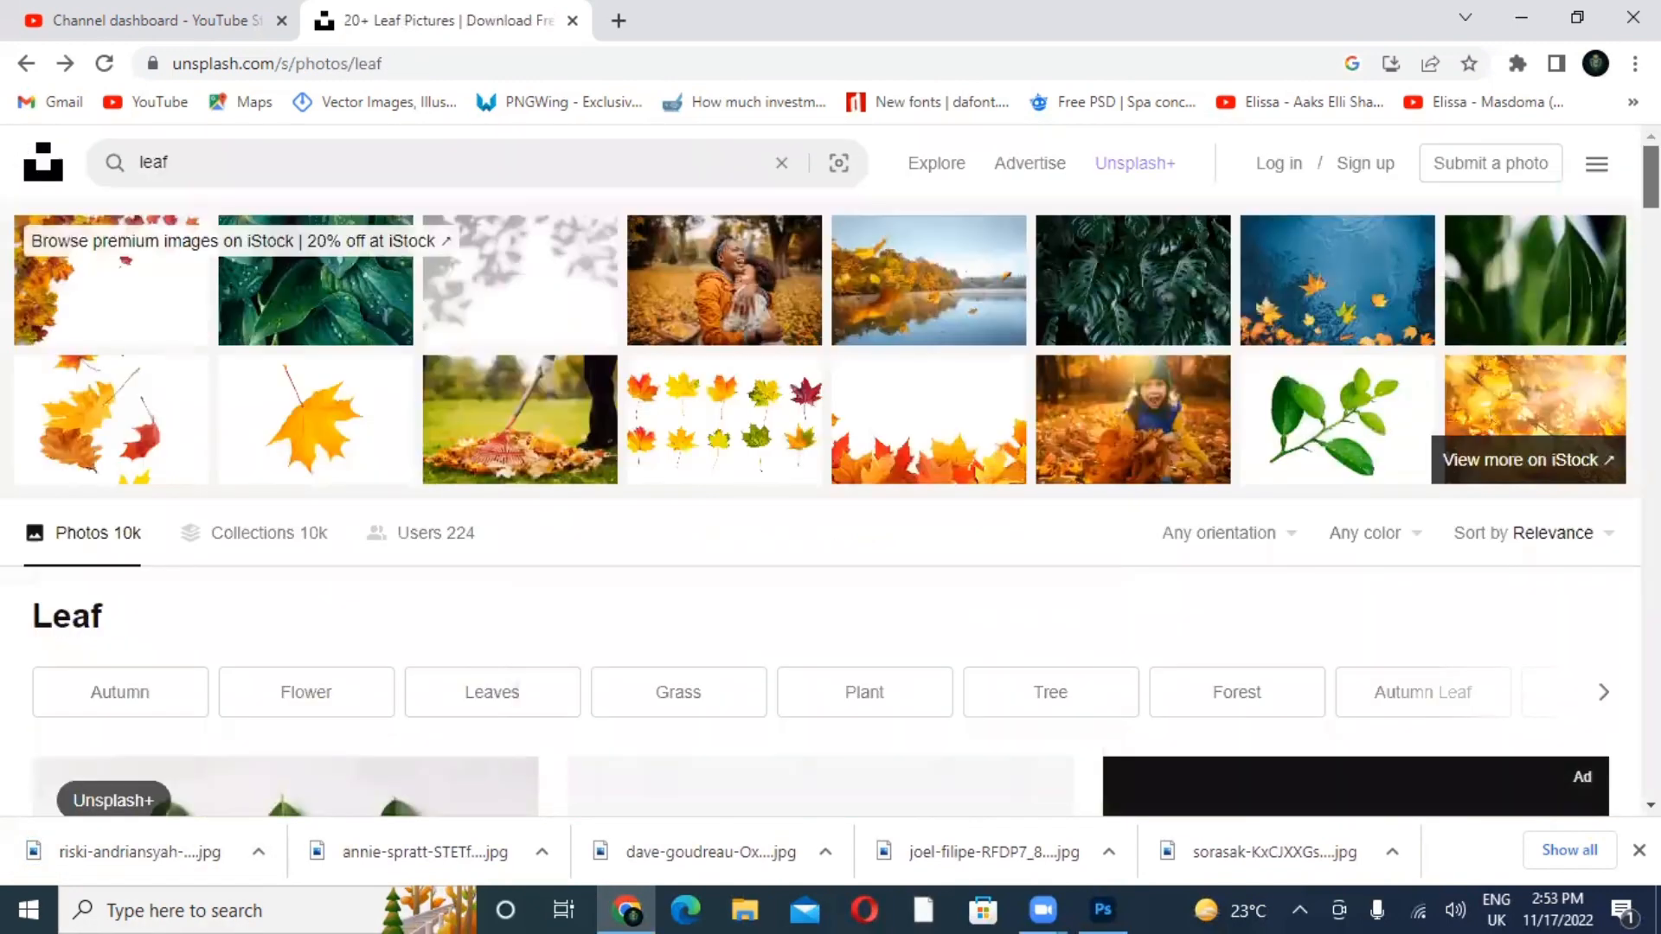
- Look through Unsplash's Food & Drink photos for another suitable image, and switch back to Photoshop
left_click(26, 63)
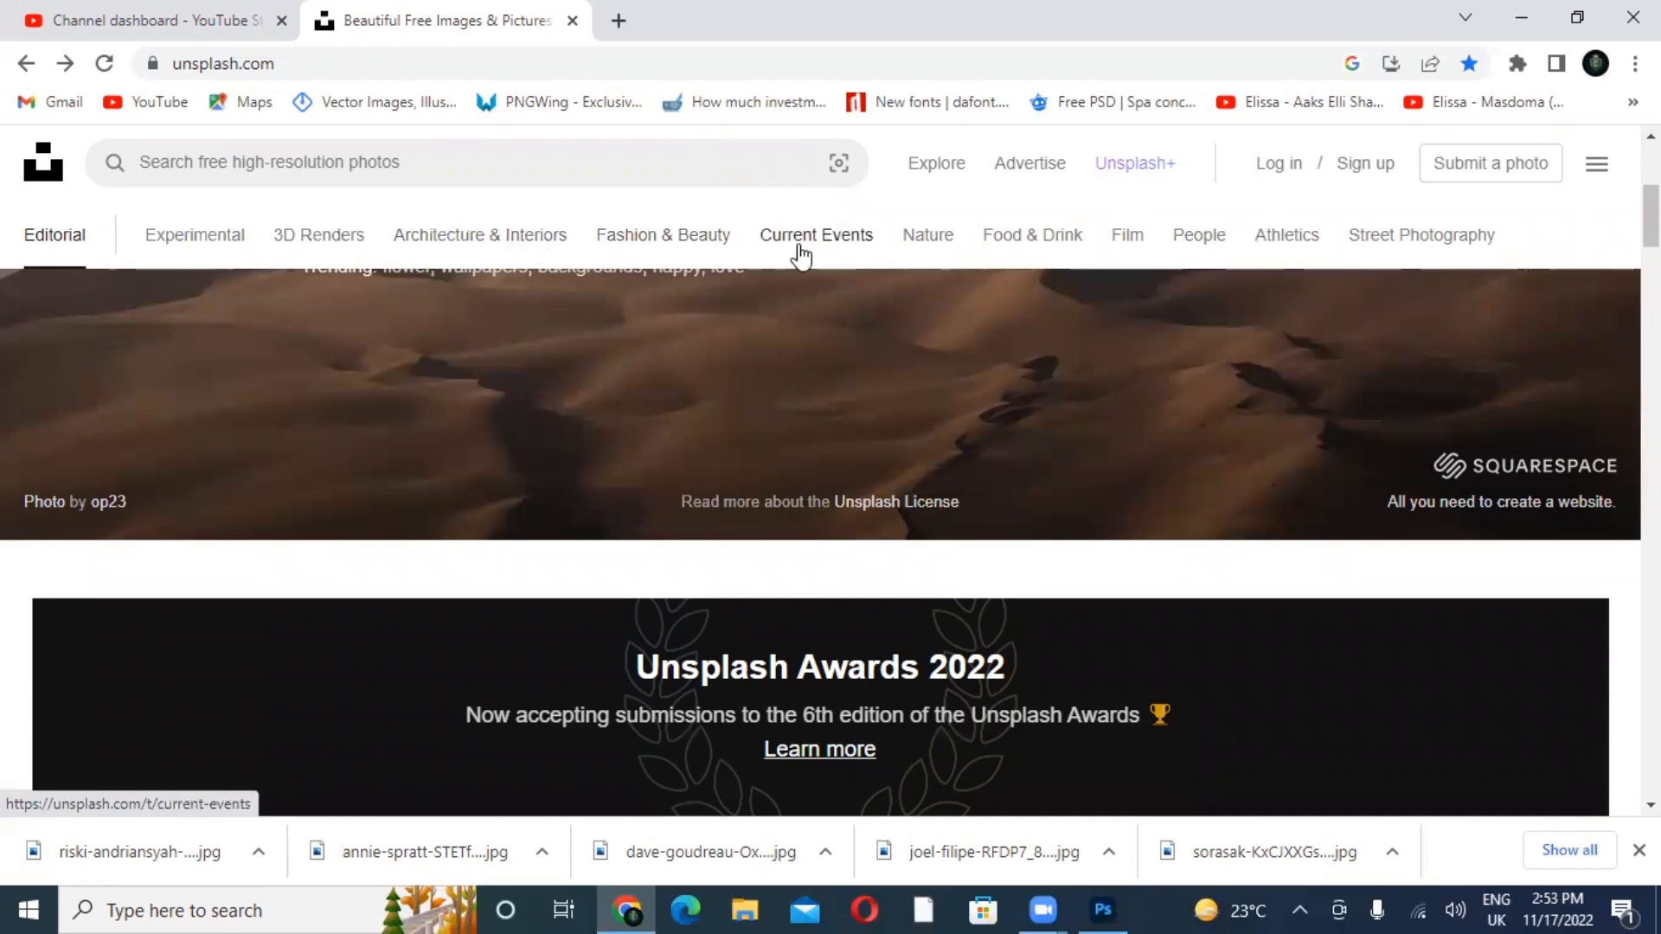
left_click(1061, 251)
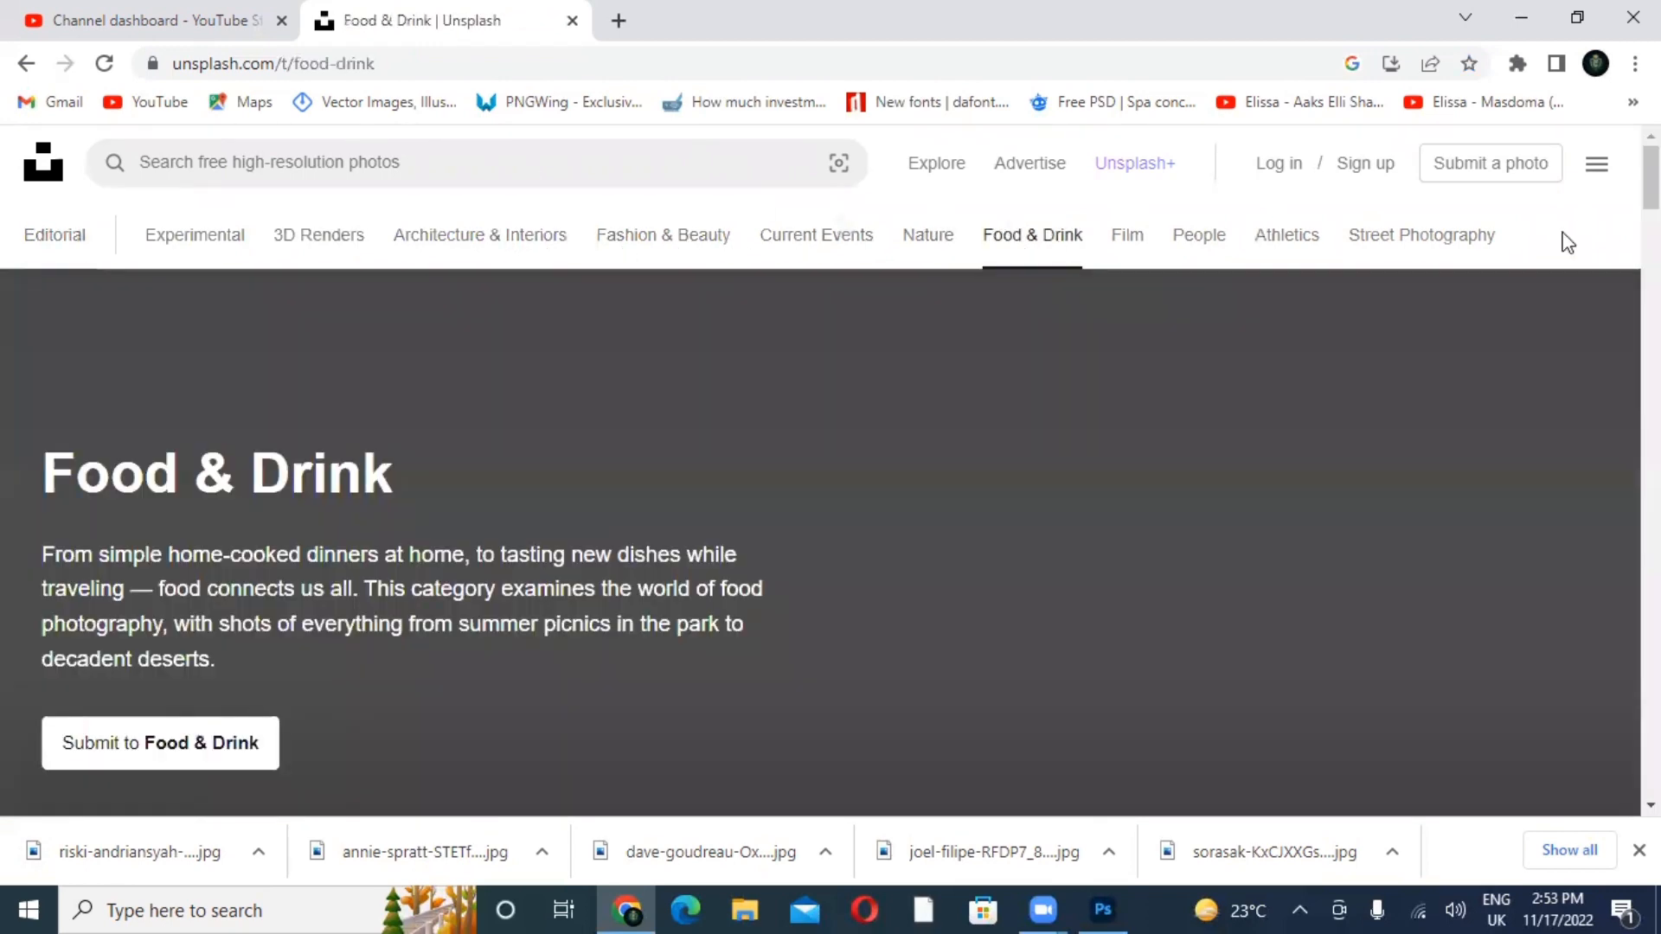
scroll(822, 542, "down", 12)
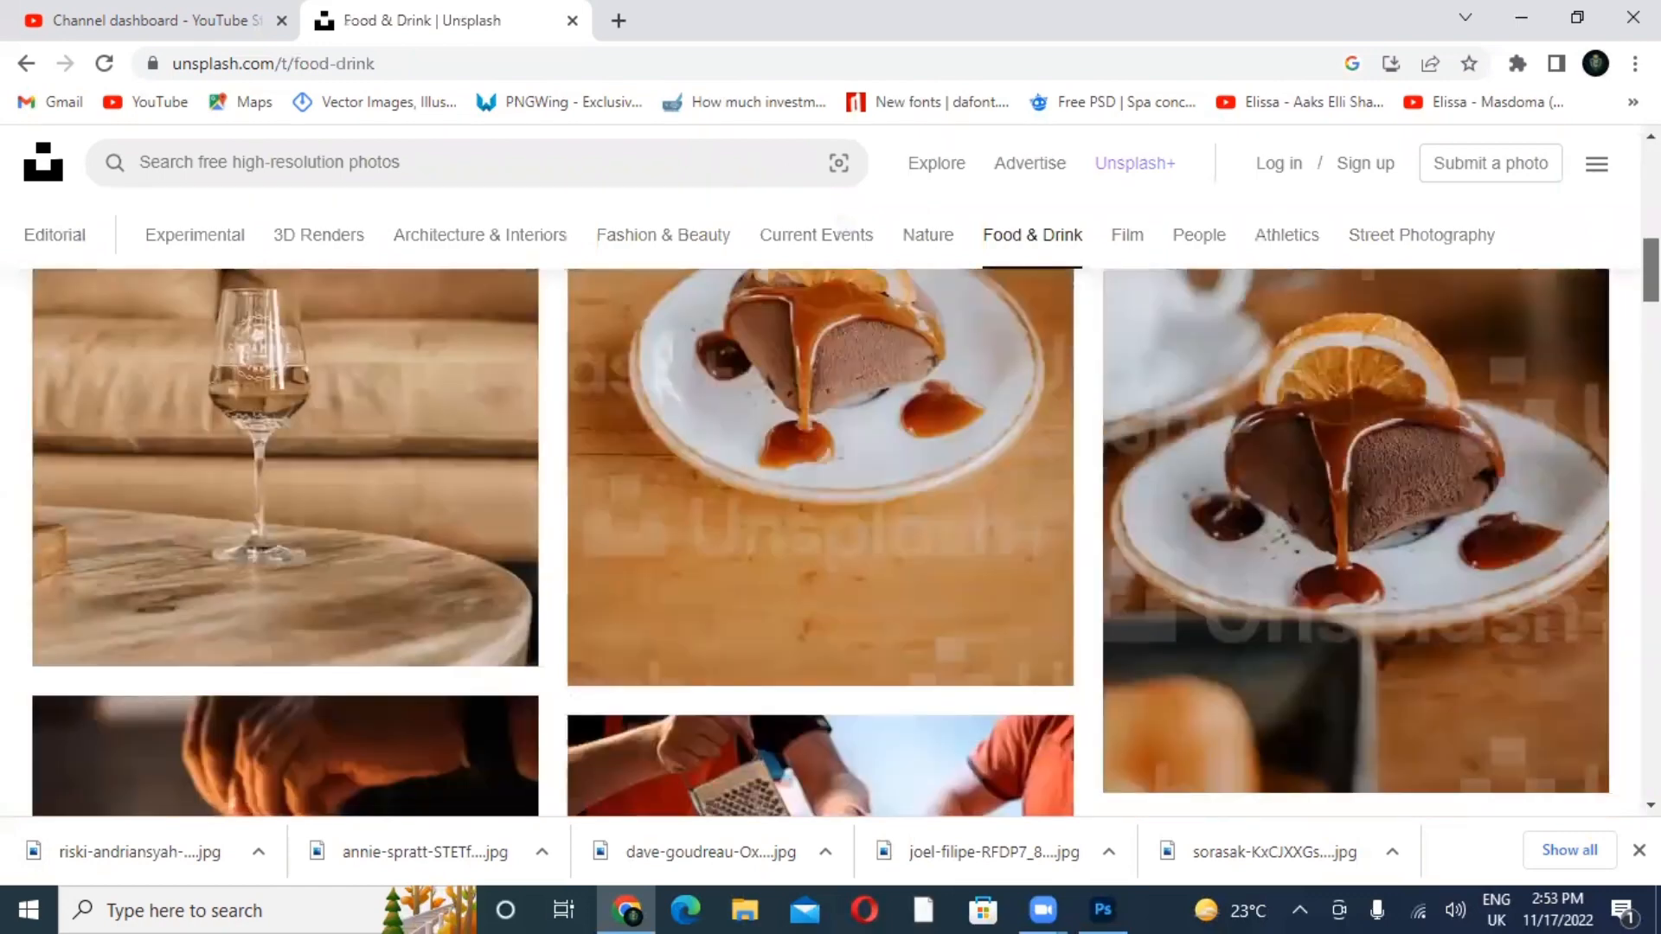
scroll(822, 543, "down", 5)
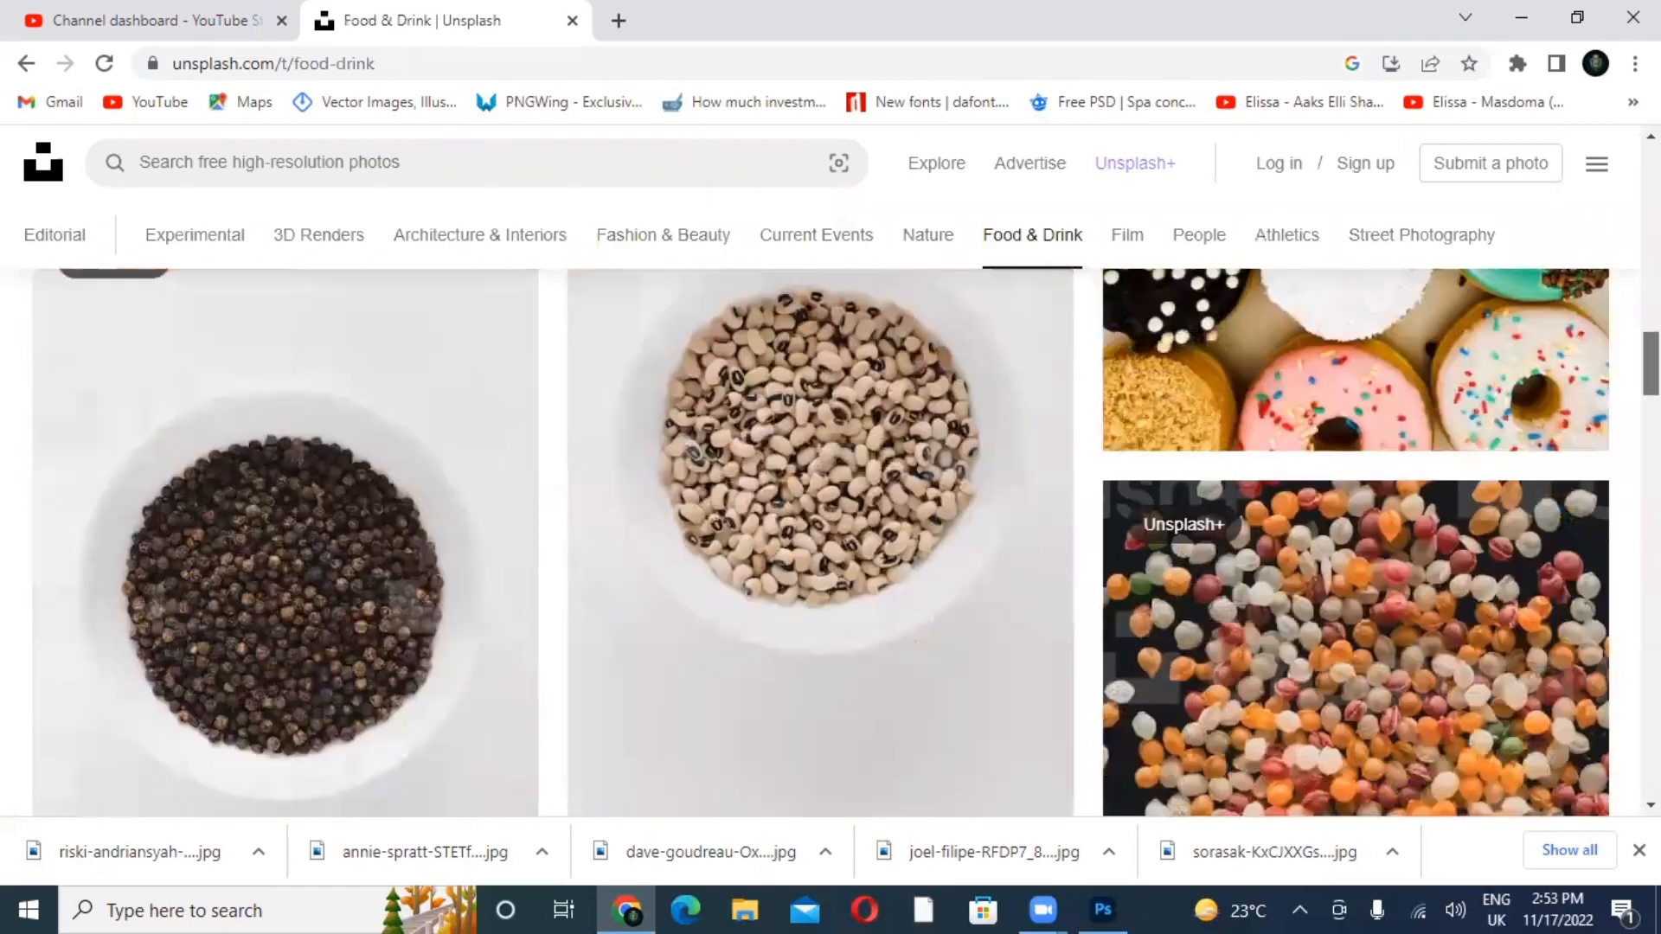
scroll(822, 543, "down", 12)
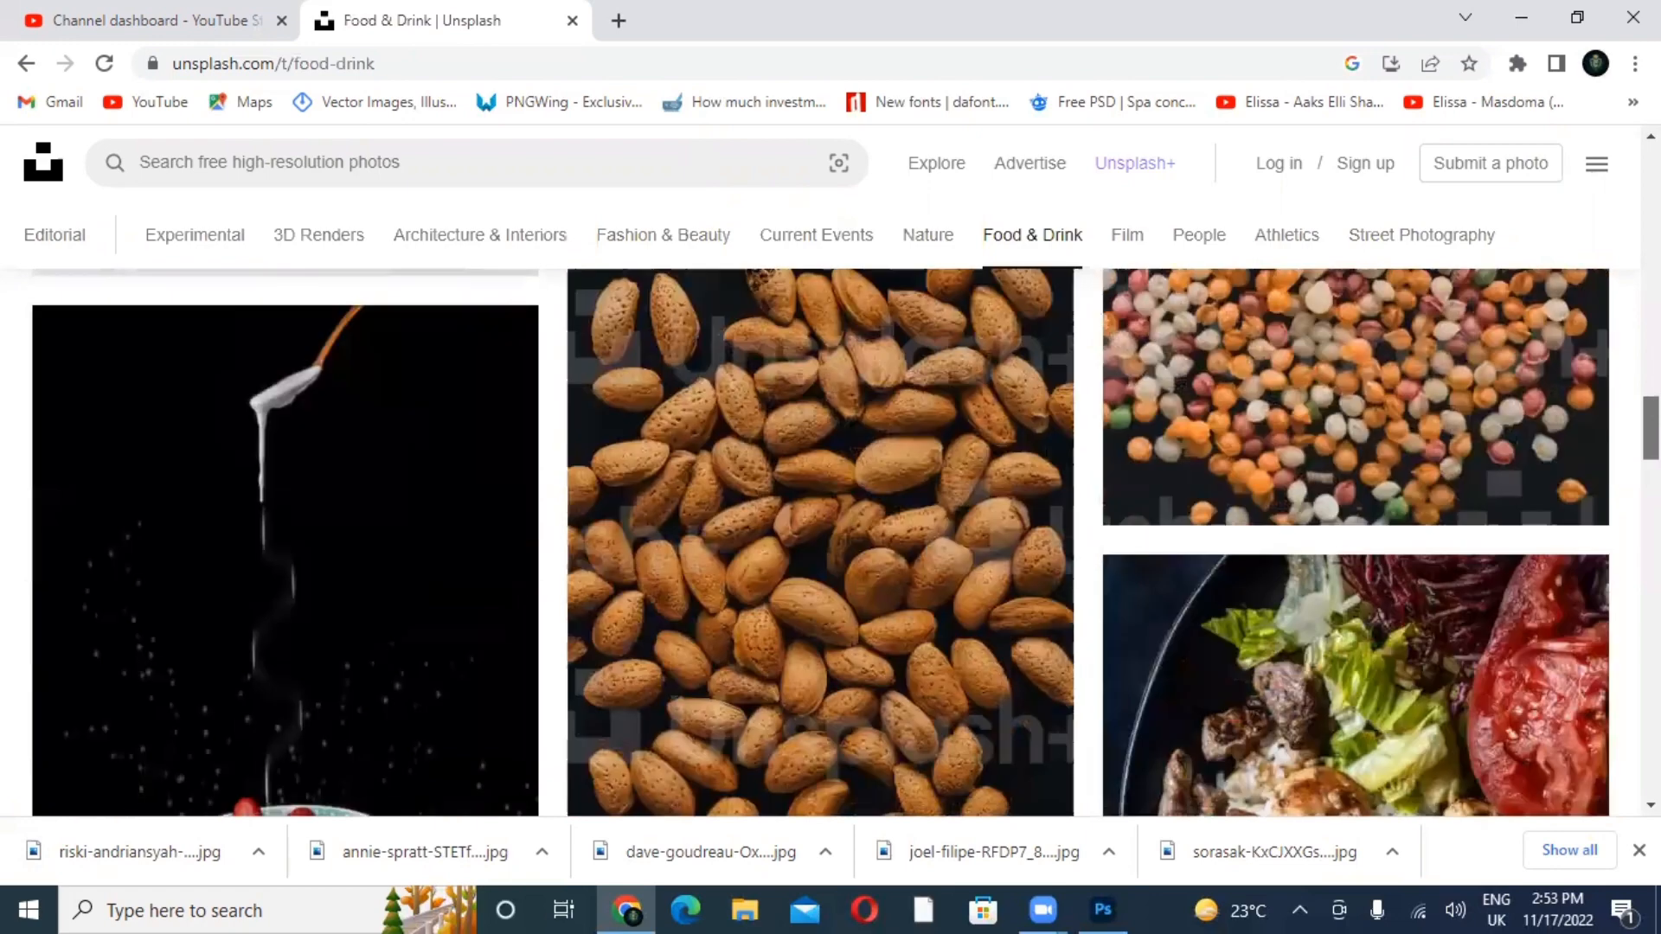
scroll(821, 542, "down", 10)
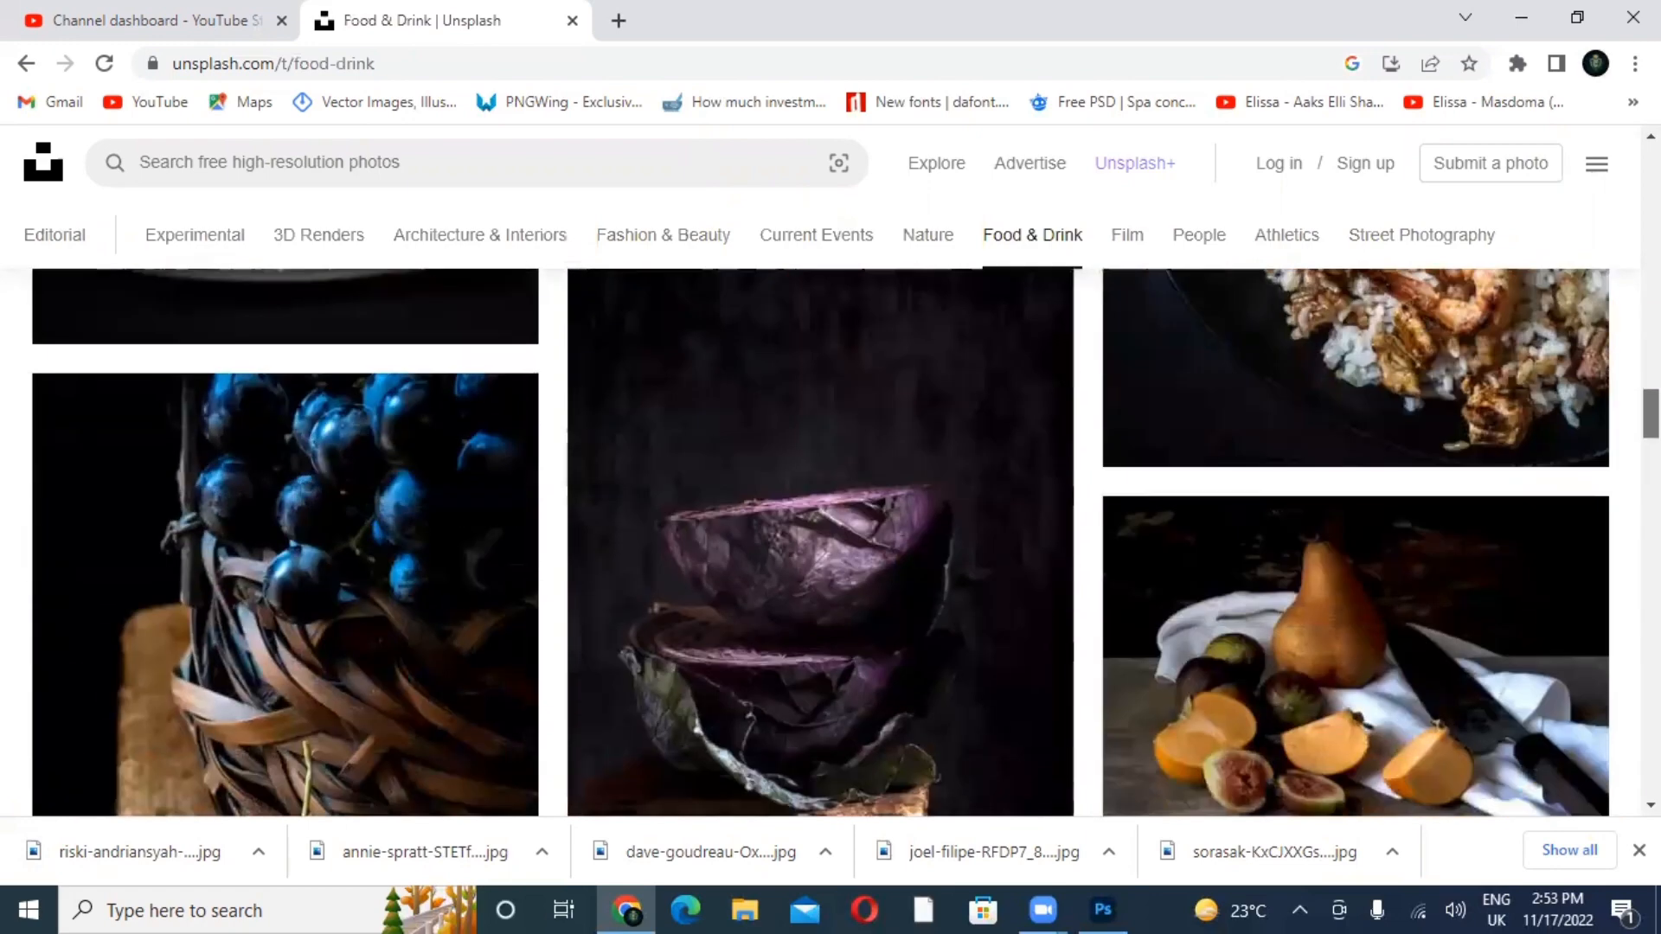
scroll(822, 543, "down", 8)
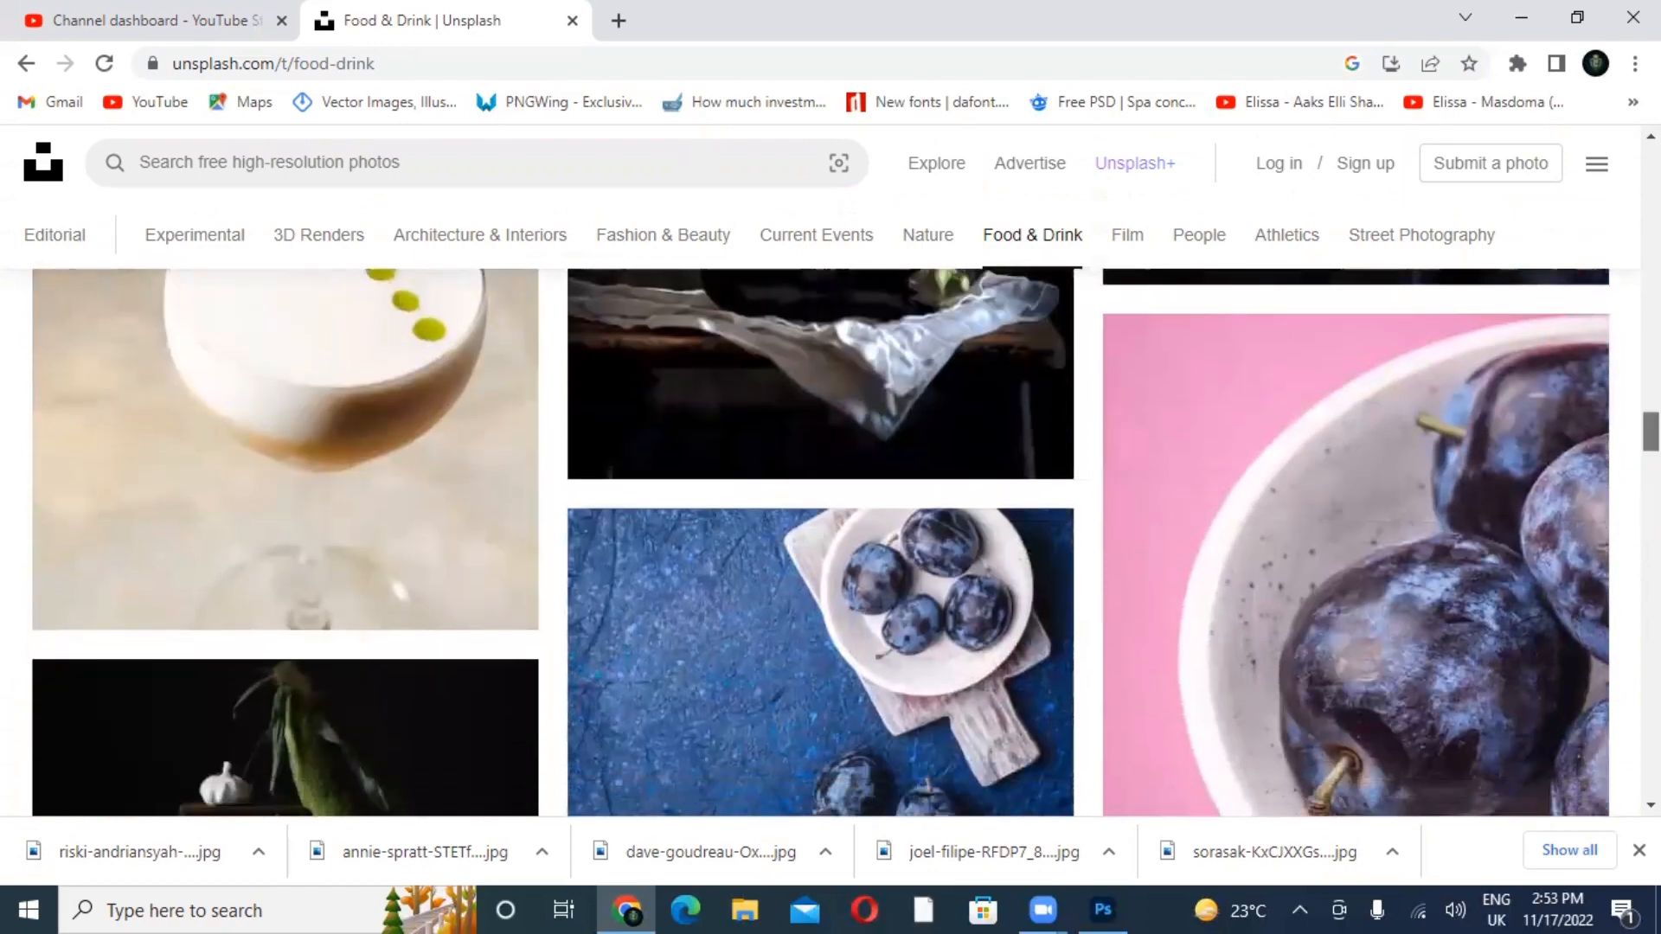
scroll(822, 542, "down", 3)
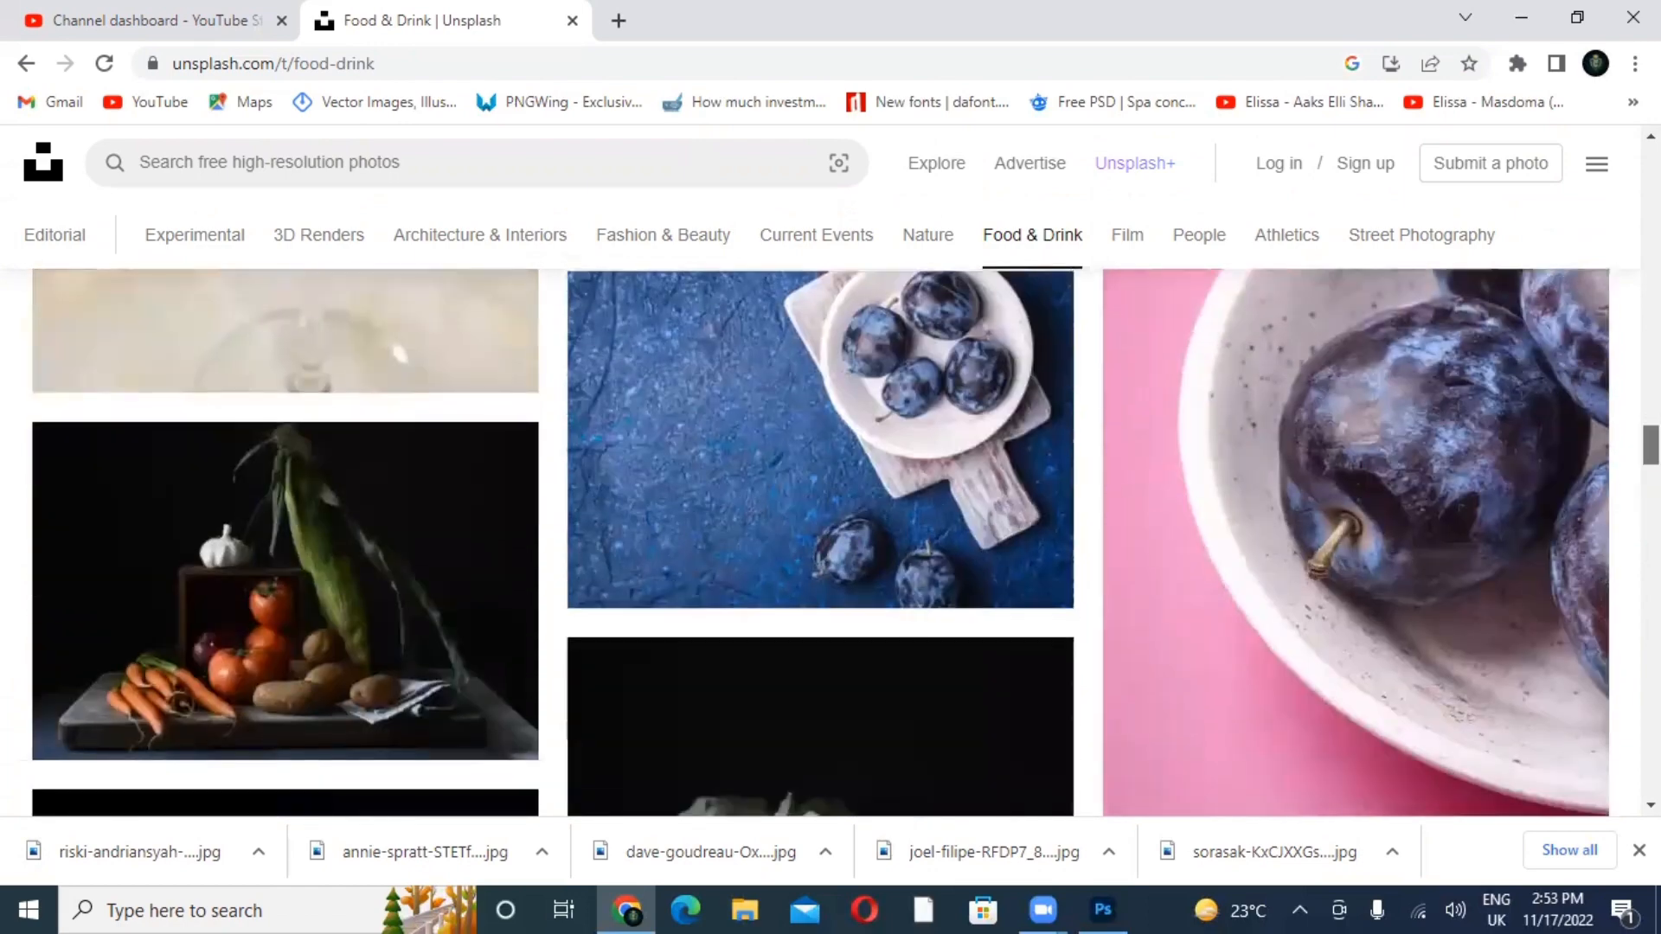
scroll(822, 543, "down", 6)
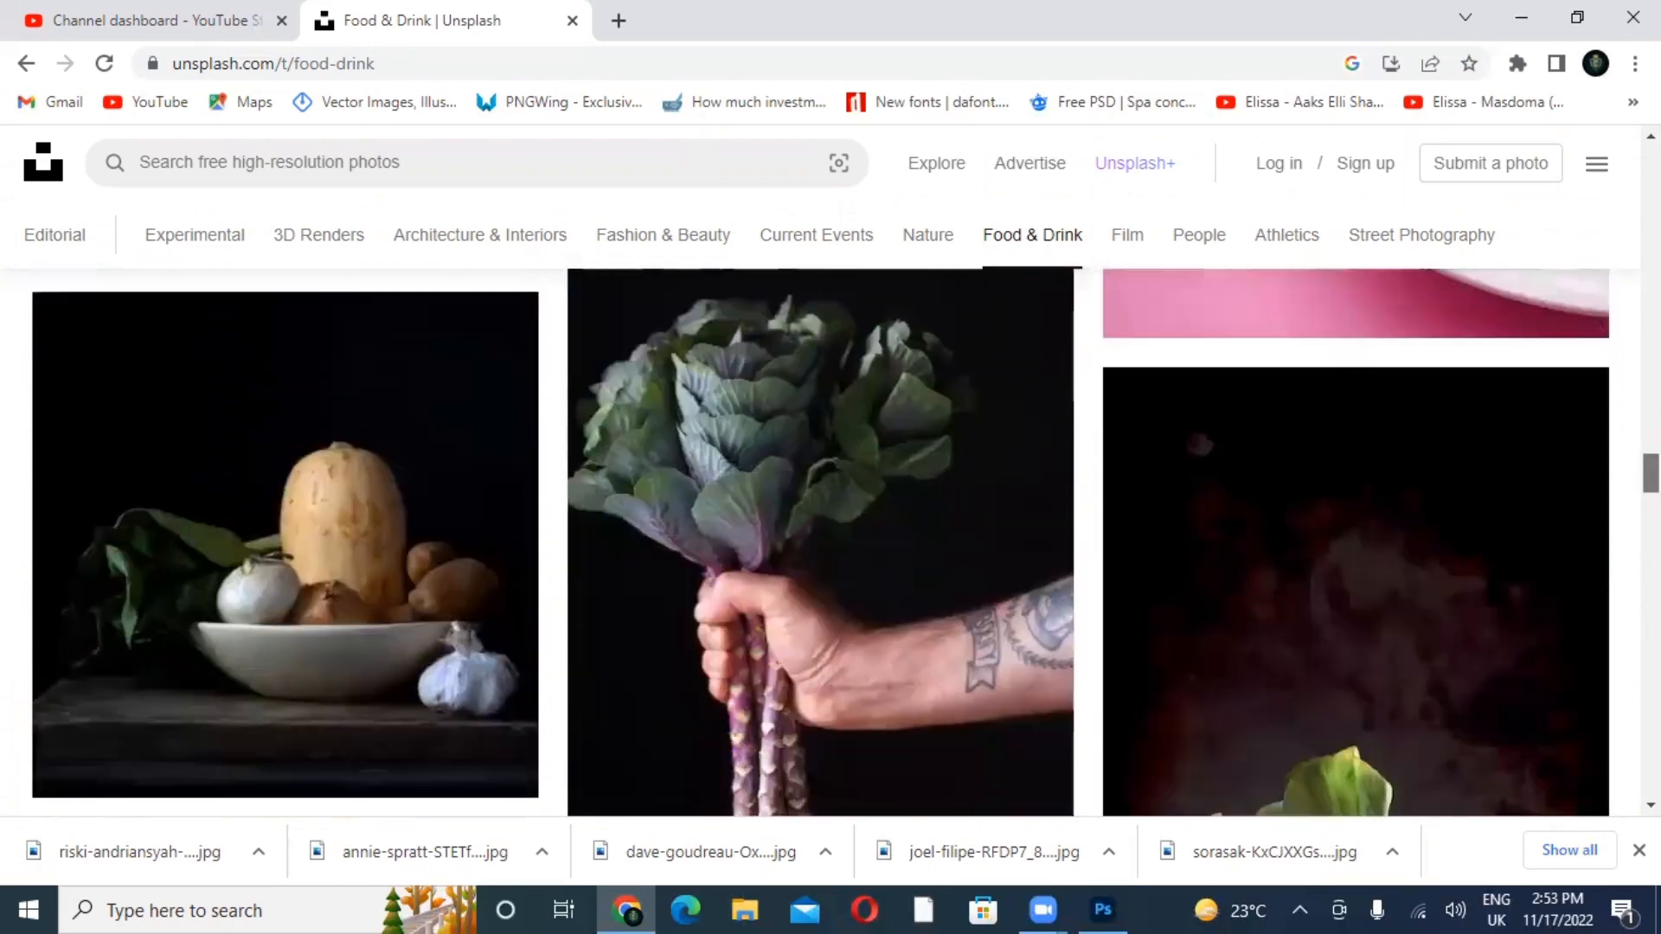
scroll(822, 542, "down", 1)
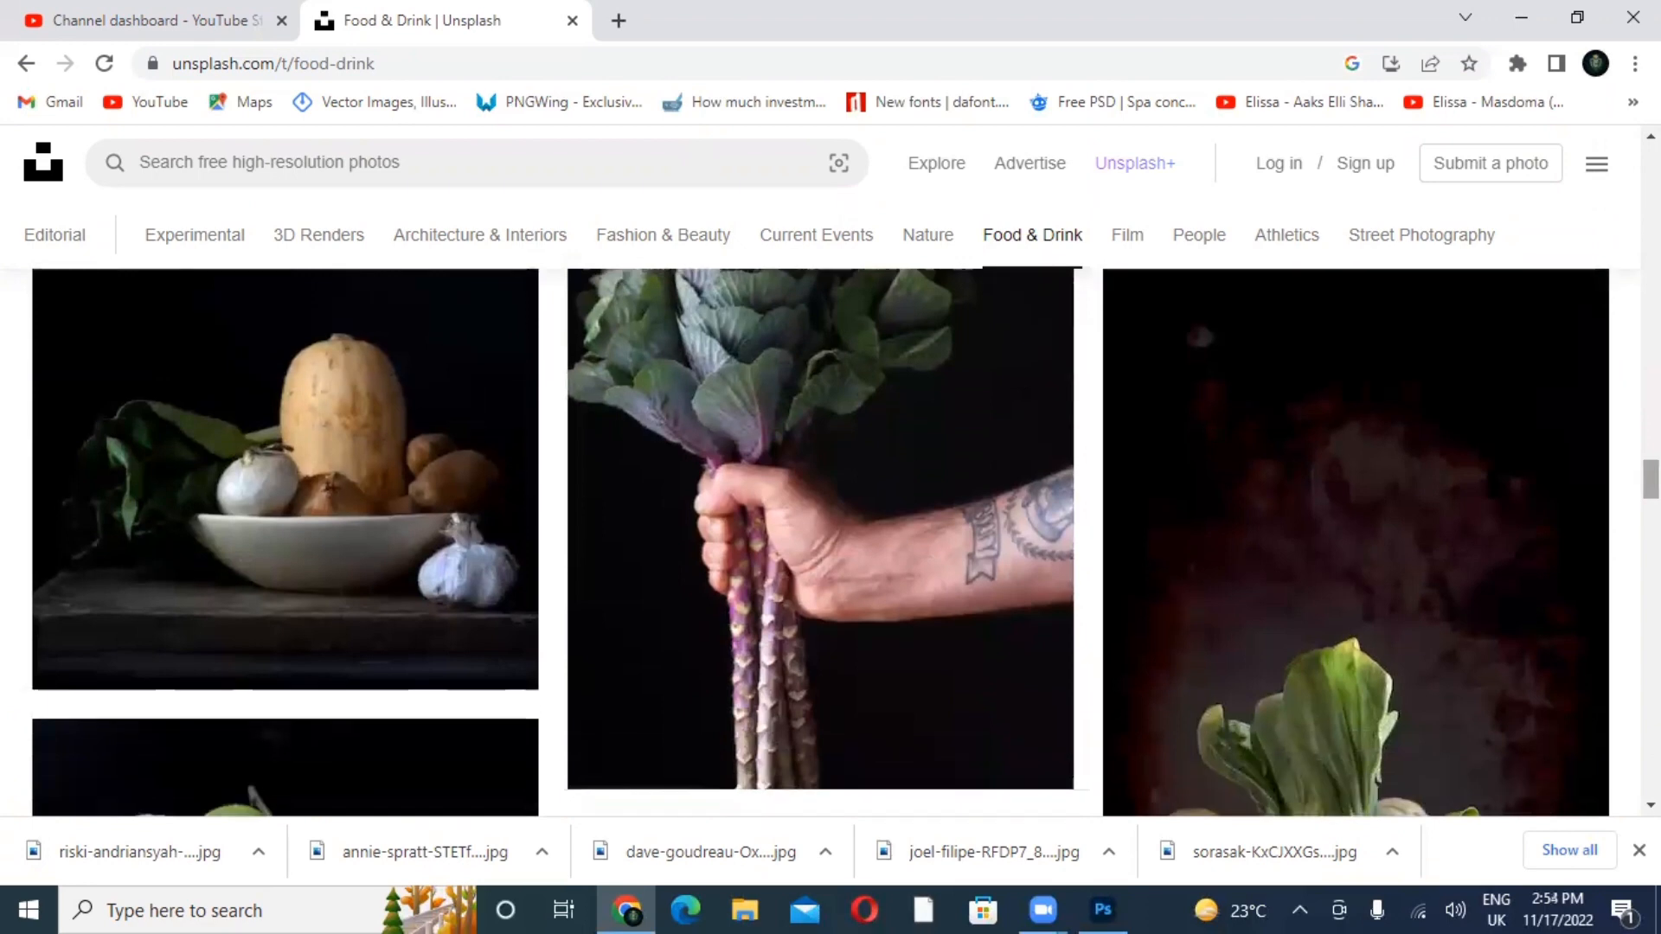
left_click(1103, 908)
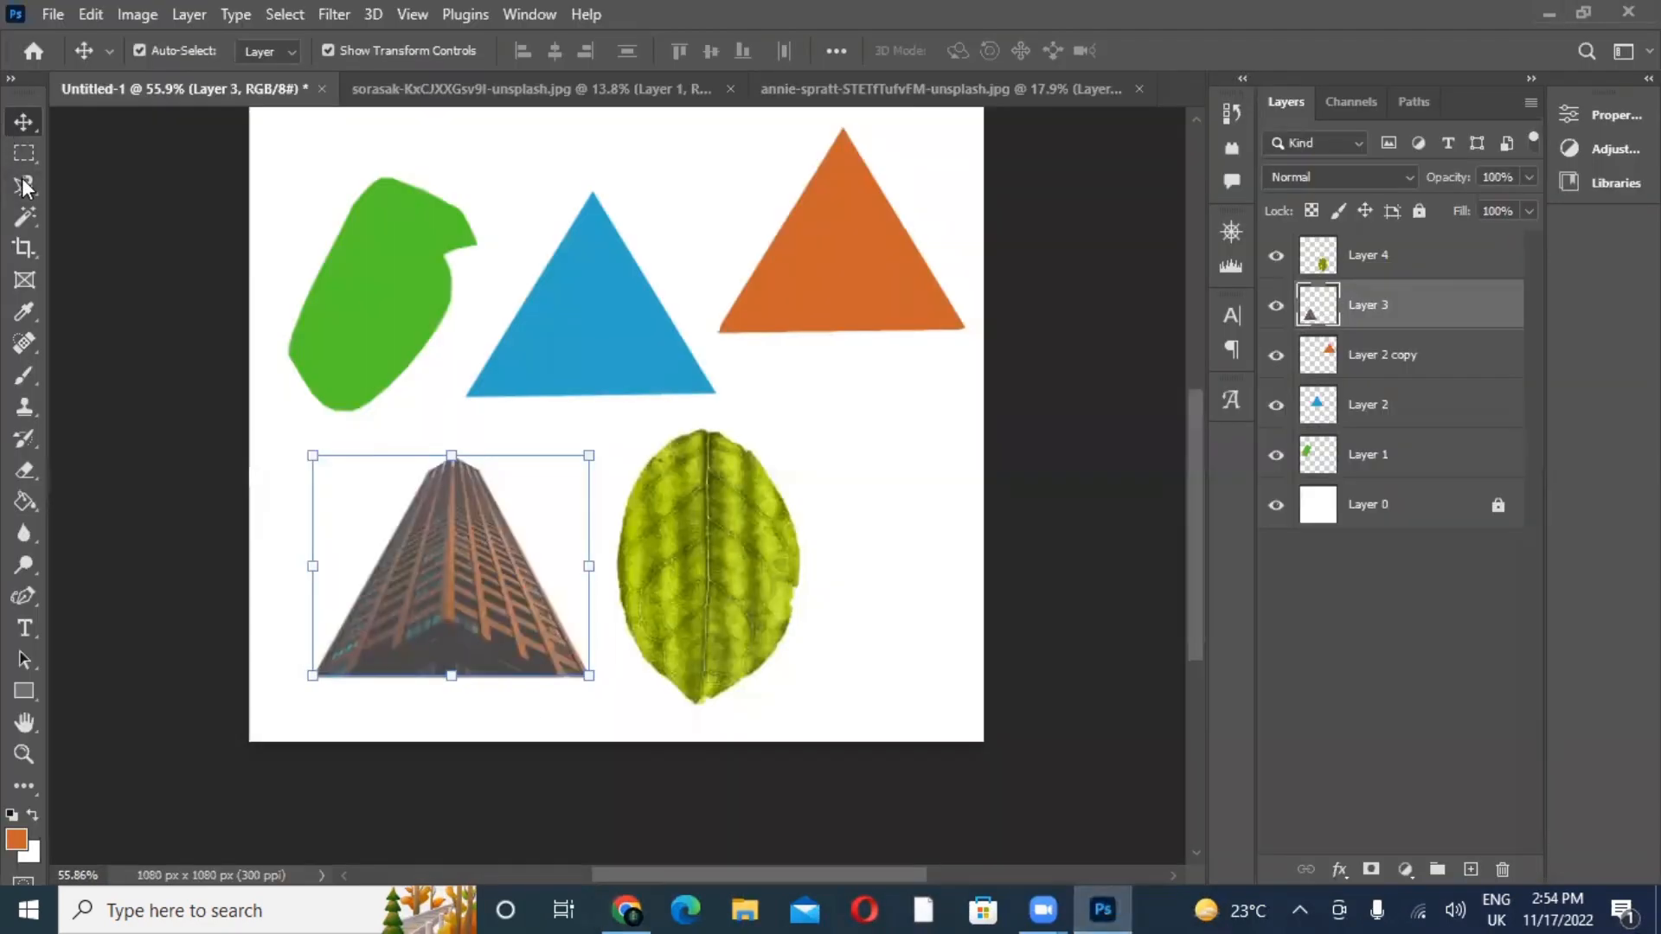